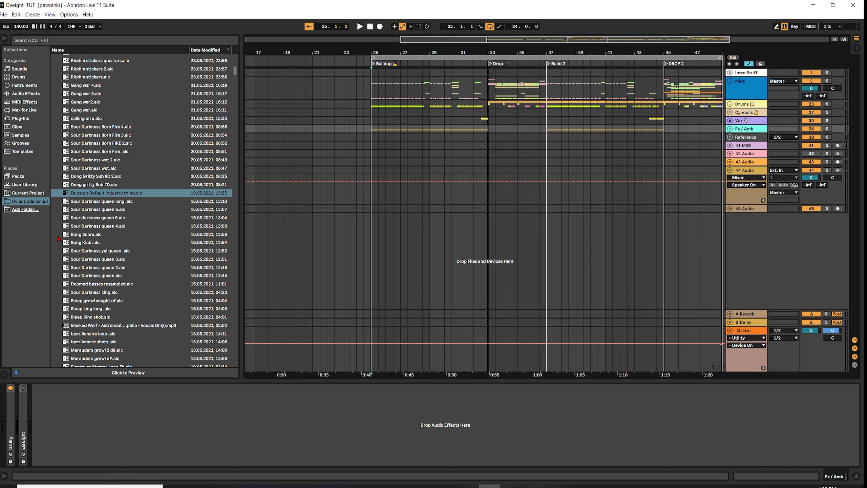
- Play the arrangement from the Buildup marker at bar 25 and look through the tracks of the Mids group
{"action": "left_click", "coordinate": [372, 139]}
{"action": "key", "text": "space"}
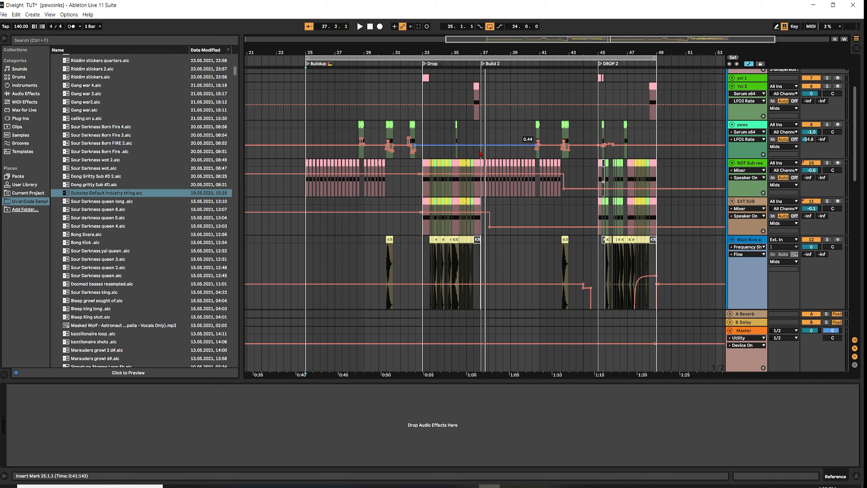
{"action": "scroll", "coordinate": [483, 172], "scroll_direction": "down", "scroll_amount": 1}
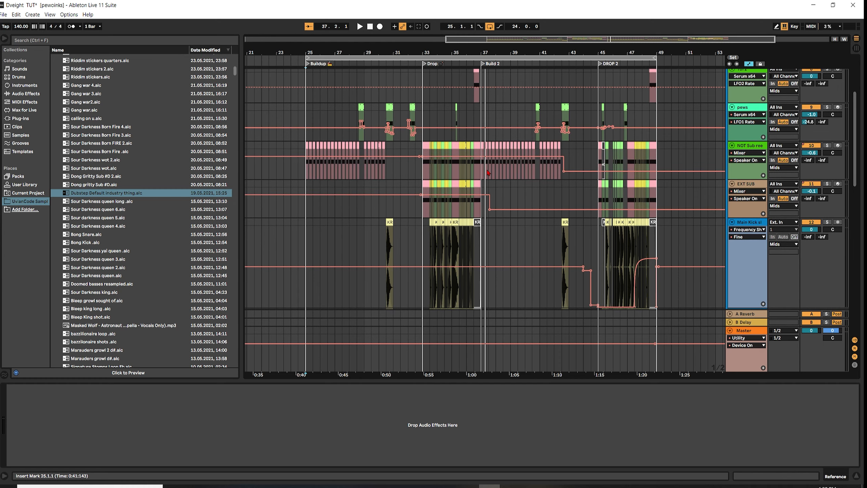
{"action": "scroll", "coordinate": [491, 175], "scroll_direction": "down", "scroll_amount": 3}
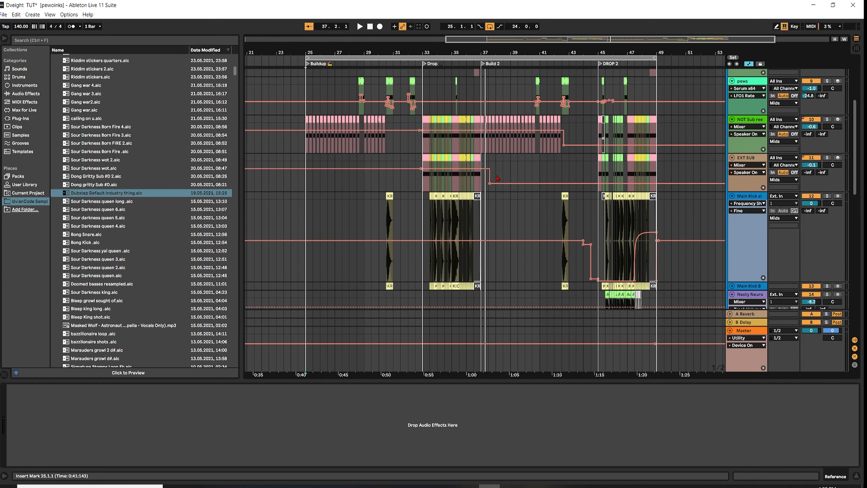
{"action": "scroll", "coordinate": [497, 181], "scroll_direction": "down", "scroll_amount": 9}
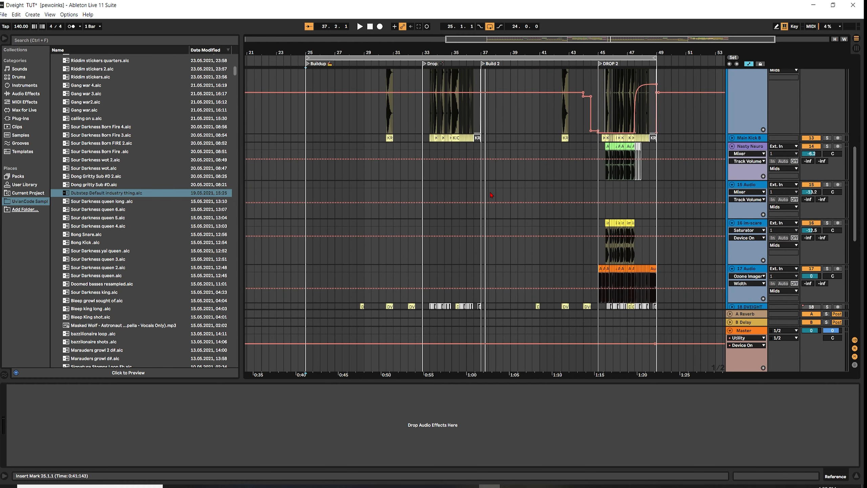
{"action": "scroll", "coordinate": [490, 194], "scroll_direction": "down", "scroll_amount": 13}
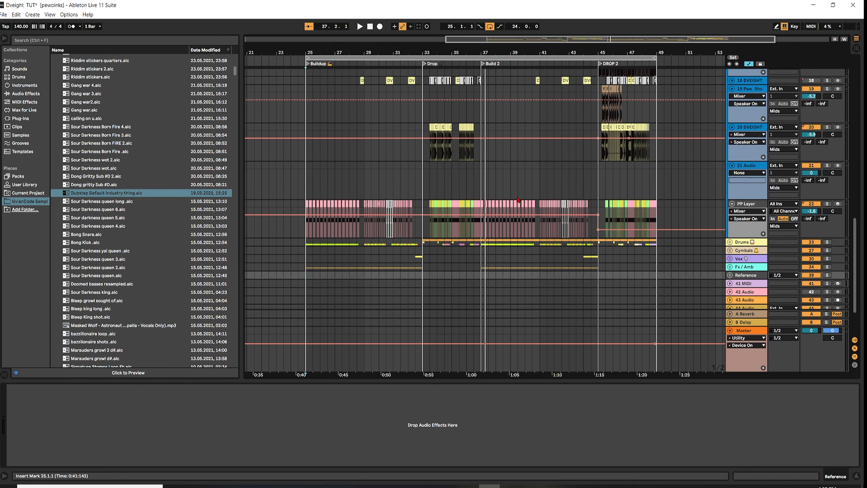
{"action": "scroll", "coordinate": [515, 198], "scroll_direction": "up", "scroll_amount": 20}
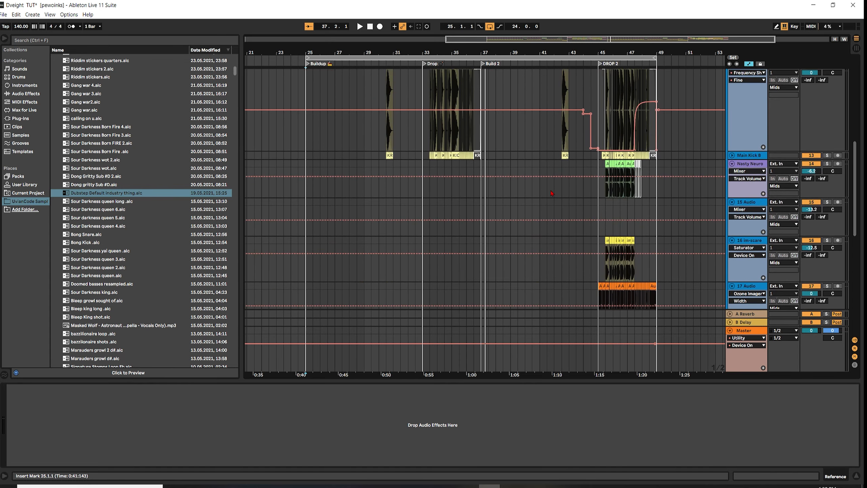
{"action": "scroll", "coordinate": [554, 193], "scroll_direction": "up", "scroll_amount": 10}
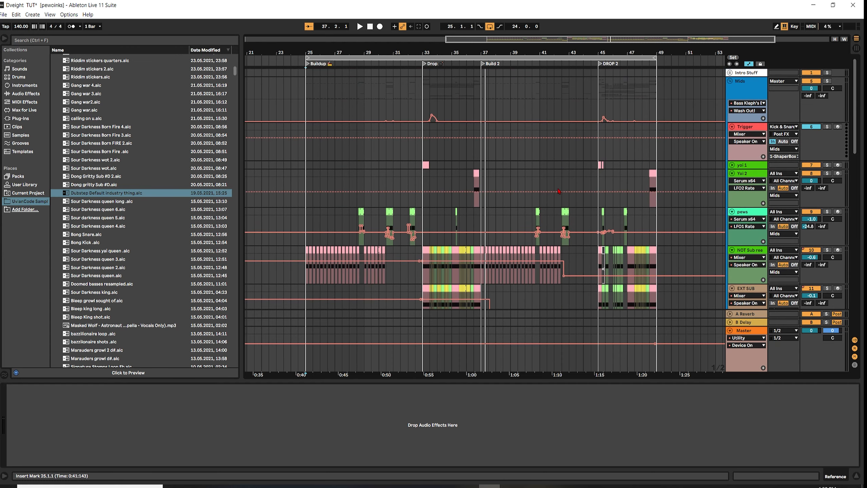
{"action": "scroll", "coordinate": [521, 194], "scroll_direction": "down", "scroll_amount": 1}
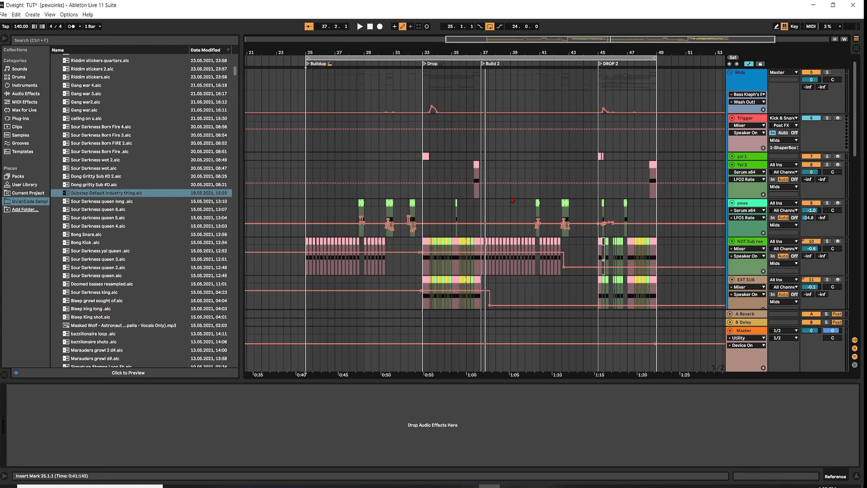
- Play the arrangement from the Build 2 marker at bar 37 while looking over the bass and kick tracks
{"action": "left_click", "coordinate": [482, 128]}
{"action": "key", "text": "space"}
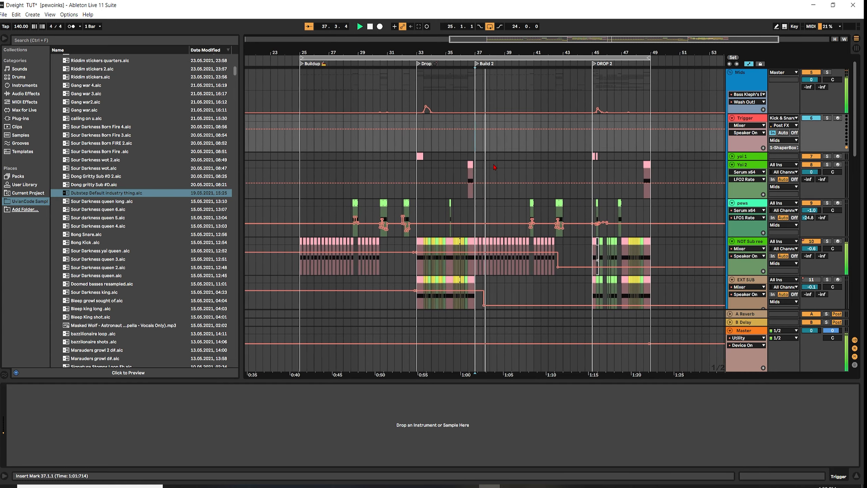
{"action": "scroll", "coordinate": [502, 181], "scroll_direction": "down", "scroll_amount": 3}
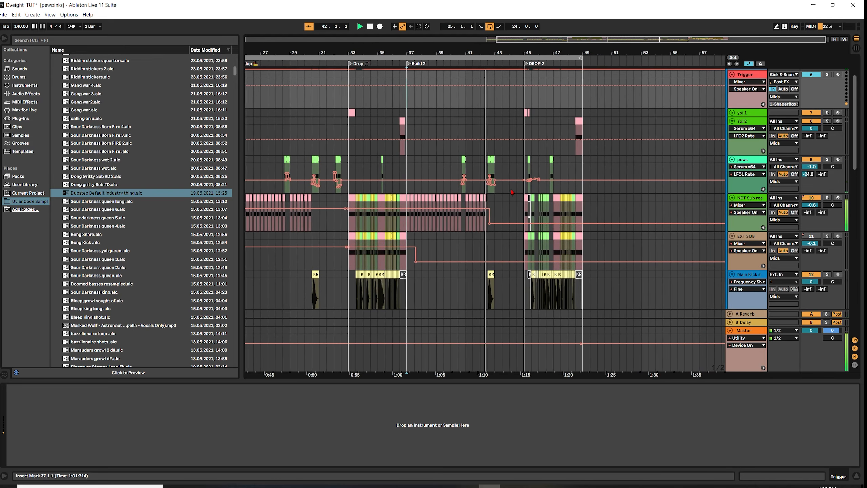
{"action": "scroll", "coordinate": [522, 196], "scroll_direction": "down", "scroll_amount": 2}
{"action": "scroll", "coordinate": [534, 199], "scroll_direction": "down", "scroll_amount": 3}
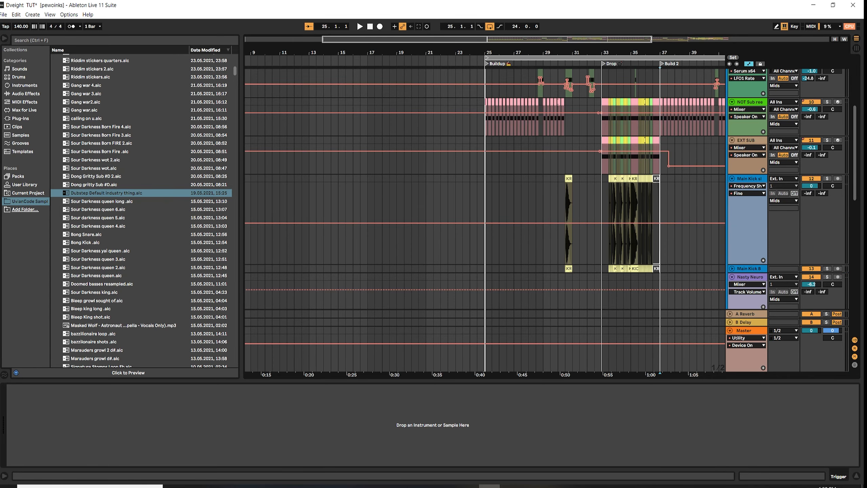
- Widen the arrangement view to show both drops and place the insert marker at DROP 2 on the Main Kick slams track
{"action": "left_click_drag", "start_coordinate": [651, 39], "coordinate": [782, 39]}
{"action": "scroll", "coordinate": [687, 153], "scroll_direction": "up", "scroll_amount": 2}
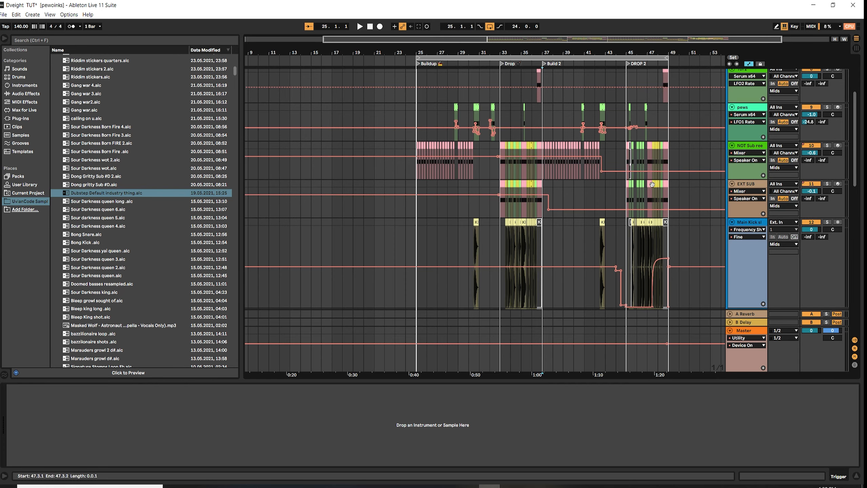
{"action": "left_click", "coordinate": [633, 223]}
{"action": "scroll", "coordinate": [626, 227], "scroll_direction": "up", "scroll_amount": 4}
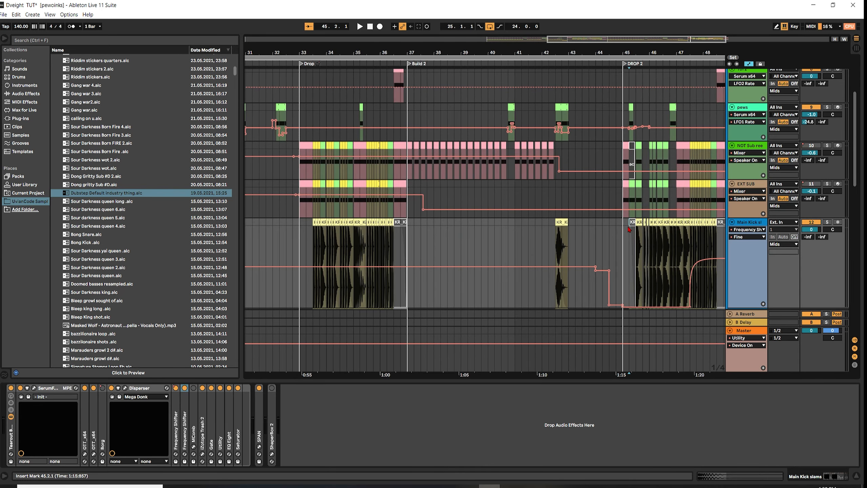
{"action": "left_click", "coordinate": [621, 228]}
{"action": "key", "text": "plus"}
{"action": "key", "text": "minus"}
{"action": "key", "text": "minus"}
{"action": "scroll", "coordinate": [645, 231], "scroll_direction": "down", "scroll_amount": 4}
{"action": "scroll", "coordinate": [635, 227], "scroll_direction": "up", "scroll_amount": 3}
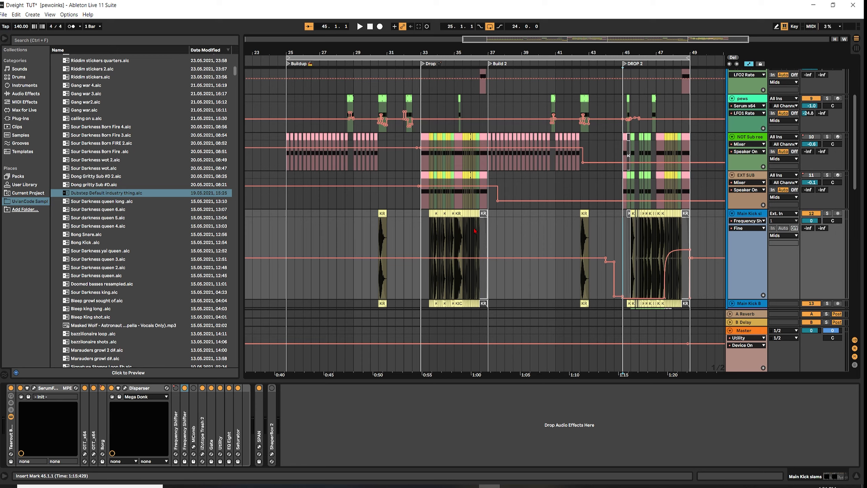
- Place the insert marker at the first Drop on the Main Kick slams track and examine the other Mids tracks there
{"action": "left_click", "coordinate": [433, 214]}
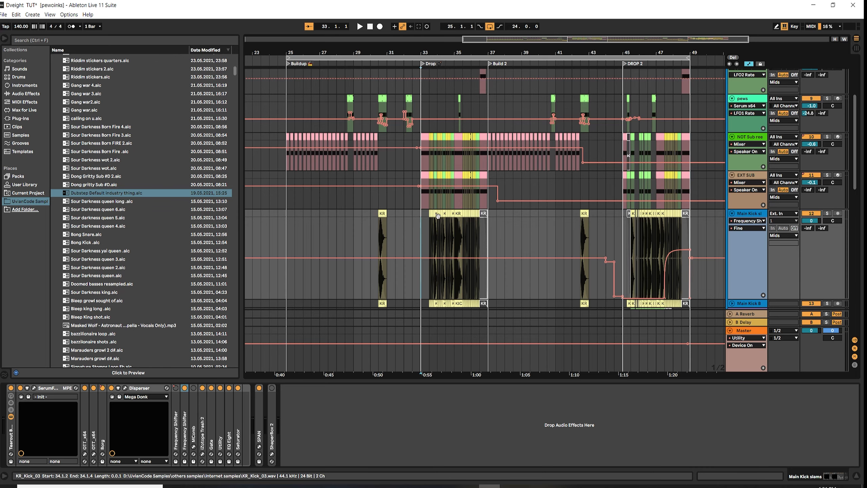
{"action": "scroll", "coordinate": [452, 209], "scroll_direction": "down", "scroll_amount": 4}
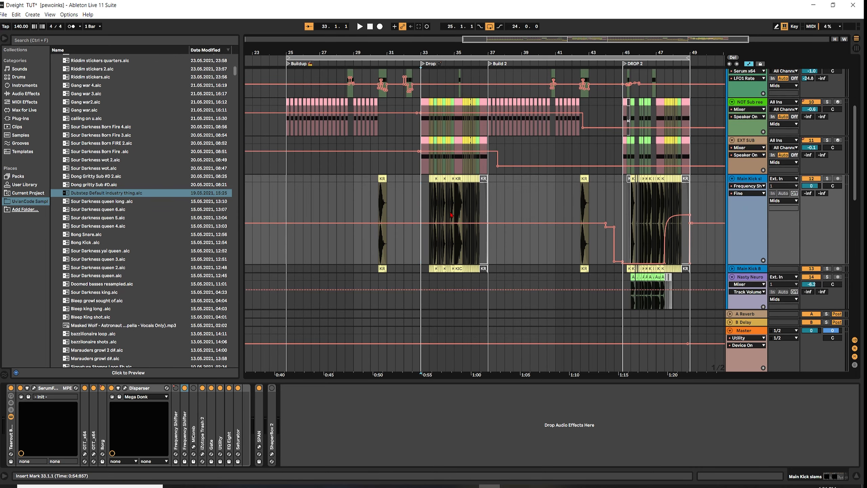
{"action": "scroll", "coordinate": [451, 213], "scroll_direction": "up", "scroll_amount": 3}
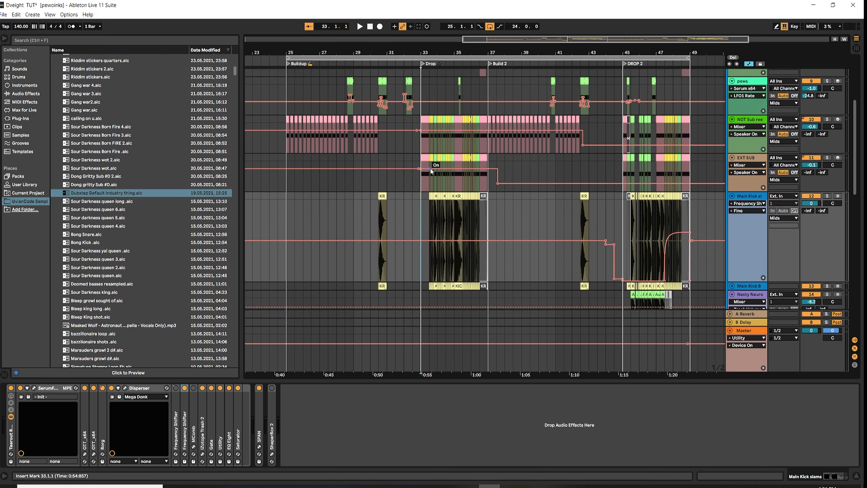
{"action": "scroll", "coordinate": [472, 300], "scroll_direction": "down", "scroll_amount": 5}
{"action": "scroll", "coordinate": [470, 295], "scroll_direction": "down", "scroll_amount": 5}
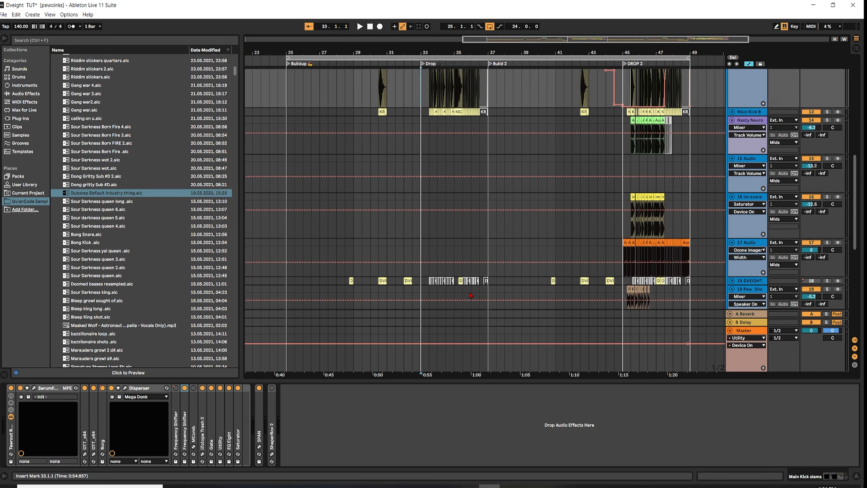
{"action": "scroll", "coordinate": [467, 290], "scroll_direction": "up", "scroll_amount": 8}
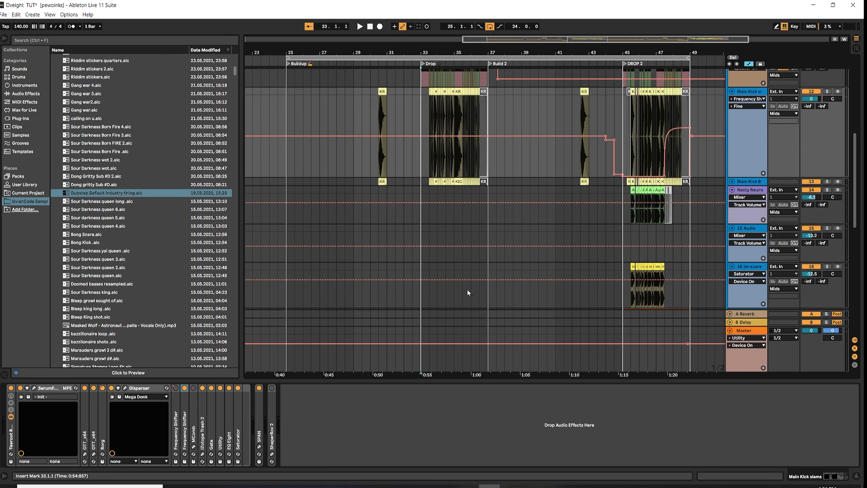
{"action": "scroll", "coordinate": [468, 291], "scroll_direction": "up", "scroll_amount": 3}
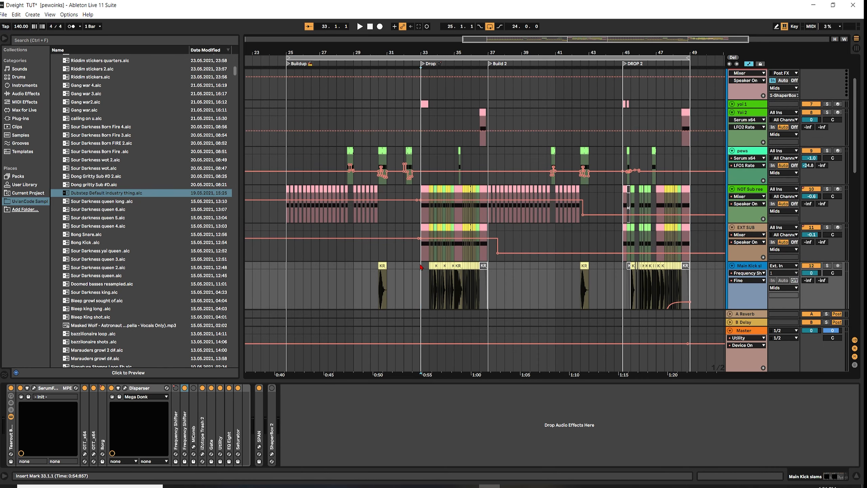
- Select the yoi 1 clip at the start of the first Drop, and solo and unfold its track
{"action": "left_click", "coordinate": [425, 215]}
{"action": "scroll", "coordinate": [426, 214], "scroll_direction": "up", "scroll_amount": 3}
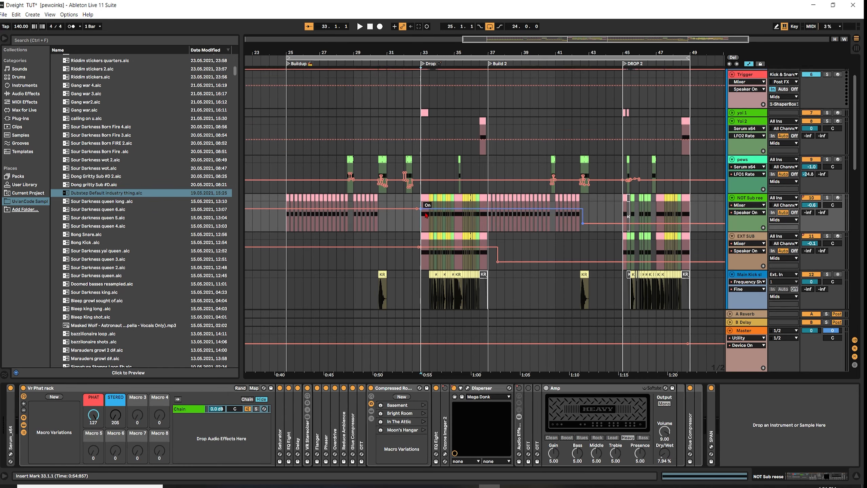
{"action": "left_click", "coordinate": [427, 148]}
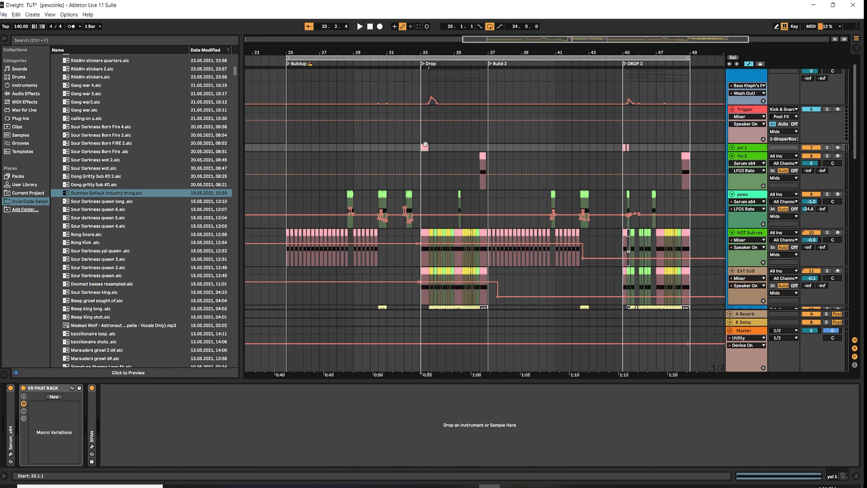
{"action": "left_click", "coordinate": [827, 147]}
{"action": "left_click", "coordinate": [732, 147]}
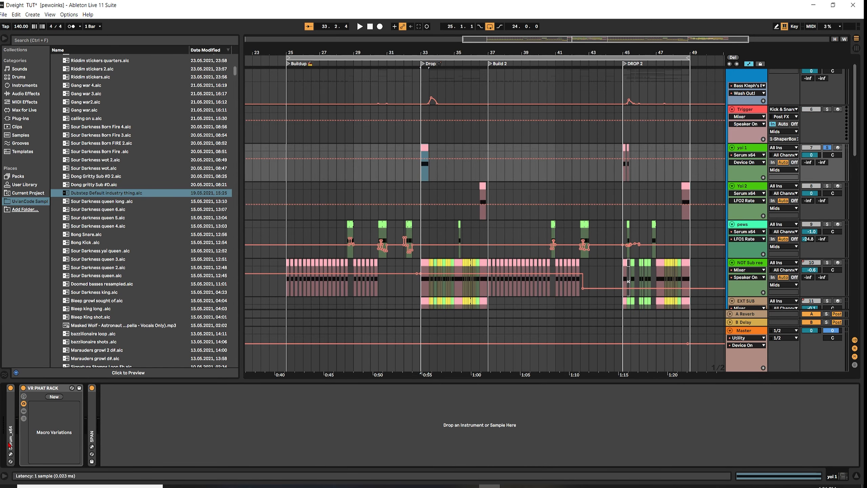
- Show the Serum instrument of the yoi 1 track and audition the soloed clip briefly
{"action": "left_click", "coordinate": [10, 454]}
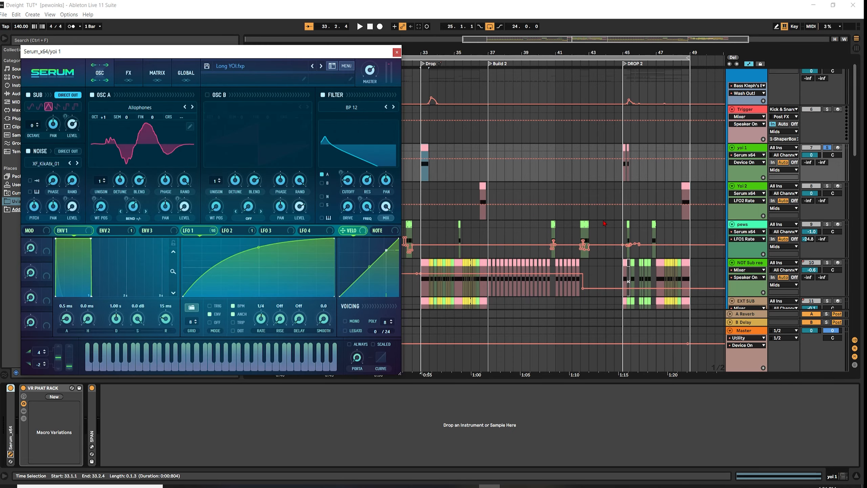
{"action": "key", "text": "space"}
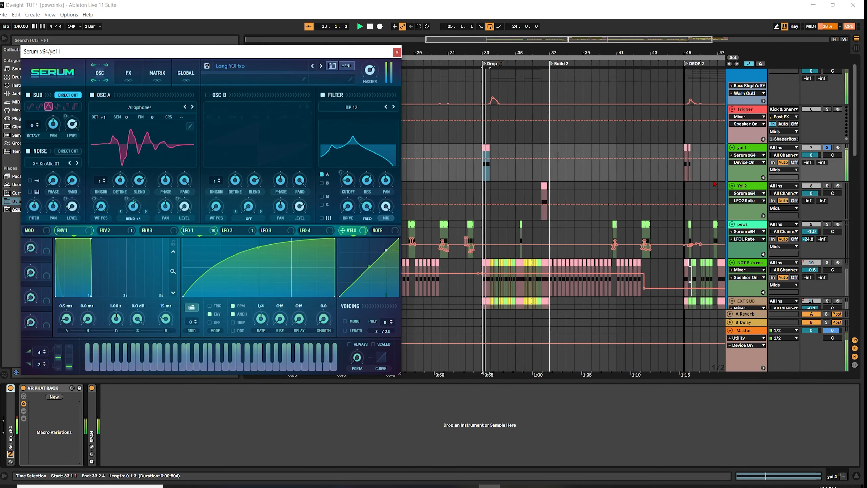
{"action": "key", "text": "space"}
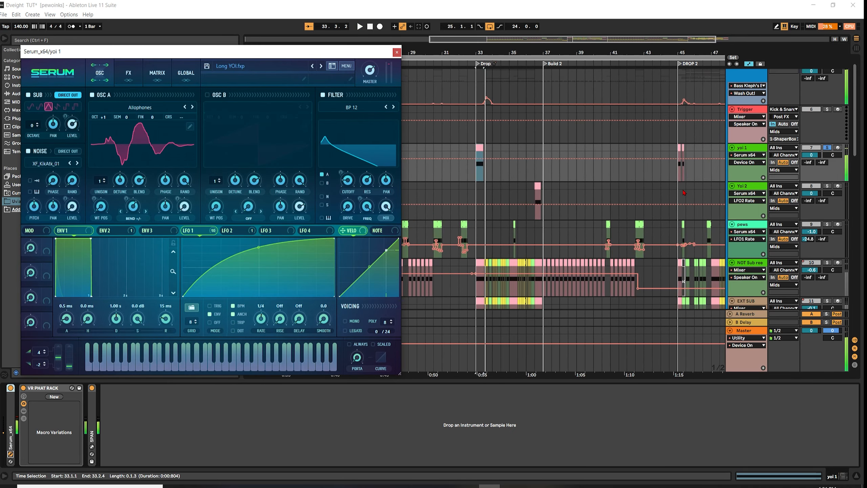
- Expand the VR PHAT RACK on yoi 1 and inspect the MWaveShaper plugin's settings before closing its window
{"action": "left_click", "coordinate": [54, 388]}
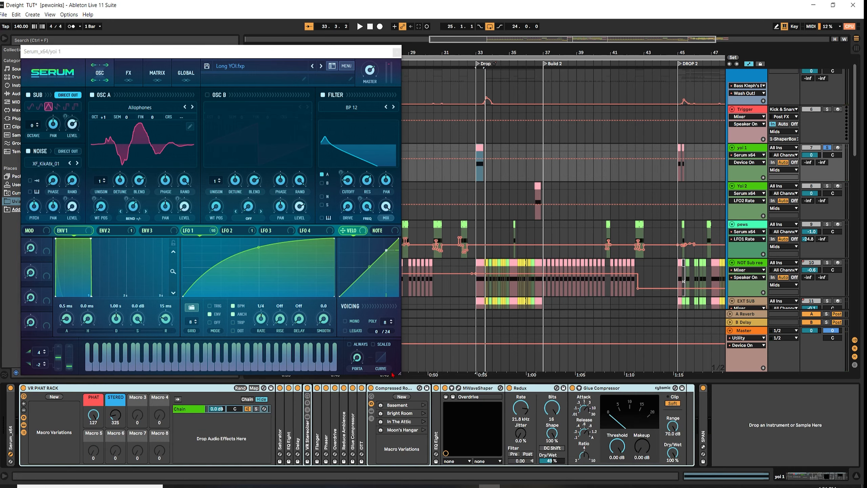
{"action": "left_click", "coordinate": [465, 390]}
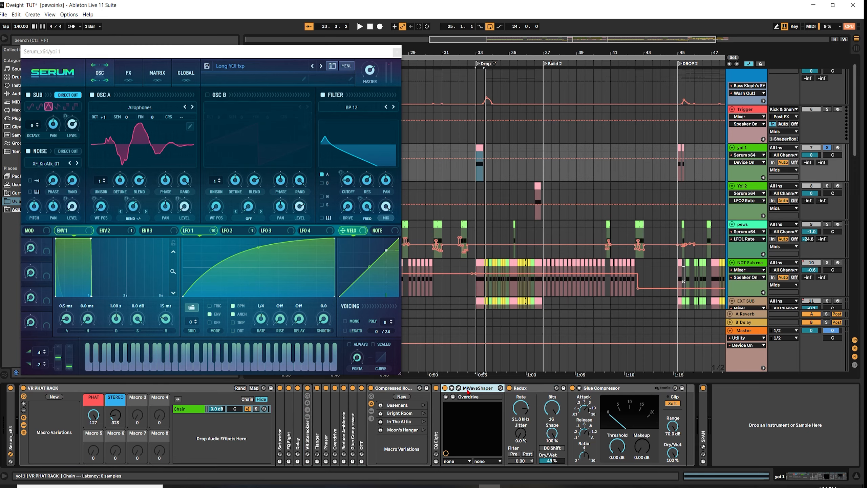
{"action": "left_click", "coordinate": [459, 390]}
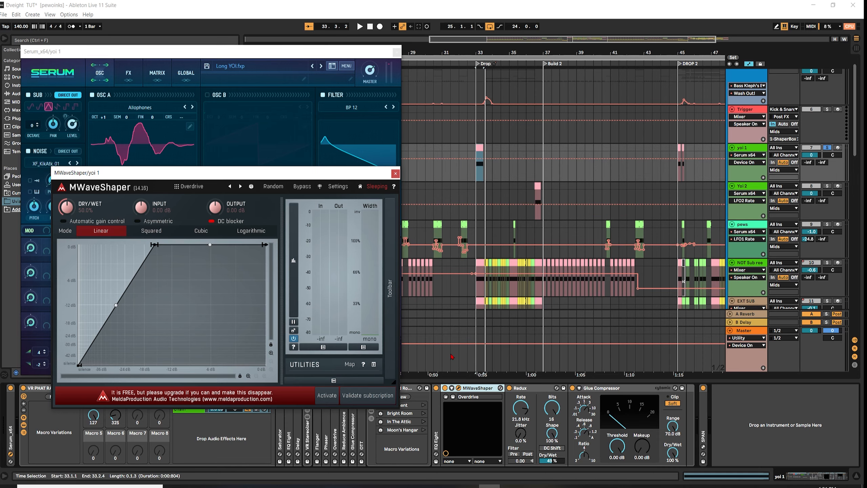
{"action": "left_click", "coordinate": [395, 174]}
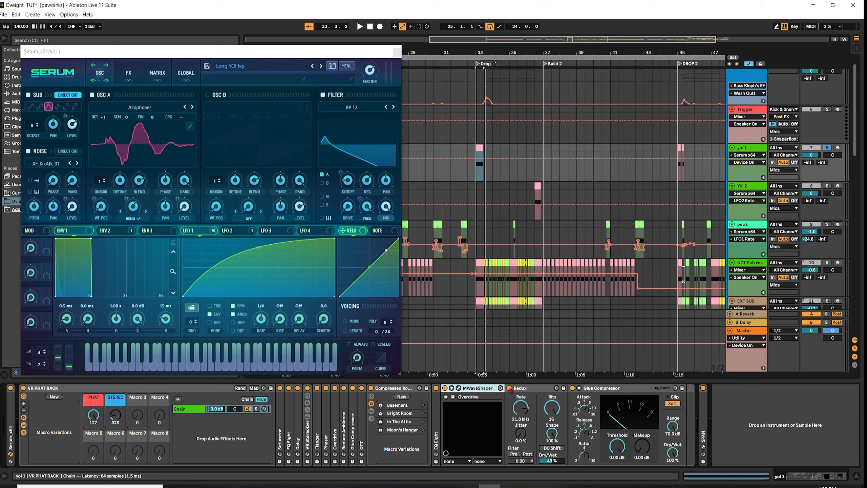
- Fold the Redux, MWaveShaper and Glue Compressor devices and collapse the VR PHAT RACK
{"action": "double_click", "coordinate": [525, 391]}
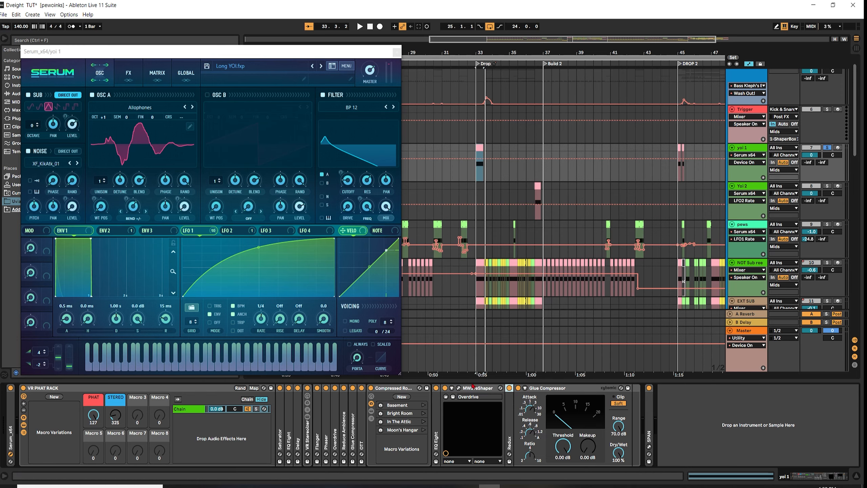
{"action": "double_click", "coordinate": [474, 388]}
{"action": "left_click", "coordinate": [501, 391]}
{"action": "double_click", "coordinate": [501, 391]}
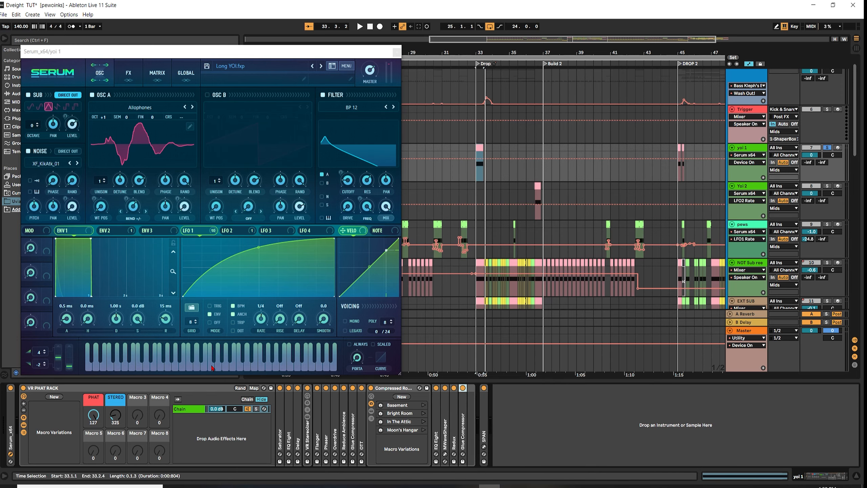
{"action": "double_click", "coordinate": [71, 391]}
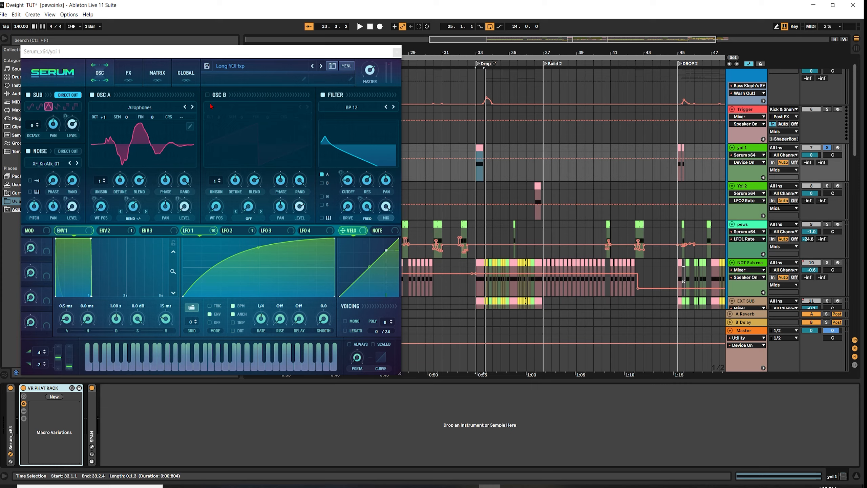
- Review the effects page of the Long YOI patch in Serum and return to the oscillator page
{"action": "left_click", "coordinate": [136, 77]}
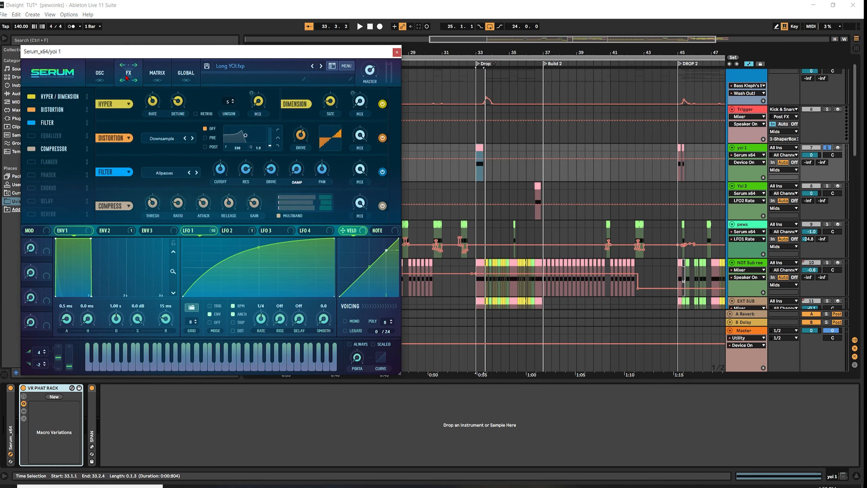
{"action": "left_click", "coordinate": [113, 77]}
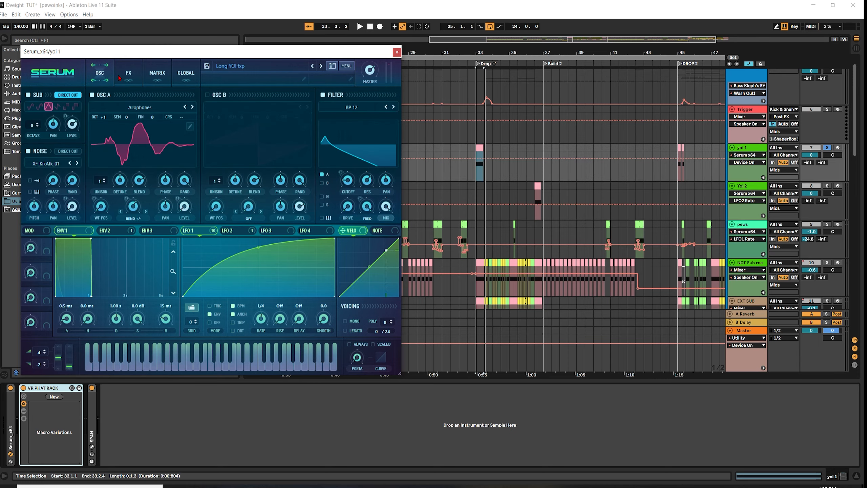
- Close the Serum window and place the insert marker at the start of the yoi 1 clip at the Drop
{"action": "left_click", "coordinate": [396, 52]}
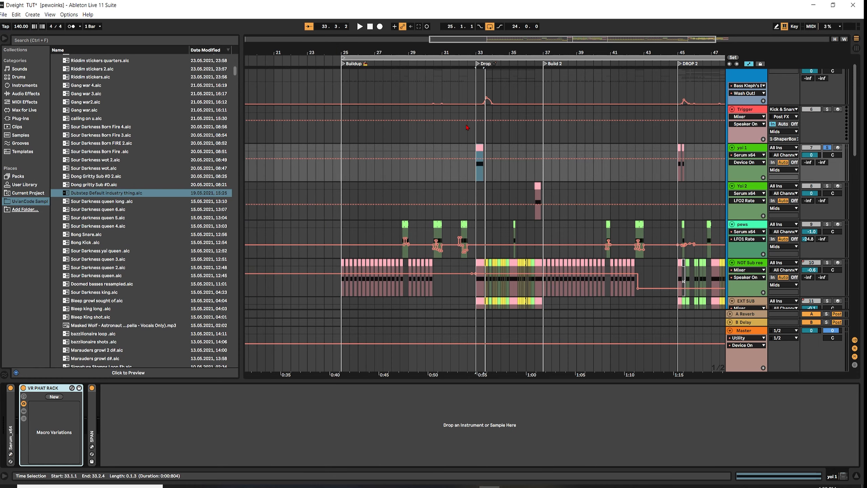
{"action": "left_click", "coordinate": [477, 175]}
{"action": "left_click", "coordinate": [481, 175]}
{"action": "key", "text": "plus"}
{"action": "key", "text": "plus"}
{"action": "key", "text": "plus"}
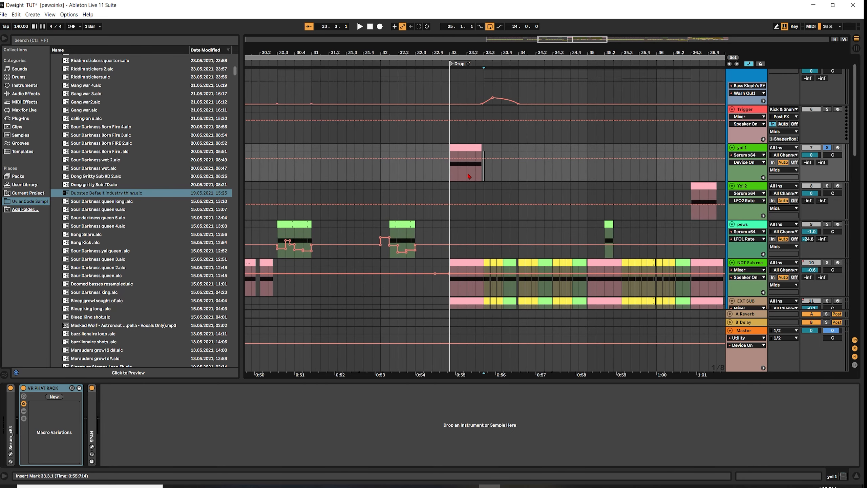
{"action": "left_click", "coordinate": [453, 174]}
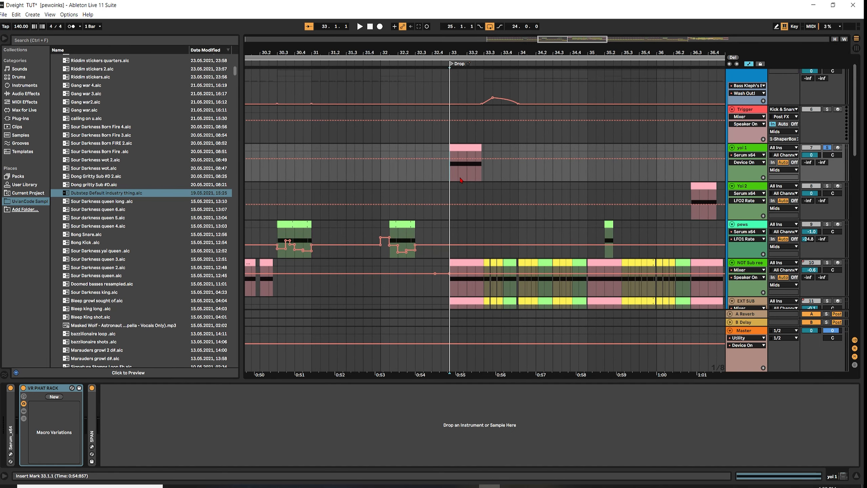
- Solo the NOT Sub reese track and audition it briefly from the Drop
{"action": "left_click", "coordinate": [451, 185]}
{"action": "key", "text": "minus"}
{"action": "key", "text": "minus"}
{"action": "key", "text": "minus"}
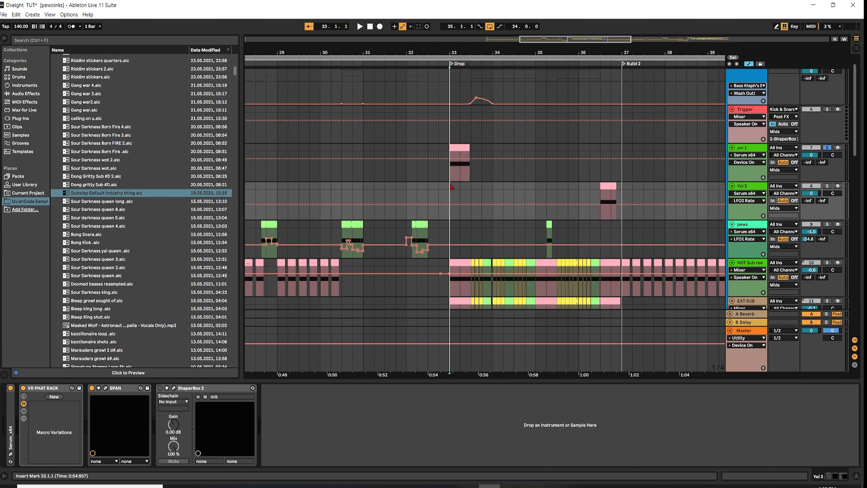
{"action": "scroll", "coordinate": [641, 201], "scroll_direction": "down", "scroll_amount": 2}
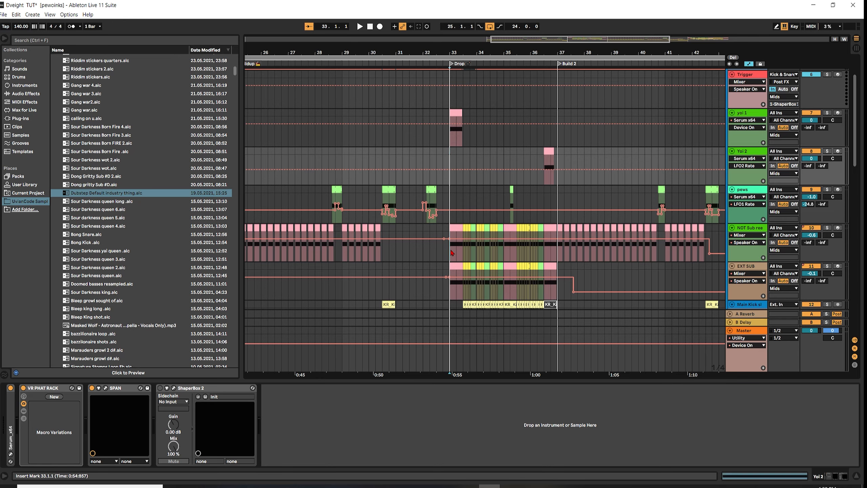
{"action": "left_click", "coordinate": [463, 253]}
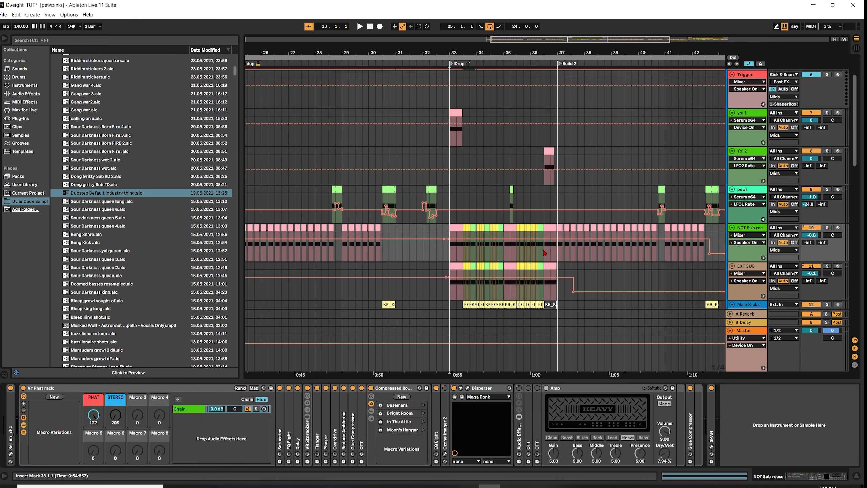
{"action": "key", "text": "space"}
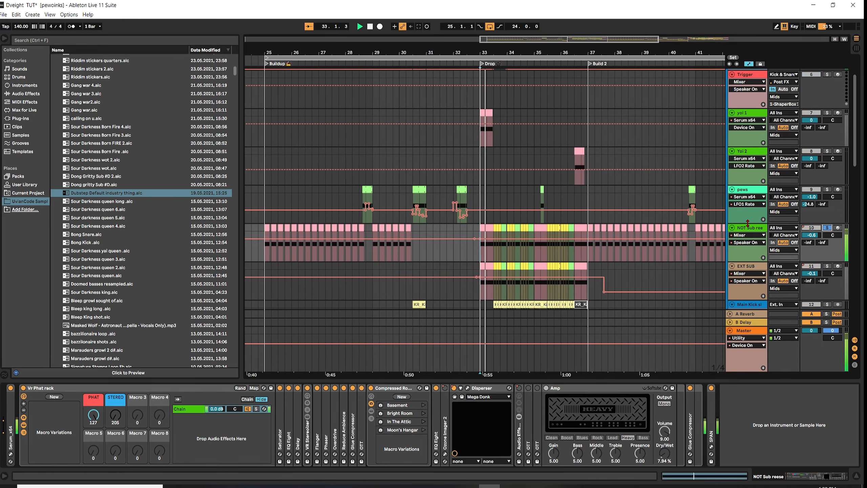
{"action": "left_click", "coordinate": [827, 227]}
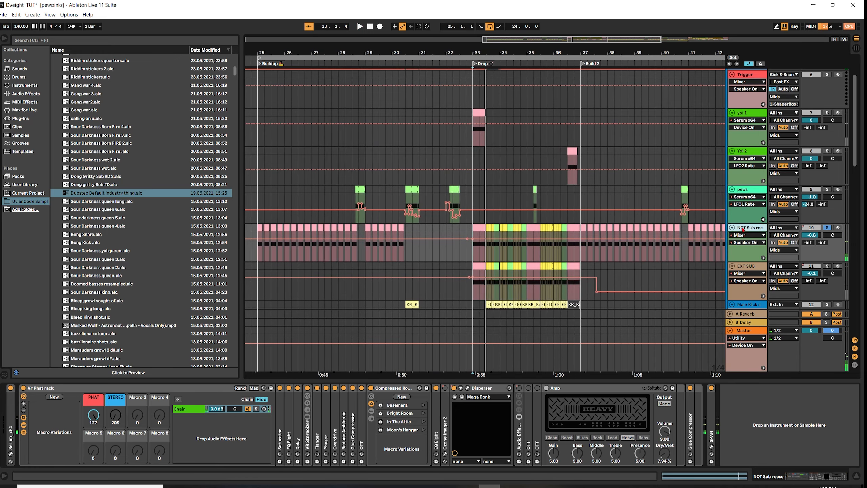
- Collapse the Vr Phat rack on NOT Sub reese, open its SPAN analyzer and return the insert marker to the Drop
{"action": "double_click", "coordinate": [194, 388]}
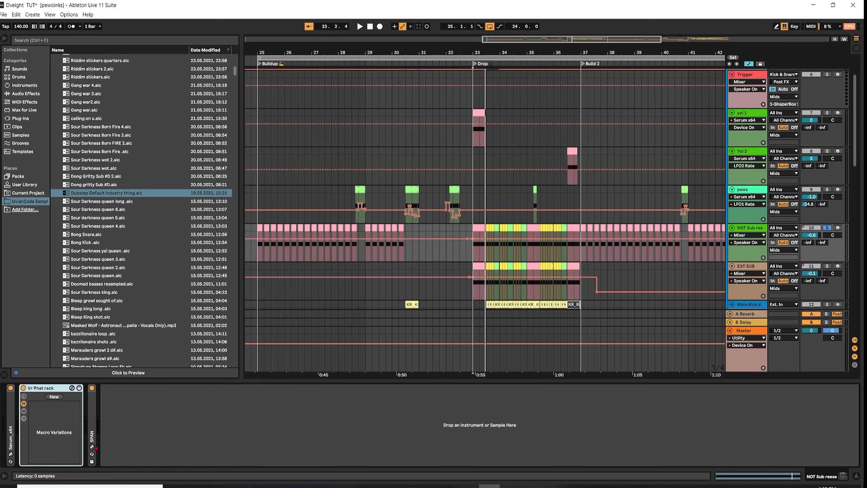
{"action": "left_click", "coordinate": [92, 446]}
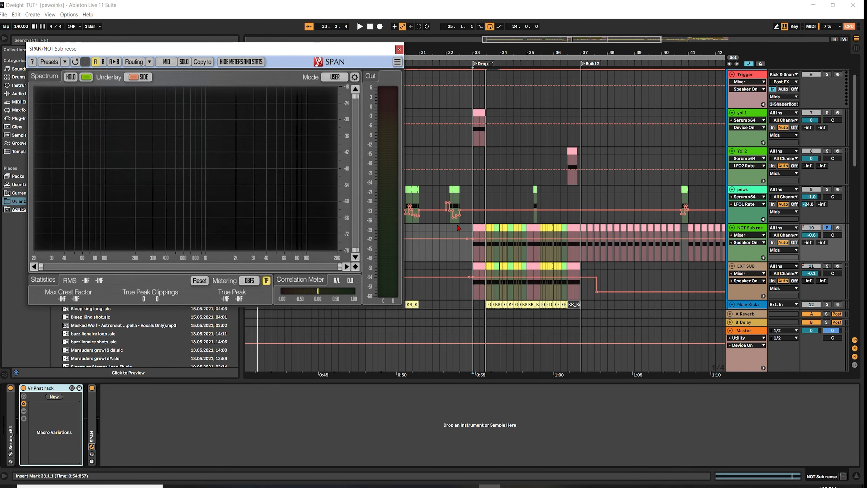
{"action": "left_click", "coordinate": [471, 190]}
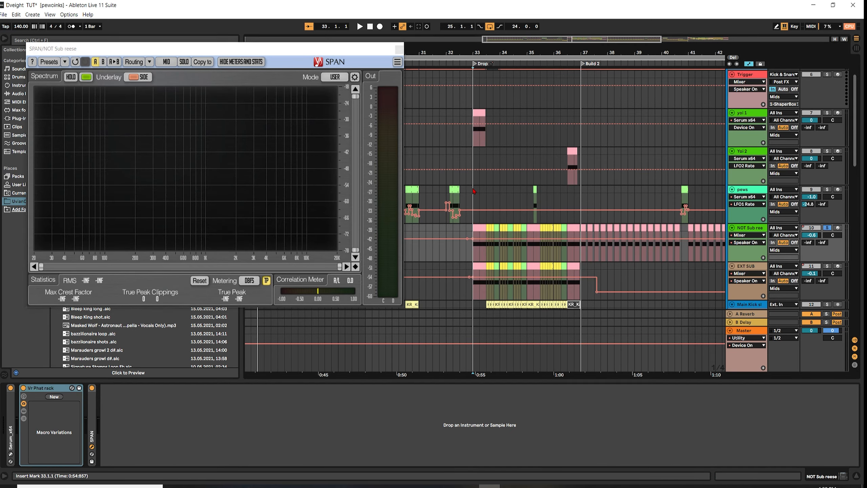
- Show the MIDI notes of the first NOT Sub reese clip at the Drop
{"action": "left_click", "coordinate": [477, 227]}
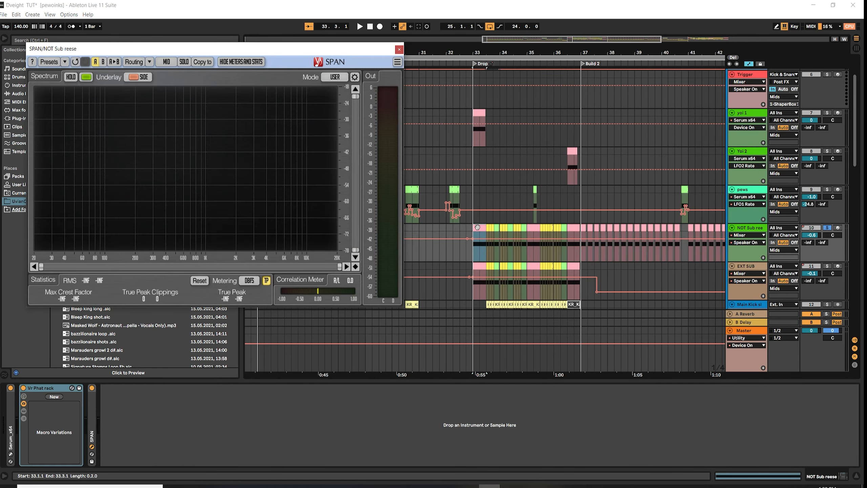
{"action": "scroll", "coordinate": [478, 227], "scroll_direction": "up", "scroll_amount": 4}
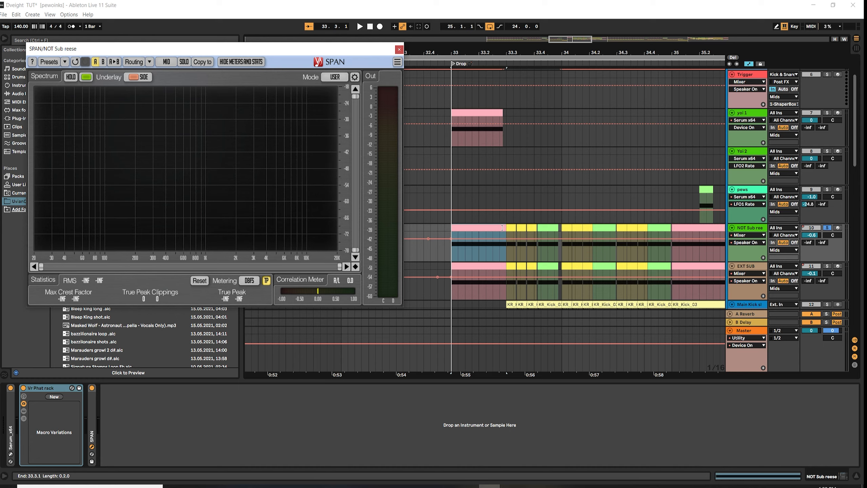
{"action": "left_click", "coordinate": [503, 228]}
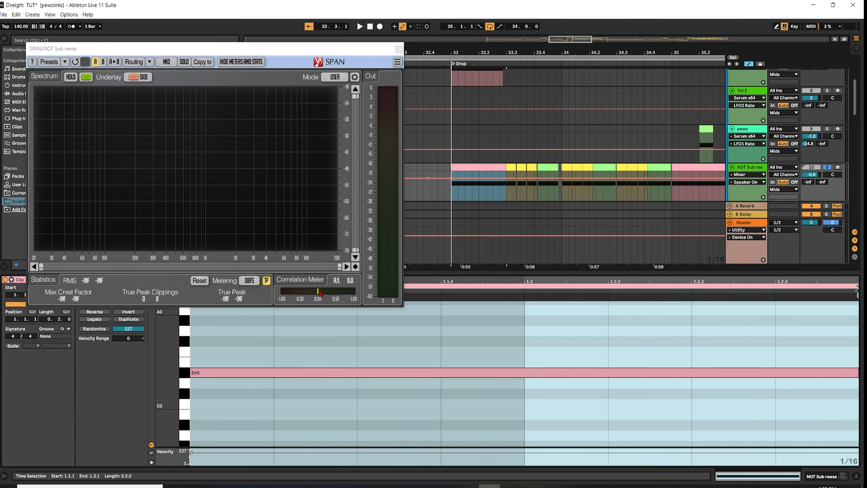
- Open the Serum instrument on NOT Sub reese and audition its REEZE REESE patch
{"action": "left_click", "coordinate": [756, 169]}
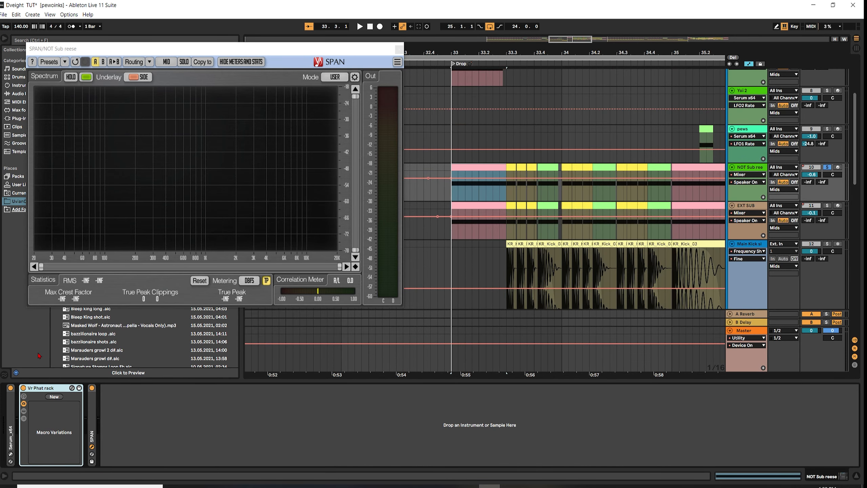
{"action": "left_click", "coordinate": [10, 454]}
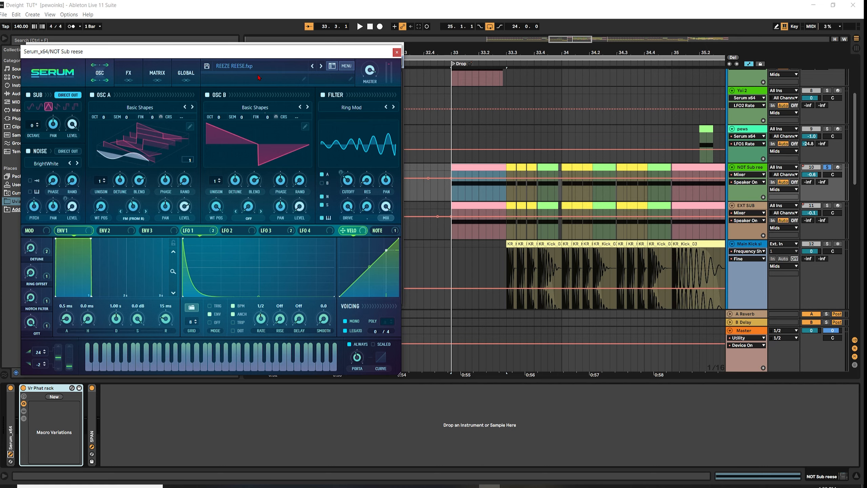
{"action": "left_click", "coordinate": [360, 26]}
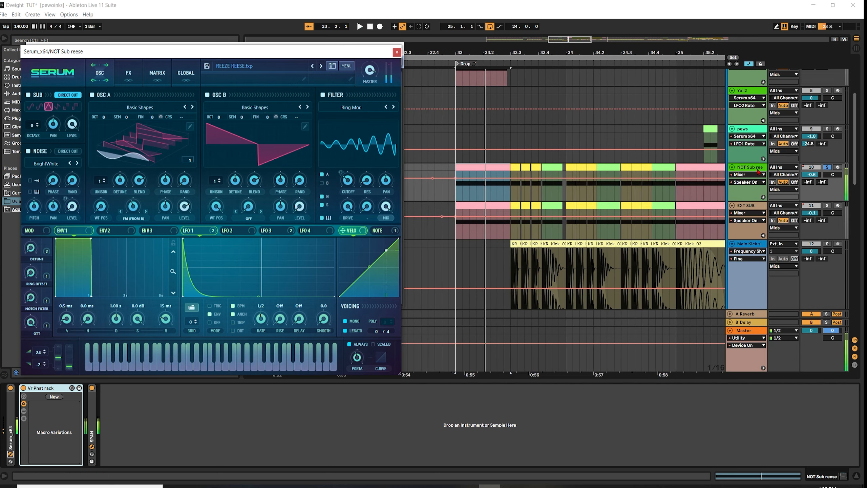
{"action": "key", "text": "space"}
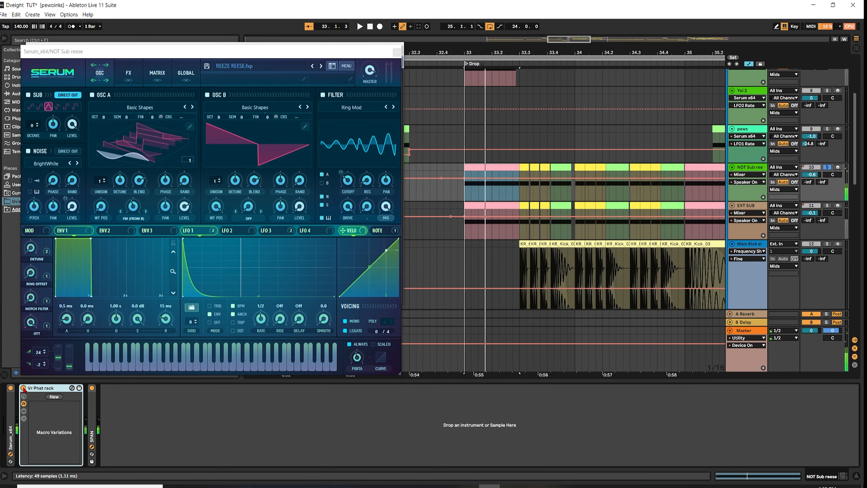
- Compare the reese with the Vr Phat rack bypassed and enabled, and expand the rack to show its devices
{"action": "left_click", "coordinate": [23, 389]}
{"action": "key", "text": "space"}
{"action": "key", "text": "space"}
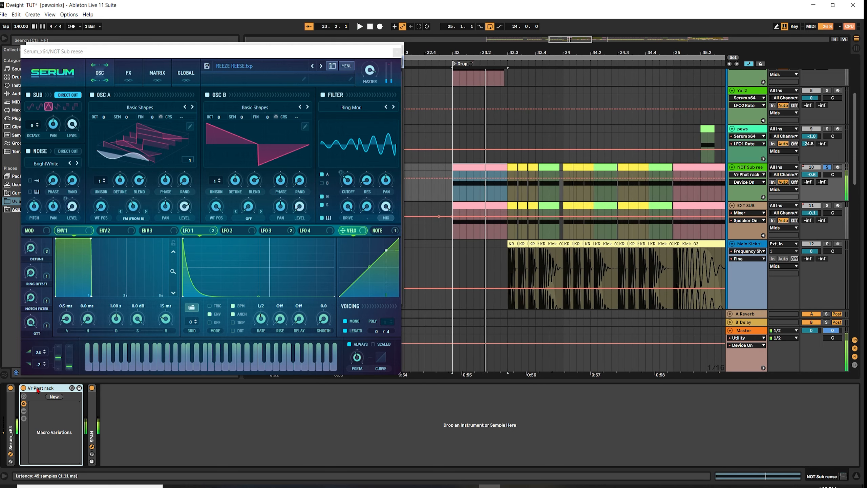
{"action": "left_click", "coordinate": [23, 388]}
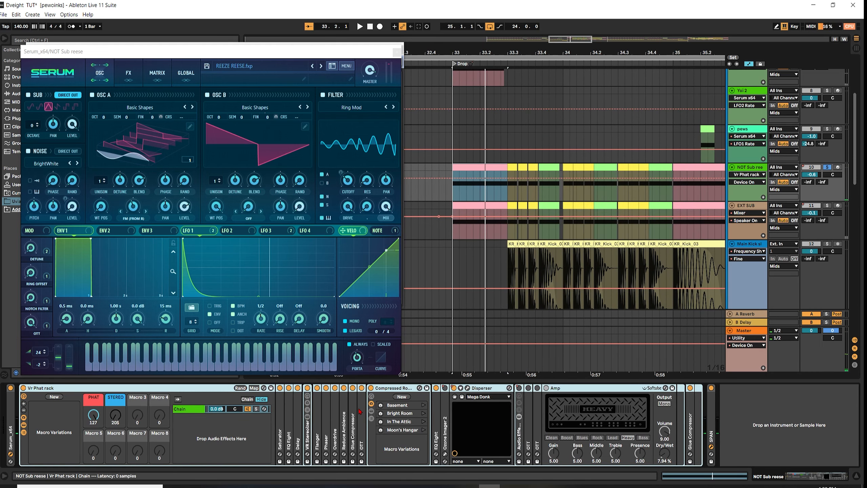
- Open the Disperser plugin window from the Vr Phat rack and fold the Disperser device
{"action": "left_click", "coordinate": [438, 417]}
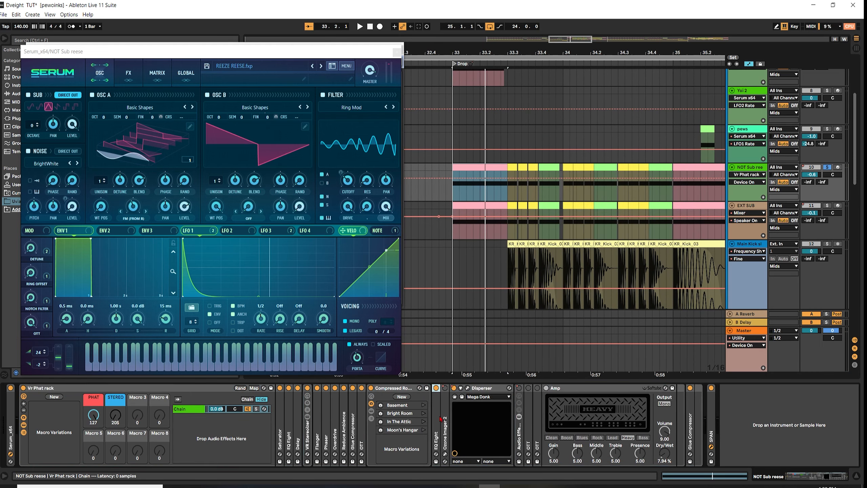
{"action": "left_click", "coordinate": [447, 418]}
{"action": "left_click", "coordinate": [467, 388]}
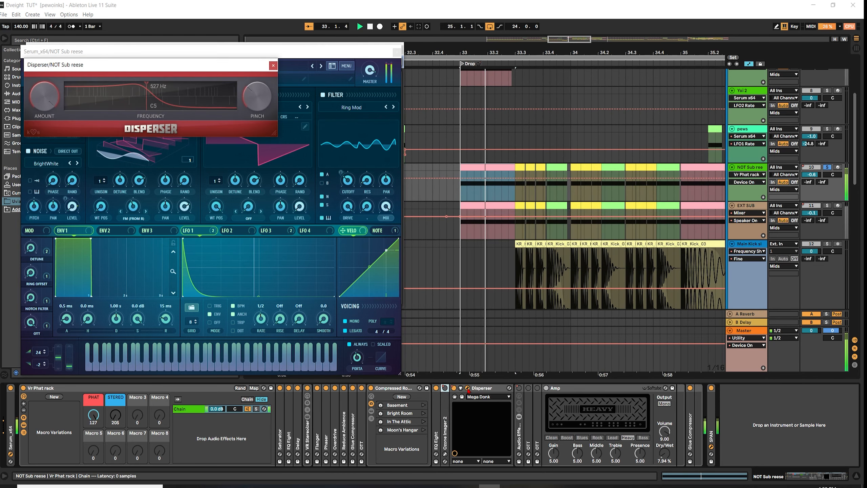
{"action": "double_click", "coordinate": [487, 389]}
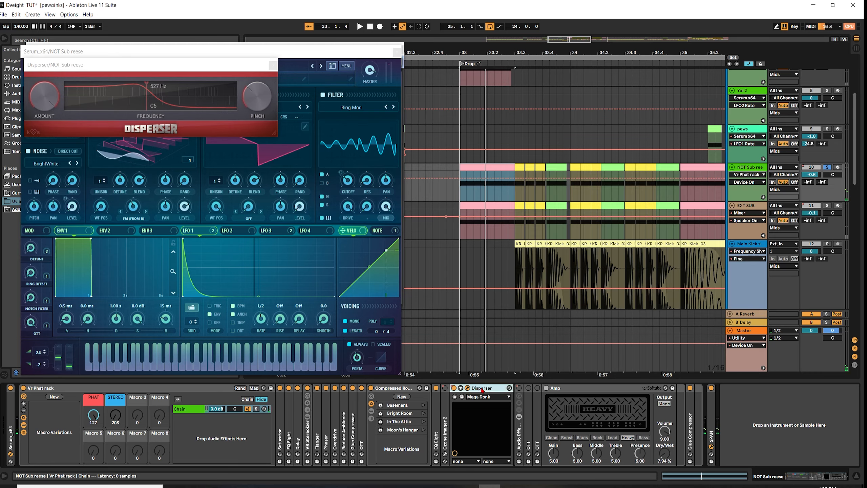
- Audition the soloed reese from the Drop with its effects, collapsing the Vr Phat rack between playbacks
{"action": "key", "text": "space"}
{"action": "key", "text": "space"}
{"action": "key", "text": "space"}
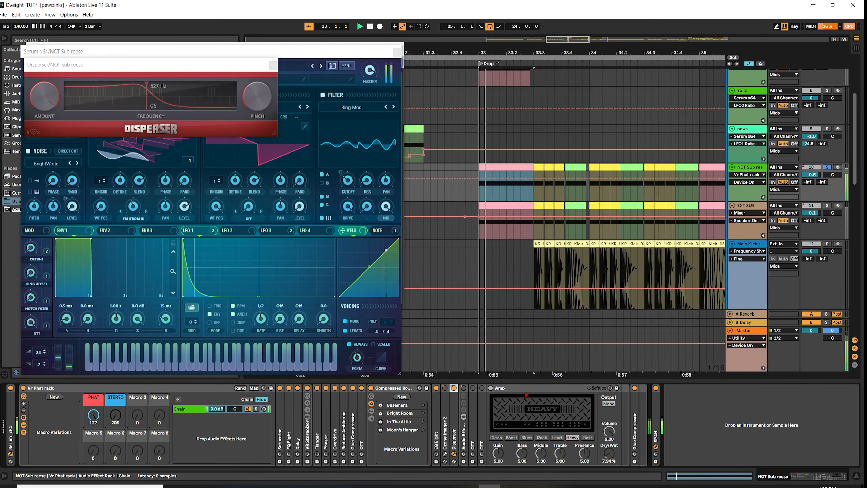
{"action": "key", "text": "space"}
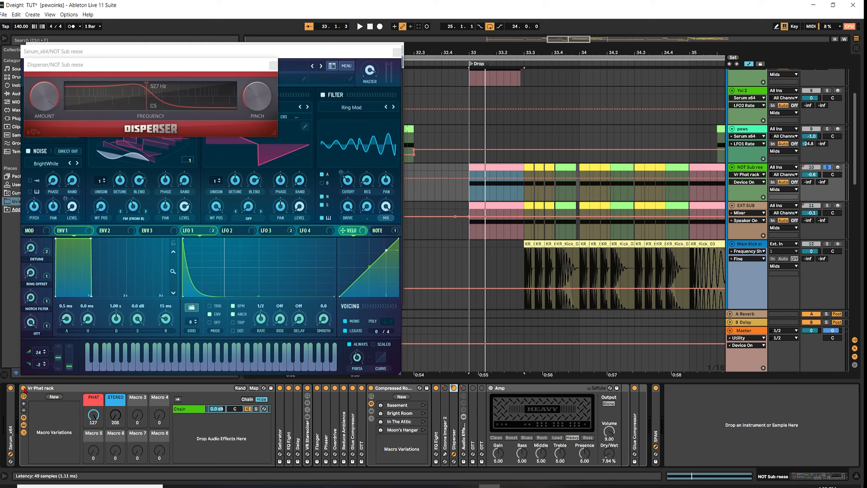
{"action": "double_click", "coordinate": [47, 389]}
{"action": "key", "text": "space"}
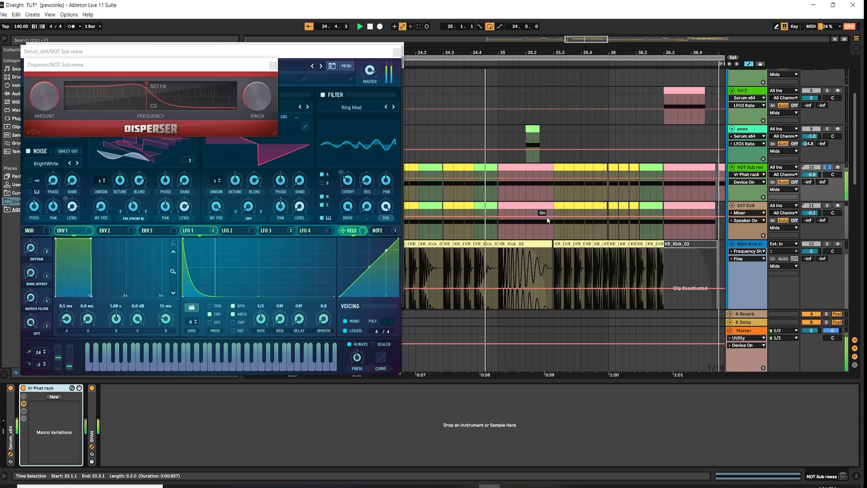
- Close the Serum, SPAN and Disperser windows of the NOT Sub reese track
{"action": "left_click", "coordinate": [396, 52]}
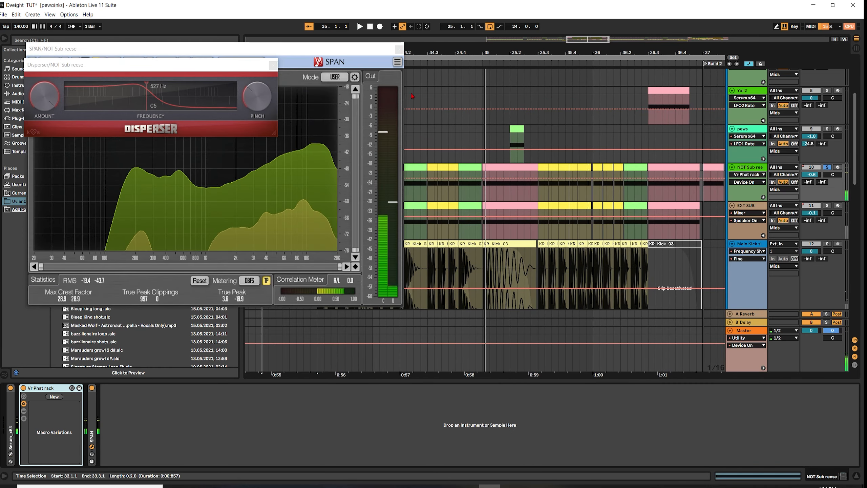
{"action": "left_click", "coordinate": [398, 49]}
{"action": "left_click", "coordinate": [273, 65]}
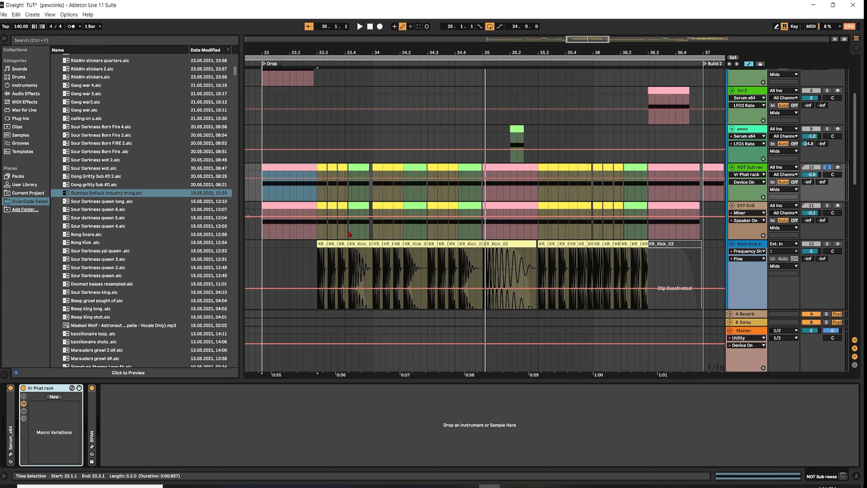
- Show the EXT SUB track's device chain with the Basic Sub Sine rack and look over the drop arrangement
{"action": "left_click", "coordinate": [319, 231]}
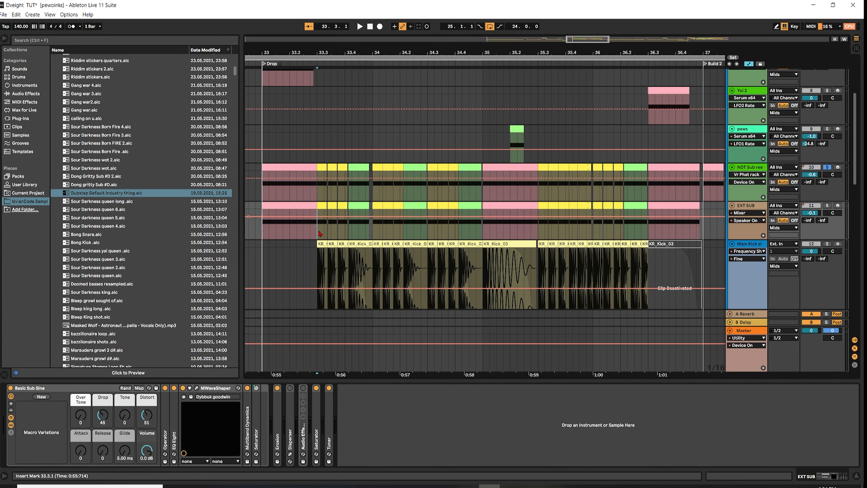
{"action": "scroll", "coordinate": [319, 232], "scroll_direction": "down", "scroll_amount": 1}
{"action": "scroll", "coordinate": [321, 230], "scroll_direction": "up", "scroll_amount": 3}
{"action": "scroll", "coordinate": [330, 223], "scroll_direction": "down", "scroll_amount": 6}
{"action": "scroll", "coordinate": [331, 222], "scroll_direction": "up", "scroll_amount": 5}
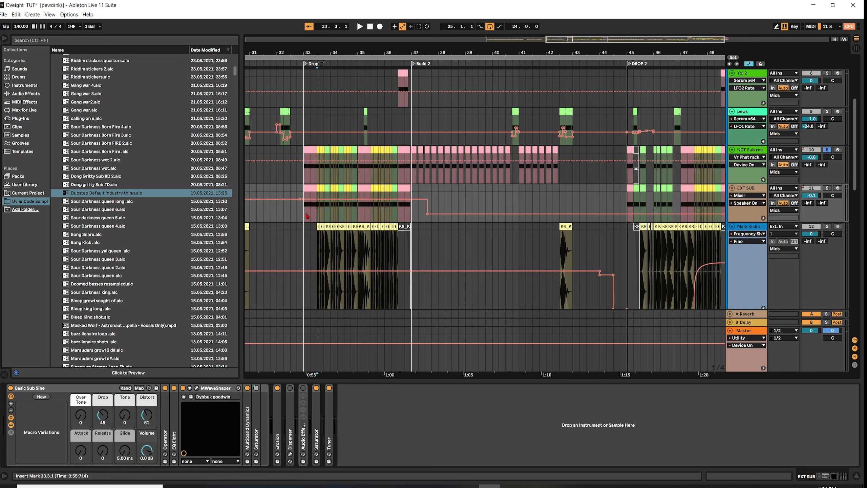
- Solo the Main Kick slams track and audition its kick clips in the Drop
{"action": "left_click", "coordinate": [326, 231]}
{"action": "left_click", "coordinate": [321, 230]}
{"action": "left_click", "coordinate": [304, 228]}
{"action": "left_click", "coordinate": [832, 226]}
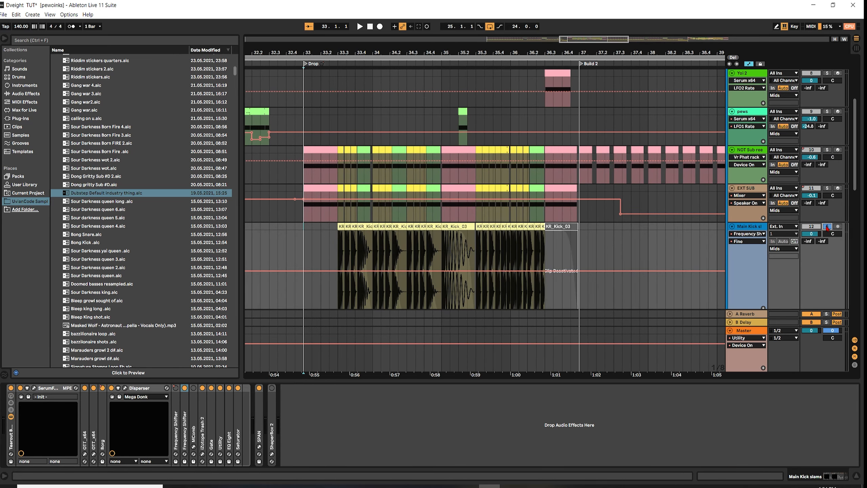
{"action": "key", "text": "space"}
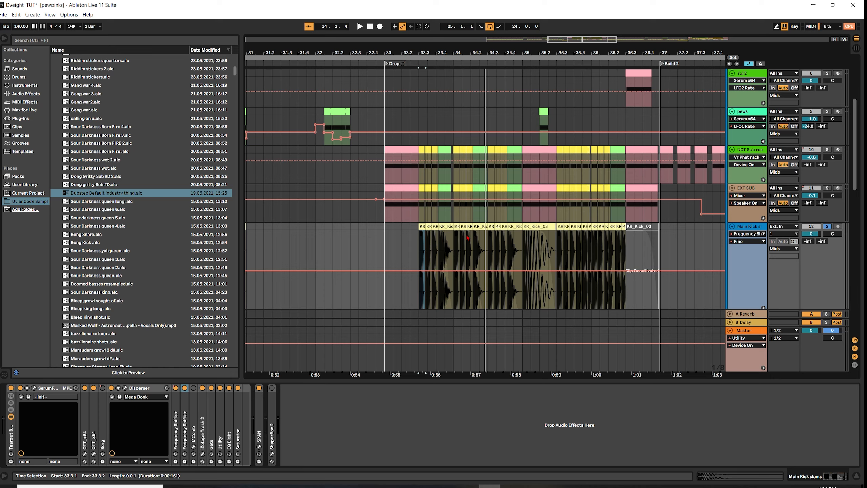
- Turn off both OTT_x64 devices in the Main Kick slams track's effect chain
{"action": "right_click", "coordinate": [749, 226]}
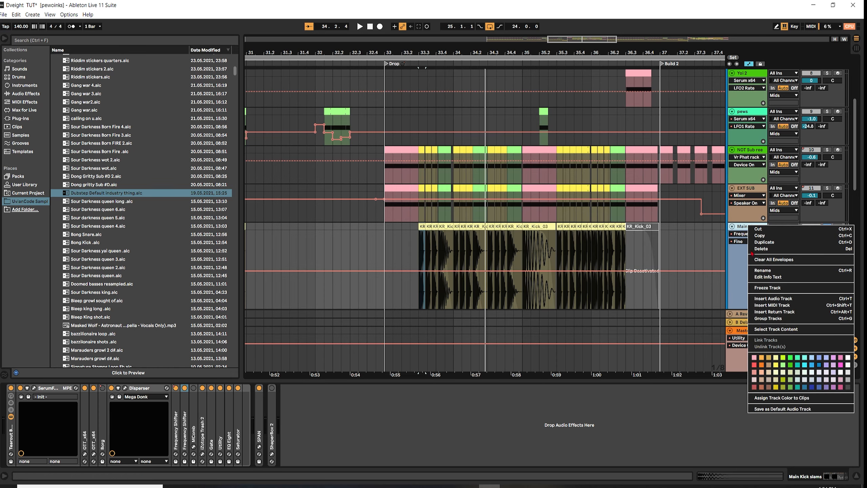
{"action": "left_click", "coordinate": [739, 229]}
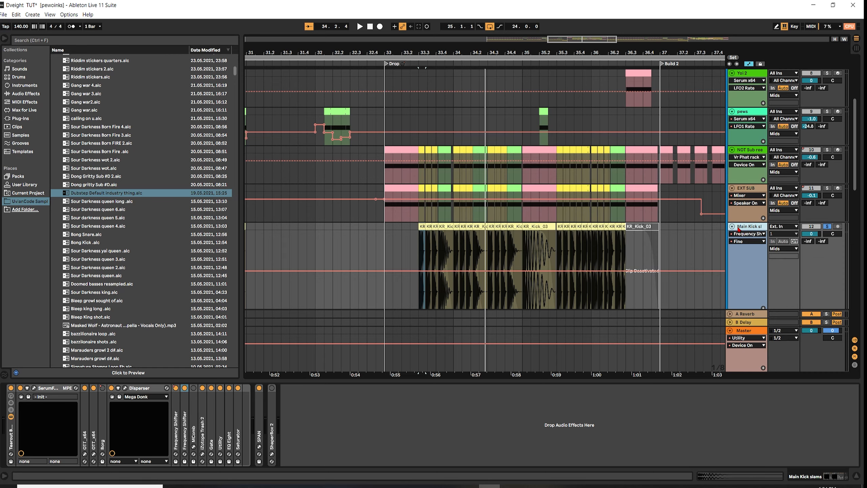
{"action": "left_click", "coordinate": [84, 388]}
{"action": "left_click", "coordinate": [93, 388]}
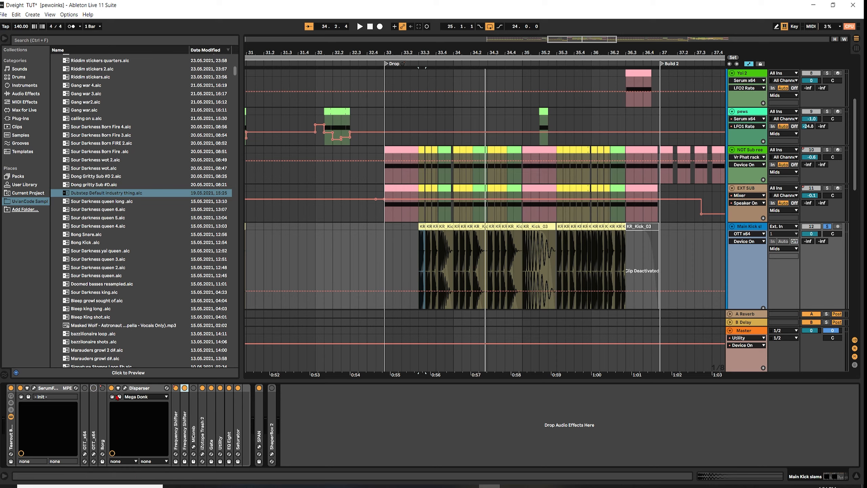
- Turn off the Disperser, Frequency Shifter, iZotope Trash 2, Gate, Utility, EQ Eight and Saturator devices in the Main Kick slams chain
{"action": "left_click", "coordinate": [111, 388]}
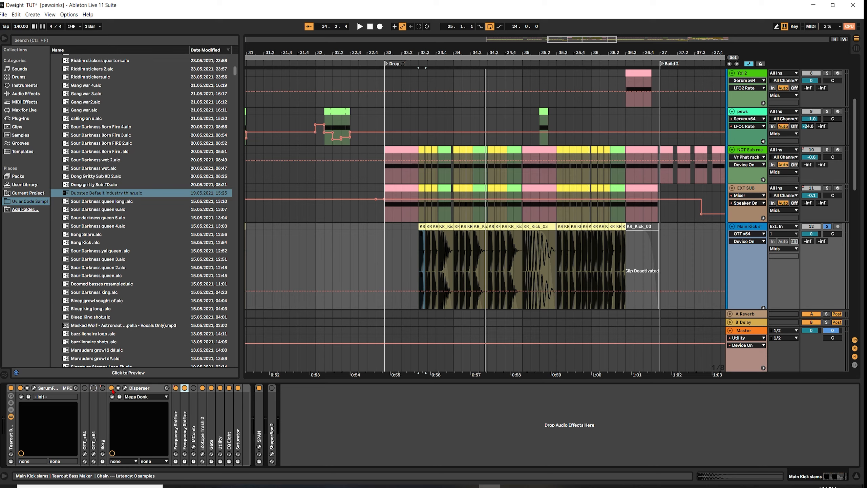
{"action": "left_click", "coordinate": [184, 388]}
{"action": "left_click", "coordinate": [203, 388]}
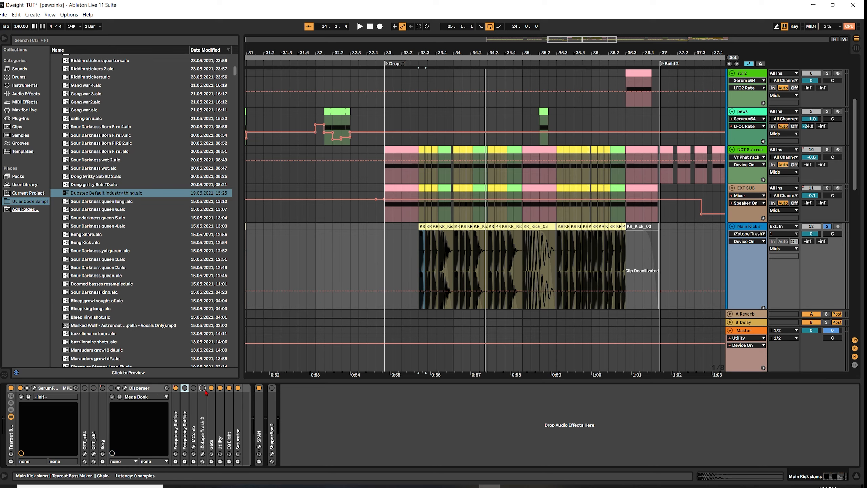
{"action": "left_click", "coordinate": [211, 389]}
{"action": "left_click", "coordinate": [220, 388]}
{"action": "left_click", "coordinate": [229, 388]}
{"action": "left_click", "coordinate": [238, 388]}
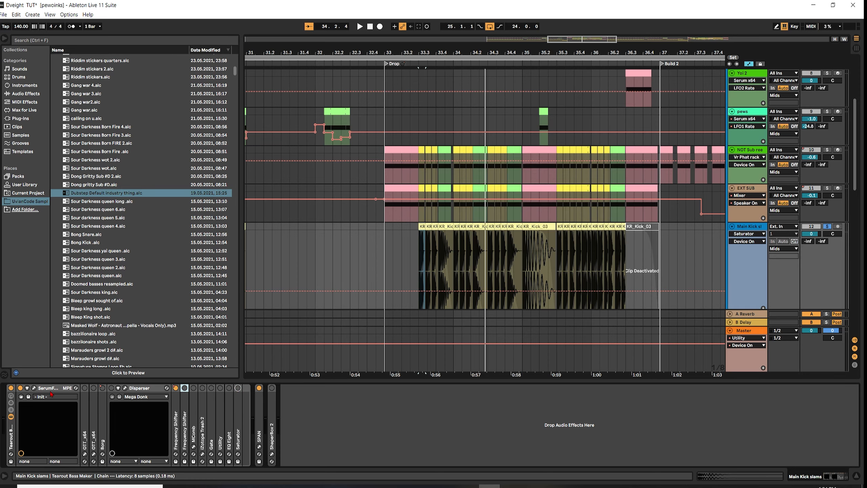
- Examine the SerumFX effects and oscillator pages of the Main Kick slams track, close them and select the KR_Kick_03 clip at bar 35
{"action": "left_click", "coordinate": [33, 388]}
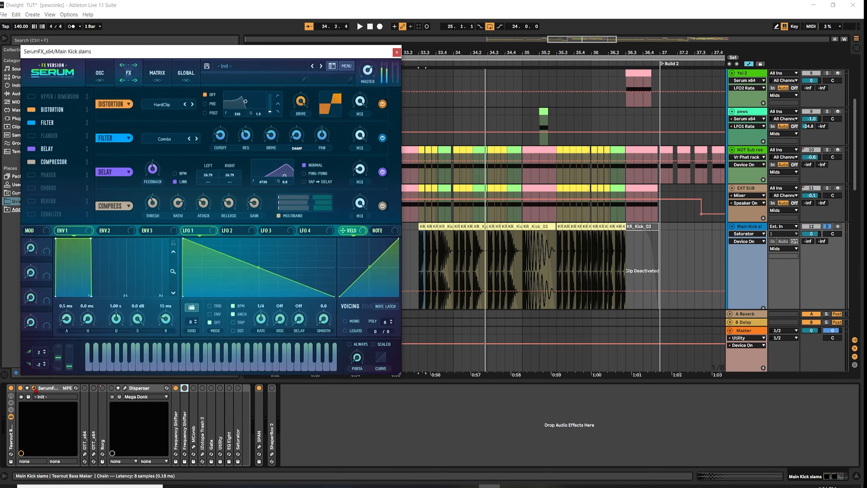
{"action": "left_click", "coordinate": [103, 76]}
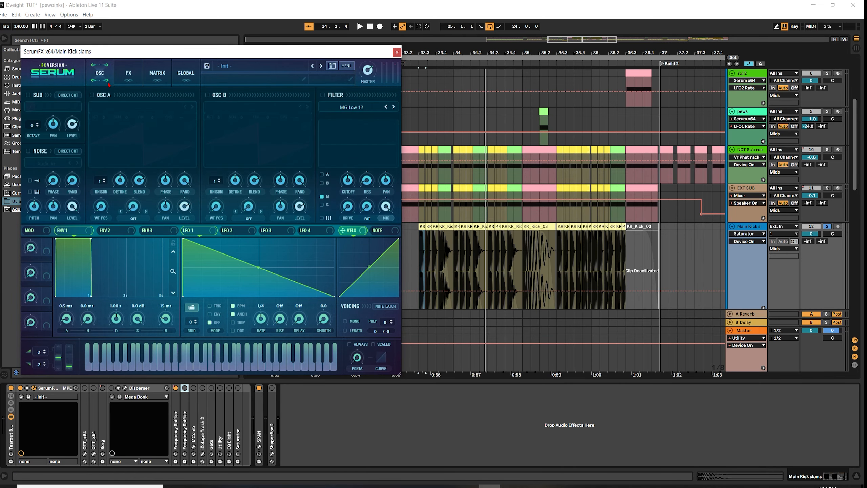
{"action": "left_click_drag", "start_coordinate": [254, 58], "coordinate": [355, 55]}
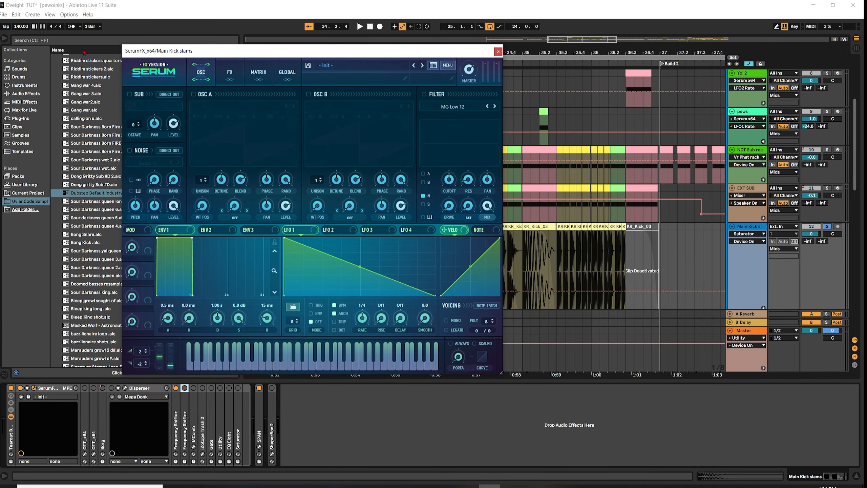
{"action": "left_click", "coordinate": [498, 51]}
{"action": "left_click", "coordinate": [538, 234]}
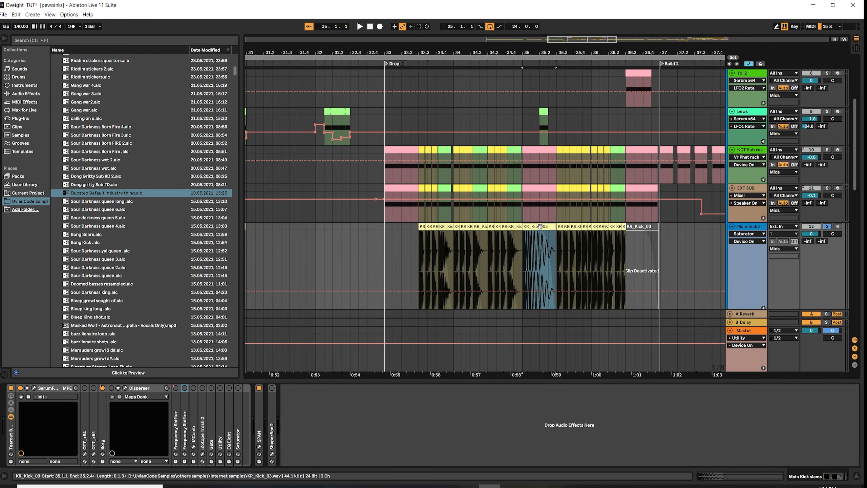
- Search the sample library for "kick" and browse the others samples packs to the ODDSP folder
{"action": "left_click", "coordinate": [64, 41]}
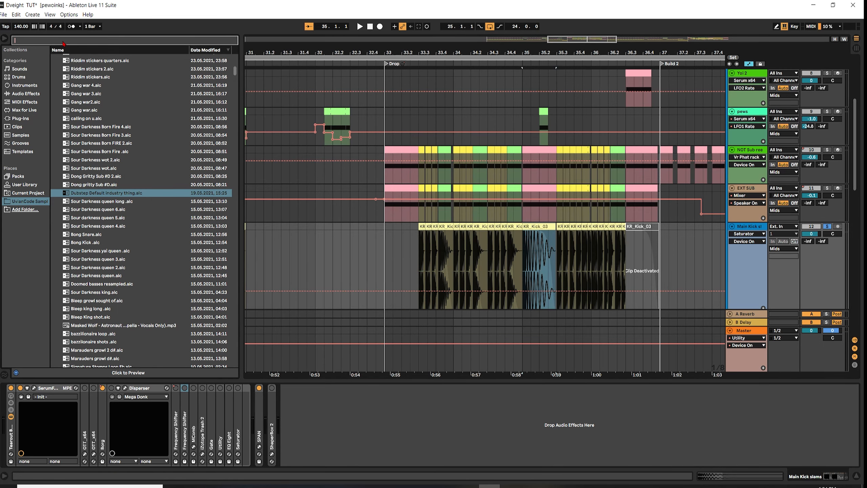
{"action": "type", "text": "kick"}
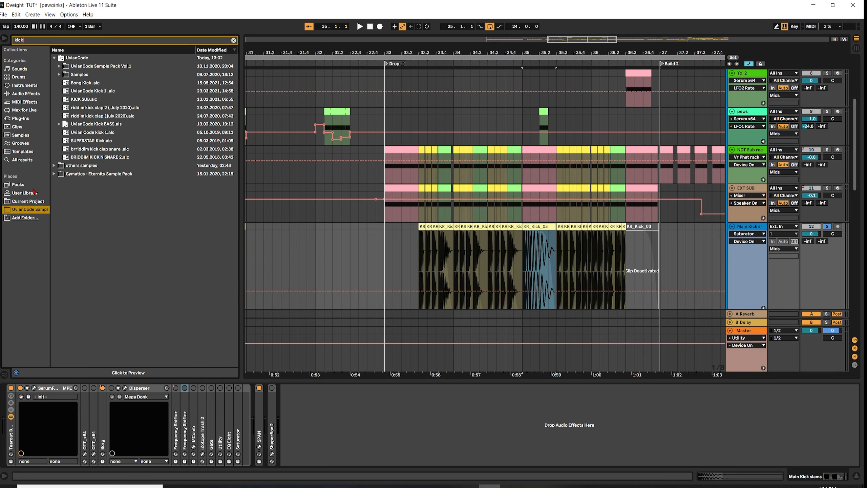
{"action": "left_click", "coordinate": [54, 57]}
{"action": "left_click", "coordinate": [55, 66]}
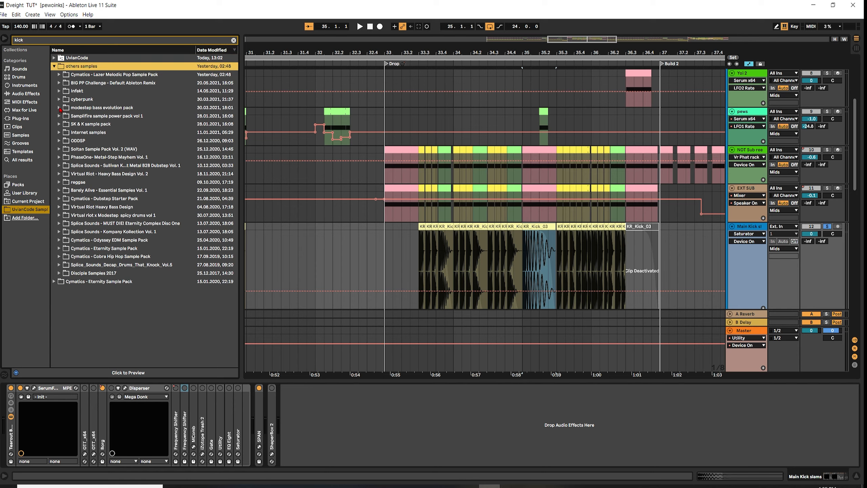
{"action": "left_click", "coordinate": [59, 108]}
{"action": "left_click", "coordinate": [59, 108]}
{"action": "left_click", "coordinate": [59, 108]}
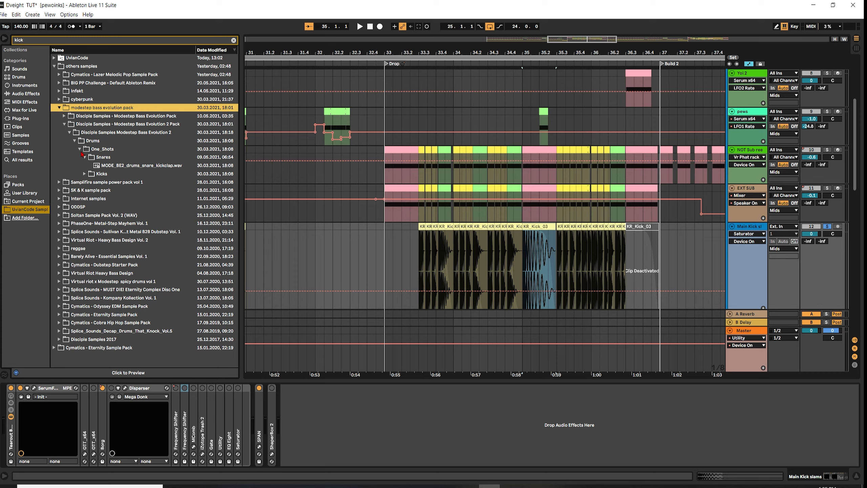
{"action": "left_click", "coordinate": [63, 206]}
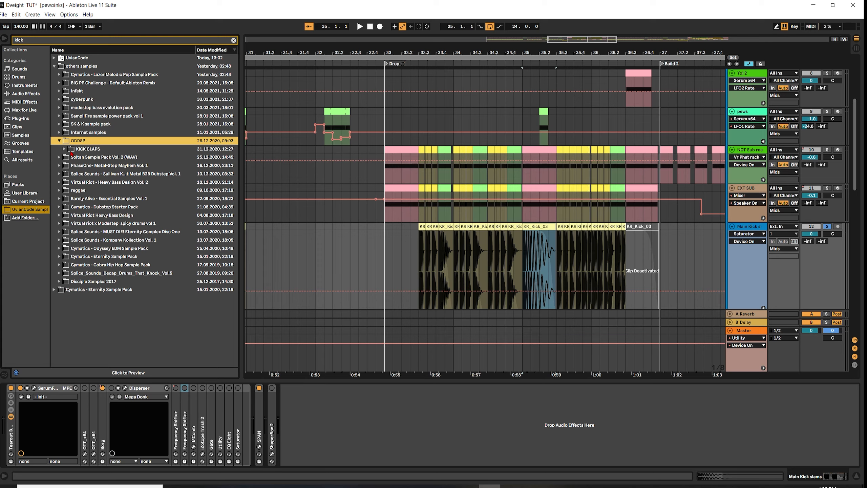
{"action": "left_click", "coordinate": [71, 152]}
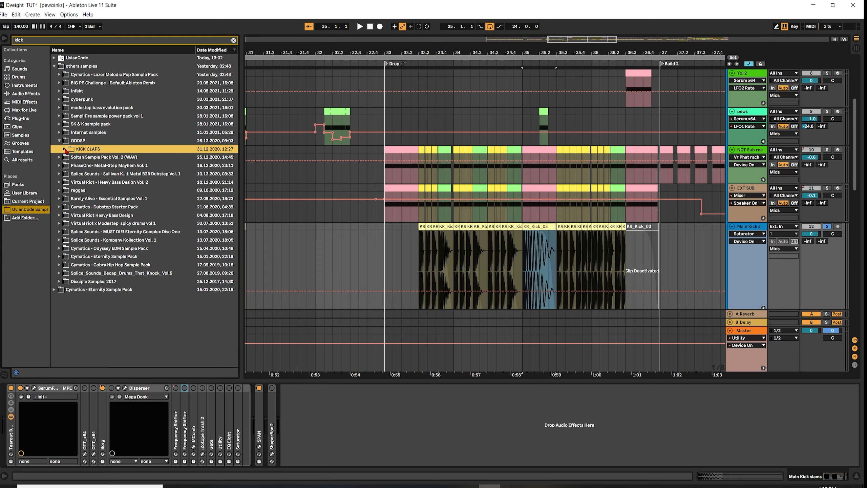
- Audition samples in the KICK CLAPS folder and place KICKCLAP_9.wav on the Main Kick slams track at the start of the Drop
{"action": "left_click", "coordinate": [64, 149]}
{"action": "left_click", "coordinate": [82, 157]}
{"action": "left_click", "coordinate": [90, 166]}
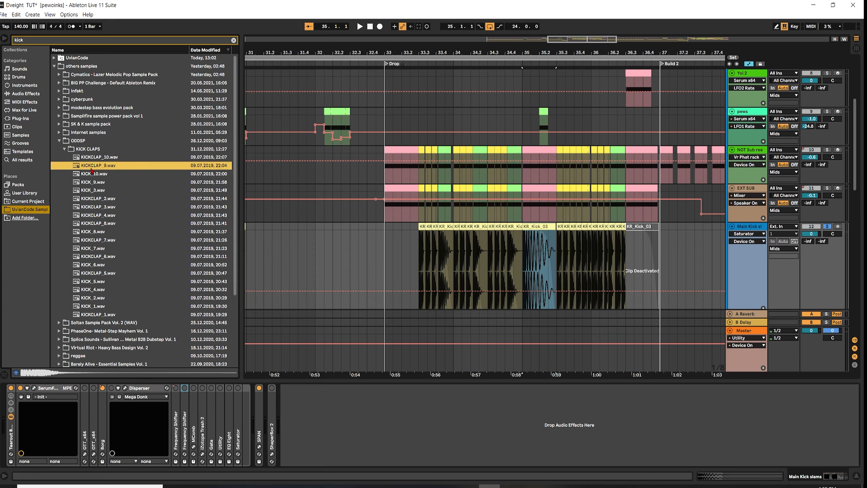
{"action": "left_click", "coordinate": [93, 173]}
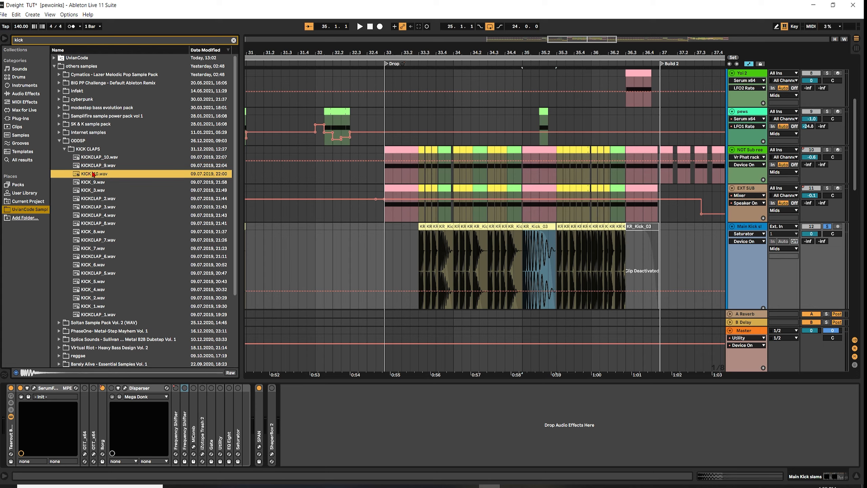
{"action": "left_click", "coordinate": [96, 167]}
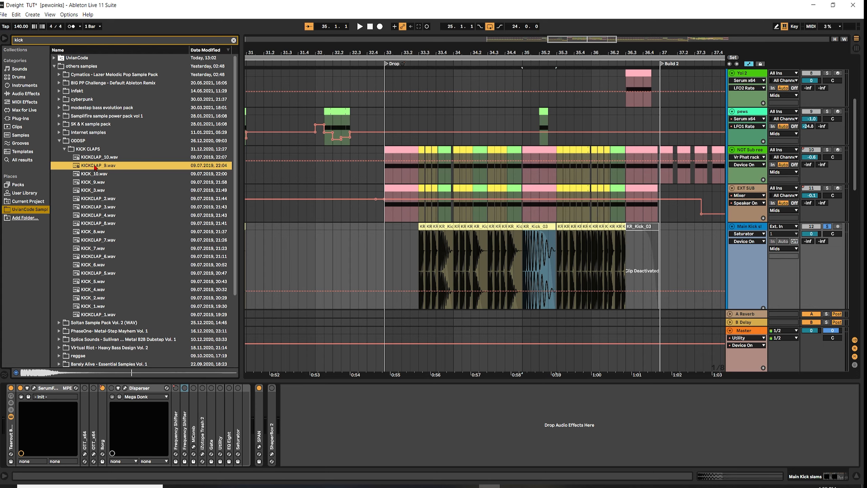
{"action": "left_click_drag", "start_coordinate": [96, 167], "coordinate": [394, 234]}
- Disable SerumFX's distortion, filter, delay and compressor modules on the Main Kick slams track and audition the clip at the Drop
{"action": "left_click", "coordinate": [34, 388]}
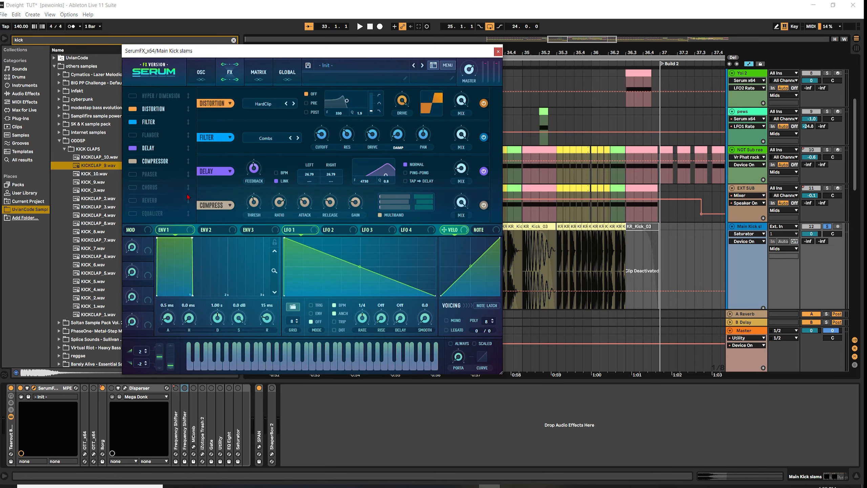
{"action": "left_click", "coordinate": [201, 73]}
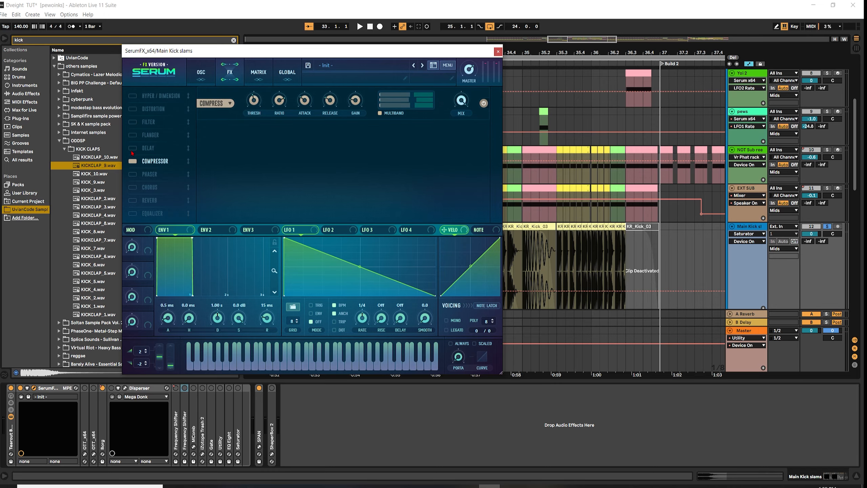
{"action": "key", "text": "space"}
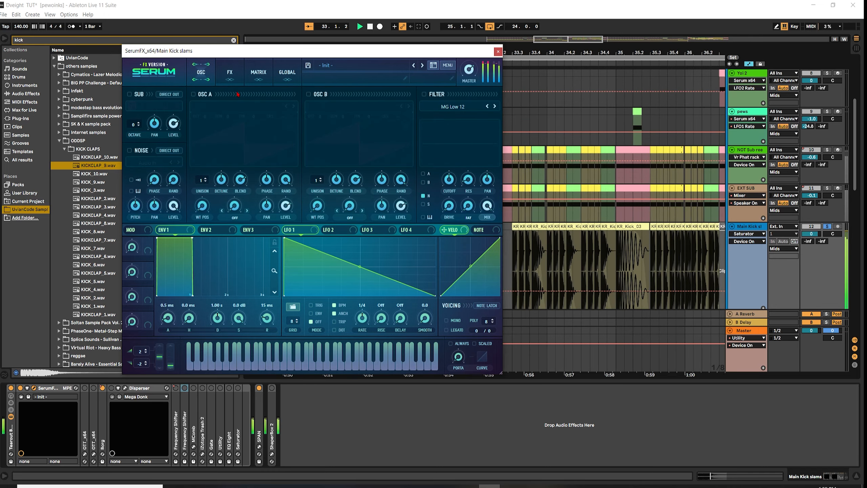
{"action": "key", "text": "space"}
{"action": "key", "text": "space"}
{"action": "key", "text": "space"}
{"action": "key", "text": "space"}
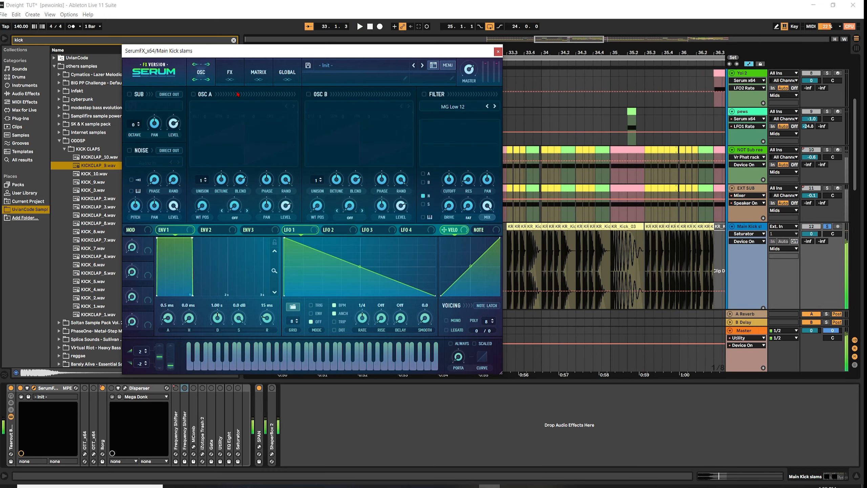
{"action": "key", "text": "space"}
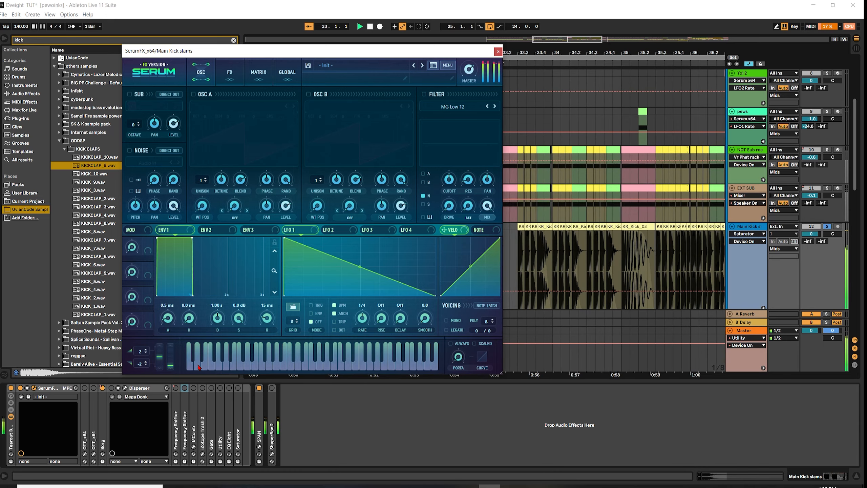
{"action": "key", "text": "space"}
{"action": "left_click", "coordinate": [498, 52]}
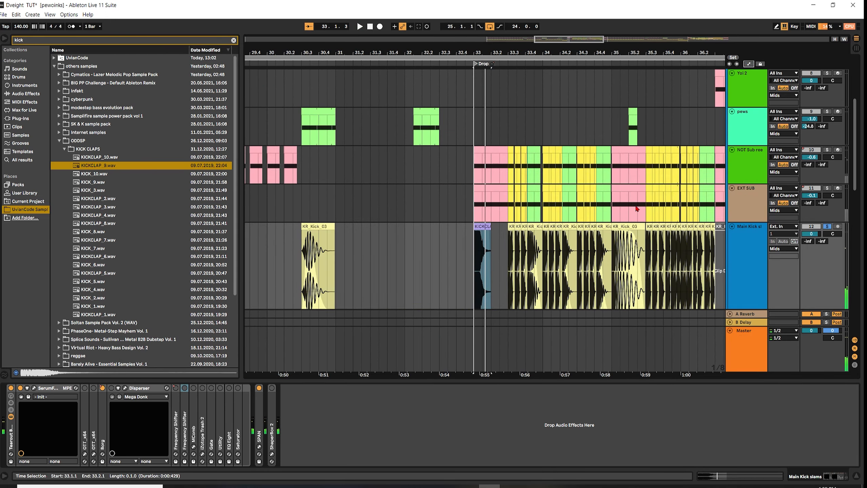
- Show the automation of the Main Kick slams track and display the Borg device's Device On envelope
{"action": "left_click", "coordinate": [749, 232]}
{"action": "scroll", "coordinate": [560, 238], "scroll_direction": "down", "scroll_amount": 2}
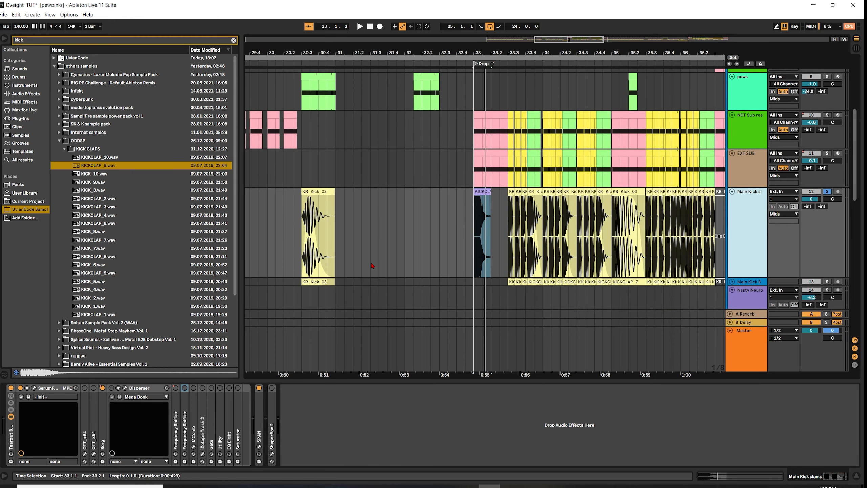
{"action": "scroll", "coordinate": [711, 72], "scroll_direction": "down", "scroll_amount": 1}
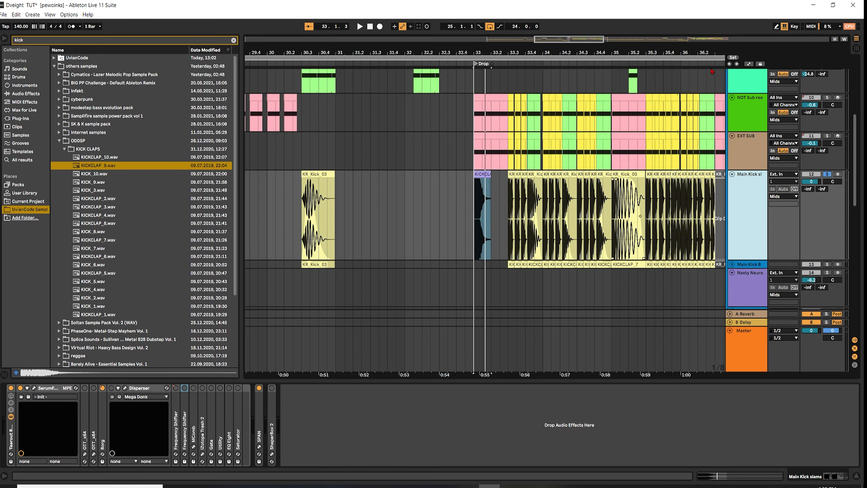
{"action": "left_click", "coordinate": [749, 64]}
{"action": "left_click", "coordinate": [751, 183]}
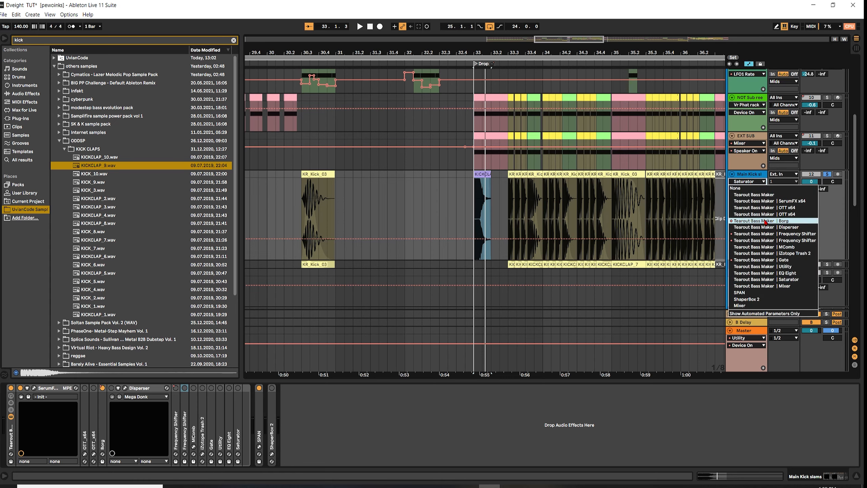
{"action": "left_click", "coordinate": [766, 221]}
{"action": "left_click_drag", "start_coordinate": [735, 239], "coordinate": [735, 172]}
{"action": "left_click", "coordinate": [748, 183]}
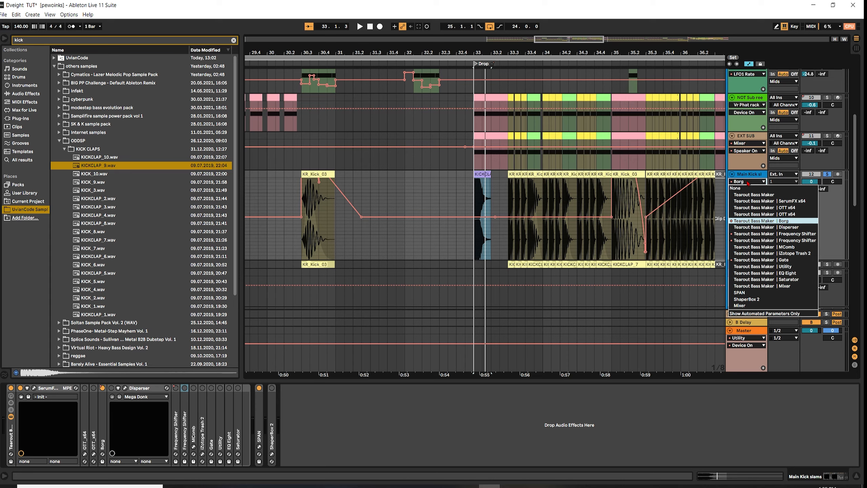
{"action": "left_click", "coordinate": [757, 221]}
{"action": "left_click", "coordinate": [756, 190]}
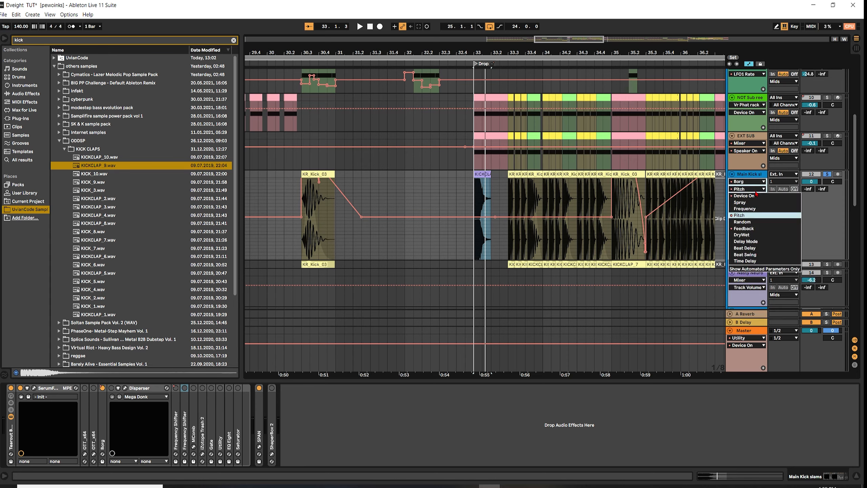
{"action": "left_click", "coordinate": [746, 195]}
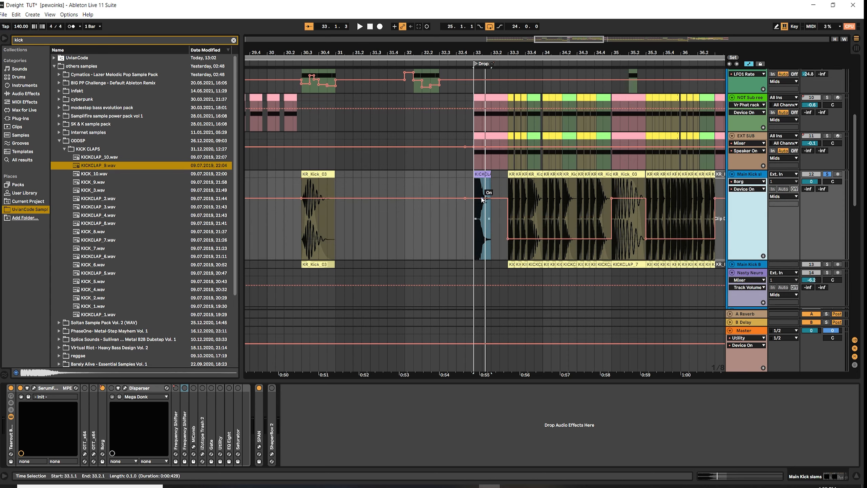
- Draw the Borg Device On automation to Off across the kick clap clip at bar 33 and audition it
{"action": "key", "text": "b"}
{"action": "mouse_move", "coordinate": [483, 200]}
{"action": "left_mouse_down"}
{"action": "mouse_move", "coordinate": [484, 236]}
{"action": "mouse_move", "coordinate": [492, 236]}
{"action": "left_mouse_up"}
{"action": "key", "text": "space"}
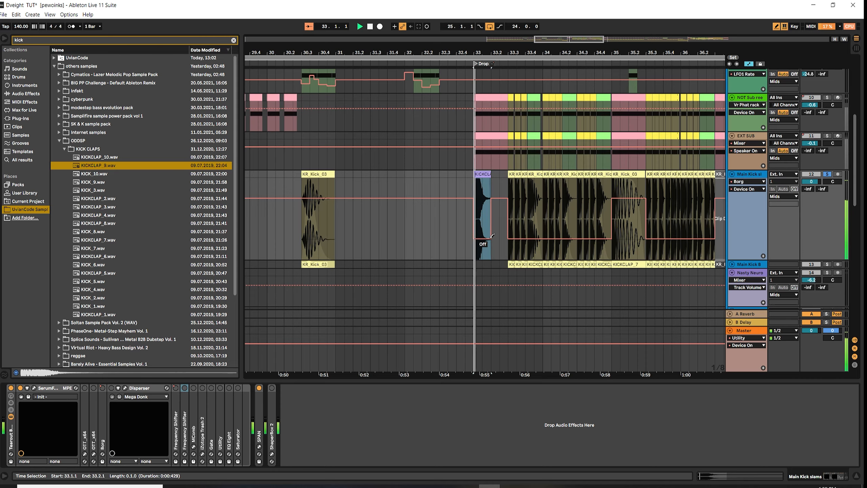
{"action": "key", "text": "space"}
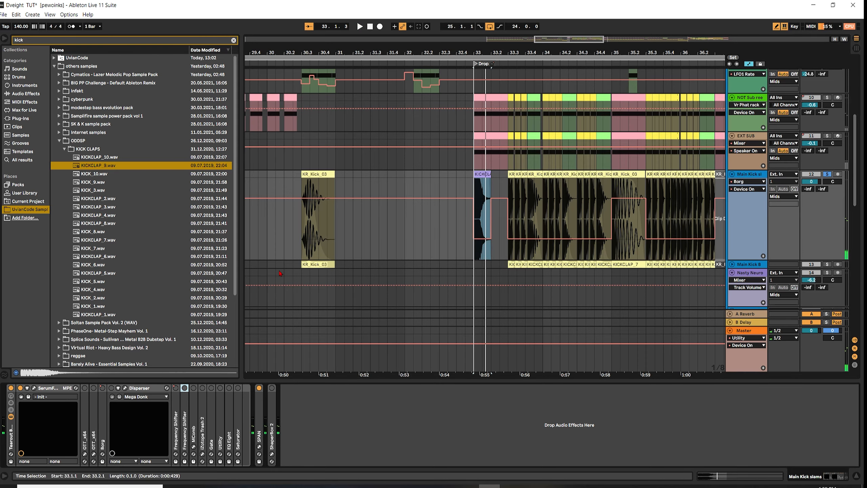
- Enable the HardClip distortion in the SerumFX of the Main Kick slams track and audition the kick clap repeatedly
{"action": "left_click", "coordinate": [34, 388]}
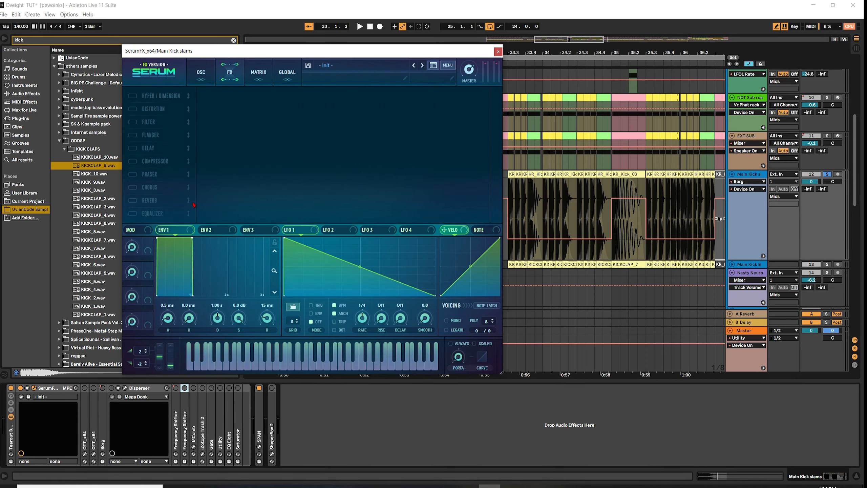
{"action": "left_click", "coordinate": [132, 109]}
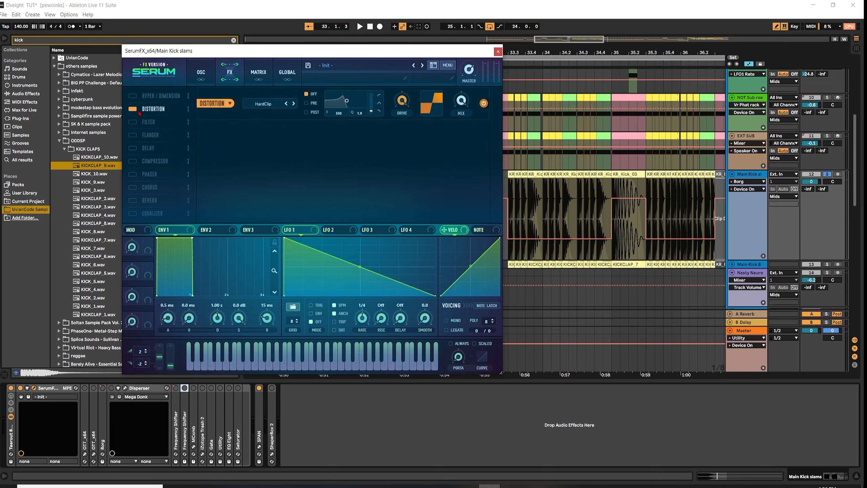
{"action": "key", "text": "space"}
{"action": "key", "text": "space"}
{"action": "key", "text": "space"}
{"action": "key", "text": "space"}
{"action": "key", "text": "space"}
{"action": "key", "text": "space"}
{"action": "key", "text": "space"}
{"action": "key", "text": "space"}
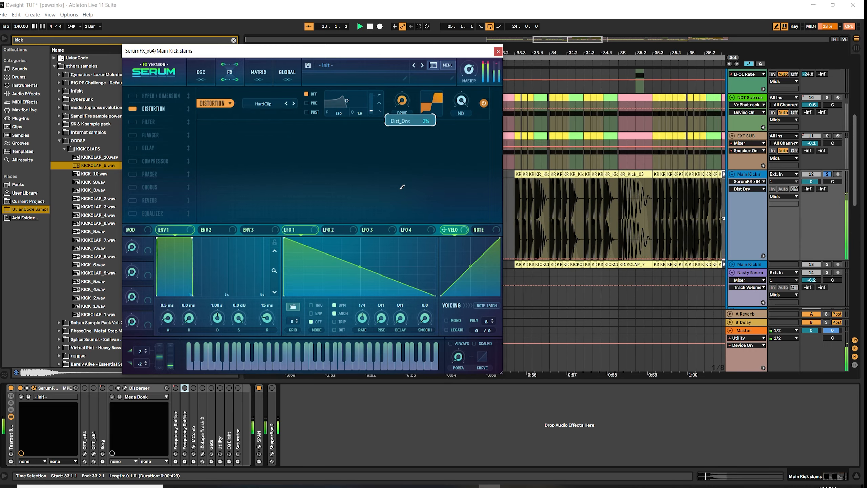
- Set the SerumFX distortion drive to 0% and audition the kick clap again
{"action": "left_click_drag", "start_coordinate": [461, 99], "coordinate": [406, 181]}
{"action": "left_click_drag", "start_coordinate": [405, 101], "coordinate": [391, 183]}
{"action": "key", "text": "space"}
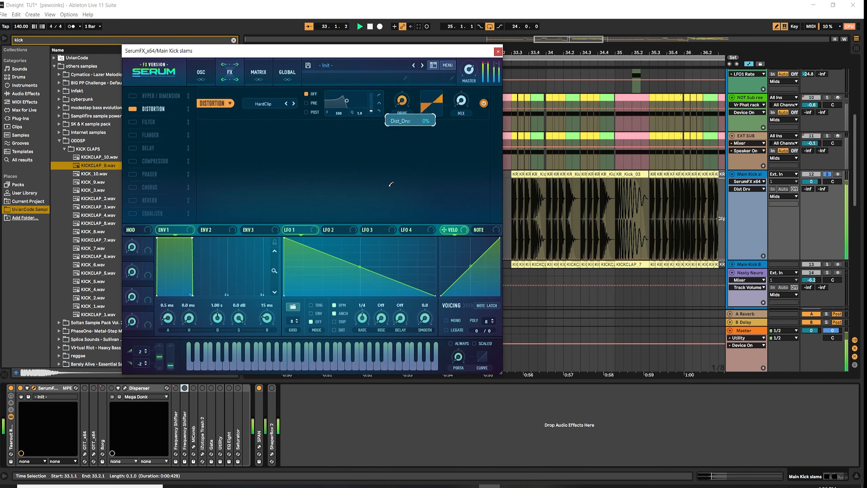
{"action": "key", "text": "space"}
{"action": "key", "text": "space"}
{"action": "key", "text": "space"}
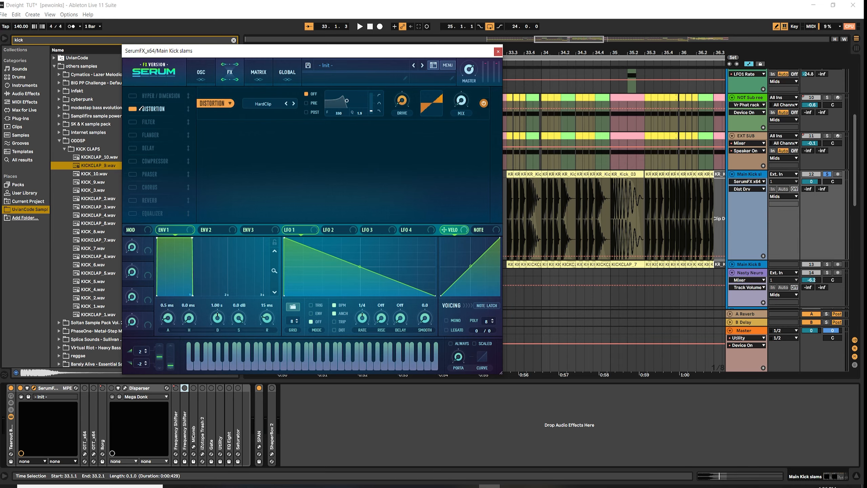
- Try different HardClip distortion drive and mix amounts in SerumFX while auditioning the kick clap
{"action": "left_click_drag", "start_coordinate": [402, 100], "coordinate": [415, 33]}
{"action": "key", "text": "space"}
{"action": "key", "text": "space"}
{"action": "left_click_drag", "start_coordinate": [461, 100], "coordinate": [481, 60]}
{"action": "key", "text": "space"}
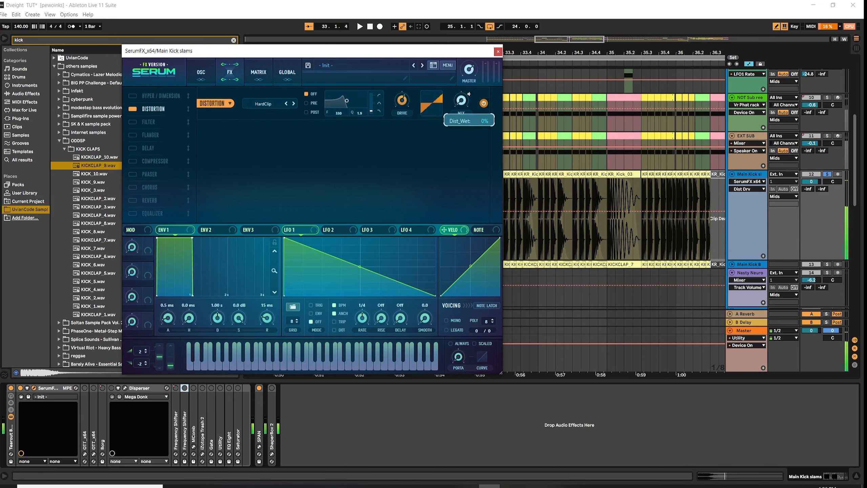
{"action": "key", "text": "space"}
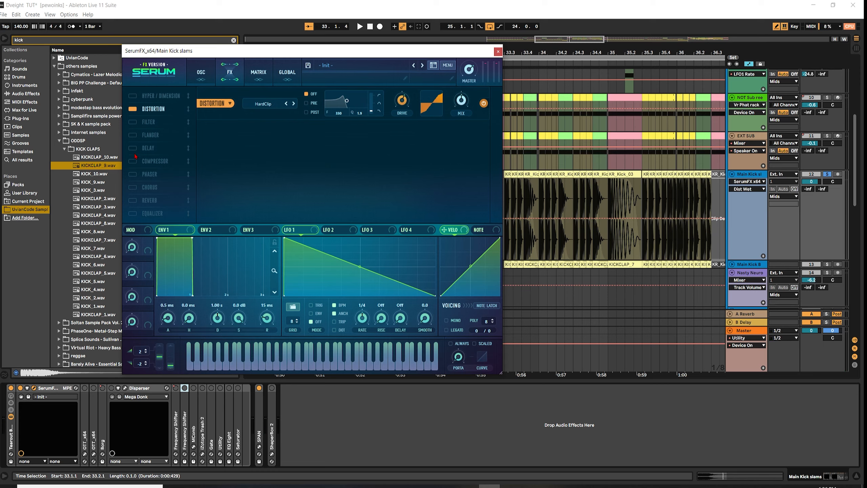
- Enable the SerumFX Filter effect with the Combs type and audition the kick clap while adjusting the cutoff
{"action": "left_click", "coordinate": [132, 121]}
{"action": "left_click", "coordinate": [279, 139]}
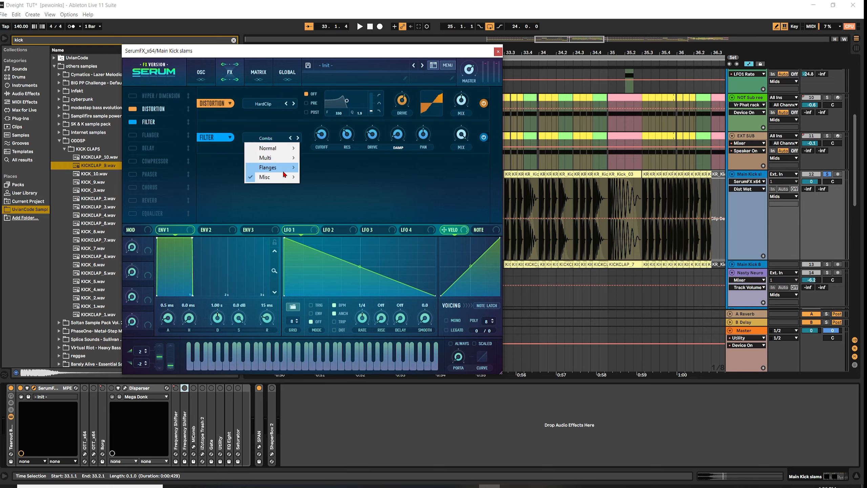
{"action": "mouse_move", "coordinate": [268, 176]}
{"action": "left_click", "coordinate": [326, 264]}
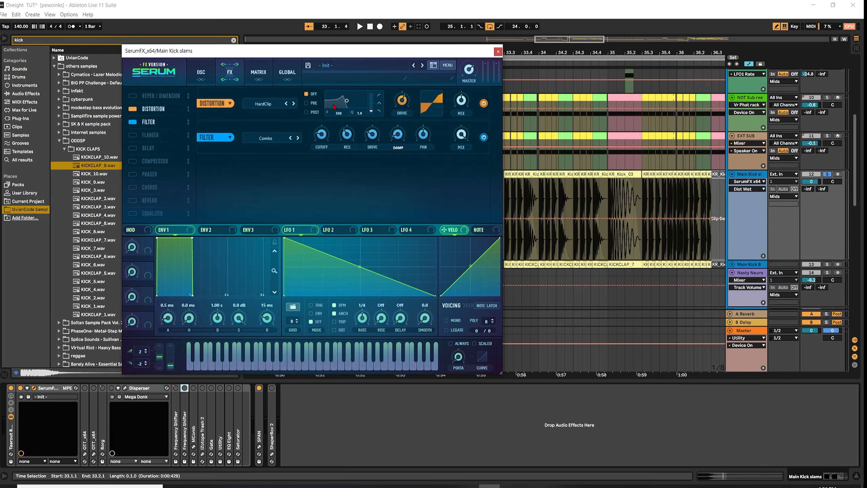
{"action": "key", "text": "space"}
{"action": "left_click", "coordinate": [323, 136]}
{"action": "left_click_drag", "start_coordinate": [324, 137], "coordinate": [323, 136]}
{"action": "key", "text": "space"}
- Try raising and then lowering the distortion drive and mix while repeatedly auditioning the kick clap through the Combs filter
{"action": "left_click_drag", "start_coordinate": [403, 102], "coordinate": [404, 68]}
{"action": "left_click_drag", "start_coordinate": [462, 101], "coordinate": [461, 69]}
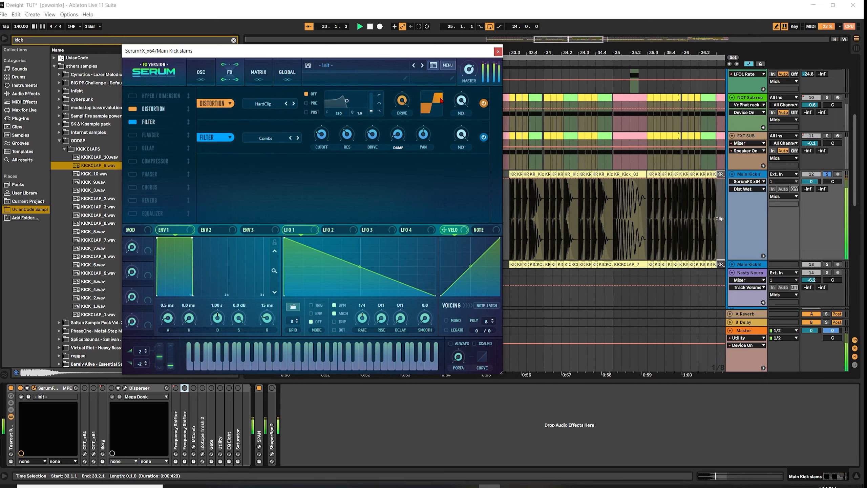
{"action": "key", "text": "space"}
{"action": "left_click_drag", "start_coordinate": [461, 100], "coordinate": [462, 118]}
{"action": "key", "text": "space"}
{"action": "key", "text": "space"}
{"action": "left_click_drag", "start_coordinate": [402, 100], "coordinate": [403, 112]}
{"action": "key", "text": "space"}
{"action": "key", "text": "space"}
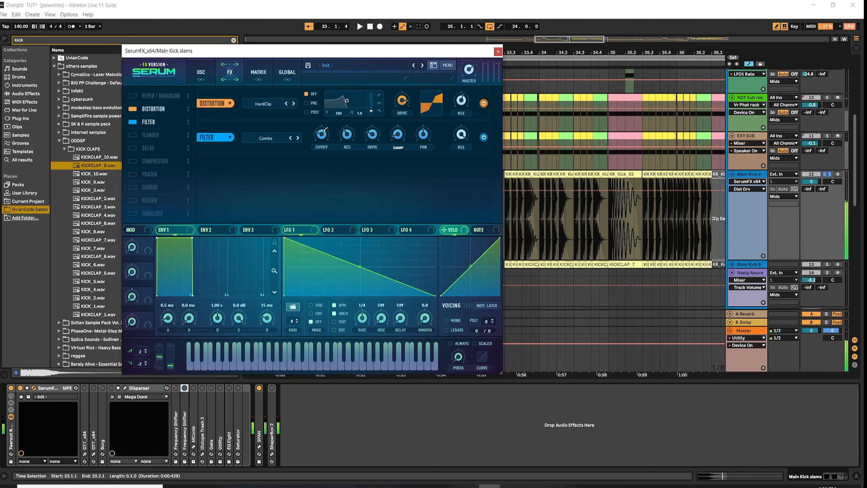
- Set the Combs filter to about 36 Hz cutoff, 87% drive, 28% damp and 55% resonance while auditioning the kick clap
{"action": "key", "text": "space"}
{"action": "left_click_drag", "start_coordinate": [324, 130], "coordinate": [322, 140]}
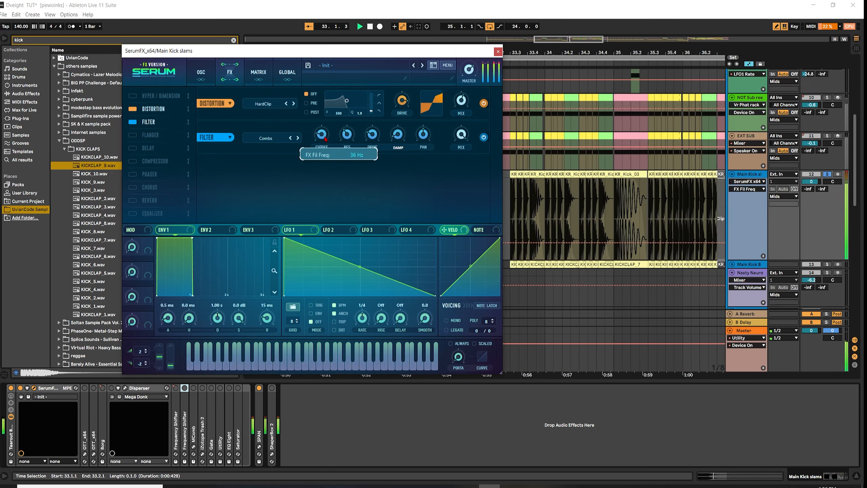
{"action": "left_click_drag", "start_coordinate": [347, 134], "coordinate": [353, 128]}
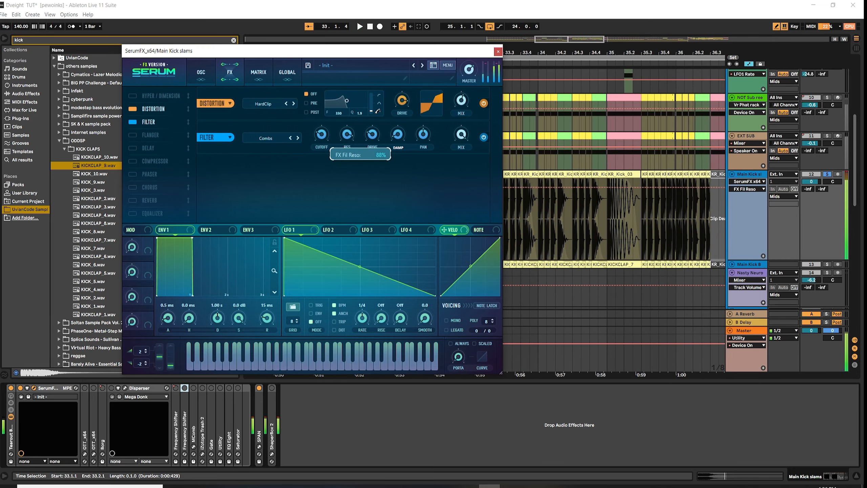
{"action": "left_click_drag", "start_coordinate": [368, 121], "coordinate": [405, 100]}
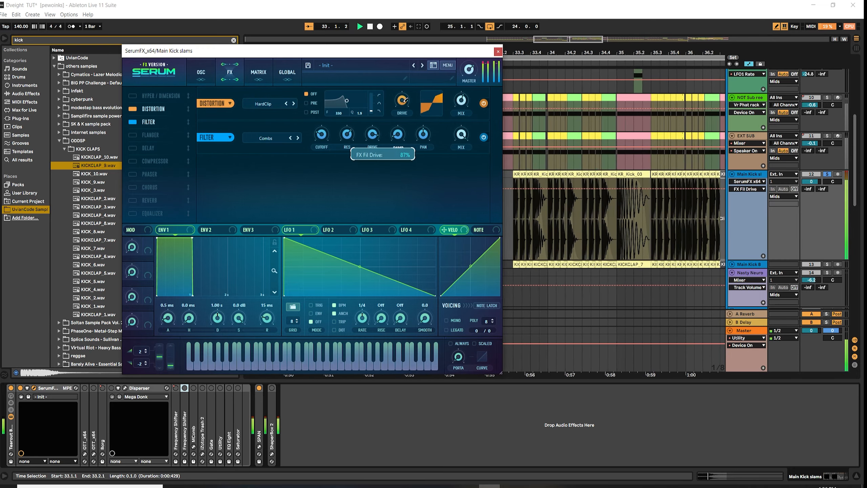
{"action": "left_click_drag", "start_coordinate": [398, 134], "coordinate": [430, 101]}
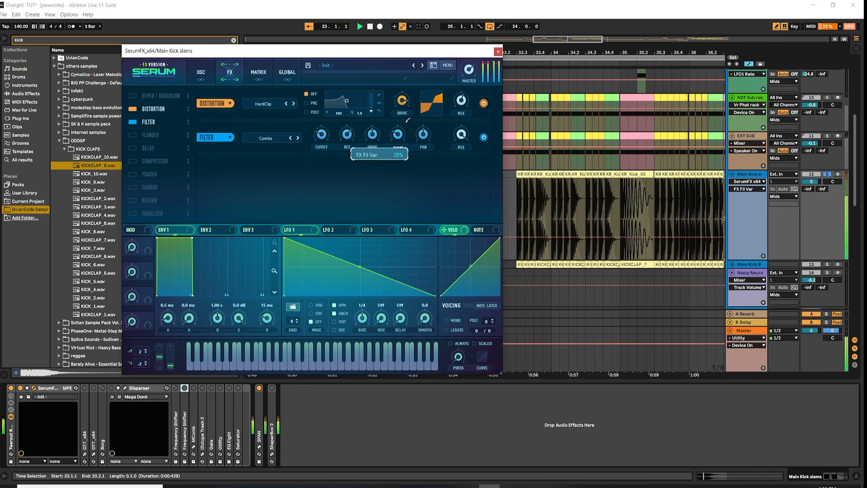
{"action": "left_click_drag", "start_coordinate": [347, 134], "coordinate": [349, 140]}
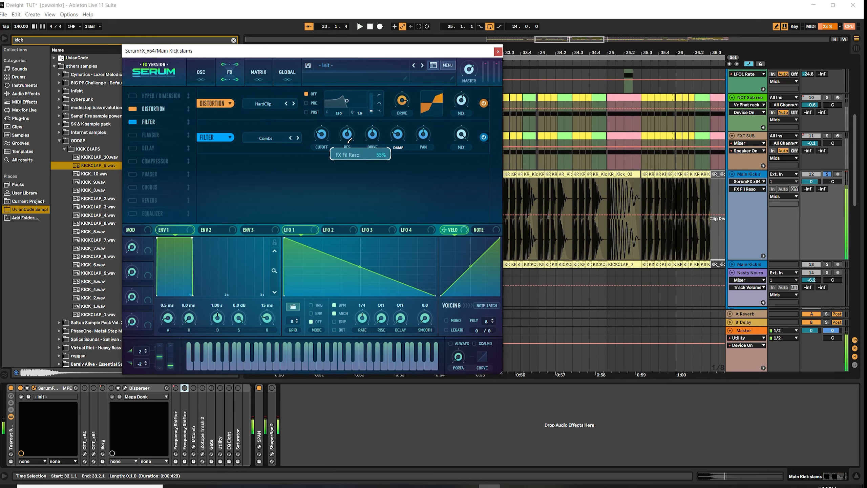
- Raise the distortion drive, set its mix to 100% and audition the kick clap
{"action": "left_click_drag", "start_coordinate": [402, 101], "coordinate": [430, 68]}
{"action": "left_click_drag", "start_coordinate": [462, 101], "coordinate": [510, 65]}
{"action": "key", "text": "space"}
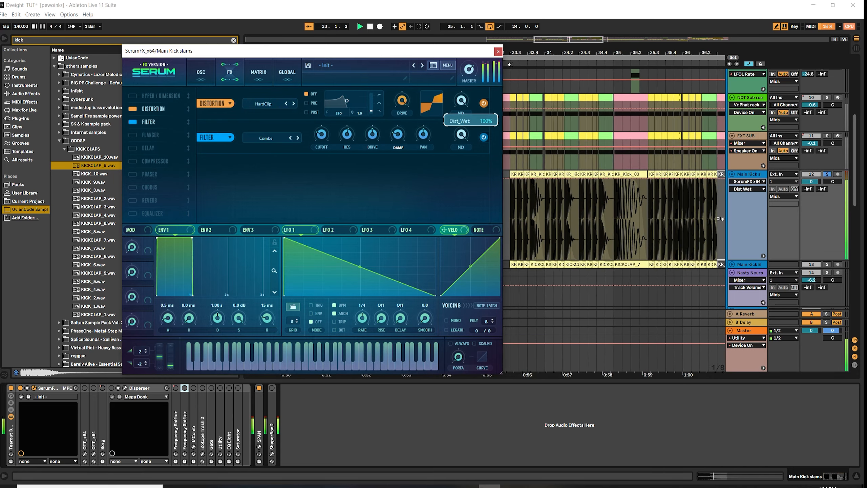
- Lower the Combs filter resonance to about 27% and sweep the cutoff around 31 Hz
{"action": "left_click_drag", "start_coordinate": [322, 134], "coordinate": [368, 107]}
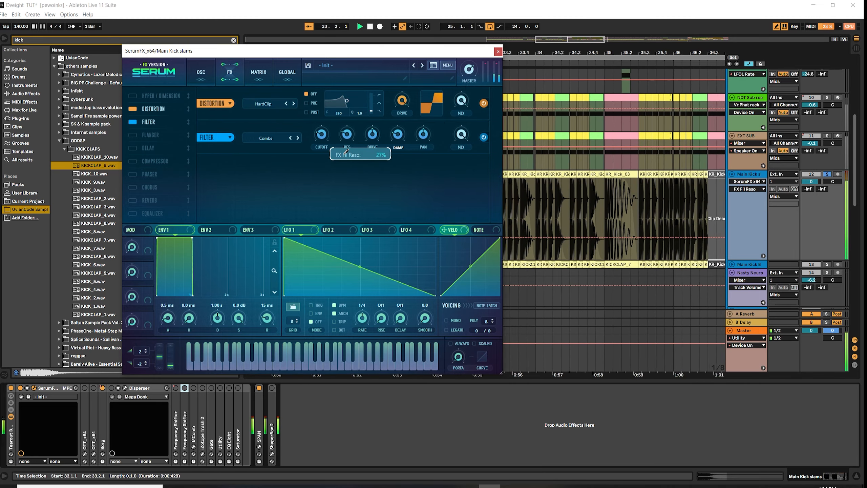
{"action": "left_click_drag", "start_coordinate": [347, 151], "coordinate": [346, 152]}
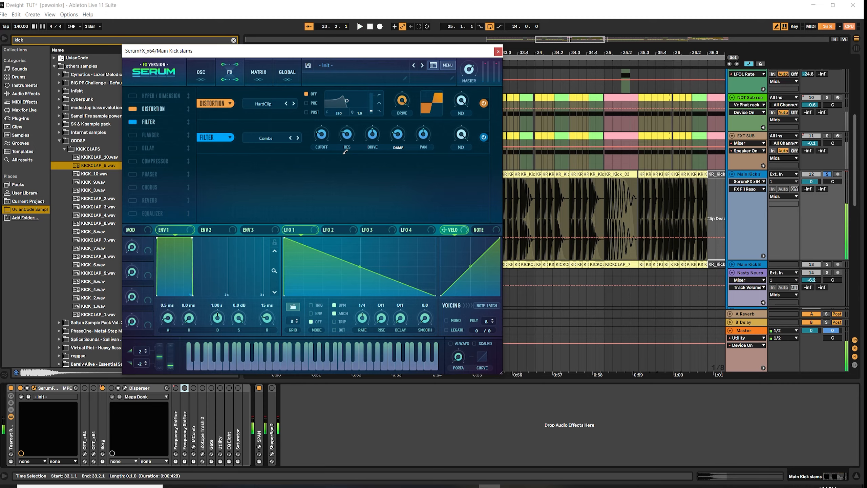
{"action": "left_click_drag", "start_coordinate": [331, 136], "coordinate": [338, 121]}
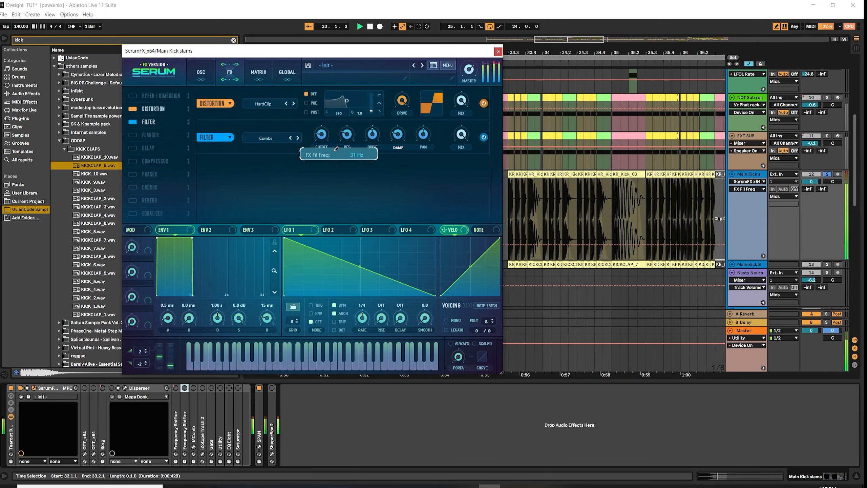
{"action": "mouse_move", "coordinate": [335, 149]}
{"action": "left_mouse_down"}
{"action": "mouse_move", "coordinate": [330, 121]}
{"action": "mouse_move", "coordinate": [348, 130]}
{"action": "mouse_move", "coordinate": [326, 136]}
{"action": "left_mouse_up"}
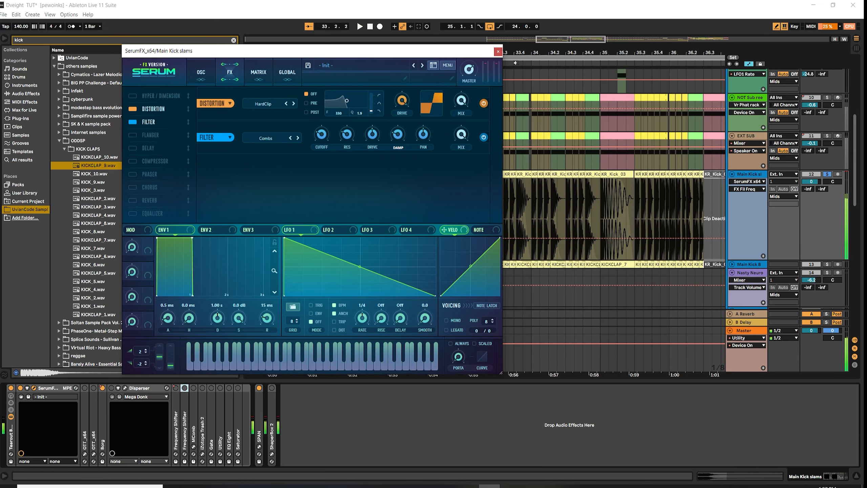
- Close the SerumFX window and hide the arrangement automation to expose the KICKCLAP_9 clip at bar 33
{"action": "left_click", "coordinate": [497, 51]}
{"action": "key", "text": "a"}
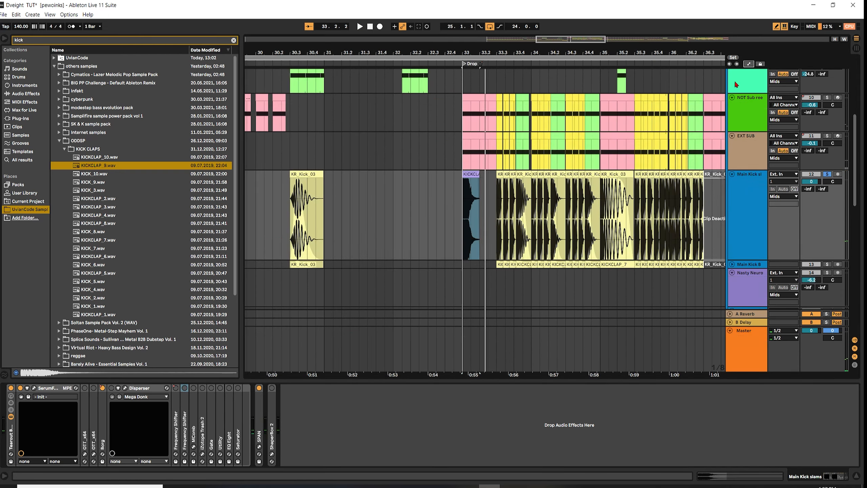
{"action": "left_click", "coordinate": [463, 191]}
{"action": "left_click", "coordinate": [464, 190]}
{"action": "key", "text": "plus"}
{"action": "key", "text": "plus"}
{"action": "key", "text": "plus"}
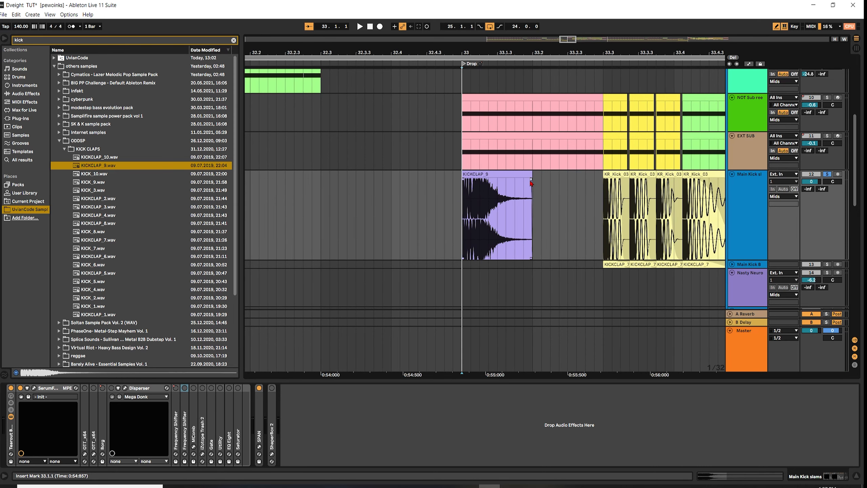
- Shape a short fade-out at the end of the KICKCLAP_9 clip and audition it repeatedly
{"action": "left_click_drag", "start_coordinate": [532, 179], "coordinate": [473, 181]}
{"action": "key", "text": "space"}
{"action": "left_click_drag", "start_coordinate": [502, 219], "coordinate": [534, 219]}
{"action": "key", "text": "space"}
{"action": "key", "text": "space"}
{"action": "key", "text": "space"}
{"action": "key", "text": "space"}
{"action": "key", "text": "space"}
- Examine the KICKCLAP_9 sample waveform in the clip's detail view
{"action": "double_click", "coordinate": [484, 178]}
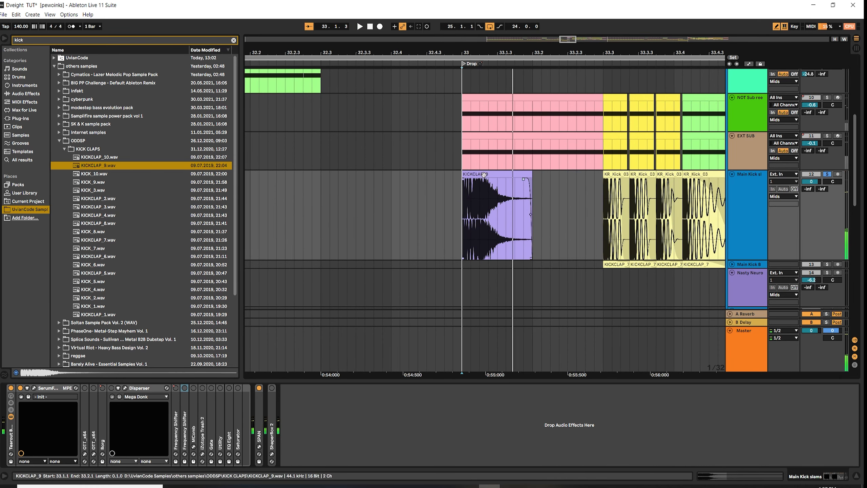
{"action": "left_click", "coordinate": [455, 164]}
{"action": "left_click", "coordinate": [464, 163]}
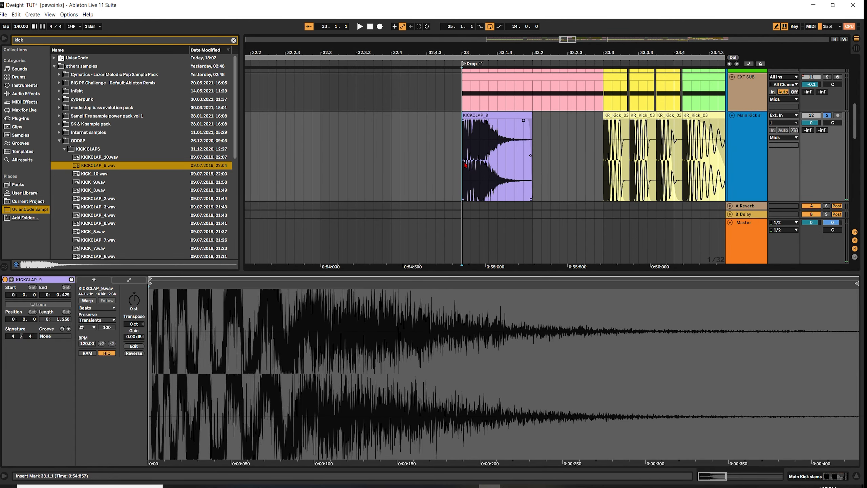
{"action": "key", "text": "minus"}
{"action": "key", "text": "minus"}
{"action": "key", "text": "plus"}
{"action": "double_click", "coordinate": [476, 115]}
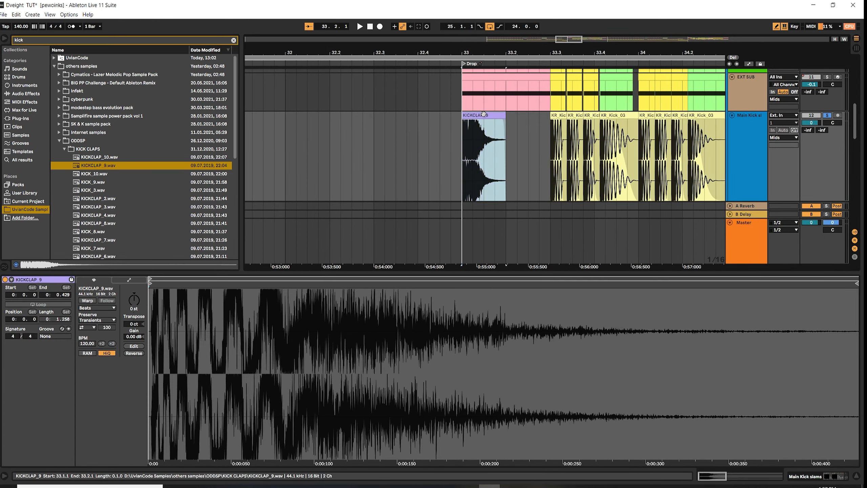
- Show the Main Kick slams device chain, expand and enable its EQ Eight, and audition the kick clap
{"action": "double_click", "coordinate": [739, 141]}
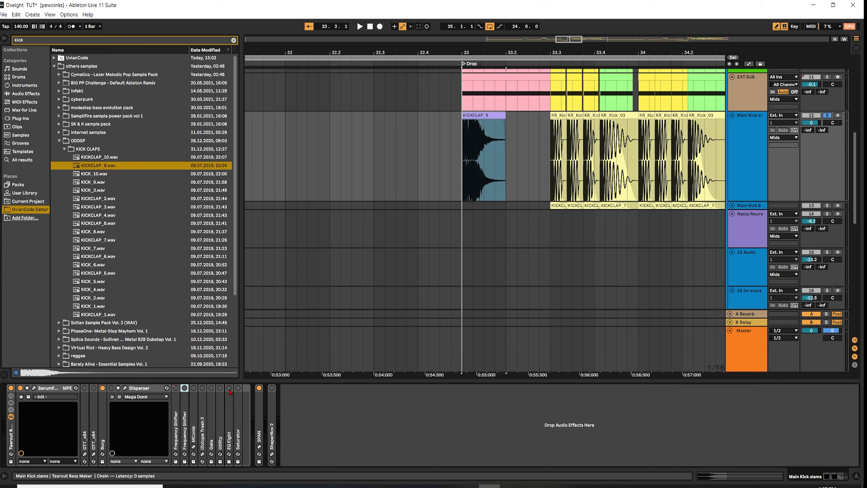
{"action": "double_click", "coordinate": [229, 403]}
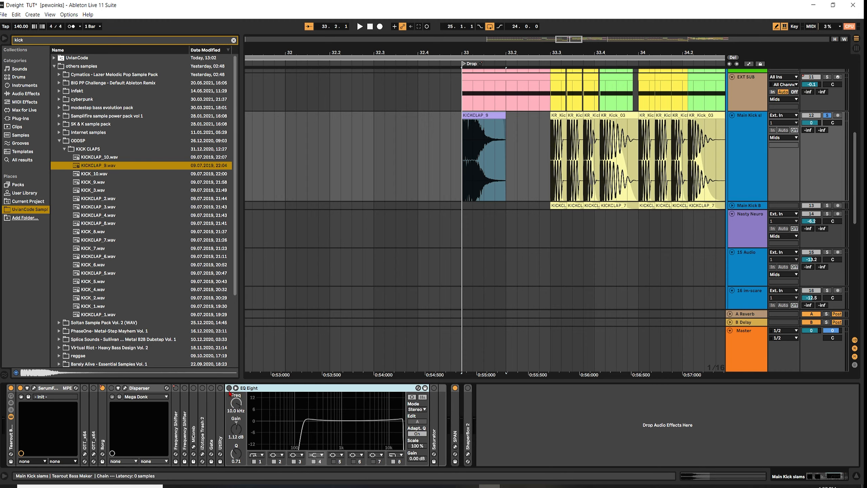
{"action": "left_click", "coordinate": [229, 388]}
{"action": "key", "text": "space"}
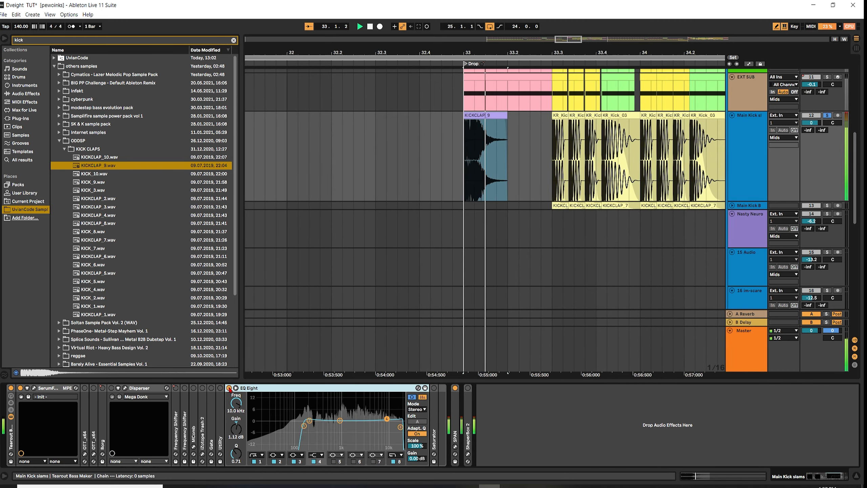
{"action": "key", "text": "space"}
- Reopen SerumFX and adjust the Combs filter cutoff to about 50 Hz while auditioning the kick clap
{"action": "left_click", "coordinate": [34, 388]}
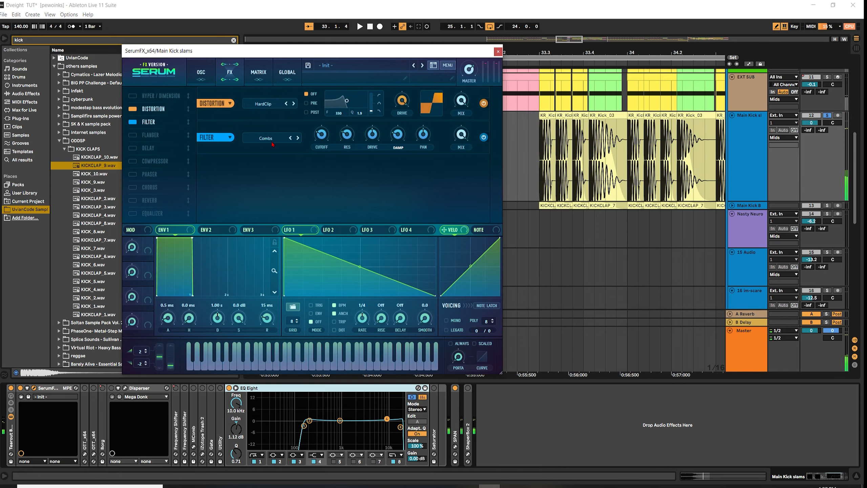
{"action": "mouse_move", "coordinate": [329, 133]}
{"action": "key", "text": "space"}
{"action": "left_click_drag", "start_coordinate": [328, 133], "coordinate": [330, 127]}
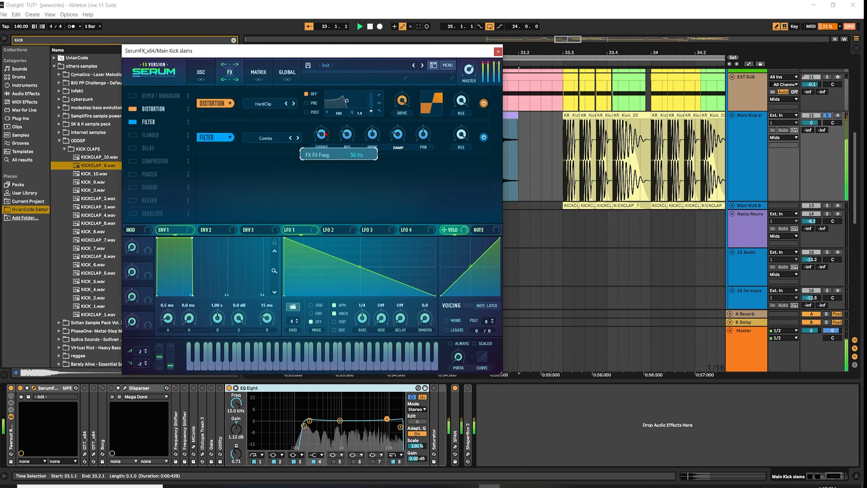
{"action": "key", "text": "space"}
{"action": "key", "text": "space"}
- Adjust the Combs filter's resonance and drive and set its damp to about 25%, auditioning each change
{"action": "left_click_drag", "start_coordinate": [350, 132], "coordinate": [424, 118]}
{"action": "key", "text": "space"}
{"action": "key", "text": "space"}
{"action": "key", "text": "space"}
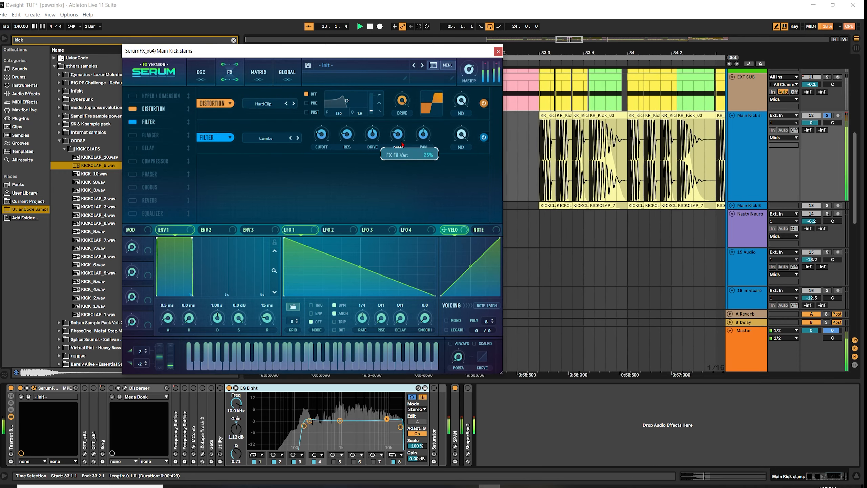
{"action": "key", "text": "space"}
{"action": "key", "text": "space"}
{"action": "mouse_move", "coordinate": [373, 134]}
{"action": "left_mouse_down"}
{"action": "mouse_move", "coordinate": [374, 124]}
{"action": "mouse_move", "coordinate": [374, 138]}
{"action": "left_mouse_up"}
{"action": "key", "text": "space"}
{"action": "key", "text": "space"}
- Readjust the HardClip distortion drive and set the distortion mix to 100% while auditioning the kick clap
{"action": "left_click_drag", "start_coordinate": [401, 102], "coordinate": [392, 134]}
{"action": "key", "text": "space"}
{"action": "key", "text": "space"}
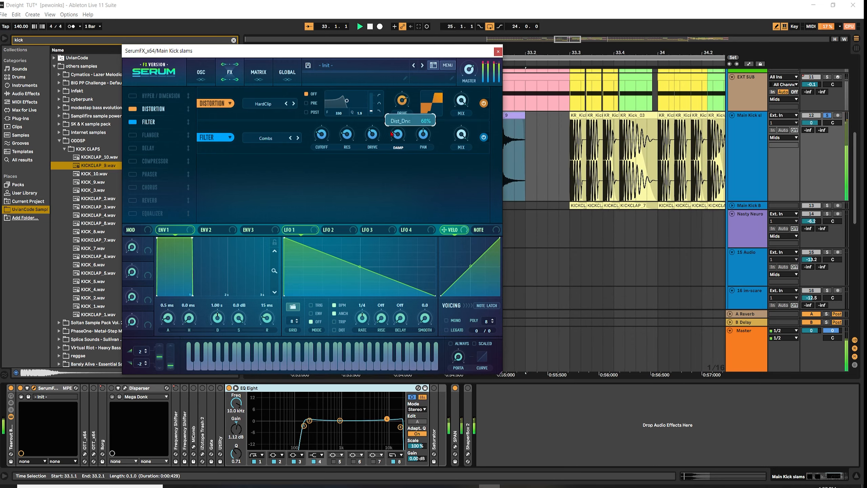
{"action": "left_click_drag", "start_coordinate": [462, 100], "coordinate": [456, 115]}
{"action": "key", "text": "space"}
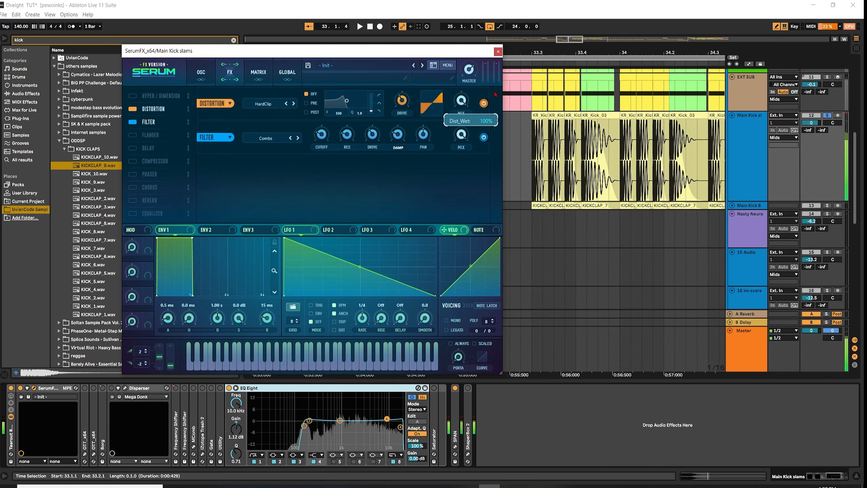
{"action": "left_click_drag", "start_coordinate": [402, 100], "coordinate": [412, 91]}
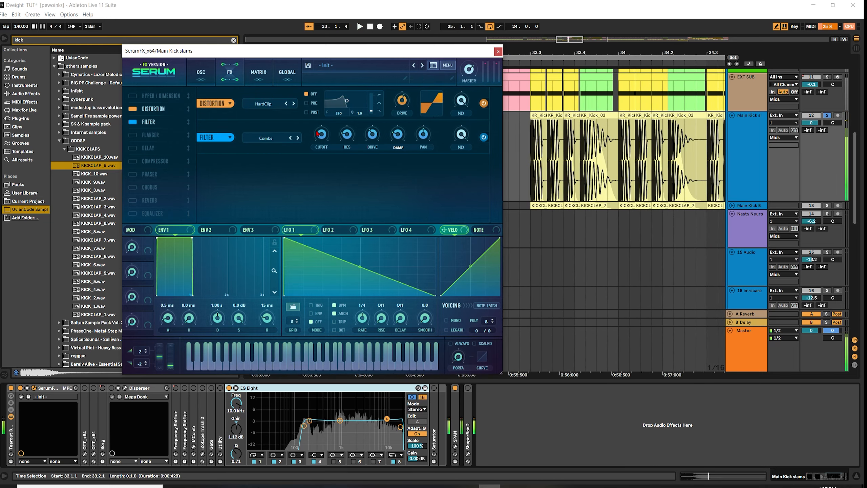
- Sweep the Combs filter cutoff around 54 Hz and readjust its resonance
{"action": "left_click_drag", "start_coordinate": [321, 133], "coordinate": [336, 114]}
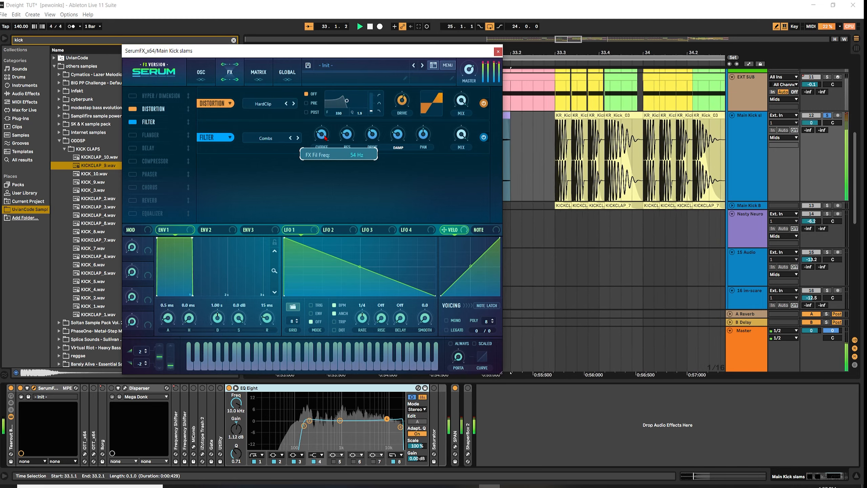
{"action": "left_click_drag", "start_coordinate": [347, 136], "coordinate": [421, 116]}
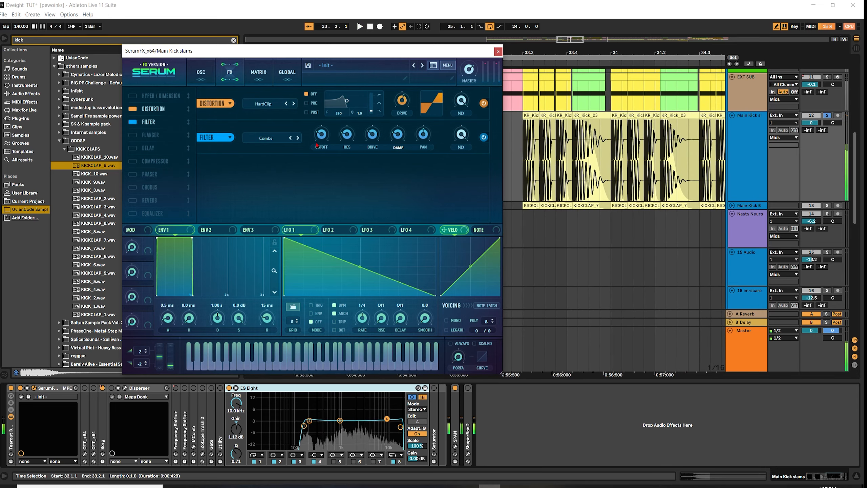
- Try the SerumFX Compressor, switch it back off and enable the Delay effect instead
{"action": "left_click", "coordinate": [132, 161]}
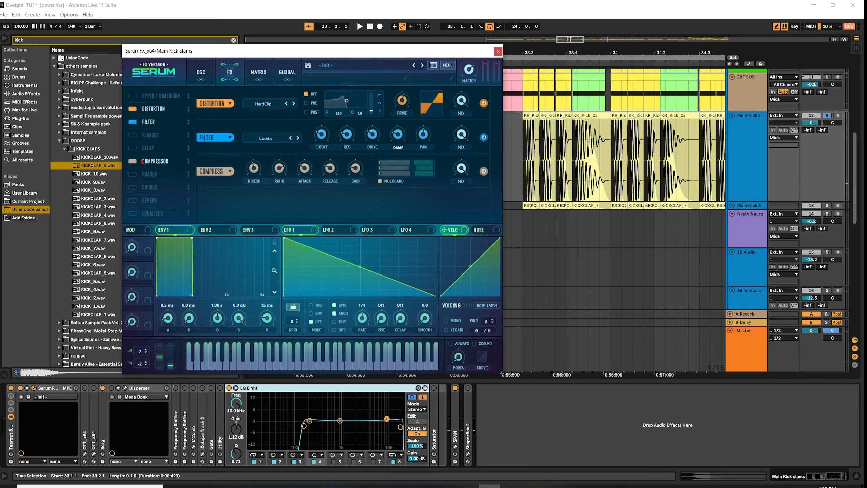
{"action": "left_click", "coordinate": [136, 164]}
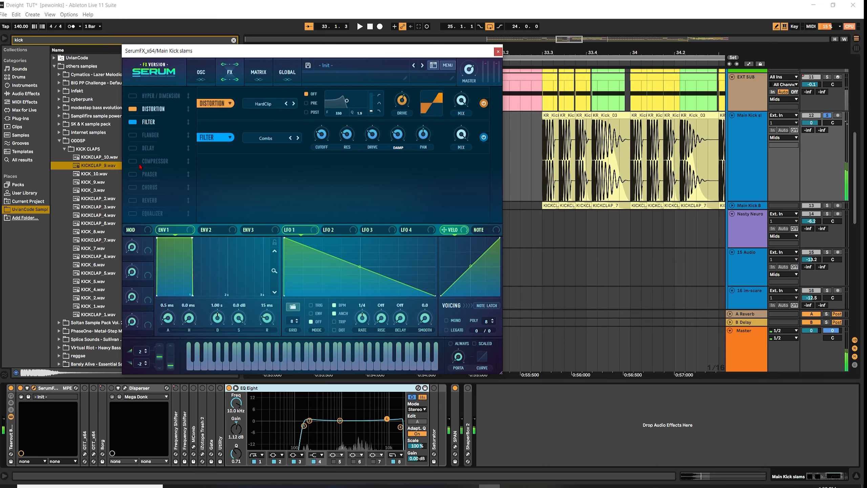
{"action": "left_click", "coordinate": [149, 151]}
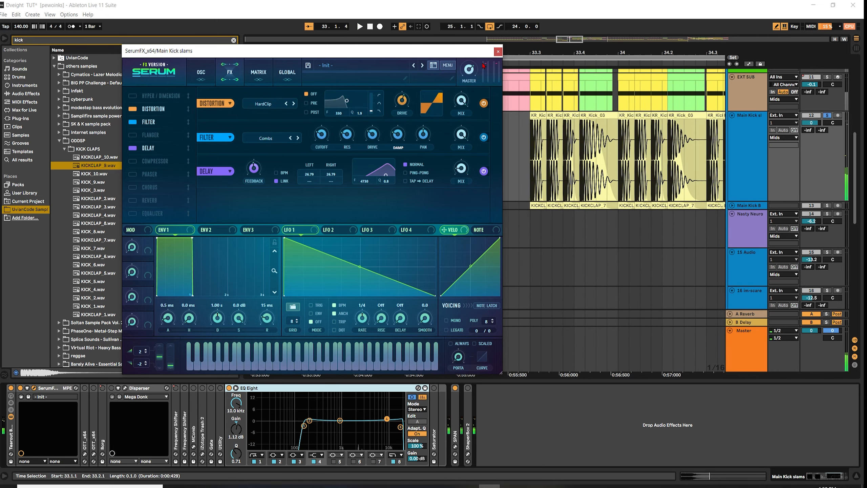
- Close the SerumFX window, enable the first OTT on Main Kick slams and open its plugin window while auditioning the kick clap
{"action": "left_click", "coordinate": [497, 51]}
{"action": "key", "text": "space"}
{"action": "key", "text": "space"}
{"action": "key", "text": "space"}
{"action": "key", "text": "space"}
{"action": "left_click", "coordinate": [85, 388]}
{"action": "double_click", "coordinate": [88, 388]}
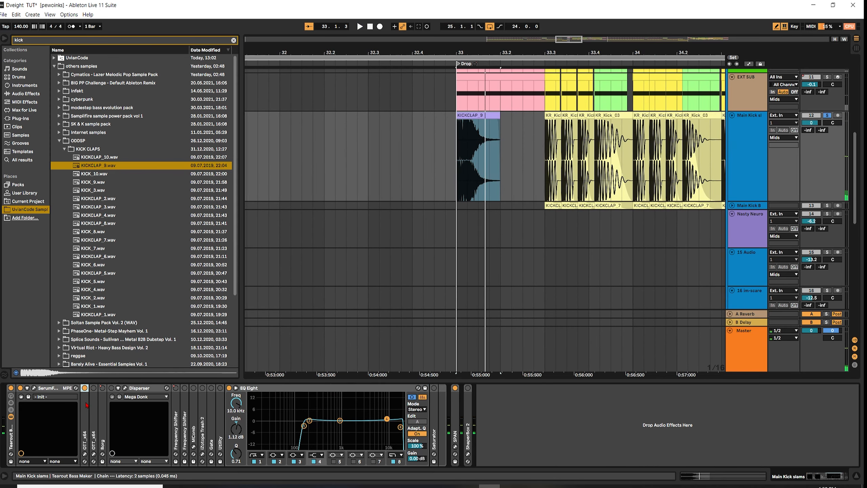
{"action": "left_click", "coordinate": [98, 388]}
{"action": "key", "text": "space"}
{"action": "key", "text": "space"}
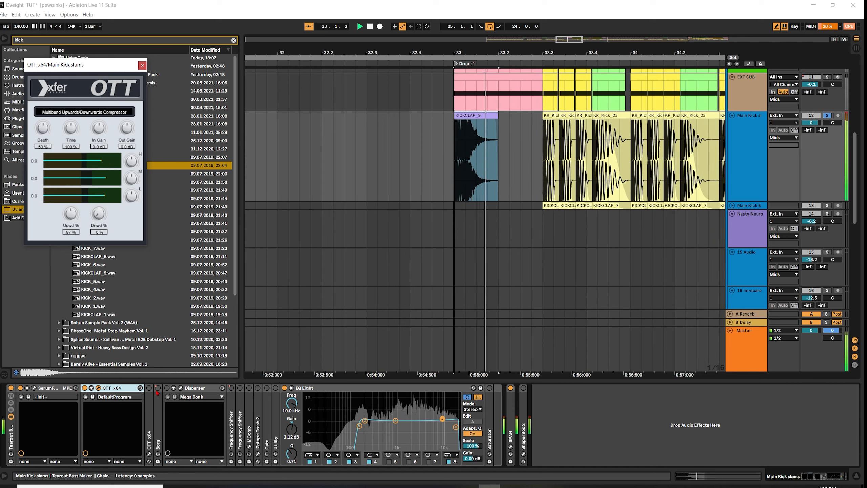
{"action": "key", "text": "space"}
- Enable the second OTT and the Borg device, audition the result and collapse the first OTT
{"action": "left_click", "coordinate": [149, 388]}
{"action": "key", "text": "space"}
{"action": "key", "text": "space"}
{"action": "left_click", "coordinate": [158, 388]}
{"action": "double_click", "coordinate": [118, 390]}
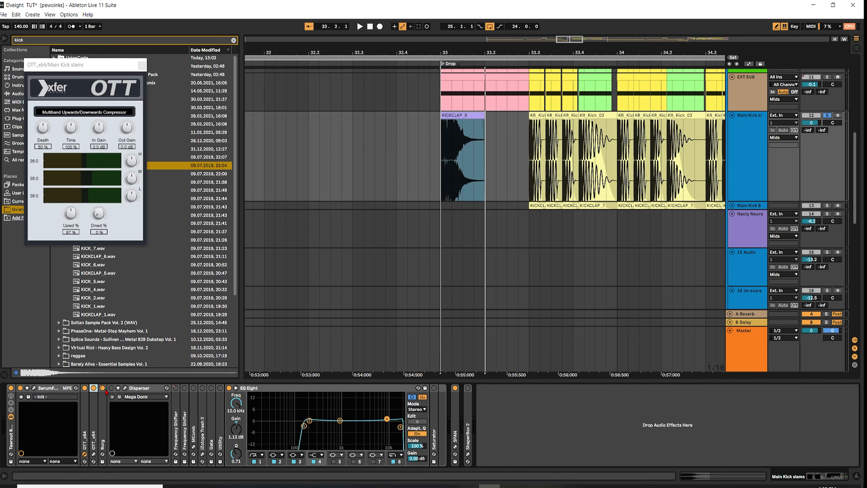
- Enable and open the Disperser, and adjust its amount and pinch while auditioning the kick clap
{"action": "left_click", "coordinate": [125, 388]}
{"action": "key", "text": "space"}
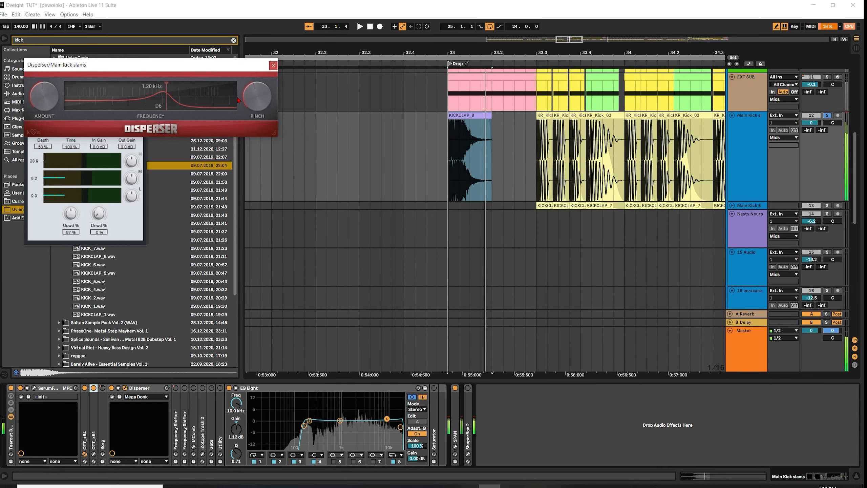
{"action": "left_click_drag", "start_coordinate": [52, 96], "coordinate": [53, 93]}
{"action": "mouse_move", "coordinate": [248, 101]}
{"action": "left_mouse_down"}
{"action": "mouse_move", "coordinate": [248, 88]}
{"action": "mouse_move", "coordinate": [248, 110]}
{"action": "left_mouse_up"}
{"action": "key", "text": "space"}
{"action": "key", "text": "space"}
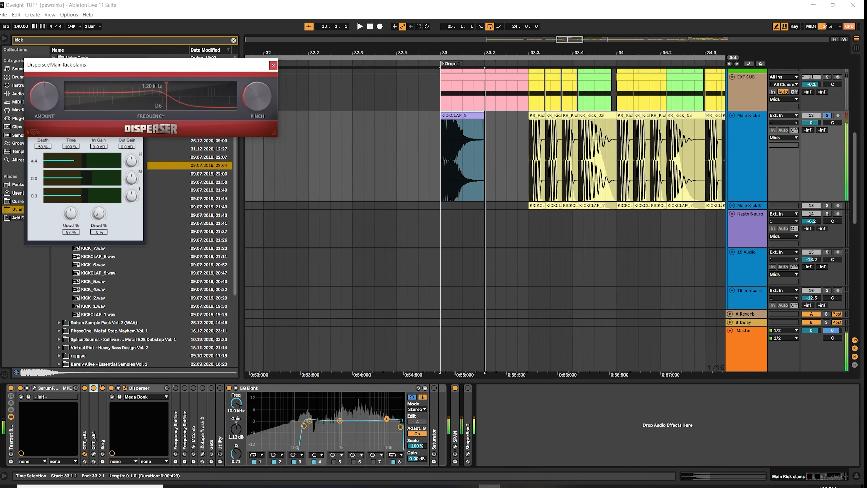
- Lower the Disperser frequency to about 555 Hz and fine-tune its pinch while auditioning
{"action": "left_click_drag", "start_coordinate": [166, 87], "coordinate": [147, 89]}
{"action": "key", "text": "space"}
{"action": "key", "text": "space"}
{"action": "left_click_drag", "start_coordinate": [257, 97], "coordinate": [257, 93]}
{"action": "key", "text": "space"}
{"action": "key", "text": "space"}
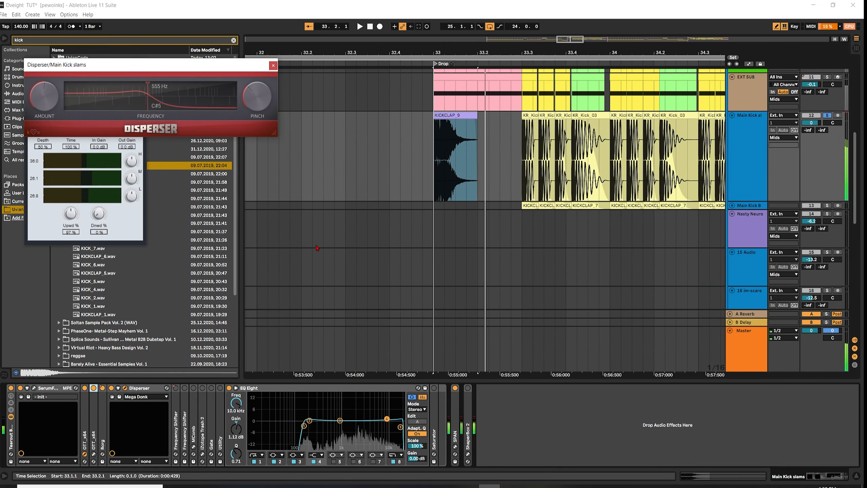
- Shift EQ Eight's low bell slightly lower in frequency, raise its gain and audition the kick clap
{"action": "left_click", "coordinate": [432, 154]}
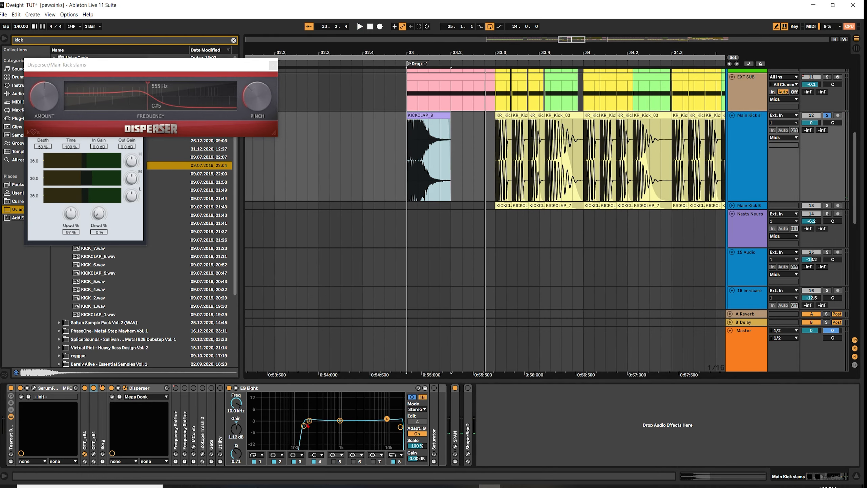
{"action": "left_click_drag", "start_coordinate": [309, 421], "coordinate": [305, 418]}
{"action": "key", "text": "space"}
{"action": "key", "text": "space"}
{"action": "key", "text": "space"}
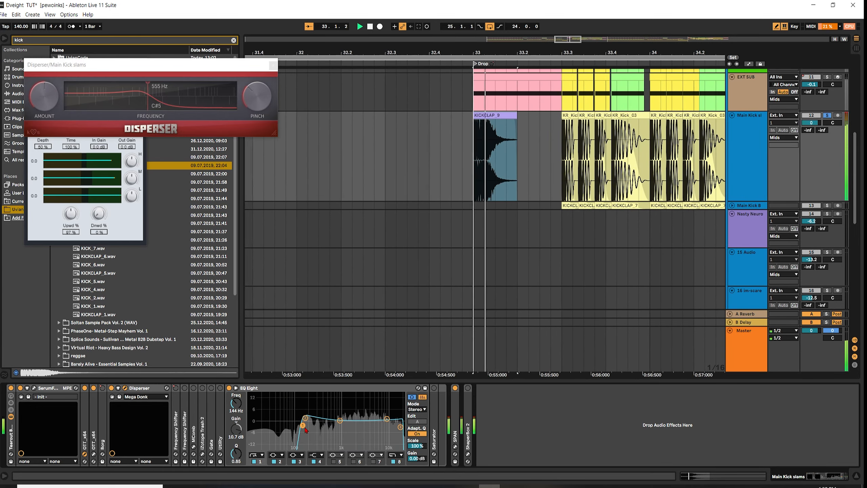
{"action": "key", "text": "space"}
- Move EQ Eight's mid band to about 1.07 kHz with 2.60 dB of gain, audition it and collapse the EQ
{"action": "left_click_drag", "start_coordinate": [339, 420], "coordinate": [343, 416]}
{"action": "key", "text": "space"}
{"action": "key", "text": "space"}
{"action": "key", "text": "space"}
{"action": "key", "text": "space"}
{"action": "key", "text": "space"}
{"action": "key", "text": "space"}
{"action": "key", "text": "space"}
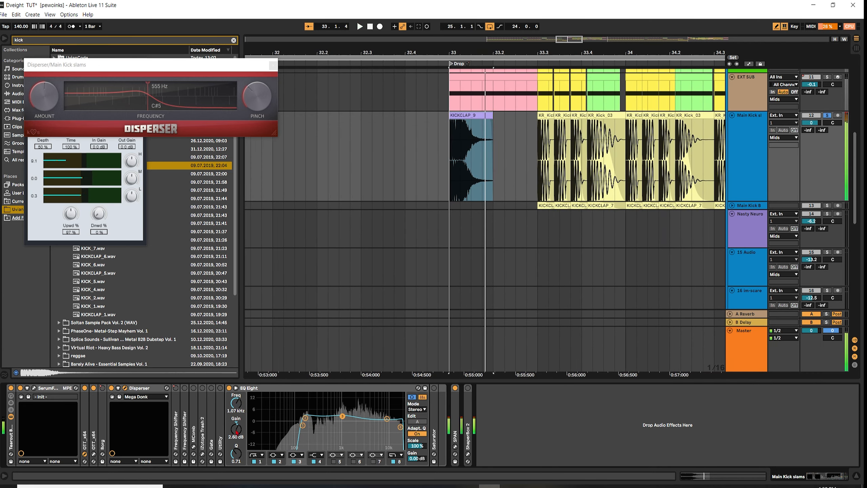
{"action": "double_click", "coordinate": [258, 388]}
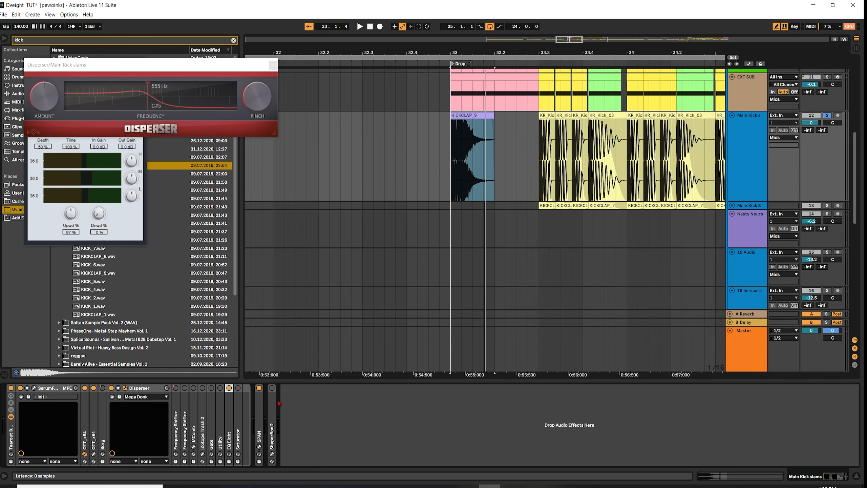
{"action": "key", "text": "space"}
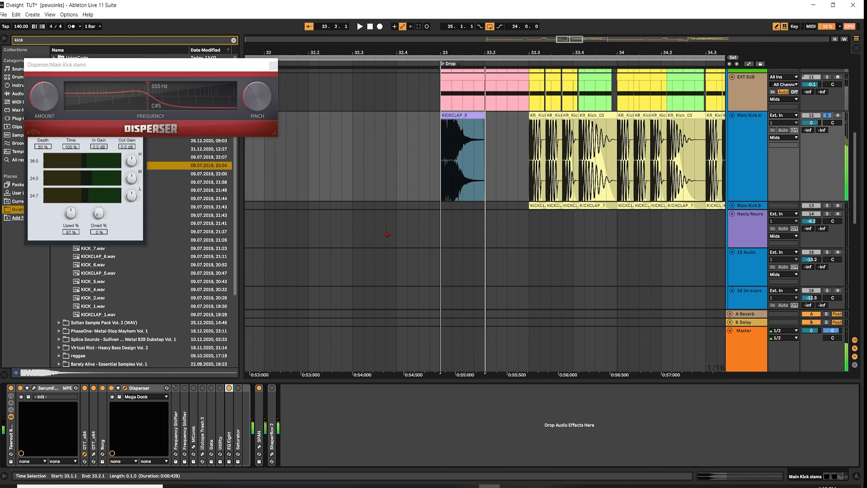
- Solo the NOT Sub reese and EXT SUB tracks together with Main Kick slams and audition the layers
{"action": "scroll", "coordinate": [448, 188], "scroll_direction": "up", "scroll_amount": 3}
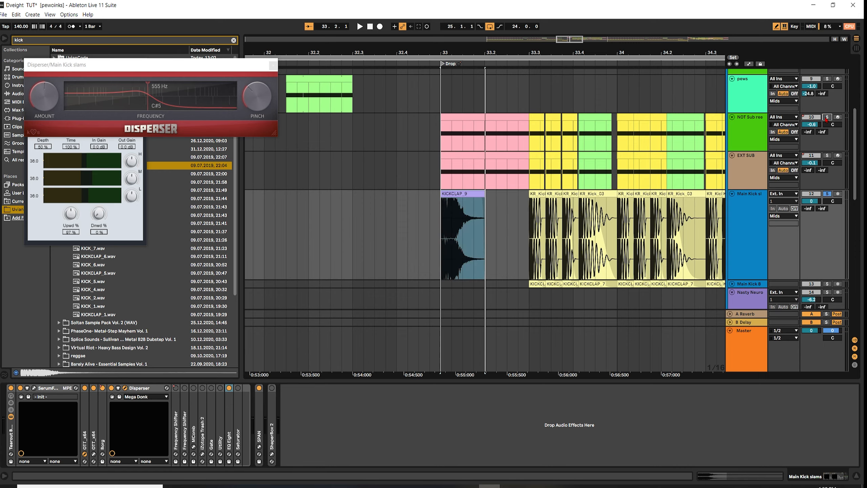
{"action": "left_click", "coordinate": [827, 117]}
{"action": "key", "text": "space"}
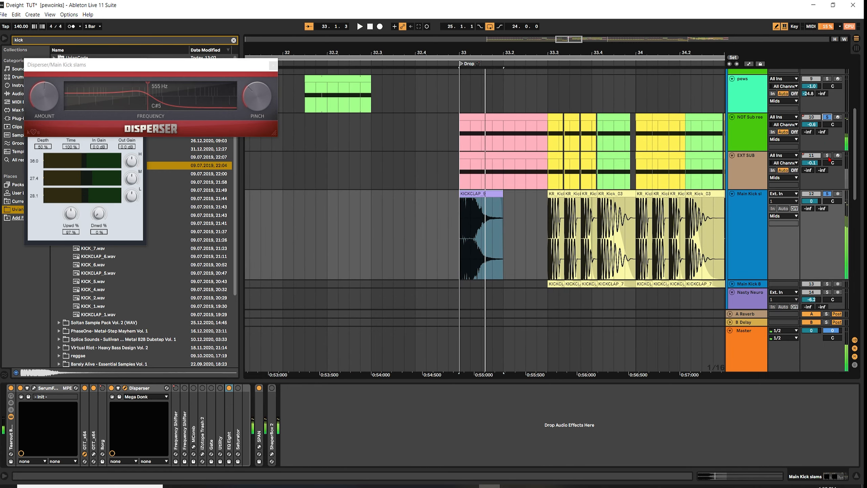
{"action": "left_click", "coordinate": [827, 155]}
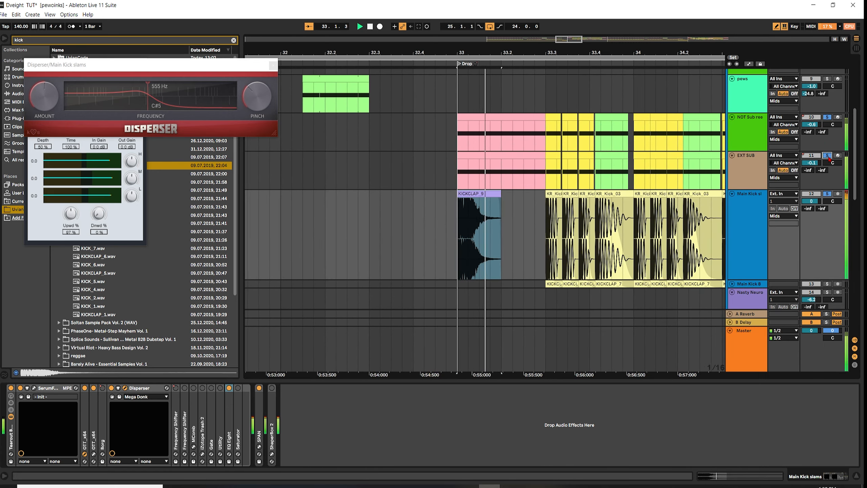
- Trim the first drop clip on EXT SUB to the kick clap's end and the NOT Sub reese clip to end at 33.1.4
{"action": "left_click", "coordinate": [517, 156]}
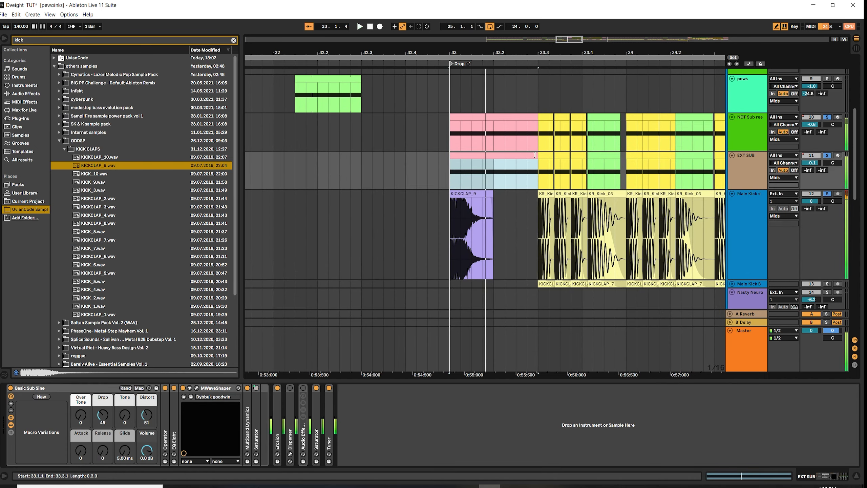
{"action": "left_click_drag", "start_coordinate": [533, 156], "coordinate": [494, 163]}
{"action": "left_click", "coordinate": [492, 121]}
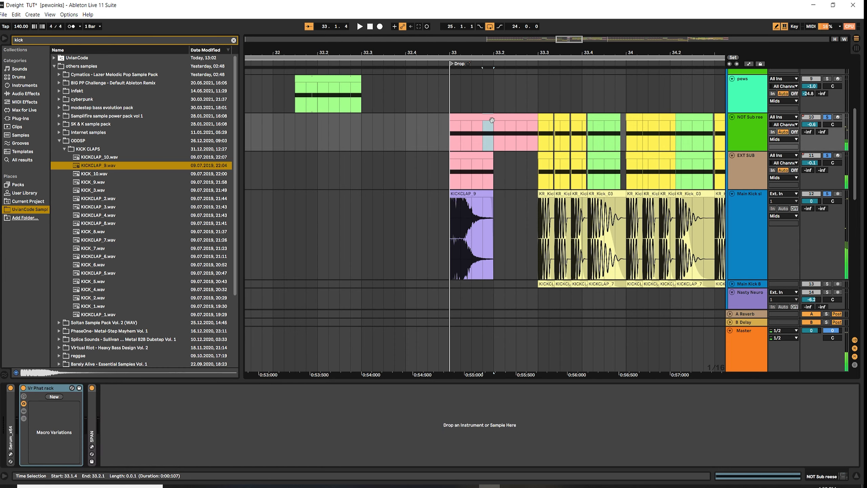
{"action": "left_click_drag", "start_coordinate": [540, 118], "coordinate": [484, 123]}
{"action": "key", "text": "space"}
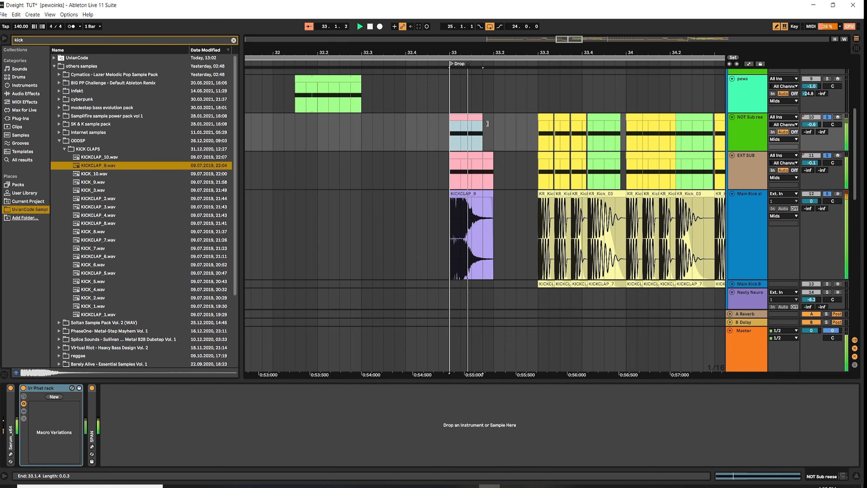
- Shape a curved fade-out on the KICKCLAP_9 clip at the drop and audition it with the subs
{"action": "left_click", "coordinate": [488, 202]}
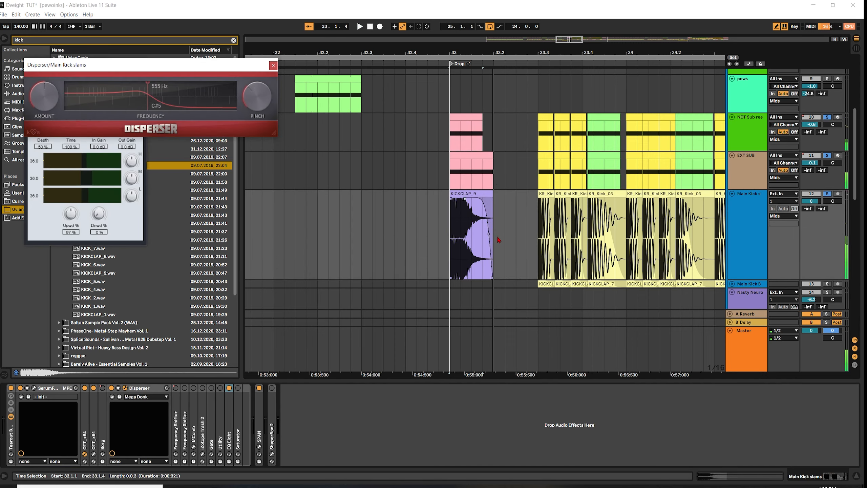
{"action": "key", "text": "space"}
{"action": "key", "text": "space"}
{"action": "left_click_drag", "start_coordinate": [468, 244], "coordinate": [490, 246]}
{"action": "key", "text": "space"}
{"action": "key", "text": "space"}
{"action": "key", "text": "space"}
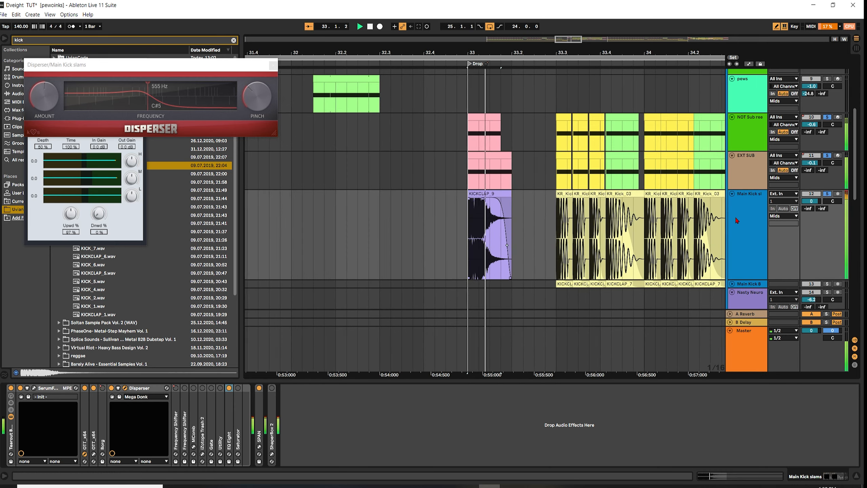
- Reopen SerumFX on Main Kick slams to check the Combs filter cutoff during playback, and close the window
{"action": "left_click", "coordinate": [736, 216]}
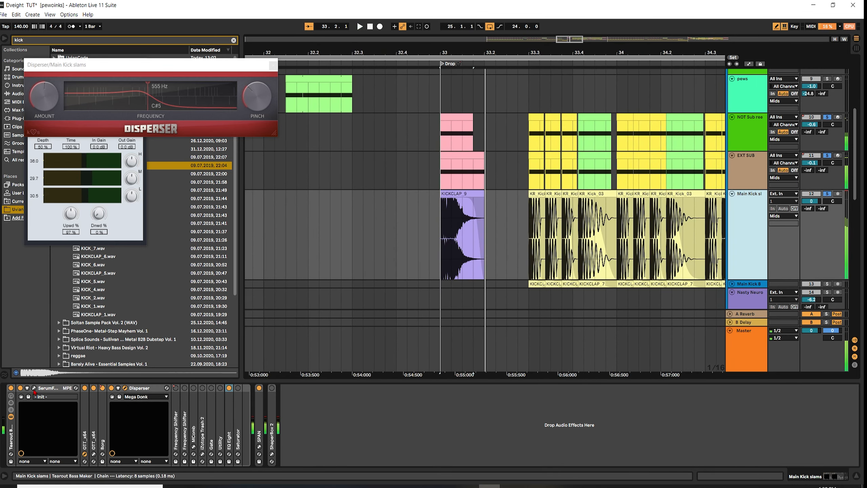
{"action": "left_click", "coordinate": [34, 389]}
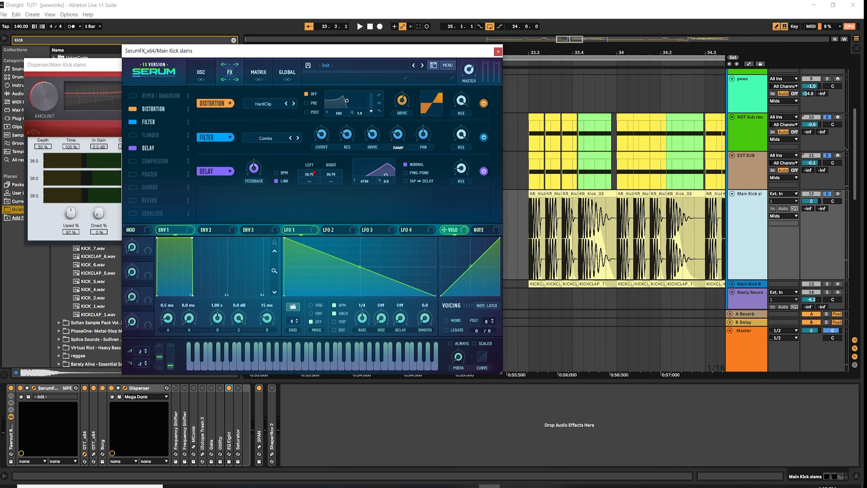
{"action": "key", "text": "space"}
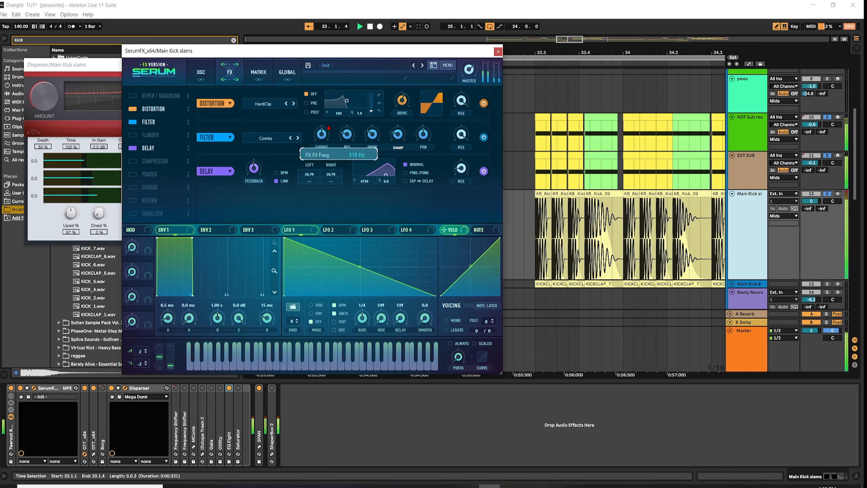
{"action": "mouse_move", "coordinate": [321, 149]}
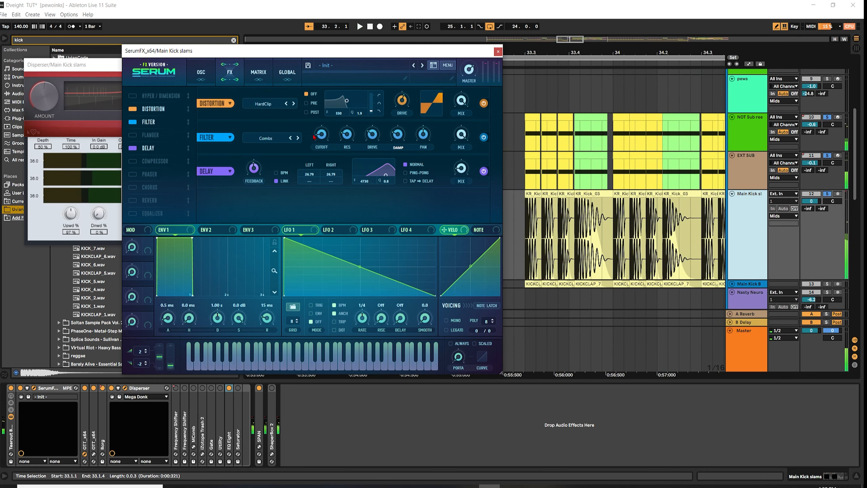
{"action": "left_click", "coordinate": [498, 52]}
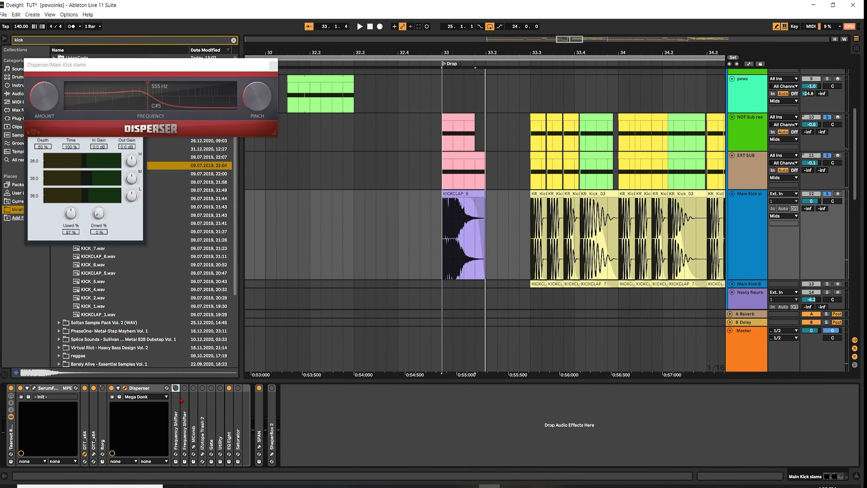
- Enable and expand the second Frequency Shifter and set its frequency to -1.96 kHz while auditioning the kick clap
{"action": "double_click", "coordinate": [184, 411]}
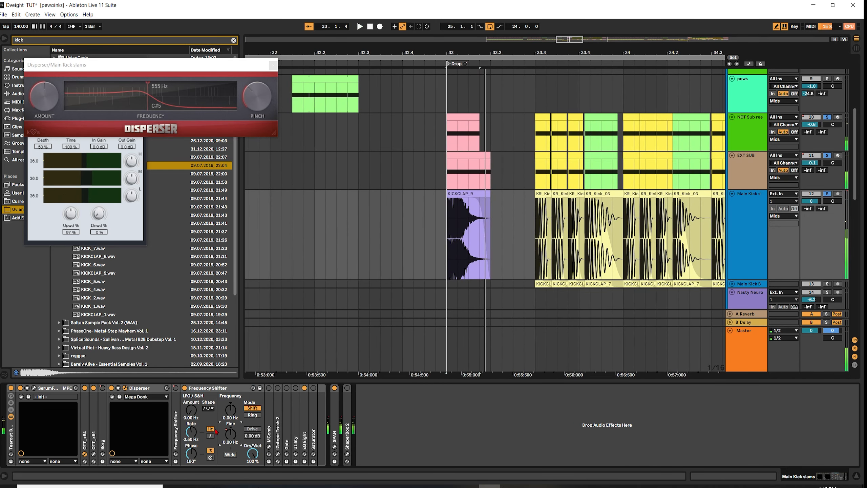
{"action": "key", "text": "space"}
{"action": "mouse_move", "coordinate": [235, 417]}
{"action": "left_mouse_down"}
{"action": "mouse_move", "coordinate": [235, 397]}
{"action": "mouse_move", "coordinate": [235, 430]}
{"action": "left_mouse_up"}
{"action": "key", "text": "space"}
{"action": "key", "text": "space"}
{"action": "key", "text": "space"}
{"action": "key", "text": "space"}
{"action": "key", "text": "space"}
{"action": "key", "text": "space"}
{"action": "key", "text": "space"}
{"action": "key", "text": "space"}
{"action": "key", "text": "space"}
{"action": "key", "text": "space"}
{"action": "key", "text": "space"}
{"action": "key", "text": "space"}
{"action": "key", "text": "space"}
{"action": "key", "text": "space"}
{"action": "key", "text": "space"}
{"action": "key", "text": "space"}
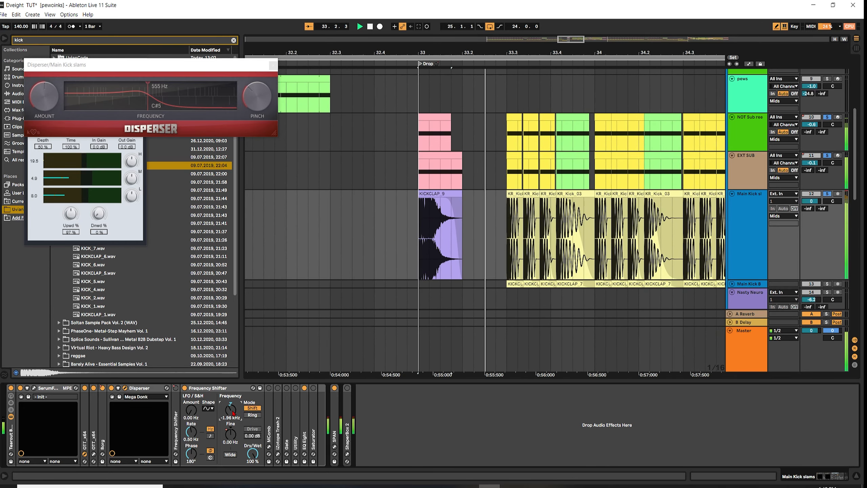
{"action": "key", "text": "space"}
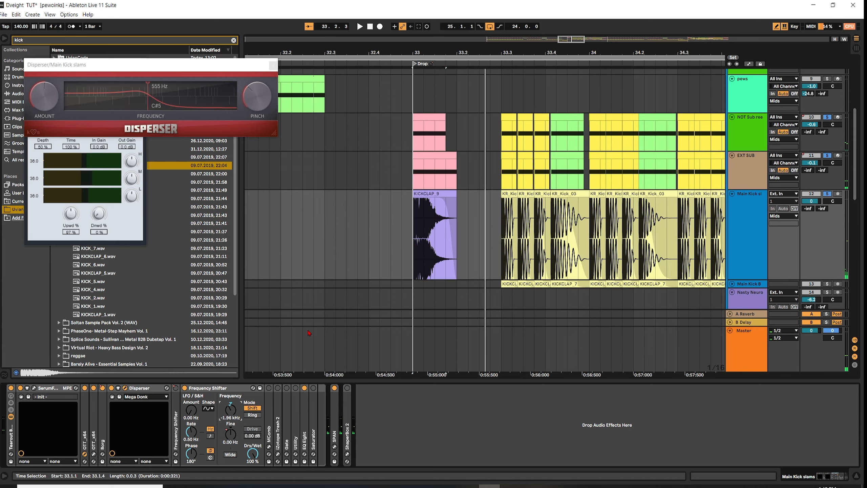
{"action": "key", "text": "space"}
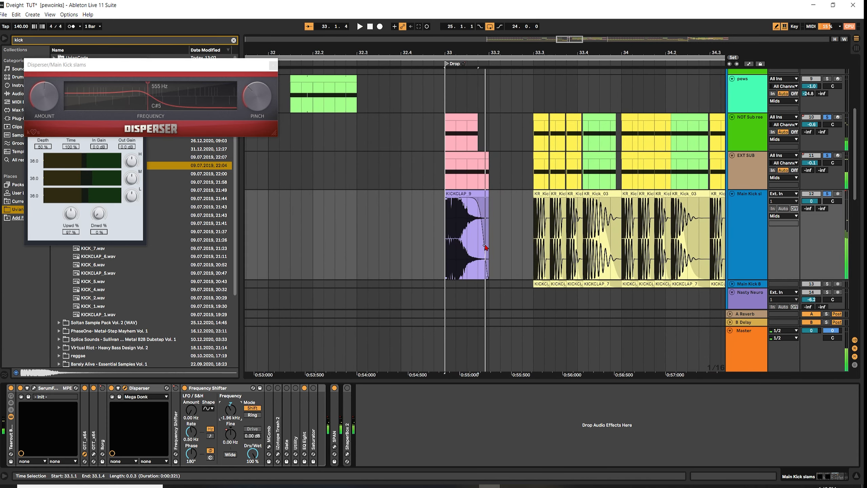
- Select the KICKCLAP_9 clip at the drop, readjust its fade-out curve and audition it repeatedly
{"action": "left_click", "coordinate": [449, 243]}
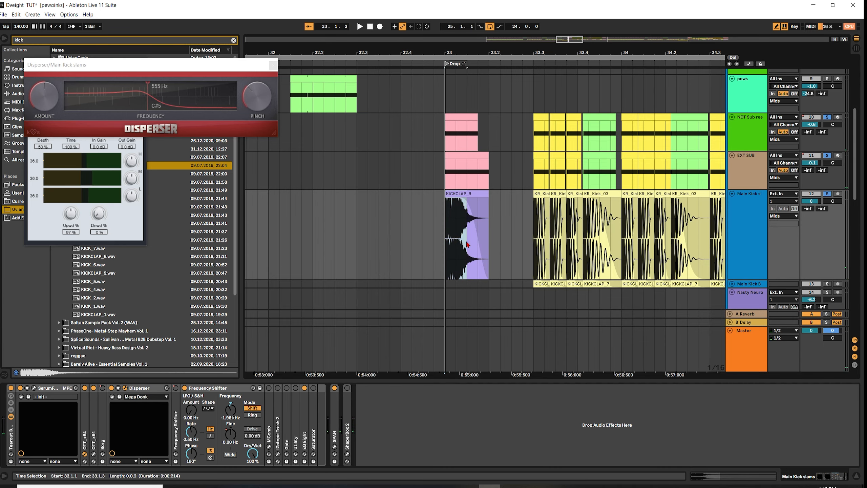
{"action": "left_click", "coordinate": [465, 194]}
{"action": "key", "text": "space"}
{"action": "mouse_move", "coordinate": [477, 246]}
{"action": "left_mouse_down"}
{"action": "mouse_move", "coordinate": [441, 266]}
{"action": "mouse_move", "coordinate": [489, 252]}
{"action": "left_mouse_up"}
{"action": "key", "text": "space"}
{"action": "key", "text": "space"}
{"action": "key", "text": "space"}
{"action": "key", "text": "space"}
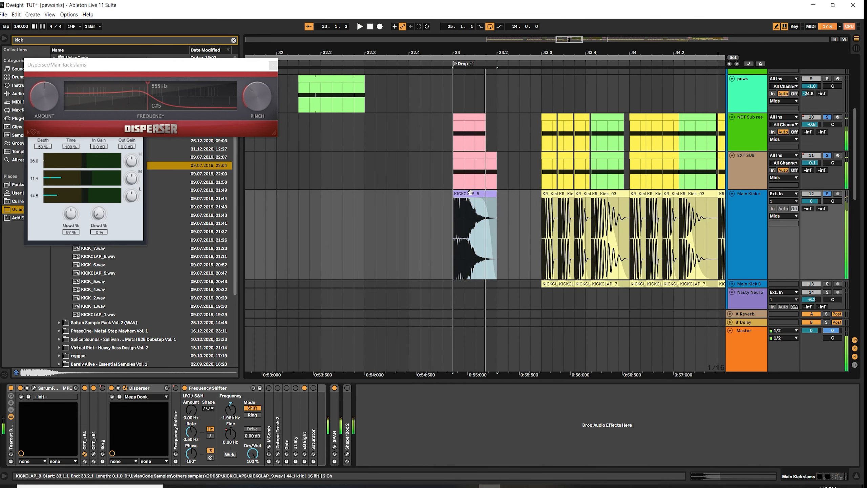
- Duplicate the KICKCLAP_9 clip to 32.2.2 before the drop and open the copy's clip details
{"action": "left_click_drag", "start_coordinate": [487, 201], "coordinate": [365, 194]}
{"action": "left_click", "coordinate": [408, 202]}
{"action": "double_click", "coordinate": [354, 194]}
- Stretch the KICKCLAP_9 copy to a length of 0.2.0 with Warp enabled and play it
{"action": "left_click", "coordinate": [98, 300]}
{"action": "left_click", "coordinate": [391, 174]}
{"action": "left_click", "coordinate": [356, 114]}
{"action": "left_click_drag", "start_coordinate": [397, 117], "coordinate": [416, 116]}
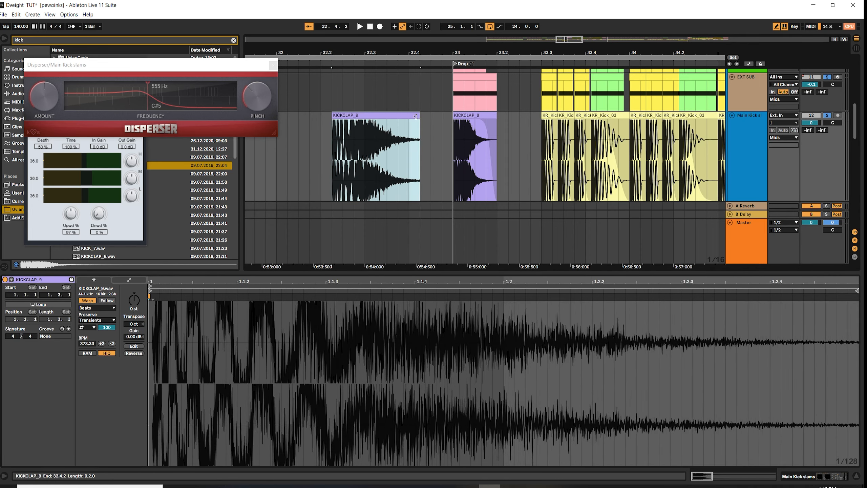
{"action": "key", "text": "space"}
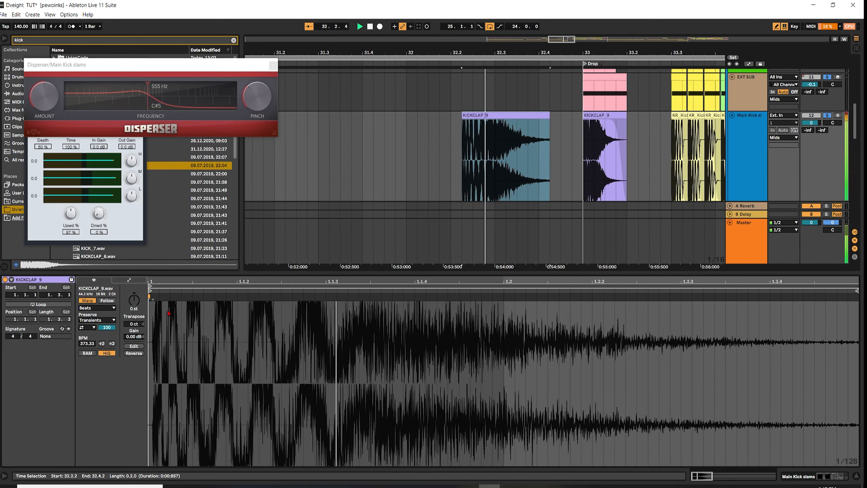
- Switch the copy's warp mode to Texture with flux 4.69 and grain size 10.16 while auditioning
{"action": "left_click", "coordinate": [94, 309]}
{"action": "left_click", "coordinate": [96, 323]}
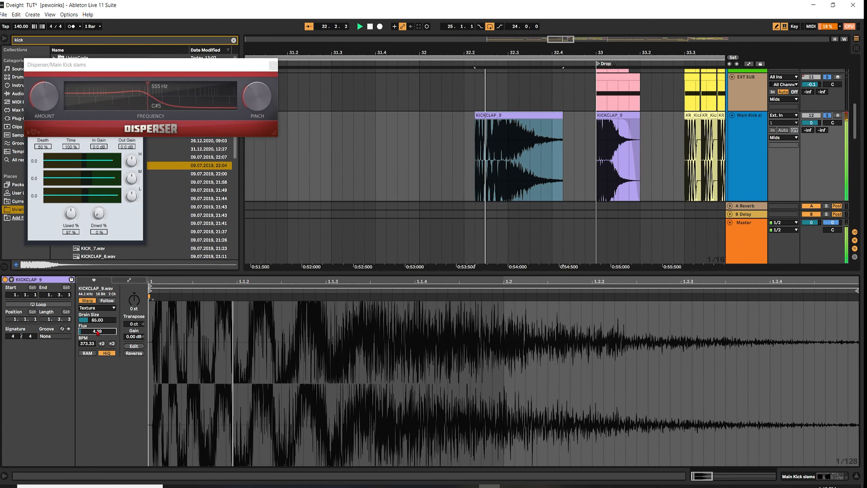
{"action": "key", "text": "space"}
{"action": "key", "text": "space"}
{"action": "key", "text": "space"}
{"action": "key", "text": "space"}
{"action": "left_click_drag", "start_coordinate": [97, 320], "coordinate": [133, 291]}
- Try transposing the stretched copy up 15 semitones, and reset its transpose to 0 st
{"action": "left_click", "coordinate": [134, 319]}
{"action": "key", "text": "space"}
{"action": "key", "text": "space"}
{"action": "key", "text": "space"}
{"action": "key", "text": "space"}
{"action": "key", "text": "space"}
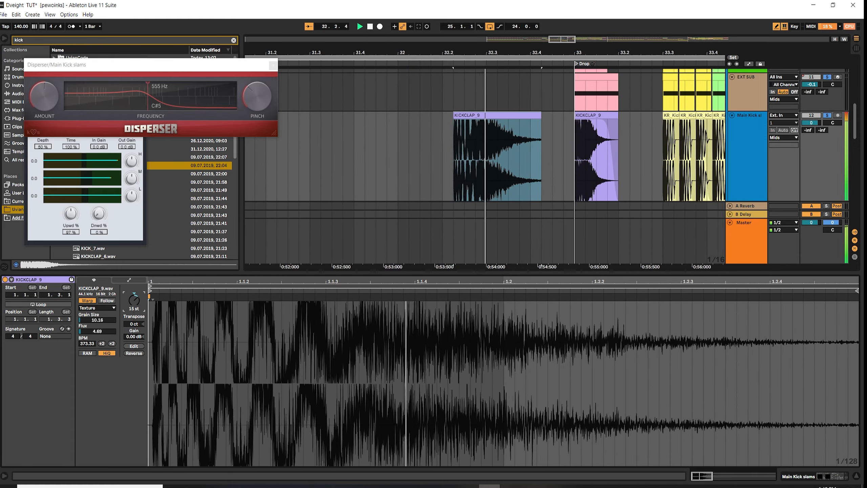
{"action": "key", "text": "space"}
{"action": "key", "text": "space"}
{"action": "double_click", "coordinate": [131, 309]}
{"action": "key", "text": "space"}
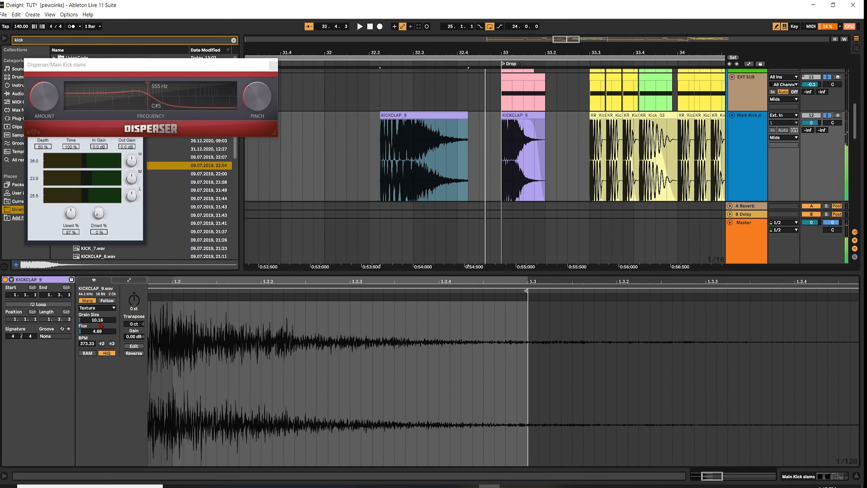
- Set the KICKCLAP_9 copy's flux to 0.00 and its grain size to 28.51 while auditioning it
{"action": "key", "text": "space"}
{"action": "left_click_drag", "start_coordinate": [97, 331], "coordinate": [97, 310]}
{"action": "key", "text": "space"}
{"action": "key", "text": "space"}
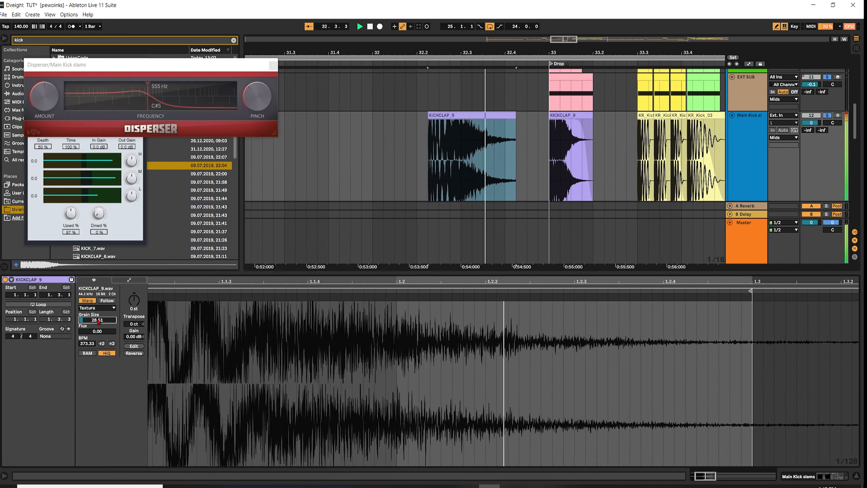
{"action": "key", "text": "space"}
{"action": "key", "text": "space"}
{"action": "key", "text": "space"}
- Add a fade-out across the later part of the KICKCLAP_9 copy, bend its curve and audition the result repeatedly
{"action": "left_click", "coordinate": [519, 124]}
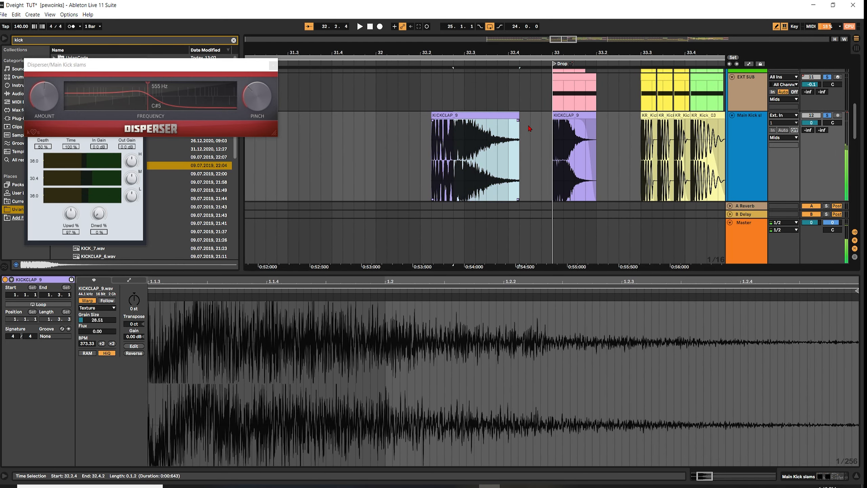
{"action": "left_click", "coordinate": [524, 125]}
{"action": "left_click_drag", "start_coordinate": [519, 122], "coordinate": [463, 128]}
{"action": "key", "text": "space"}
{"action": "left_click_drag", "start_coordinate": [510, 174], "coordinate": [458, 171]}
{"action": "left_click", "coordinate": [461, 115]}
{"action": "key", "text": "space"}
{"action": "key", "text": "space"}
{"action": "key", "text": "space"}
{"action": "key", "text": "space"}
{"action": "key", "text": "space"}
{"action": "key", "text": "space"}
{"action": "key", "text": "space"}
- Lengthen the copy's fade-out so it starts near the clip's beginning, and reshape the fade curve while playing
{"action": "left_click_drag", "start_coordinate": [462, 121], "coordinate": [441, 123]}
{"action": "key", "text": "space"}
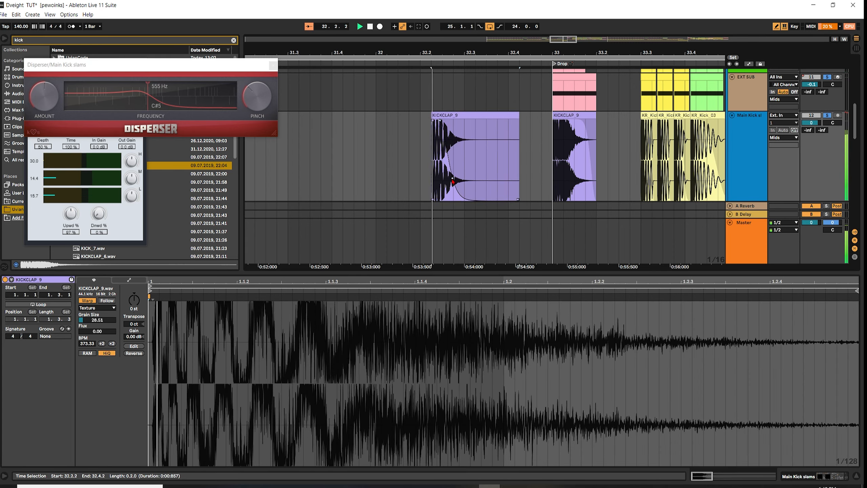
{"action": "left_click_drag", "start_coordinate": [452, 178], "coordinate": [474, 159]}
{"action": "key", "text": "space"}
{"action": "left_click", "coordinate": [474, 151]}
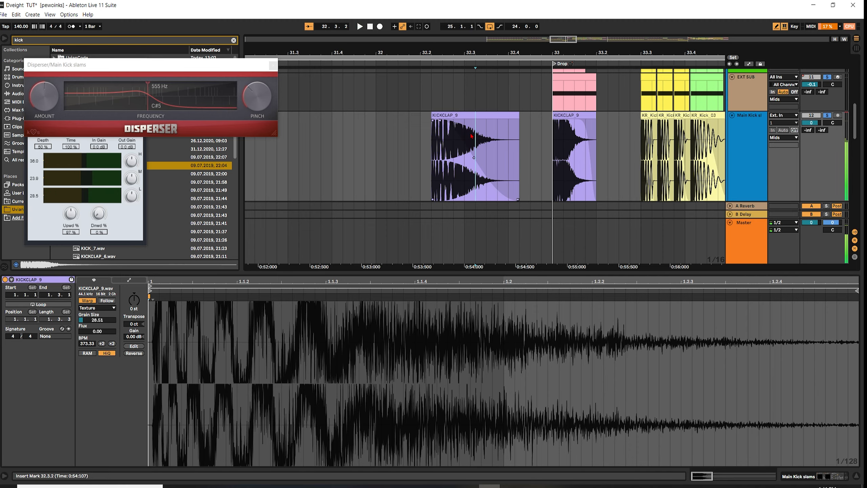
- Try reversing the KICKCLAP_9 copy without its long fade-out, and play it
{"action": "left_click", "coordinate": [435, 115]}
{"action": "key", "text": "minus"}
{"action": "key", "text": "minus"}
{"action": "key", "text": "minus"}
{"action": "key", "text": "minus"}
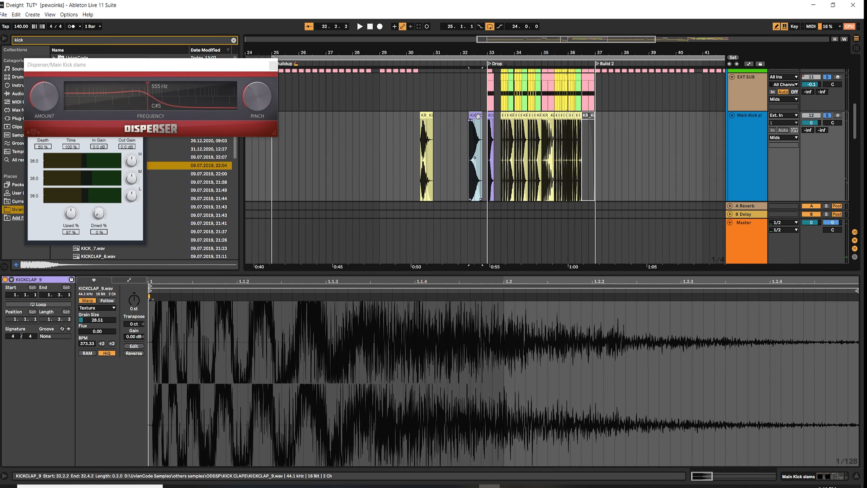
{"action": "key", "text": "plus"}
{"action": "key", "text": "plus"}
{"action": "key", "text": "plus"}
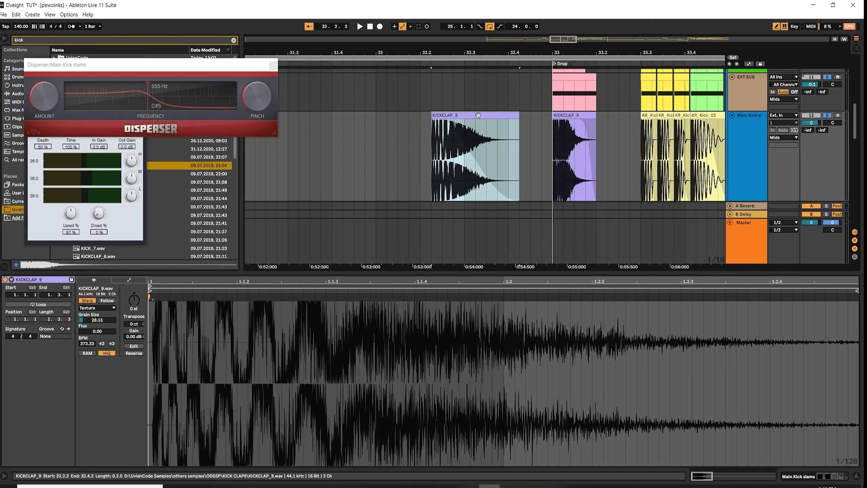
{"action": "key", "text": "r"}
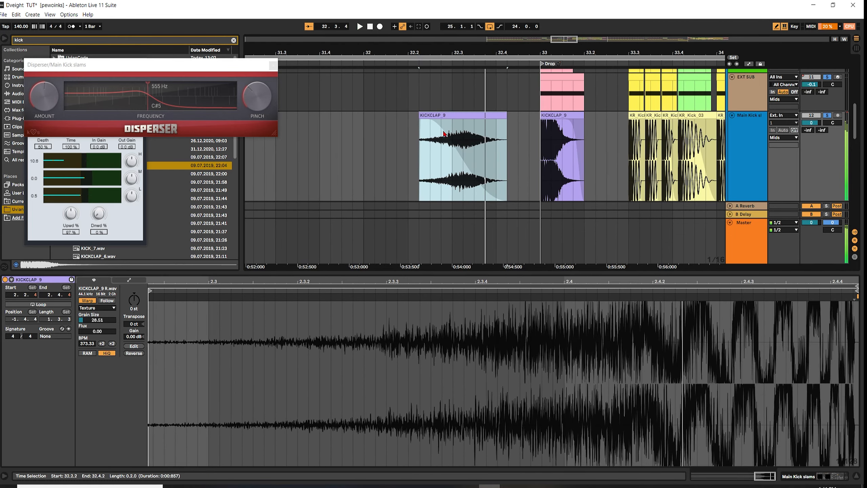
{"action": "left_click_drag", "start_coordinate": [429, 121], "coordinate": [534, 122]}
{"action": "key", "text": "space"}
{"action": "key", "text": "space"}
- Play the reversed copy once more and reverse it again to restore its original direction
{"action": "left_click", "coordinate": [479, 115]}
{"action": "key", "text": "space"}
{"action": "key", "text": "space"}
{"action": "key", "text": "r"}
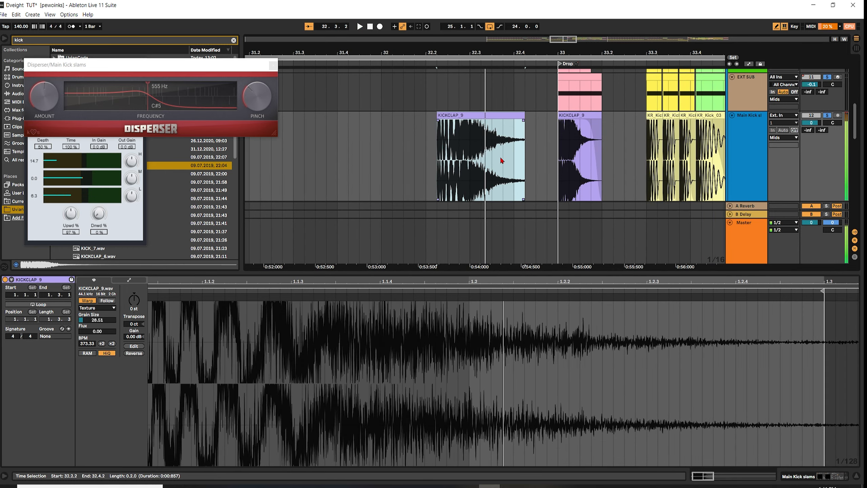
{"action": "left_click", "coordinate": [445, 124]}
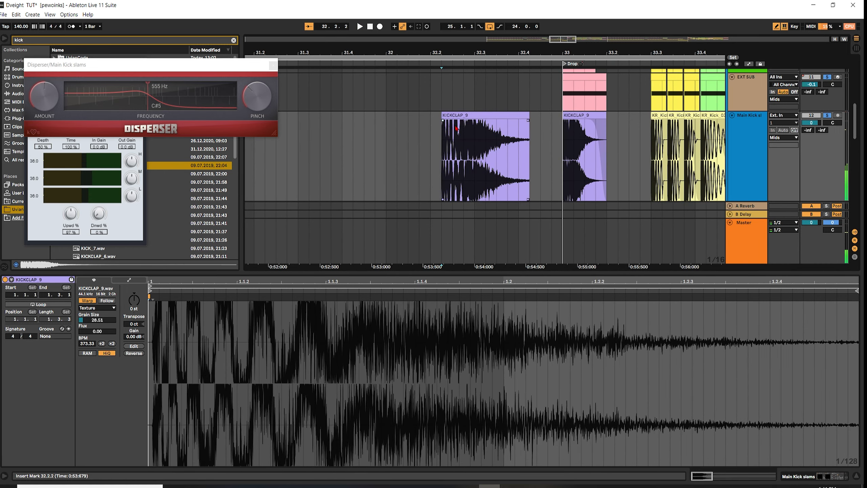
- Set the copy's Texture grain size to 30.55 and audition the stretched slam leading into the drop repeatedly
{"action": "key", "text": "minus"}
{"action": "key", "text": "minus"}
{"action": "key", "text": "minus"}
{"action": "left_click", "coordinate": [451, 115]}
{"action": "key", "text": "plus"}
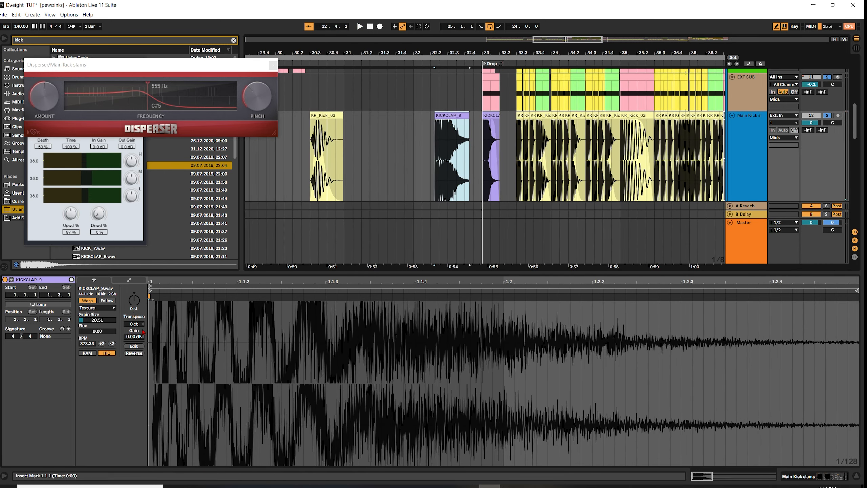
{"action": "key", "text": "space"}
{"action": "left_click_drag", "start_coordinate": [135, 308], "coordinate": [98, 326]}
{"action": "key", "text": "space"}
{"action": "key", "text": "space"}
{"action": "key", "text": "space"}
{"action": "key", "text": "space"}
{"action": "key", "text": "space"}
{"action": "key", "text": "space"}
{"action": "key", "text": "space"}
{"action": "key", "text": "space"}
{"action": "key", "text": "space"}
{"action": "key", "text": "space"}
{"action": "key", "text": "space"}
{"action": "key", "text": "space"}
{"action": "key", "text": "space"}
{"action": "key", "text": "space"}
{"action": "key", "text": "space"}
{"action": "key", "text": "space"}
{"action": "key", "text": "space"}
{"action": "key", "text": "space"}
{"action": "key", "text": "space"}
{"action": "key", "text": "space"}
{"action": "key", "text": "space"}
- Delete the KICKCLAP_9 copy before the drop and audition the original KICKCLAP_9 clip at bar 33
{"action": "left_click", "coordinate": [476, 124]}
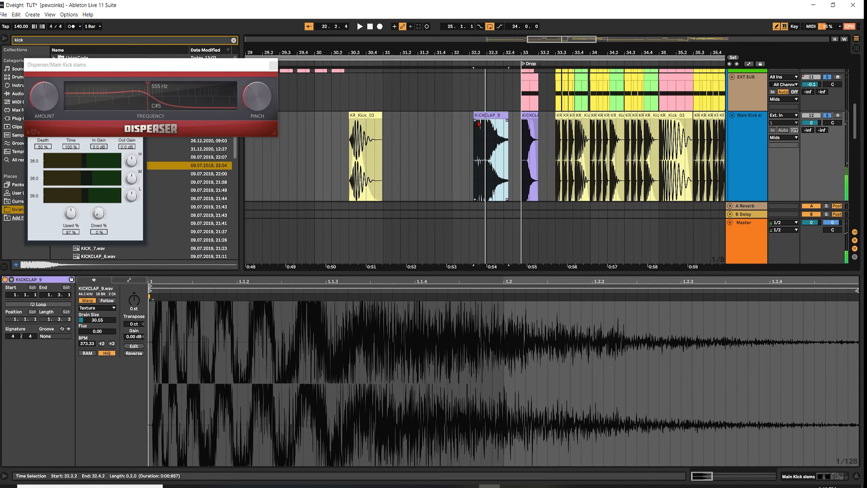
{"action": "key", "text": "Delete"}
{"action": "left_click", "coordinate": [531, 117]}
{"action": "scroll", "coordinate": [532, 117], "scroll_direction": "up", "scroll_amount": 4}
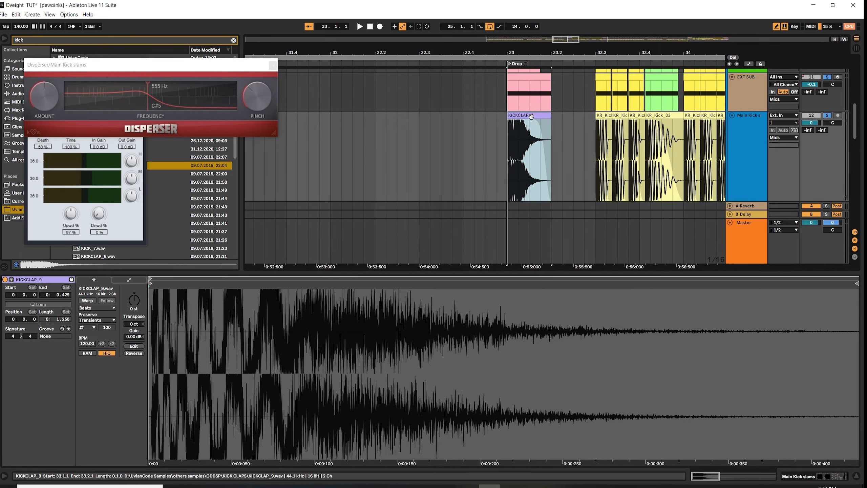
{"action": "key", "text": "space"}
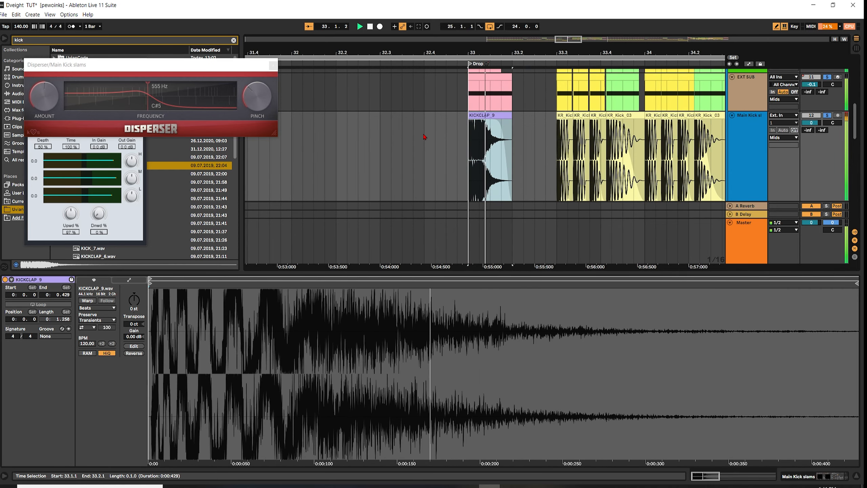
{"action": "key", "text": "space"}
{"action": "scroll", "coordinate": [441, 139], "scroll_direction": "up", "scroll_amount": 2}
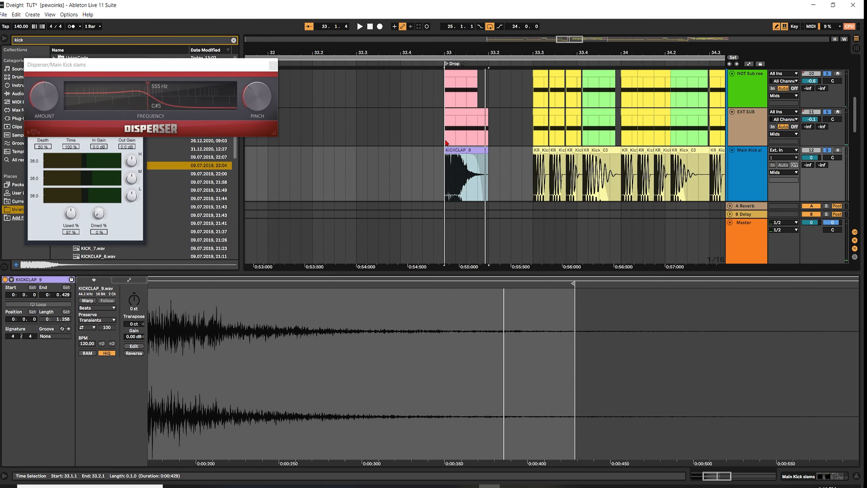
- Show the device chain of the Main Kick slams track and play the kick through it
{"action": "double_click", "coordinate": [737, 163]}
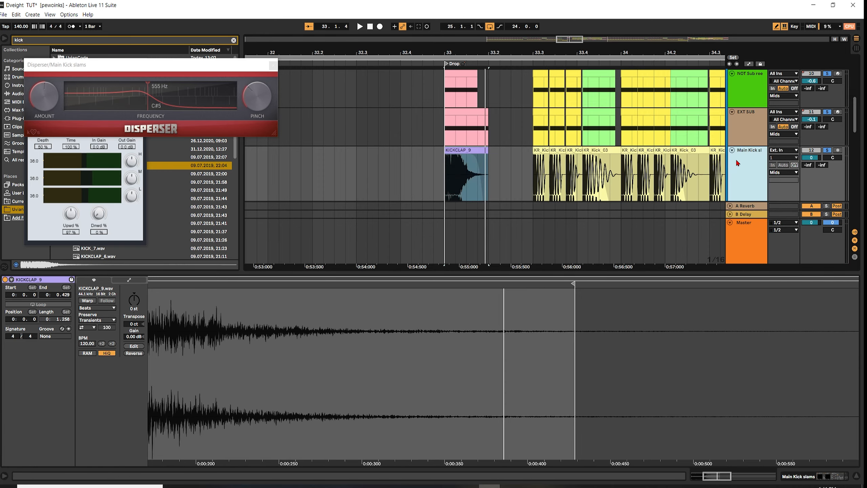
{"action": "key", "text": "space"}
{"action": "key", "text": "space"}
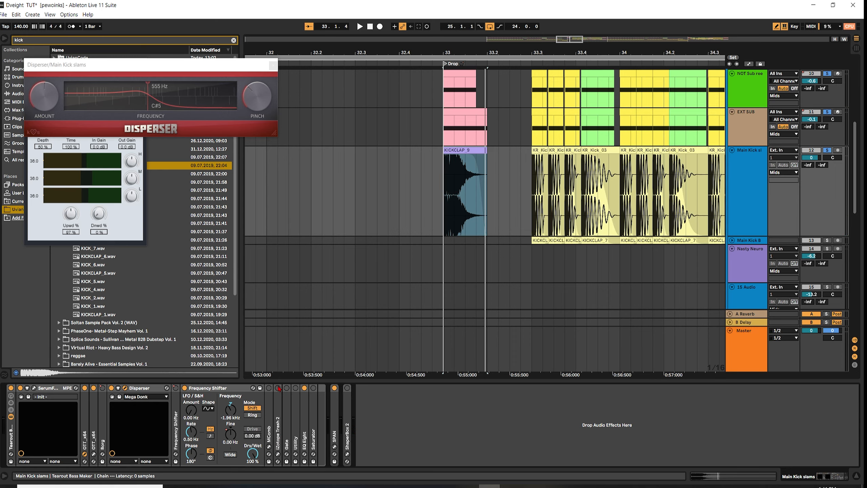
- Enable iZotope Trash 2 on the kick track, look at its plug-in window, close it and audition the kick
{"action": "left_click", "coordinate": [277, 388]}
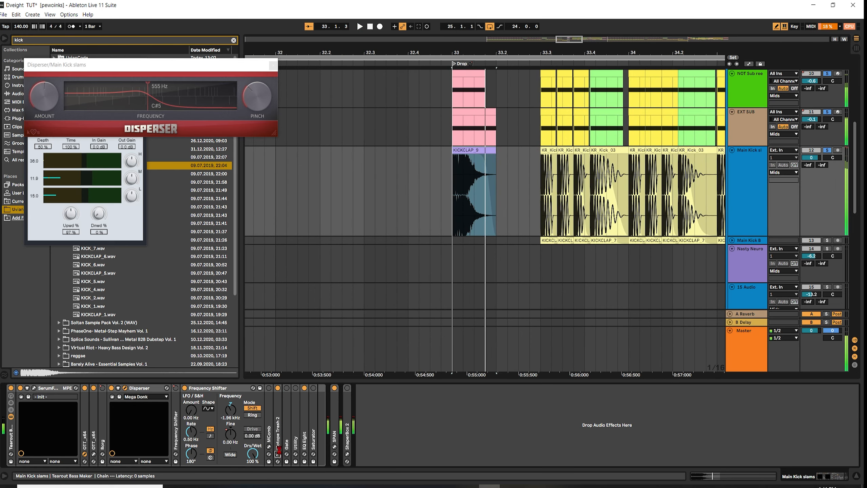
{"action": "left_click", "coordinate": [278, 452]}
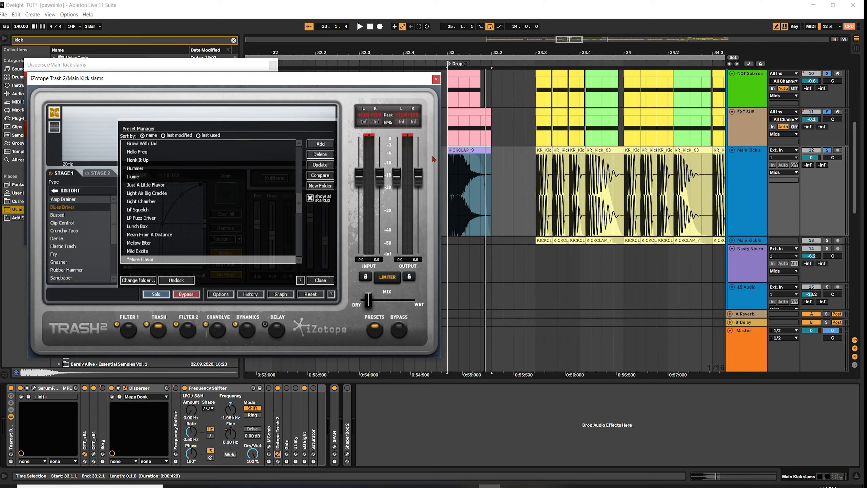
{"action": "left_click", "coordinate": [436, 80]}
{"action": "key", "text": "space"}
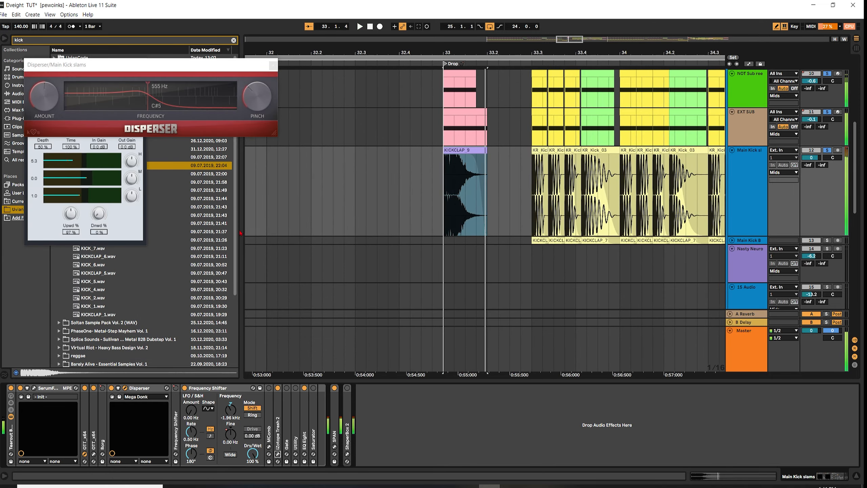
- Enable the Gate after Trash 2, show its settings and compare the kick with the Gate on and off
{"action": "left_click", "coordinate": [288, 388]}
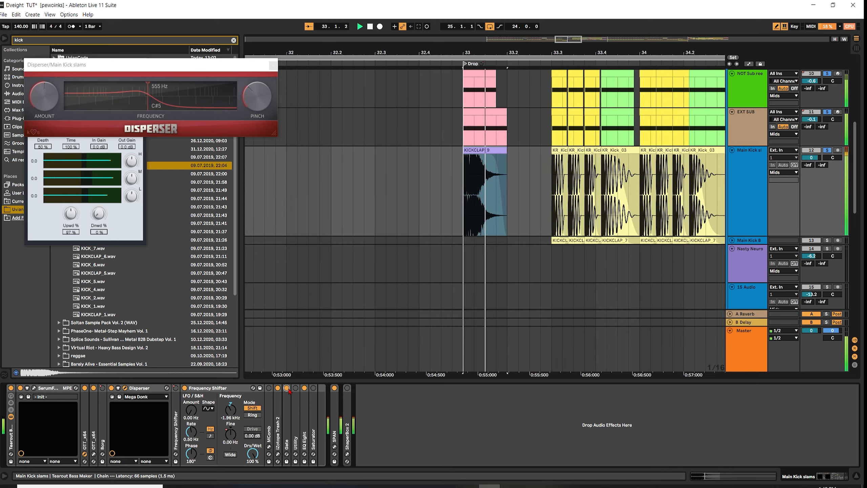
{"action": "double_click", "coordinate": [290, 422]}
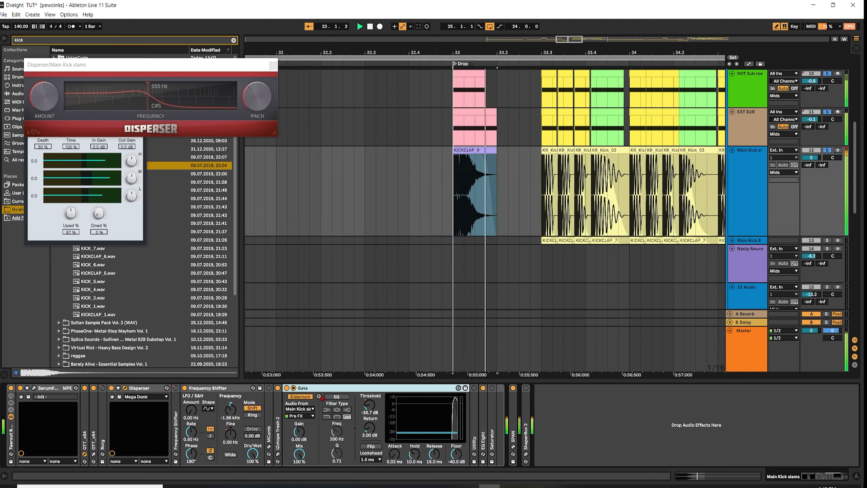
{"action": "key", "text": "space"}
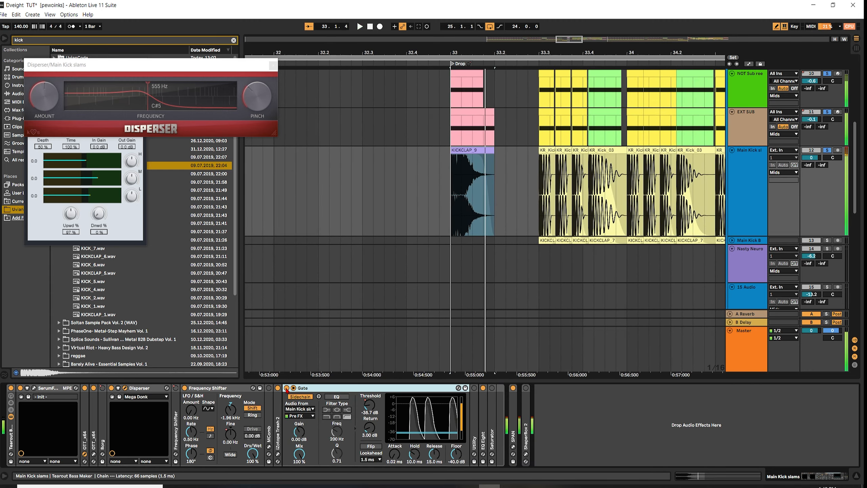
{"action": "left_click", "coordinate": [287, 388]}
{"action": "key", "text": "space"}
{"action": "key", "text": "space"}
{"action": "key", "text": "space"}
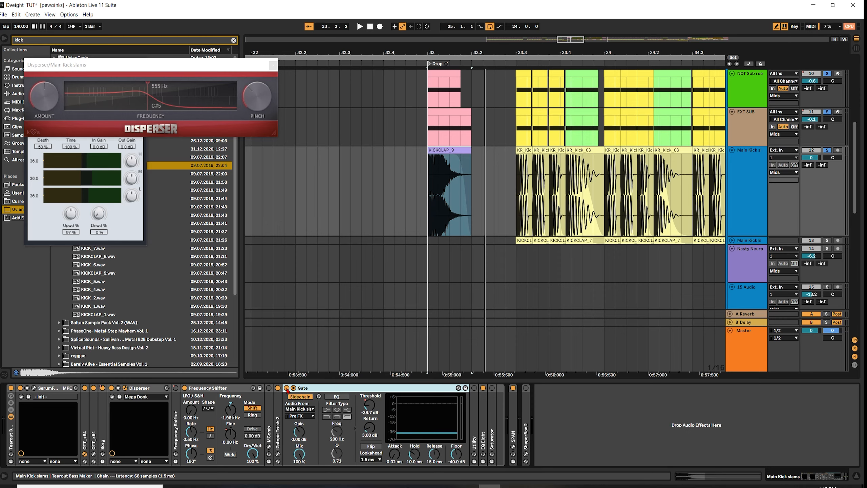
{"action": "double_click", "coordinate": [309, 389]}
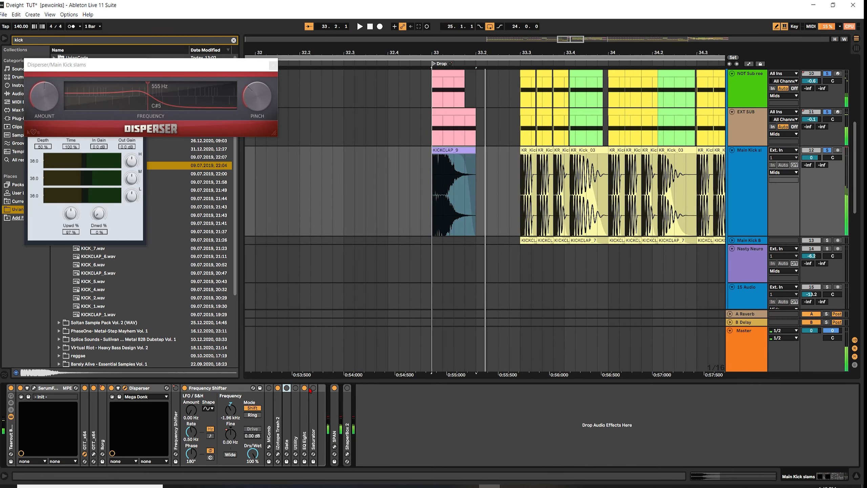
{"action": "double_click", "coordinate": [288, 390]}
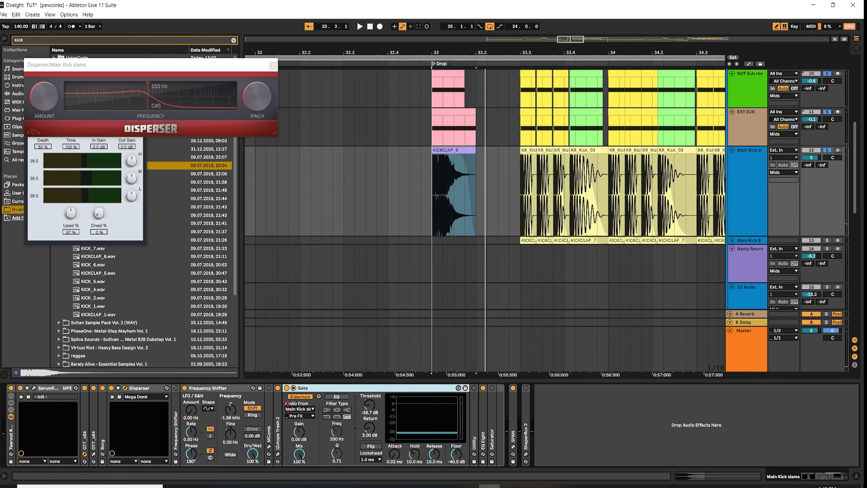
{"action": "double_click", "coordinate": [314, 391]}
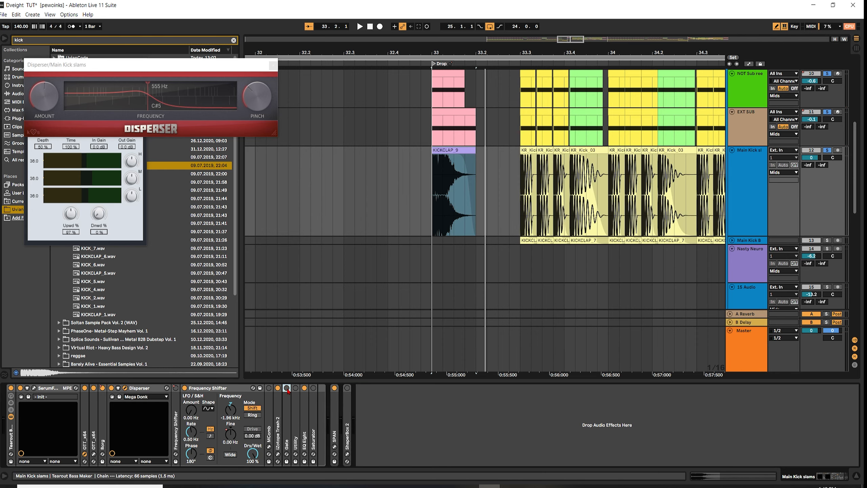
- Set the Utility device's stereo width to 94 % and compare the kick with Utility on and off
{"action": "double_click", "coordinate": [295, 389]}
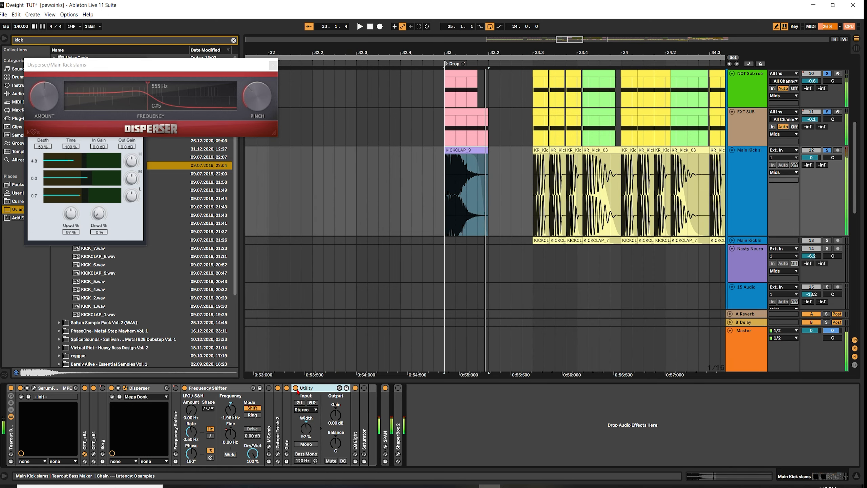
{"action": "left_click", "coordinate": [296, 388]}
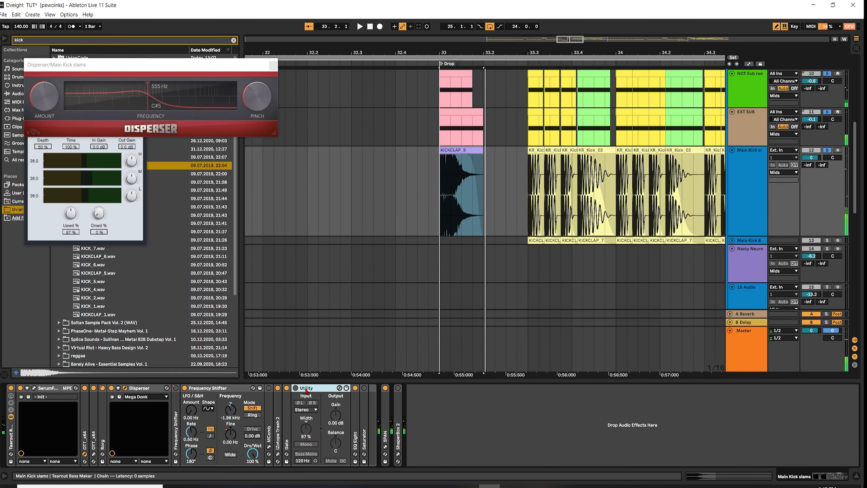
{"action": "left_click", "coordinate": [531, 175]}
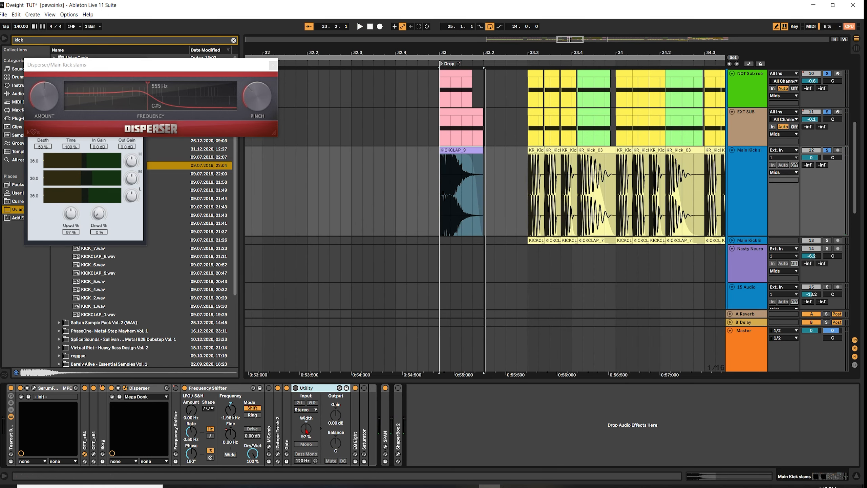
{"action": "left_click", "coordinate": [296, 388]}
{"action": "left_click_drag", "start_coordinate": [306, 428], "coordinate": [306, 425]}
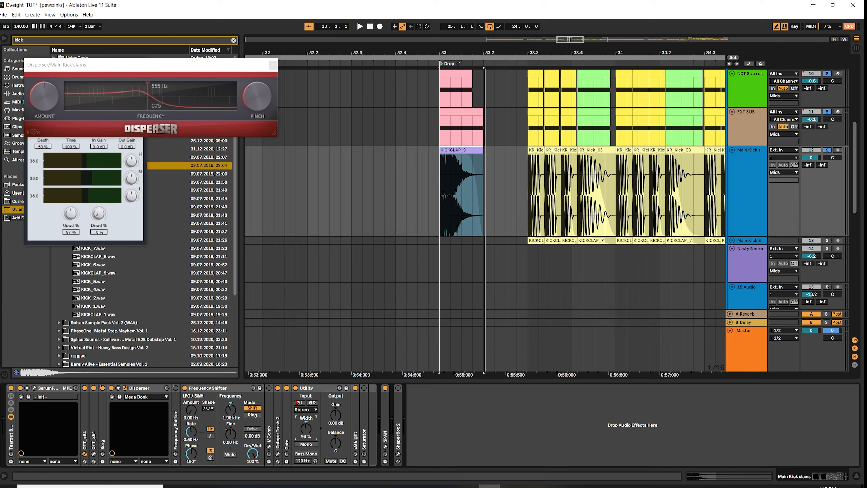
{"action": "left_click", "coordinate": [296, 388]}
{"action": "double_click", "coordinate": [314, 388]}
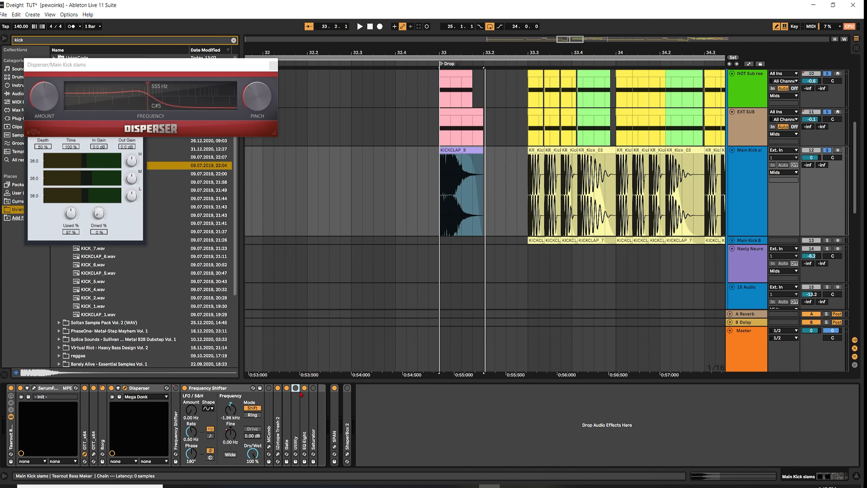
- Check the EQ Eight device, then show the Saturator's settings and compare the kick with the Saturator on and off
{"action": "double_click", "coordinate": [305, 410]}
{"action": "double_click", "coordinate": [322, 389]}
{"action": "double_click", "coordinate": [314, 391]}
{"action": "key", "text": "space"}
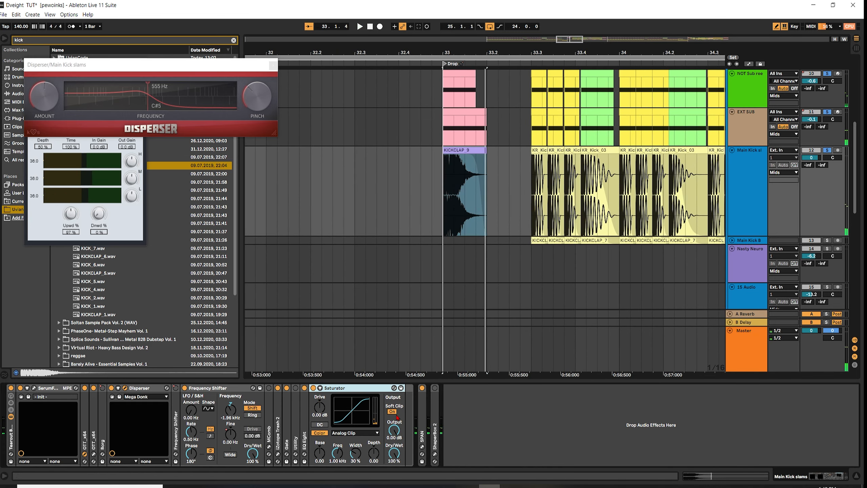
{"action": "left_click", "coordinate": [313, 388]}
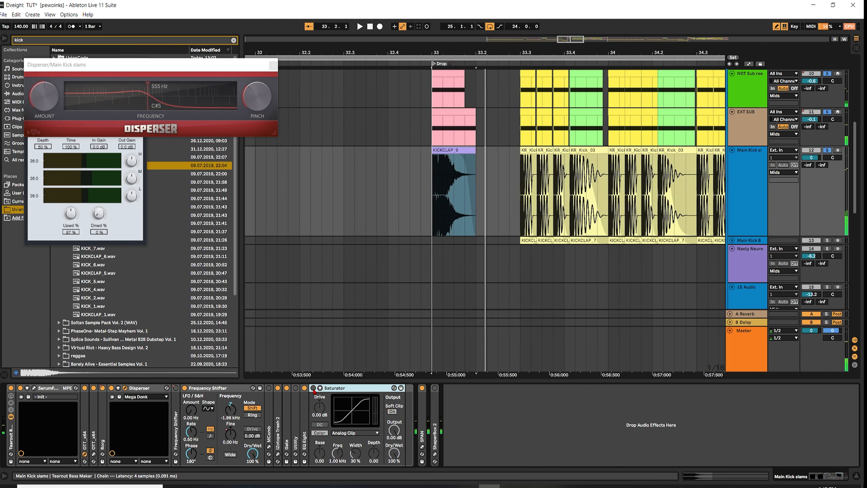
{"action": "left_click", "coordinate": [313, 388]}
- Change the Saturator's curve type to Soft Sine and audition the kick
{"action": "left_click", "coordinate": [355, 433]}
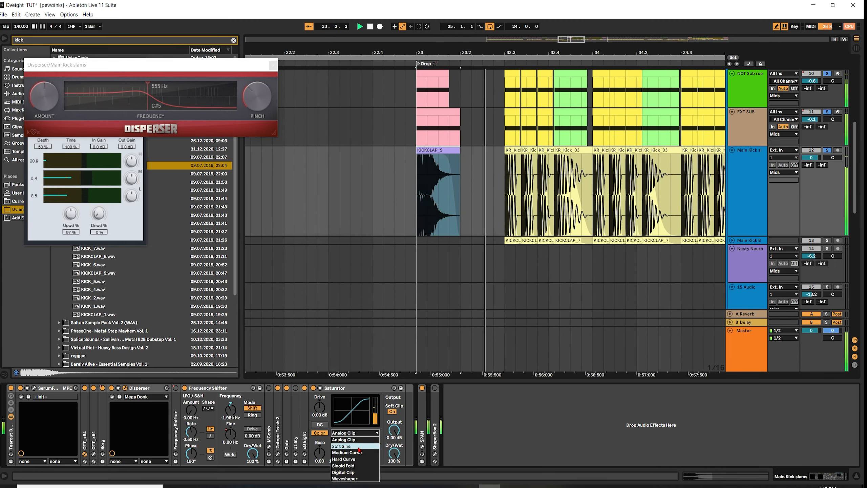
{"action": "left_click", "coordinate": [357, 447]}
{"action": "key", "text": "space"}
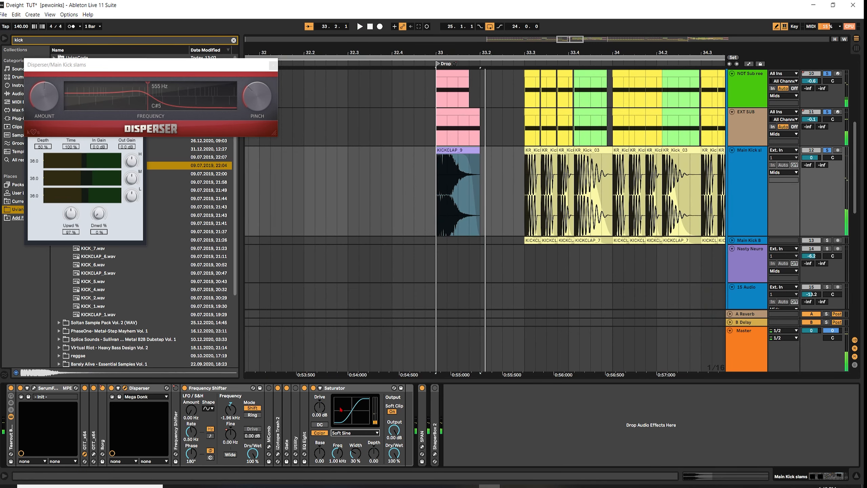
- Toggle the Saturator's Soft Clip off and on, set its curve type back to Analog Clip and audition the kick
{"action": "left_click", "coordinate": [392, 412]}
{"action": "left_click", "coordinate": [392, 412]}
{"action": "left_click", "coordinate": [355, 432]}
{"action": "left_click", "coordinate": [355, 440]}
{"action": "key", "text": "space"}
{"action": "key", "text": "space"}
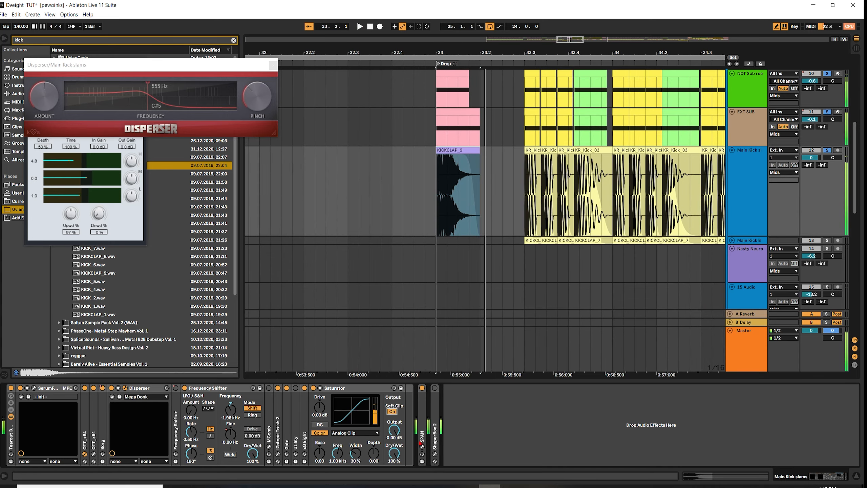
- Show the SPAN analyzer and examine the kick's spectrum, level and correlation while repeatedly playing the KICKCLAP_9 clip
{"action": "left_click", "coordinate": [422, 445]}
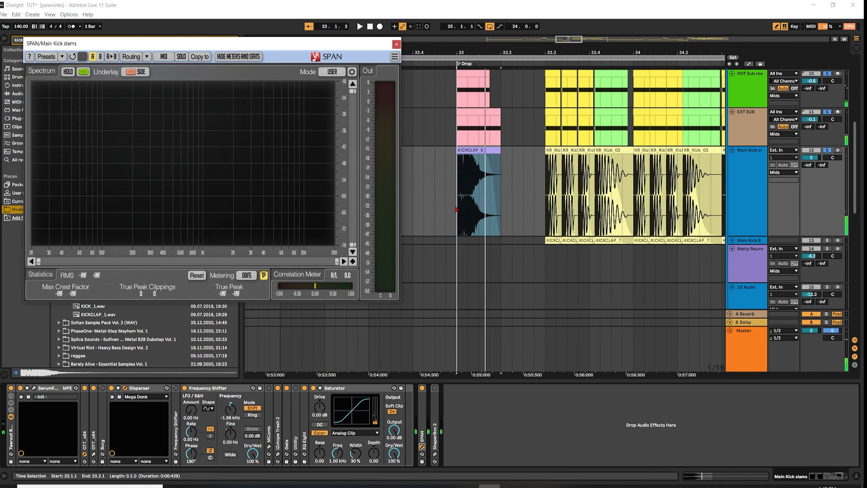
{"action": "key", "text": "space"}
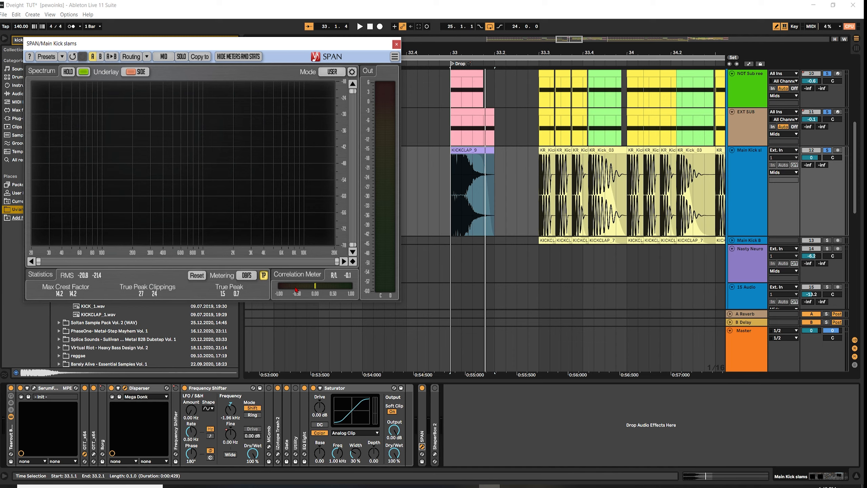
{"action": "left_click", "coordinate": [476, 151]}
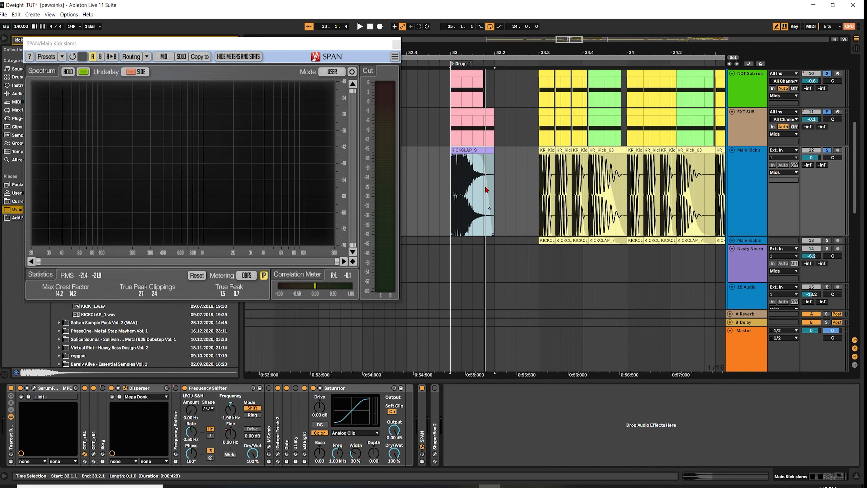
{"action": "key", "text": "space"}
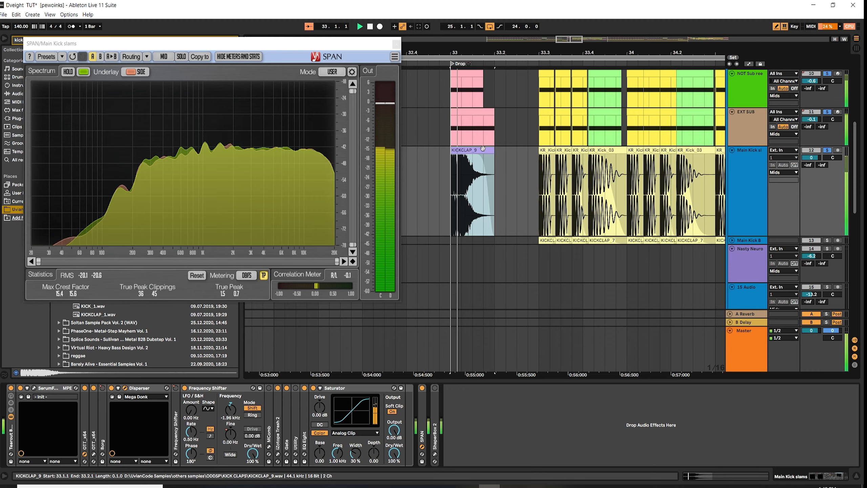
{"action": "key", "text": "space"}
{"action": "key", "text": "space"}
{"action": "key", "text": "space"}
{"action": "key", "text": "space"}
{"action": "key", "text": "space"}
{"action": "key", "text": "space"}
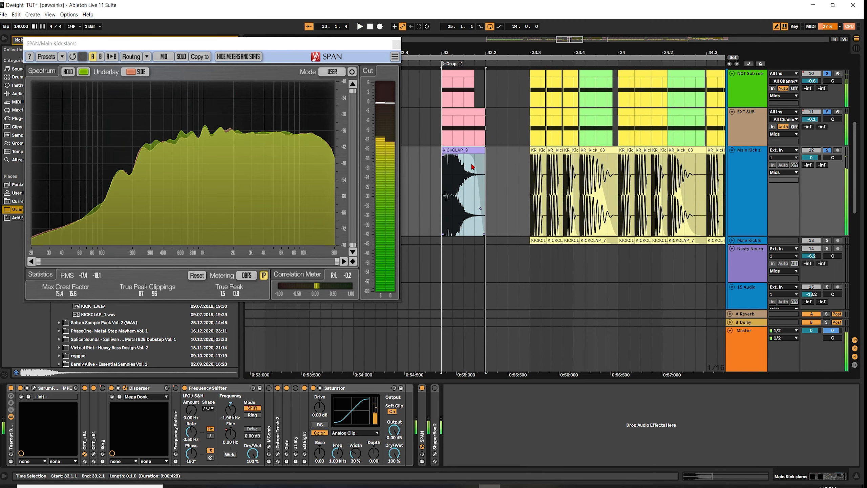
{"action": "scroll", "coordinate": [476, 190], "scroll_direction": "up", "scroll_amount": 1}
{"action": "scroll", "coordinate": [476, 190], "scroll_direction": "up", "scroll_amount": 1}
{"action": "key", "text": "space"}
{"action": "key", "text": "space"}
{"action": "key", "text": "space"}
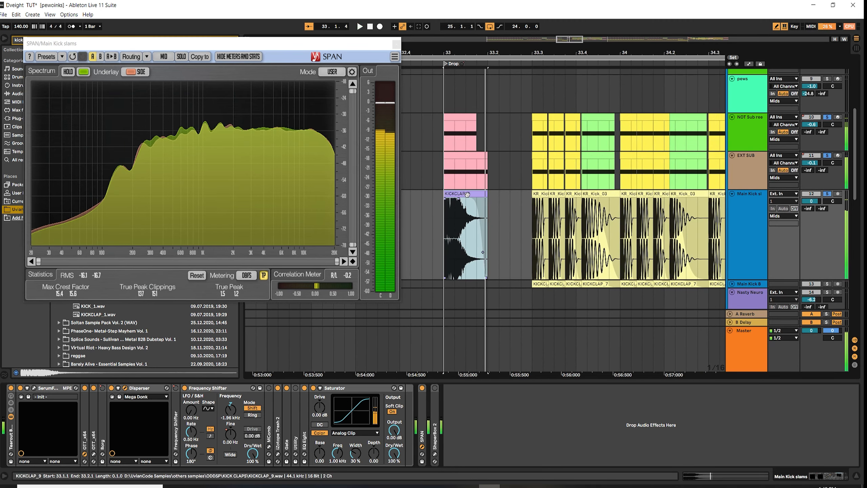
- Close the floating SPAN, Disperser and OTT plug-in windows
{"action": "left_click", "coordinate": [396, 43]}
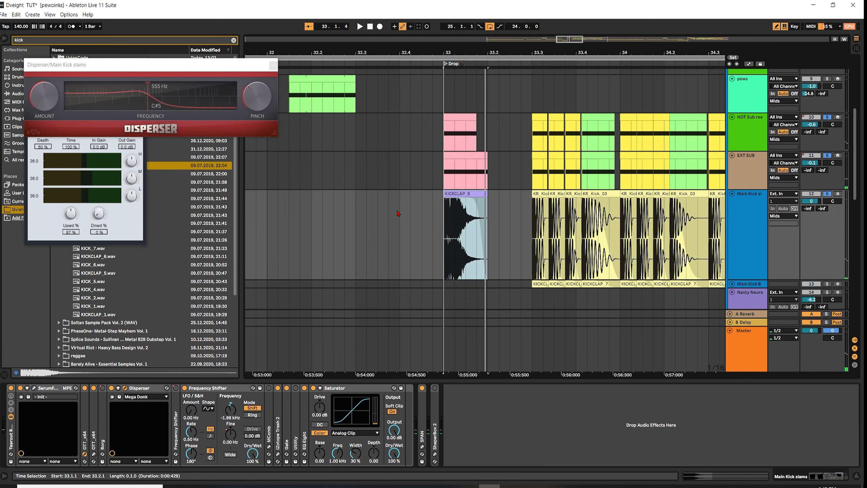
{"action": "left_click", "coordinate": [273, 67]}
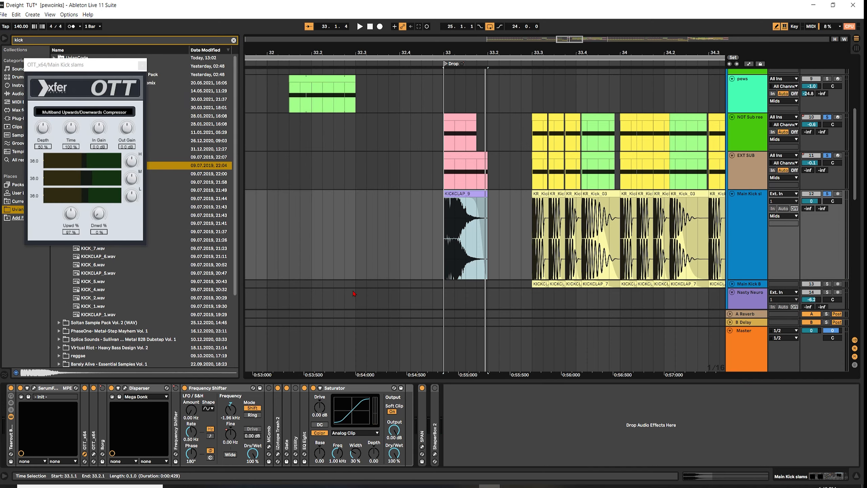
{"action": "left_click", "coordinate": [450, 216]}
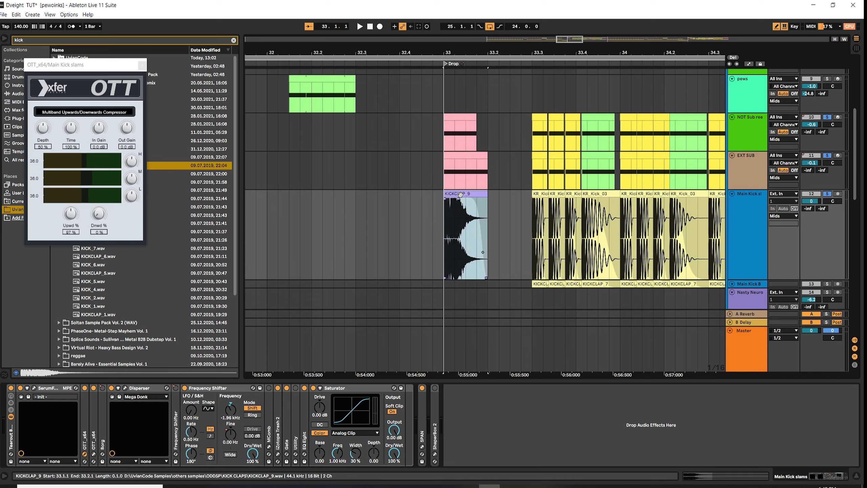
{"action": "left_click", "coordinate": [141, 66]}
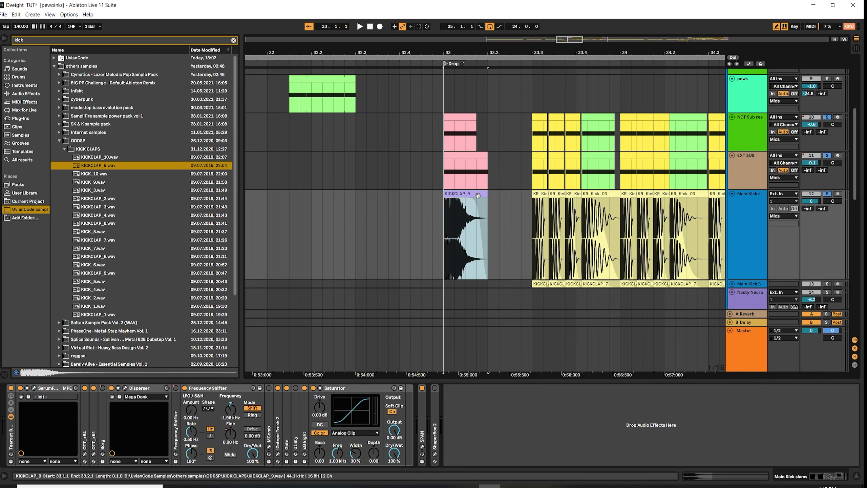
- Delete the KICKCLAP_9 clip at the drop on the Main Kick slams track
{"action": "left_click", "coordinate": [488, 203]}
{"action": "scroll", "coordinate": [488, 203], "scroll_direction": "up", "scroll_amount": 2, "text": "ctrl"}
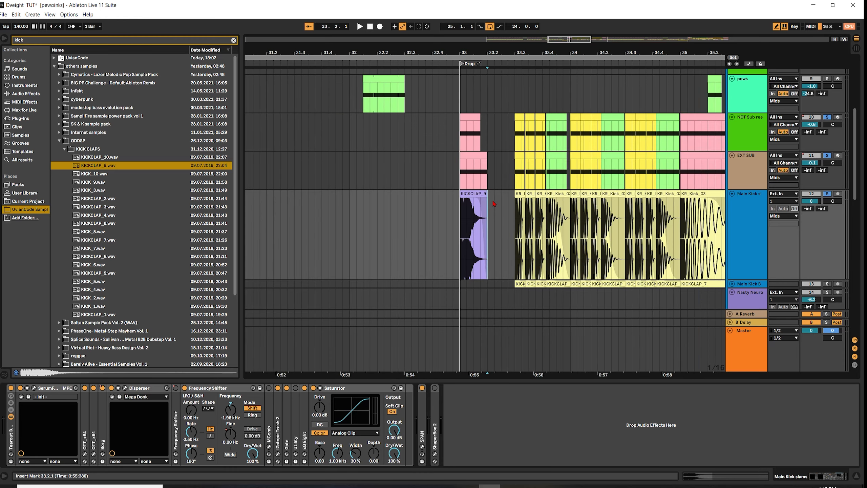
{"action": "left_click", "coordinate": [474, 202]}
{"action": "key", "text": "Delete"}
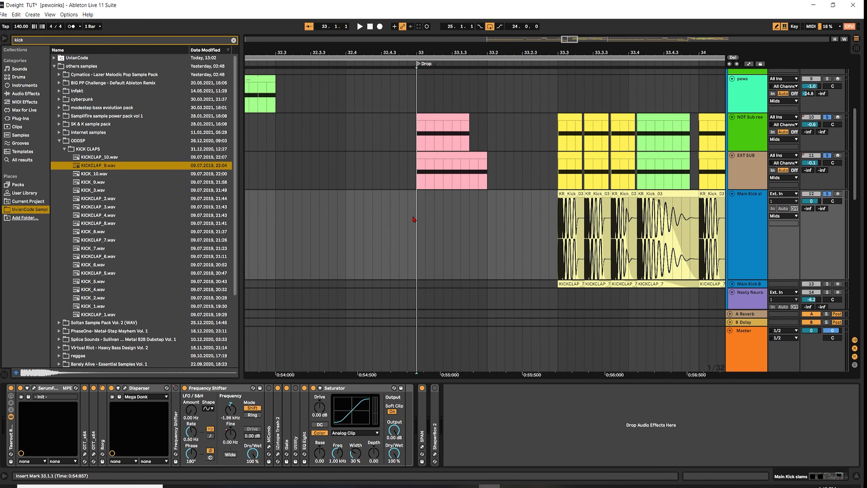
- Audition the samples in the KICK CLAPS folder, from KICK_10.wav down the list and back to KICKCLAP_3.wav
{"action": "left_click", "coordinate": [95, 174]}
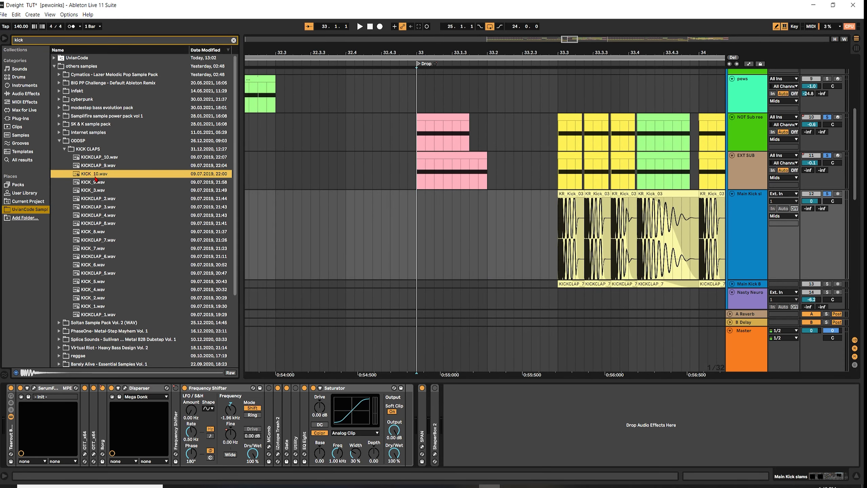
{"action": "left_click", "coordinate": [102, 190]}
{"action": "left_click", "coordinate": [109, 207]}
{"action": "left_click", "coordinate": [107, 216]}
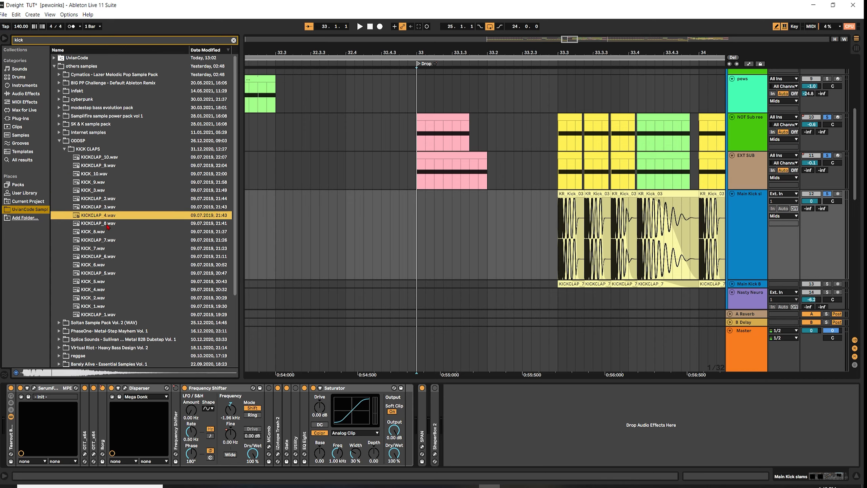
{"action": "left_click", "coordinate": [107, 231]}
{"action": "left_click", "coordinate": [108, 248]}
{"action": "left_click", "coordinate": [102, 266]}
{"action": "left_click", "coordinate": [101, 273]}
{"action": "left_click", "coordinate": [104, 283]}
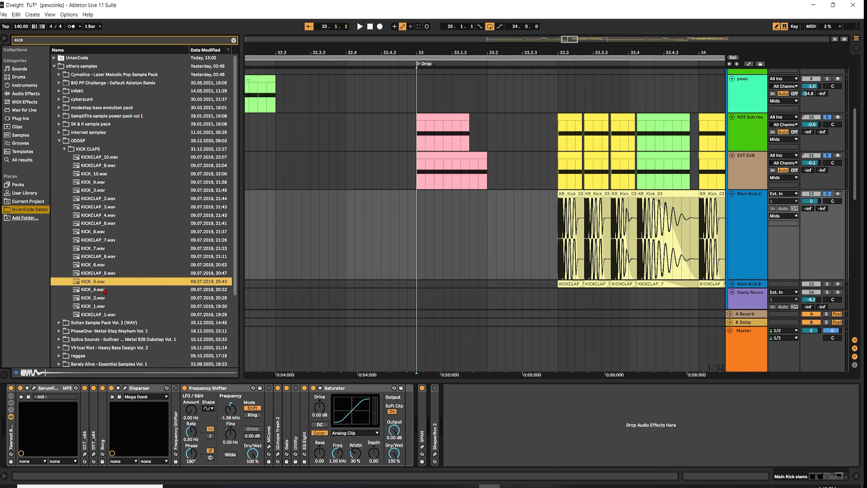
{"action": "left_click", "coordinate": [105, 290]}
{"action": "left_click", "coordinate": [108, 306]}
{"action": "left_click", "coordinate": [96, 207]}
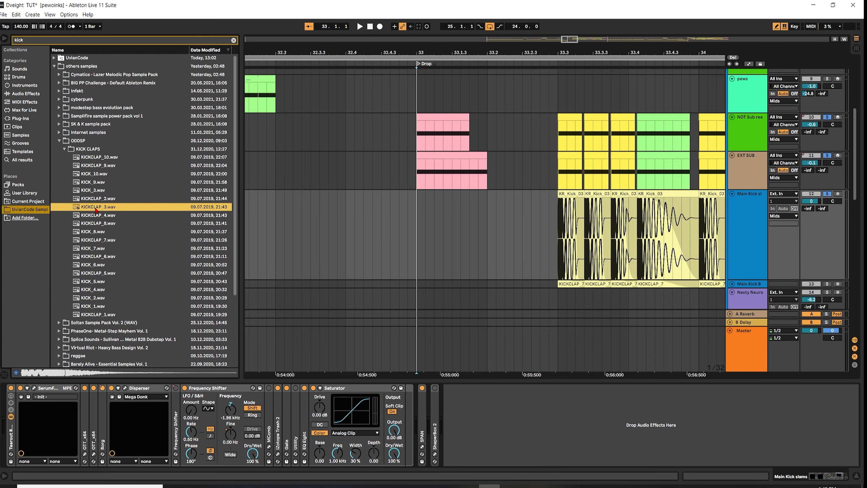
- Place KICKCLAP_3.wav on the Main Kick slams track at the drop, starting at 33.1.1, and audition it
{"action": "left_click_drag", "start_coordinate": [96, 208], "coordinate": [419, 232]}
{"action": "key", "text": "space"}
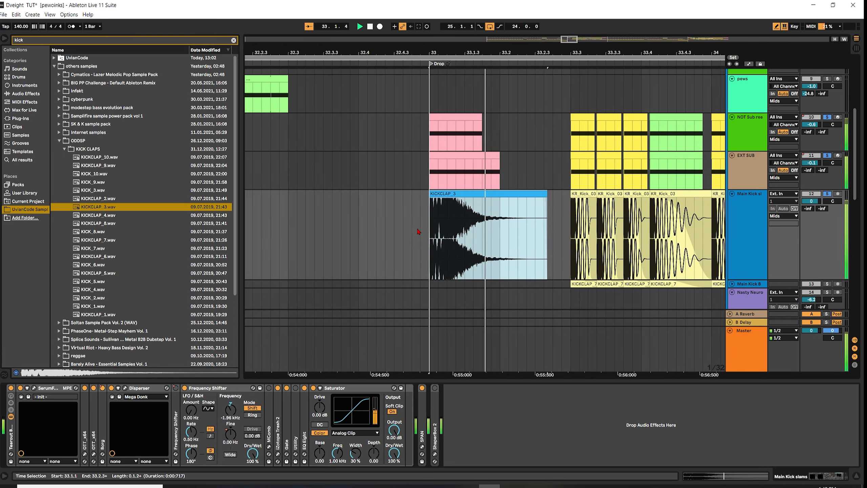
{"action": "double_click", "coordinate": [453, 194]}
{"action": "left_click", "coordinate": [750, 149]}
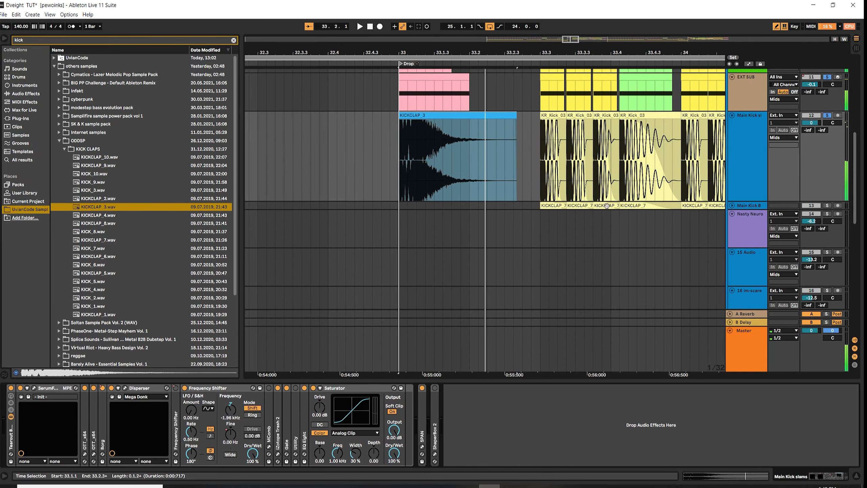
- Try different coarse frequencies on the Frequency Shifter while playing the new kick, then reset the coarse frequency to 0.00 Hz
{"action": "key", "text": "space"}
{"action": "mouse_move", "coordinate": [235, 413]}
{"action": "left_mouse_down"}
{"action": "mouse_move", "coordinate": [235, 370]}
{"action": "mouse_move", "coordinate": [234, 395]}
{"action": "left_mouse_up"}
{"action": "key", "text": "space"}
{"action": "key", "text": "space"}
{"action": "key", "text": "space"}
{"action": "key", "text": "space"}
{"action": "key", "text": "space"}
{"action": "key", "text": "space"}
{"action": "key", "text": "space"}
{"action": "key", "text": "space"}
{"action": "key", "text": "space"}
{"action": "key", "text": "space"}
{"action": "key", "text": "space"}
{"action": "double_click", "coordinate": [234, 414]}
{"action": "key", "text": "space"}
{"action": "key", "text": "space"}
{"action": "key", "text": "space"}
{"action": "key", "text": "space"}
- Trim the KICKCLAP_3 clip to end at 33.2.1, shape its fade-out curve and audition the shortened kick
{"action": "left_click_drag", "start_coordinate": [532, 126], "coordinate": [416, 121]}
{"action": "key", "text": "space"}
{"action": "key", "text": "space"}
{"action": "key", "text": "space"}
{"action": "left_click_drag", "start_coordinate": [449, 159], "coordinate": [430, 160]}
{"action": "key", "text": "space"}
{"action": "key", "text": "space"}
{"action": "key", "text": "space"}
{"action": "left_click_drag", "start_coordinate": [416, 120], "coordinate": [440, 120]}
{"action": "key", "text": "space"}
{"action": "key", "text": "space"}
{"action": "left_click", "coordinate": [448, 116]}
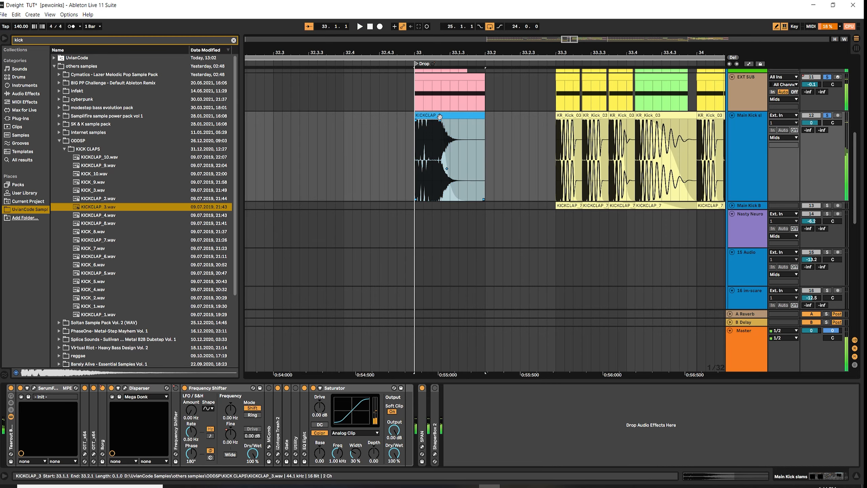
{"action": "key", "text": "space"}
{"action": "key", "text": "space"}
- Show the track automation, expand the first Frequency Shifter and display the Fine parameter's automation on the kick track
{"action": "key", "text": "a"}
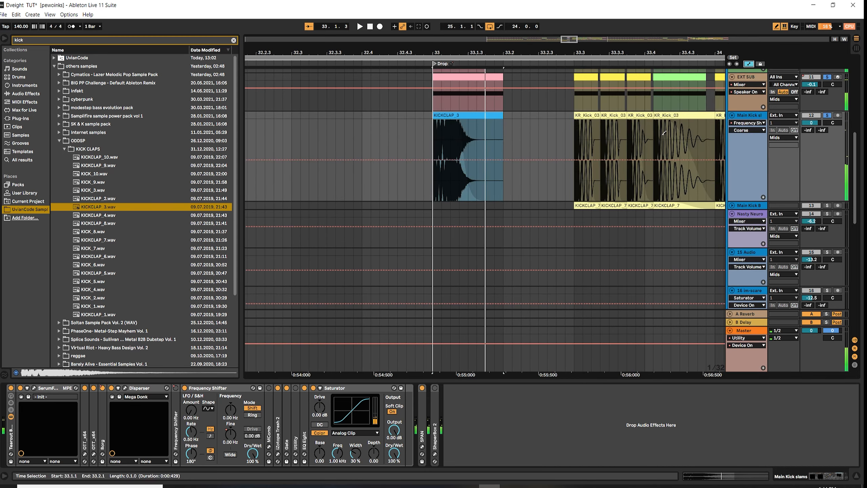
{"action": "left_click", "coordinate": [178, 405]}
{"action": "key", "text": "ctrl+d"}
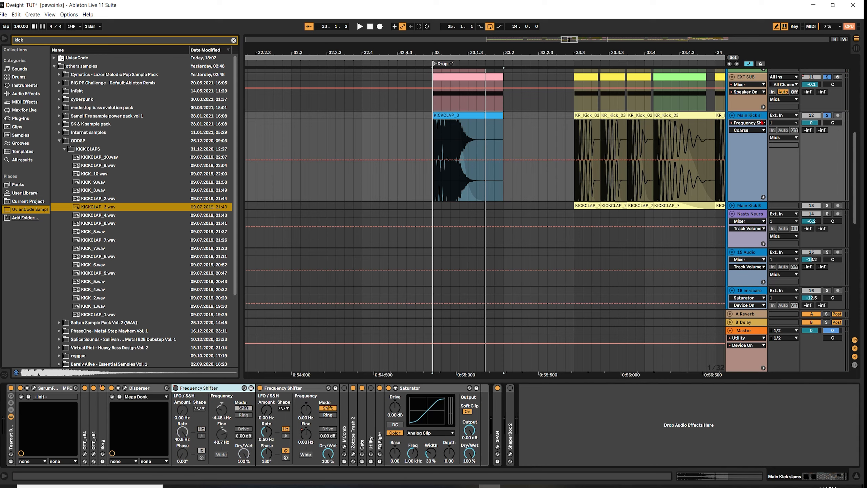
{"action": "left_click", "coordinate": [744, 132]}
{"action": "left_click", "coordinate": [739, 157]}
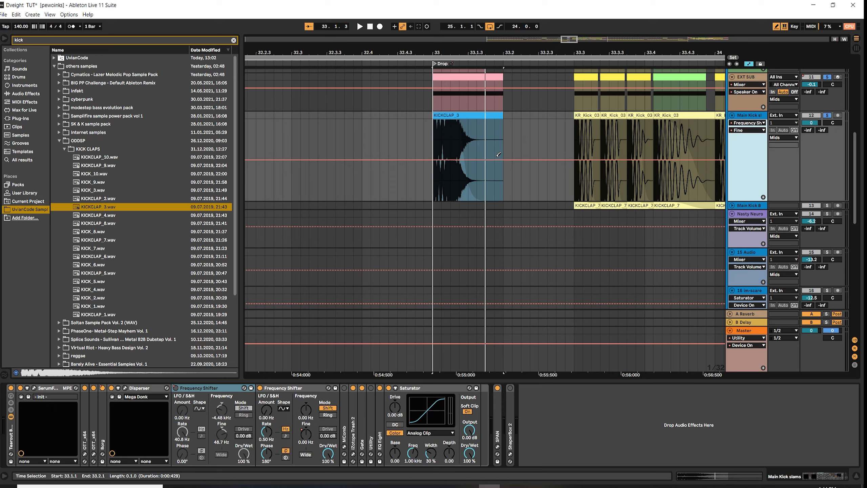
- Display the first Frequency Shifter's Device On automation on the Main Kick slams track and audition the kick
{"action": "left_click", "coordinate": [745, 131]}
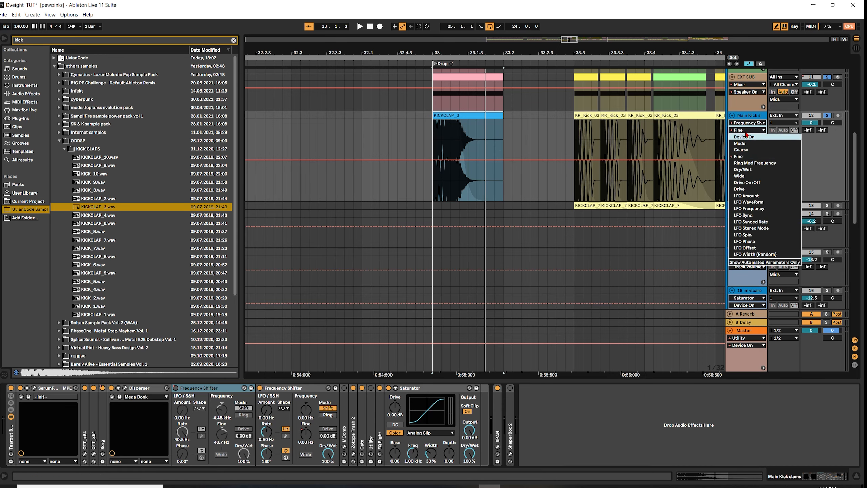
{"action": "left_click", "coordinate": [745, 132]}
{"action": "left_click", "coordinate": [747, 123]}
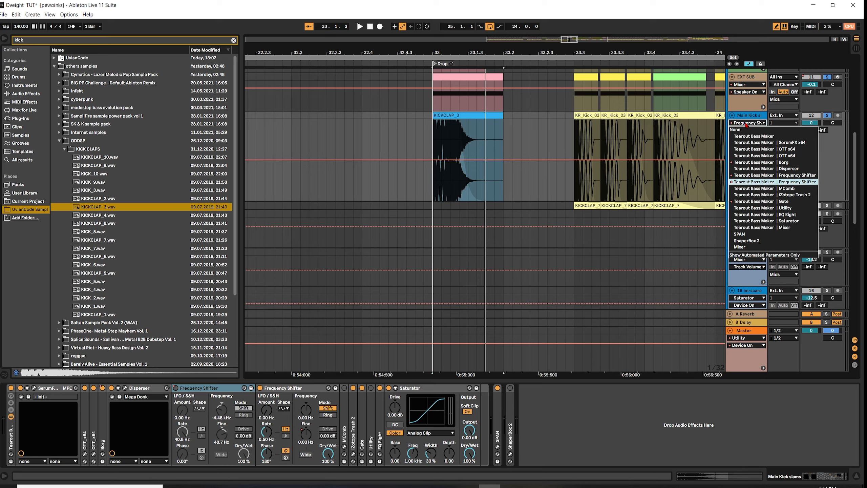
{"action": "left_click", "coordinate": [744, 175]}
{"action": "left_click", "coordinate": [747, 131]}
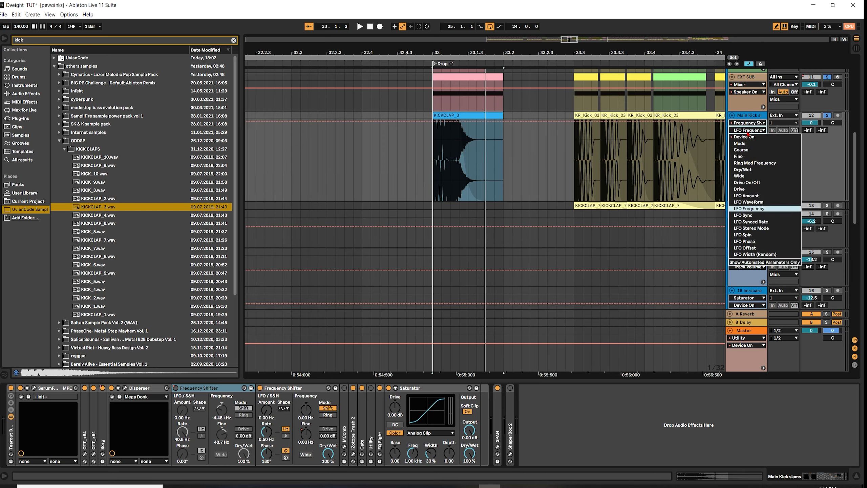
{"action": "left_click", "coordinate": [744, 136]}
{"action": "key", "text": "space"}
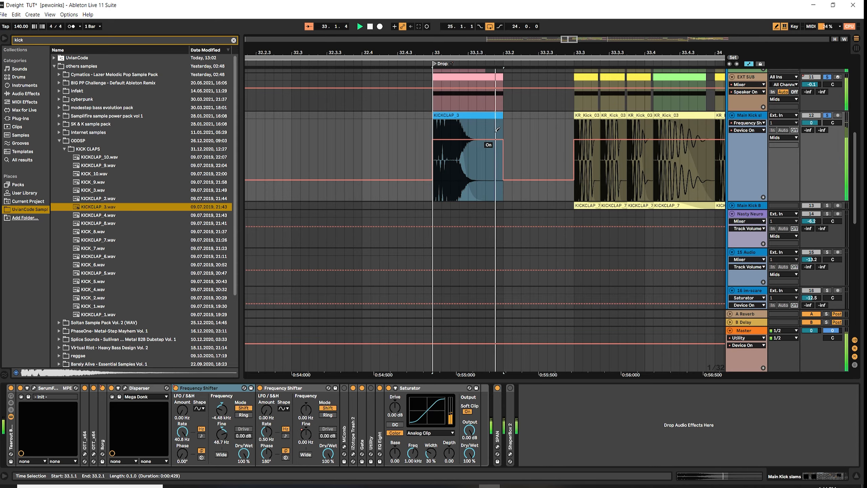
{"action": "key", "text": "space"}
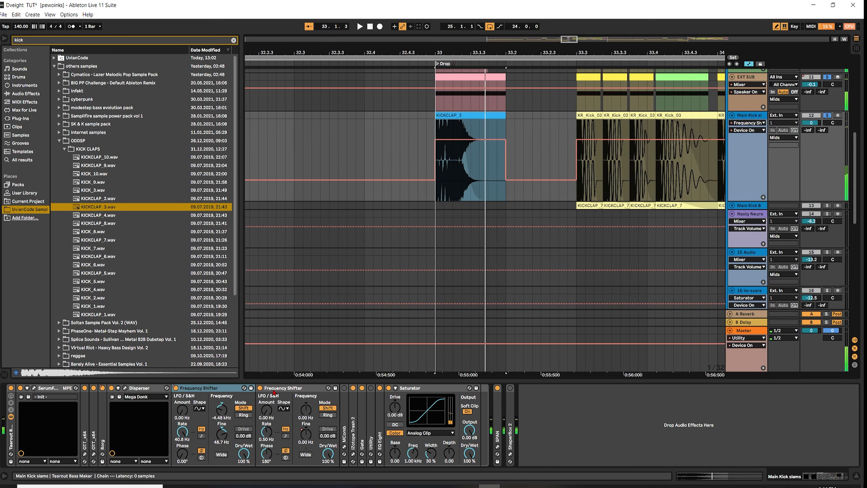
- Turn off the second Frequency Shifter and audition the kick through the first one
{"action": "left_click", "coordinate": [260, 388]}
{"action": "key", "text": "space"}
{"action": "key", "text": "space"}
{"action": "key", "text": "space"}
{"action": "key", "text": "space"}
{"action": "key", "text": "space"}
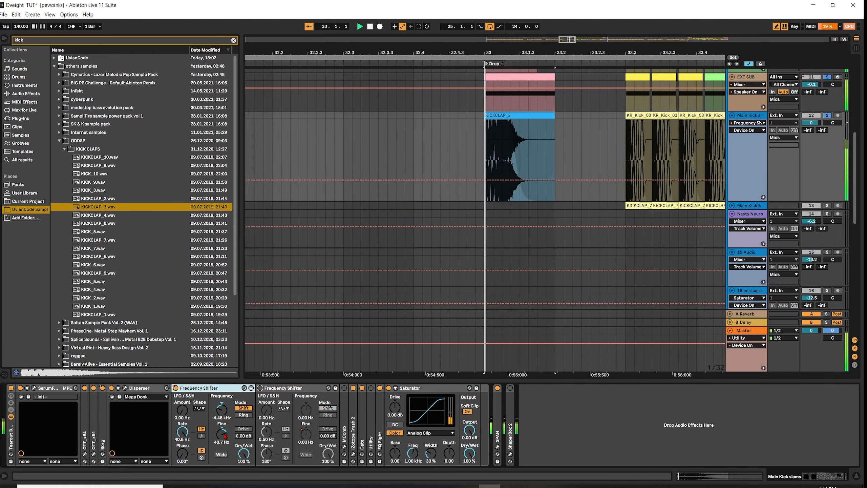
- Reset the first Frequency Shifter's coarse and fine frequencies and audition the kick with Fine at 32.0 Hz and -37.0 Hz
{"action": "double_click", "coordinate": [224, 436]}
{"action": "key", "text": "space"}
{"action": "double_click", "coordinate": [221, 409]}
{"action": "key", "text": "space"}
{"action": "key", "text": "space"}
{"action": "key", "text": "space"}
{"action": "left_click_drag", "start_coordinate": [222, 435], "coordinate": [222, 422]}
{"action": "key", "text": "space"}
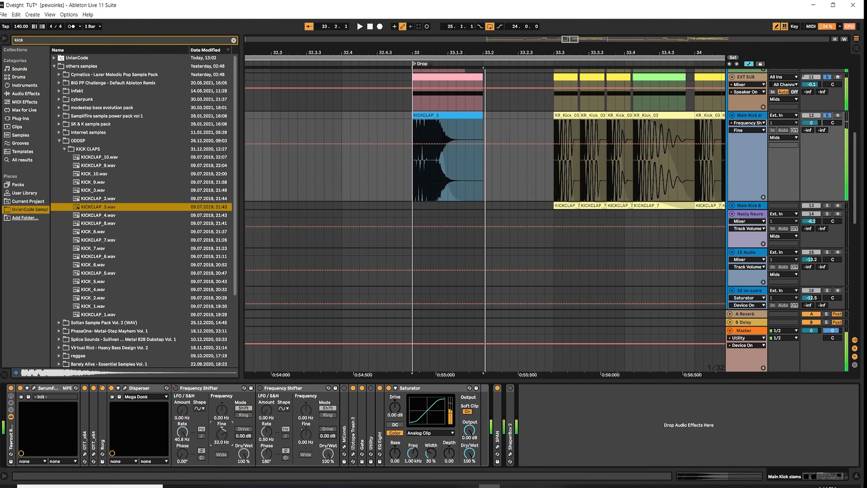
{"action": "key", "text": "space"}
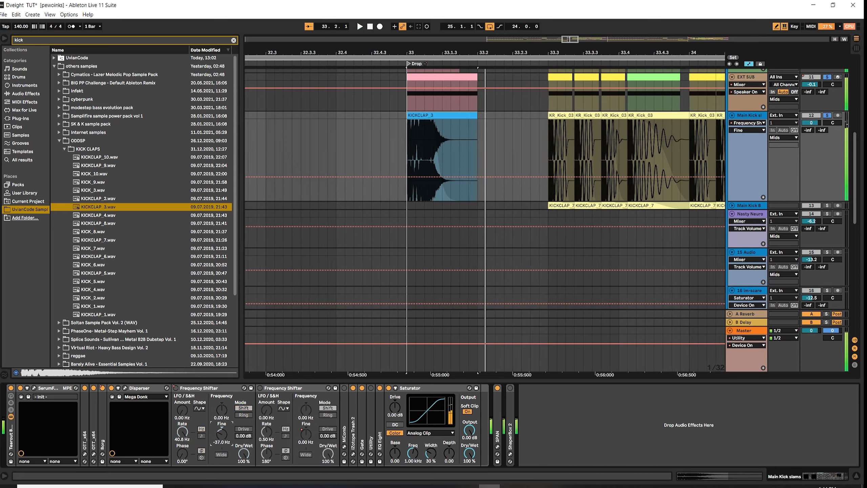
{"action": "key", "text": "space"}
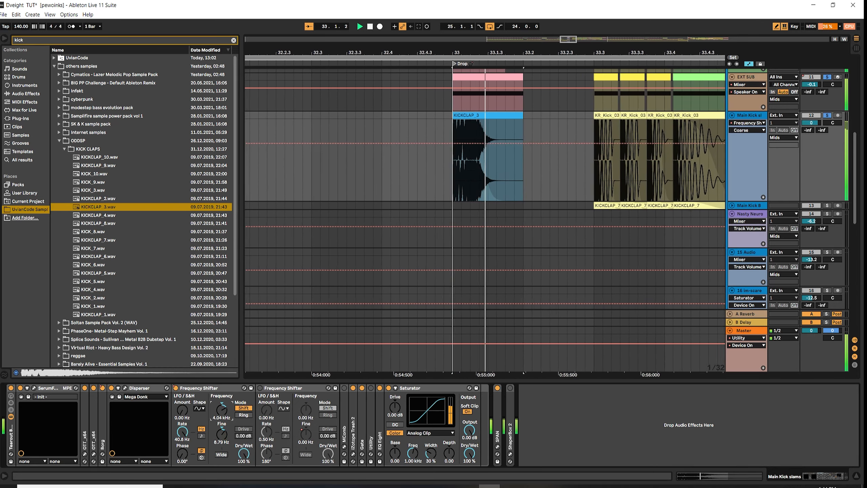
- Sweep the first Frequency Shifter's coarse frequency down to -2.36 kHz with Fine at -42.6 Hz, auditioning the kick repeatedly
{"action": "mouse_move", "coordinate": [225, 417]}
{"action": "left_mouse_down"}
{"action": "mouse_move", "coordinate": [222, 432]}
{"action": "mouse_move", "coordinate": [225, 419]}
{"action": "left_mouse_up"}
{"action": "key", "text": "space"}
{"action": "key", "text": "space"}
{"action": "key", "text": "space"}
{"action": "key", "text": "space"}
{"action": "key", "text": "space"}
{"action": "key", "text": "space"}
{"action": "key", "text": "space"}
{"action": "key", "text": "space"}
{"action": "key", "text": "space"}
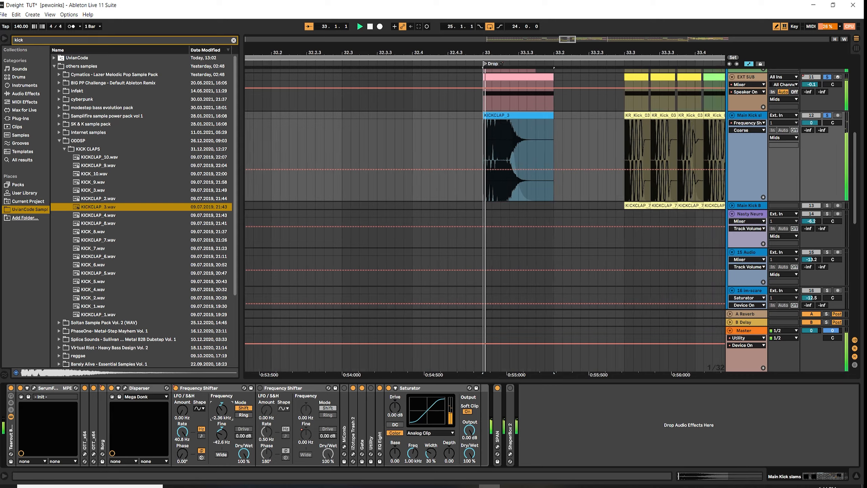
- Compare the kick with the first Frequency Shifter off and on, setting its coarse frequency to -1.40 kHz
{"action": "left_click", "coordinate": [176, 388]}
{"action": "key", "text": "space"}
{"action": "key", "text": "space"}
{"action": "left_click", "coordinate": [176, 389]}
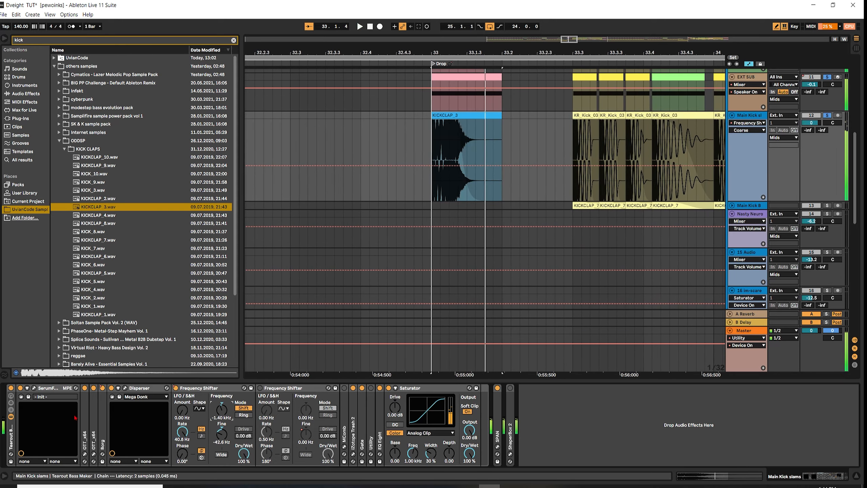
- Open the kick chain's SerumFX, tune its comb filter cutoff to about 99 Hz, and turn off the Gate
{"action": "left_click", "coordinate": [34, 388]}
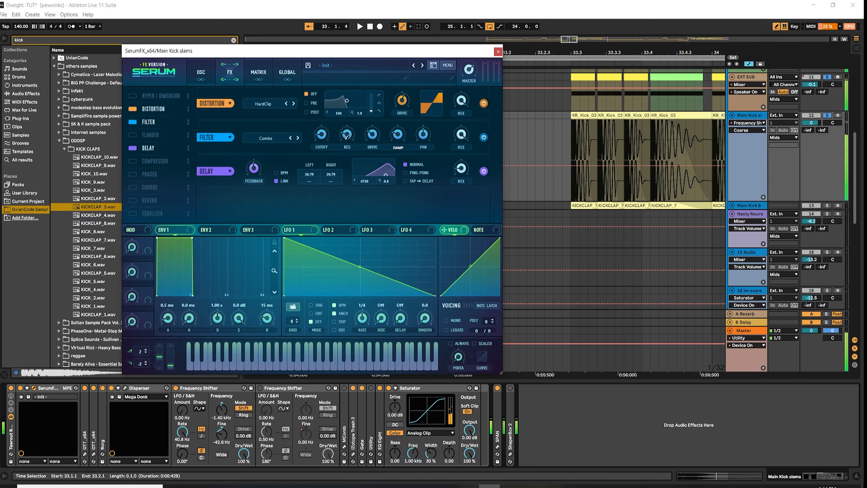
{"action": "left_click", "coordinate": [329, 125]}
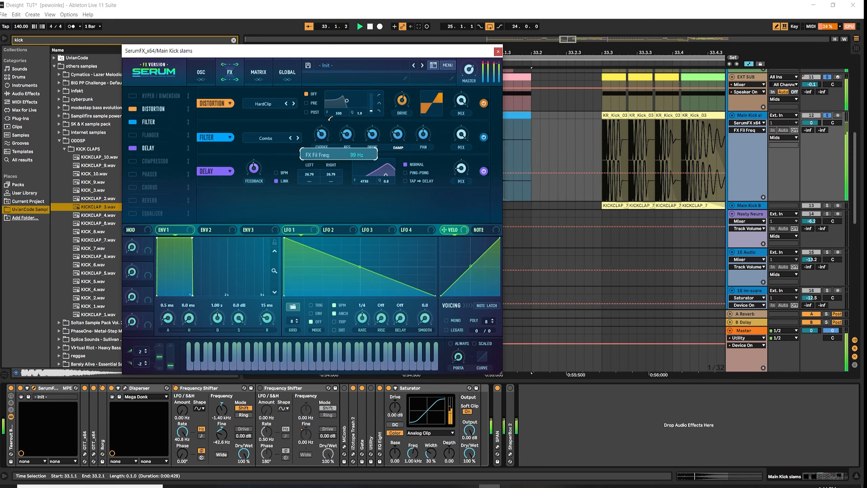
{"action": "left_click_drag", "start_coordinate": [329, 118], "coordinate": [329, 120]}
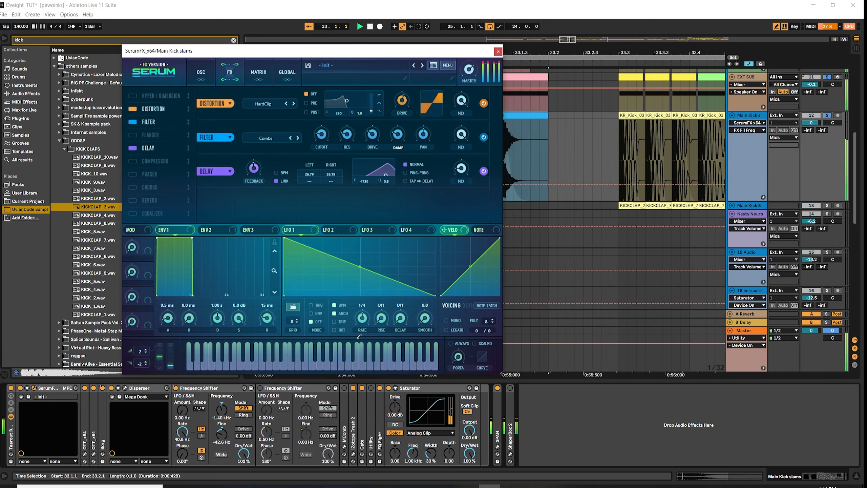
{"action": "left_click", "coordinate": [363, 389]}
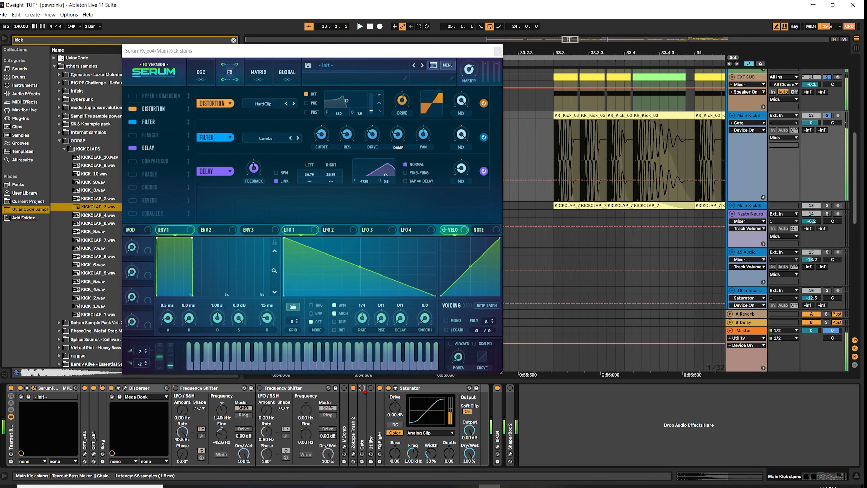
{"action": "key", "text": "space"}
- Set SerumFX's comb filter cutoff to about 84 Hz and resonance to about 84% while auditioning the kick, and close the plugin window
{"action": "left_click_drag", "start_coordinate": [322, 135], "coordinate": [328, 124]}
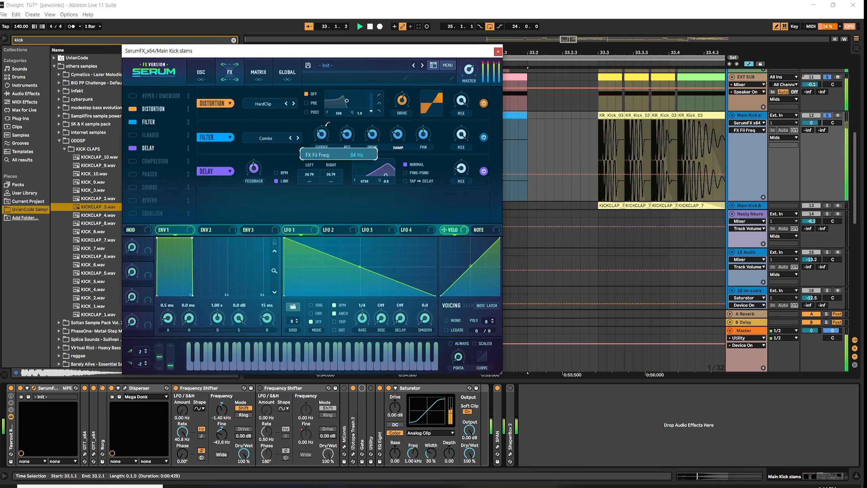
{"action": "left_click_drag", "start_coordinate": [328, 118], "coordinate": [326, 122]}
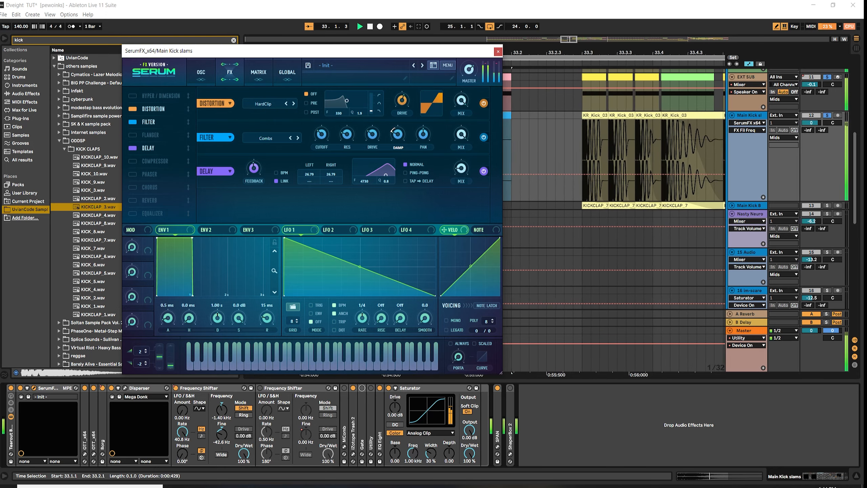
{"action": "left_click", "coordinate": [347, 133]}
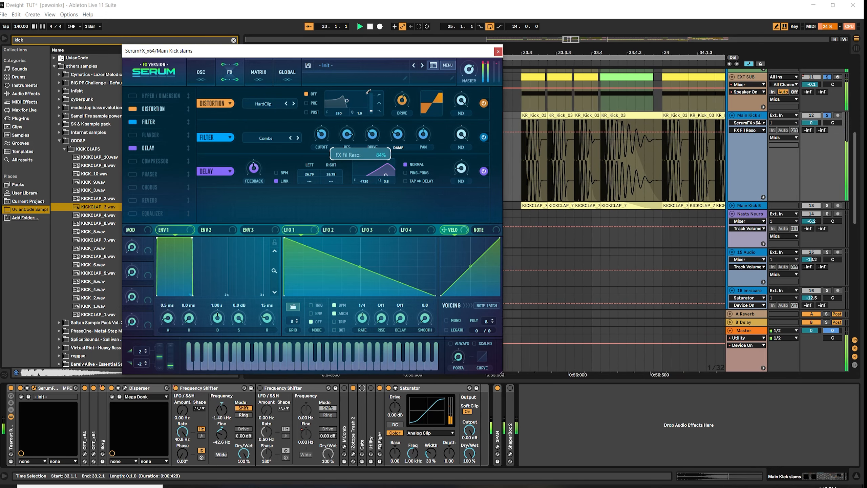
{"action": "key", "text": "space"}
{"action": "key", "text": "space"}
{"action": "left_click", "coordinate": [498, 52]}
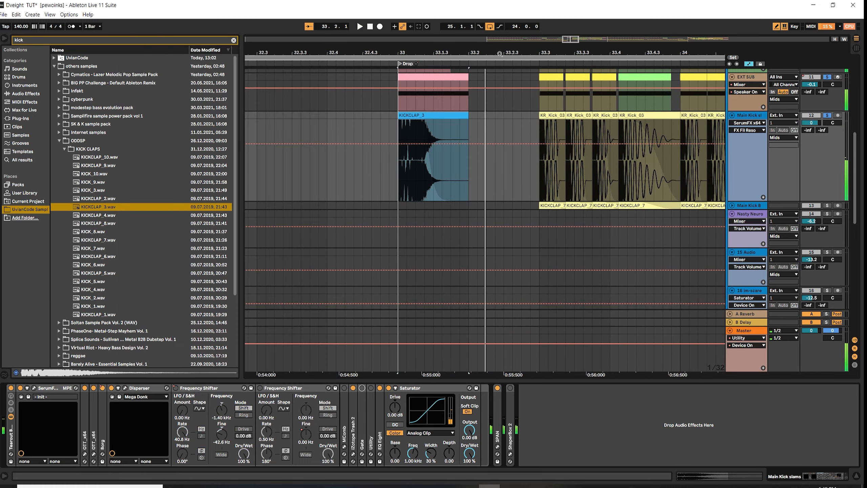
- Audition the kick clap at the drop repeatedly and toggle the main kick track's solo
{"action": "key", "text": "space"}
{"action": "key", "text": "space"}
{"action": "key", "text": "space"}
{"action": "key", "text": "space"}
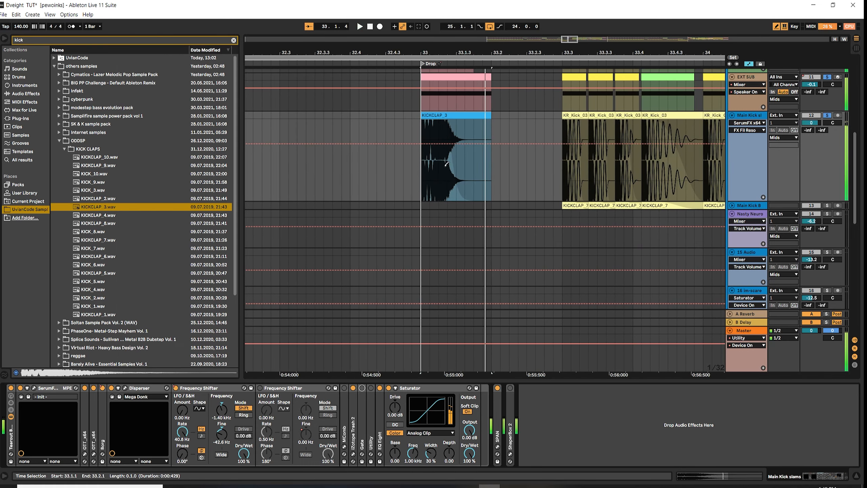
{"action": "left_click", "coordinate": [828, 116]}
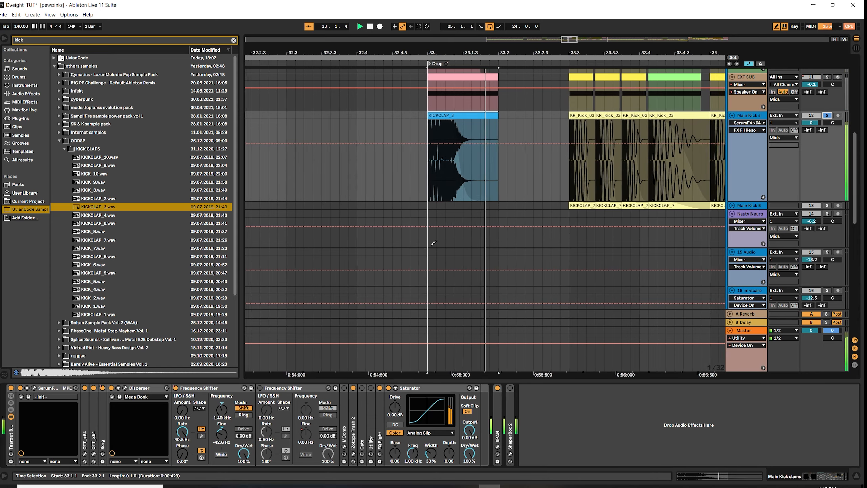
- Try the first Frequency Shifter with a coarse frequency of -2.64 kHz and Fine at 162 Hz, auditioning the kick
{"action": "left_click_drag", "start_coordinate": [217, 441], "coordinate": [222, 403]}
{"action": "key", "text": "space"}
{"action": "key", "text": "space"}
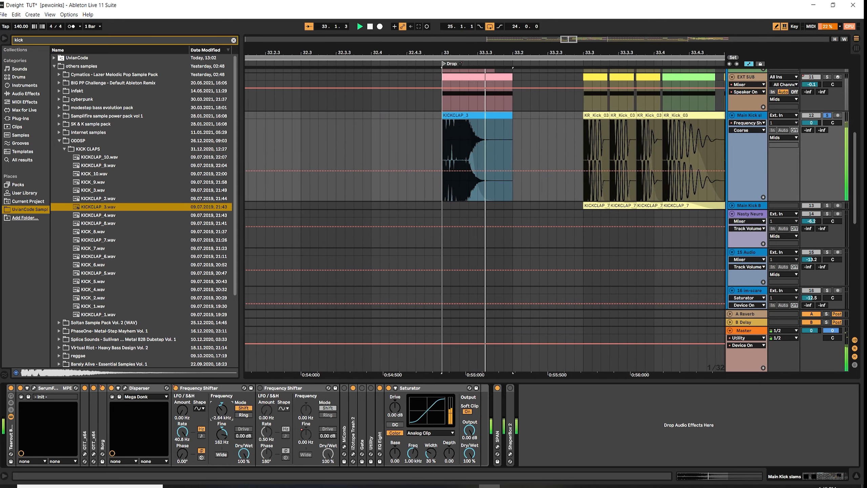
{"action": "key", "text": "space"}
- Reset the first Frequency Shifter's coarse frequency to 0 Hz and set Fine to 119 Hz, auditioning the kick
{"action": "double_click", "coordinate": [221, 409]}
{"action": "key", "text": "space"}
{"action": "key", "text": "space"}
{"action": "left_click_drag", "start_coordinate": [221, 434], "coordinate": [222, 445]}
{"action": "key", "text": "space"}
{"action": "key", "text": "space"}
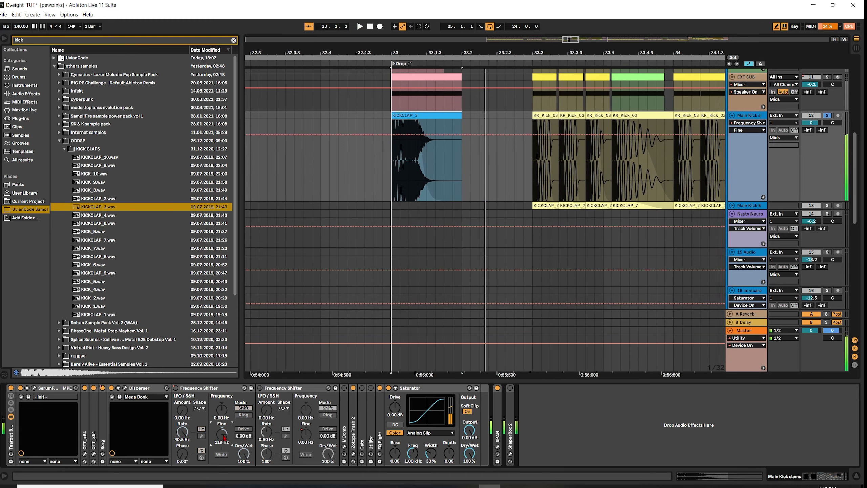
{"action": "key", "text": "space"}
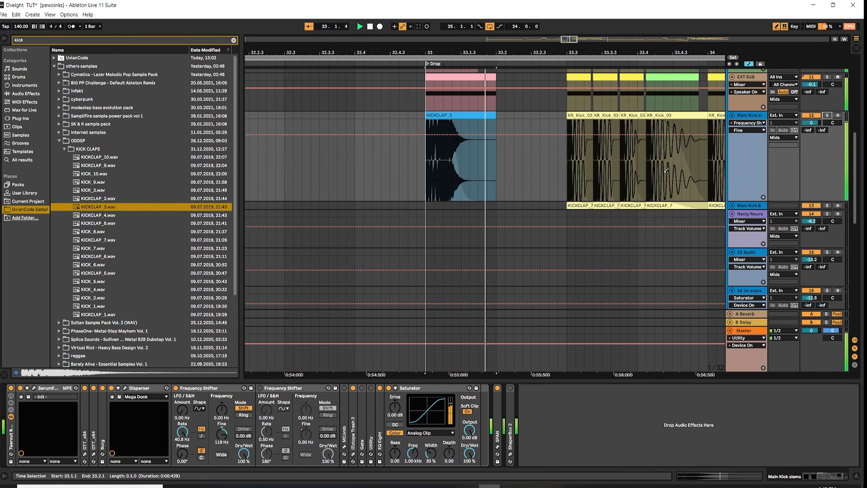
- Solo the main kick slams track together with the EXT SUB and NOT Sub tracks and audition them
{"action": "left_click", "coordinate": [827, 115]}
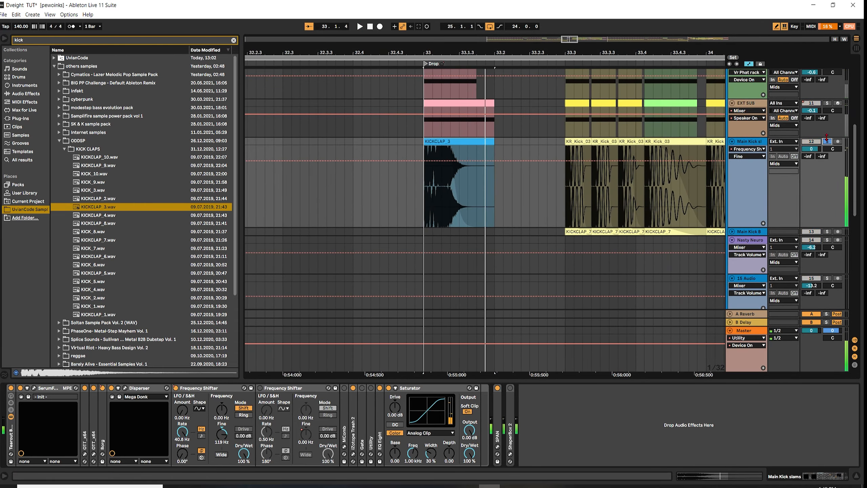
{"action": "scroll", "coordinate": [830, 123], "scroll_direction": "up", "scroll_amount": 3}
{"action": "left_click", "coordinate": [827, 121]}
{"action": "left_click", "coordinate": [827, 82]}
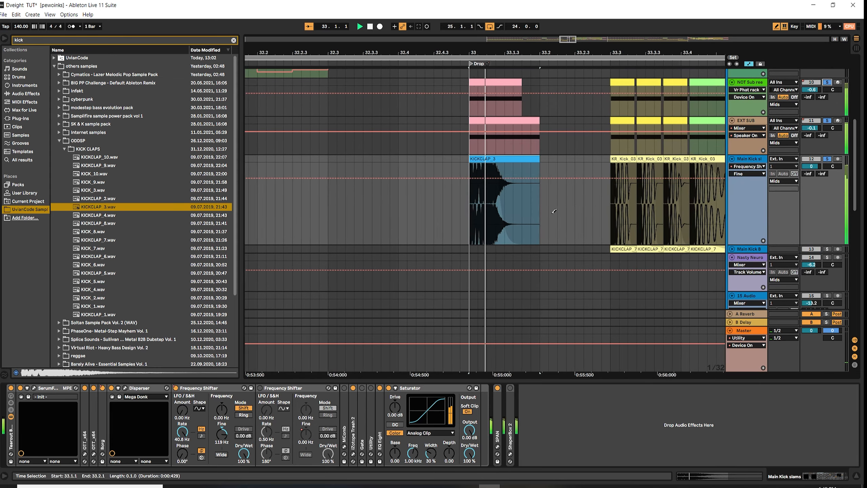
{"action": "key", "text": "space"}
{"action": "key", "text": "space"}
- Lower the first Frequency Shifter's Fine value to 30.4 Hz, auditioning the kick with the subs repeatedly
{"action": "left_click_drag", "start_coordinate": [221, 434], "coordinate": [222, 448]}
{"action": "key", "text": "space"}
{"action": "key", "text": "space"}
{"action": "key", "text": "space"}
{"action": "key", "text": "space"}
{"action": "key", "text": "space"}
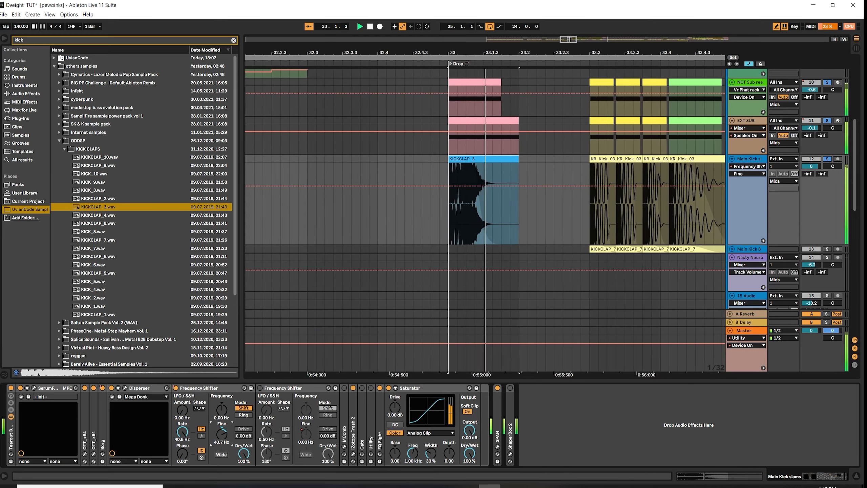
{"action": "key", "text": "space"}
{"action": "key", "text": "space"}
{"action": "key", "text": "space"}
{"action": "key", "text": "space"}
{"action": "key", "text": "space"}
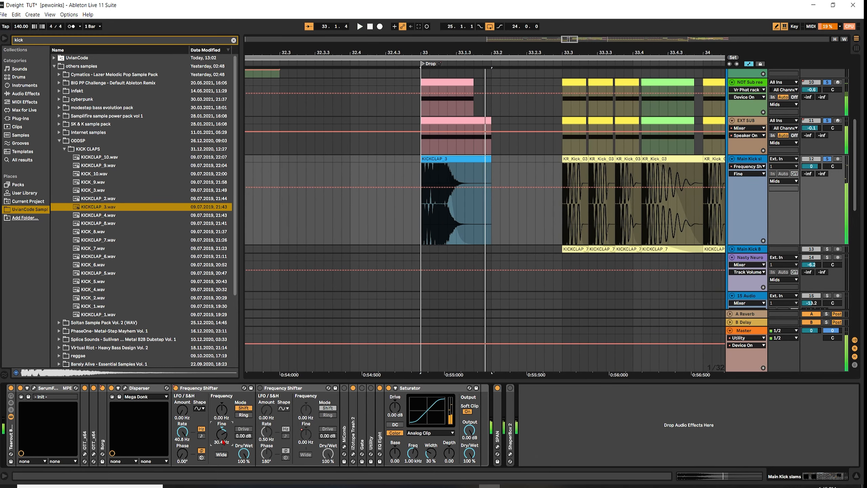
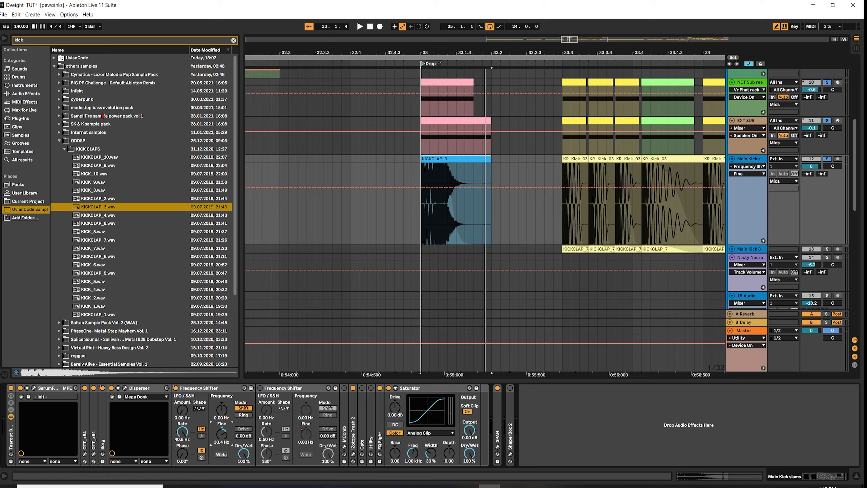
- Search the sample browser for "mach", preview the machine gun samples, and compare them with the kick at the drop
{"action": "left_click", "coordinate": [54, 59]}
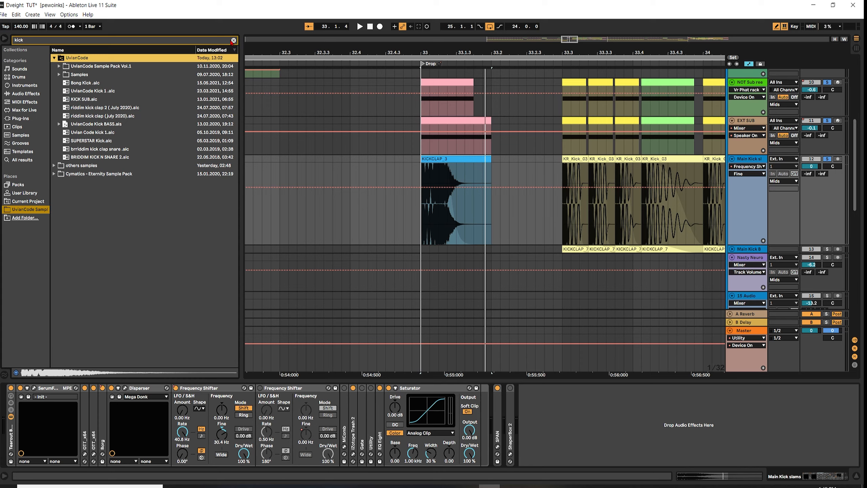
{"action": "left_click", "coordinate": [233, 40]}
{"action": "type", "text": "ma"}
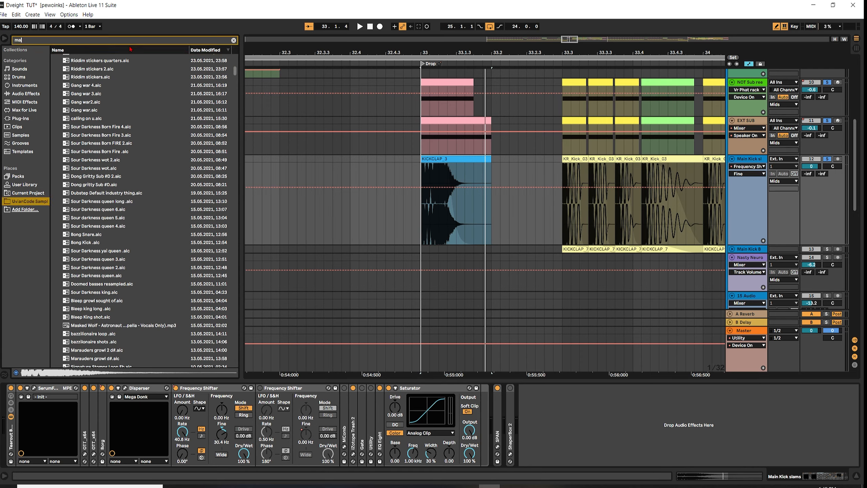
{"action": "type", "text": "ch"}
{"action": "left_click", "coordinate": [121, 66]}
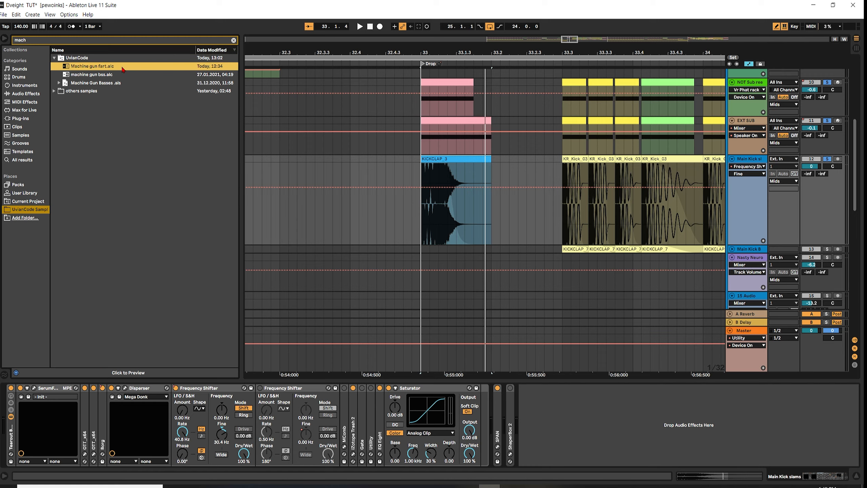
{"action": "left_click", "coordinate": [116, 74]}
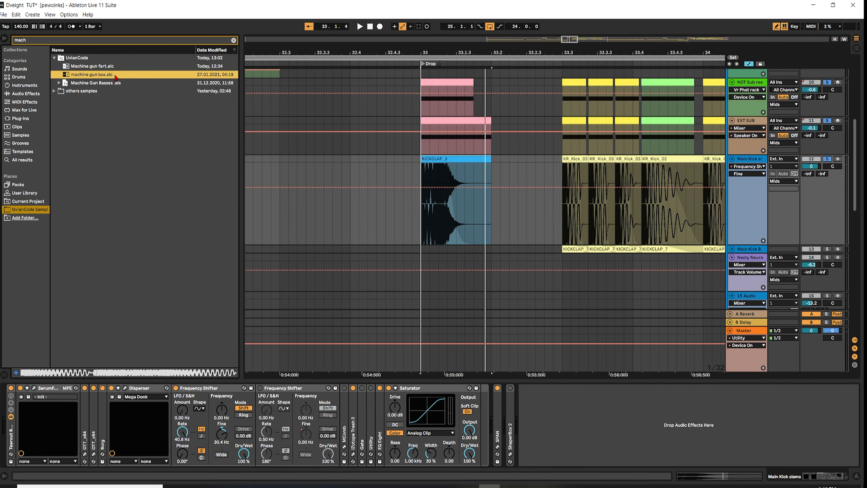
{"action": "key", "text": "space"}
{"action": "key", "text": "space"}
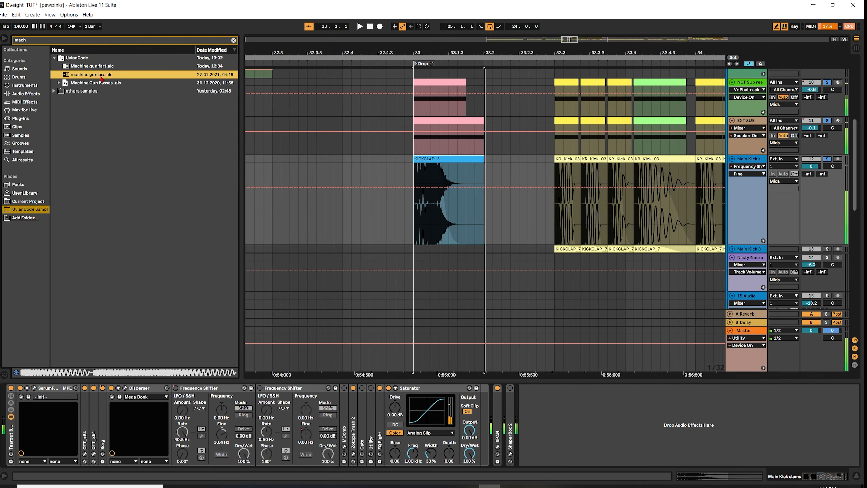
- Clear the browser search and play the drop with the main kick track unsoloed
{"action": "left_click", "coordinate": [234, 40]}
{"action": "left_click", "coordinate": [828, 159]}
{"action": "key", "text": "space"}
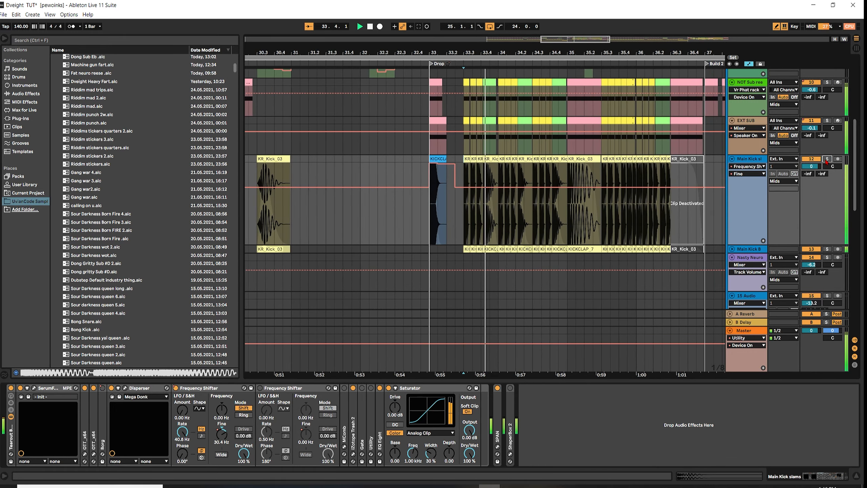
{"action": "scroll", "coordinate": [474, 234], "scroll_direction": "down", "scroll_amount": 1}
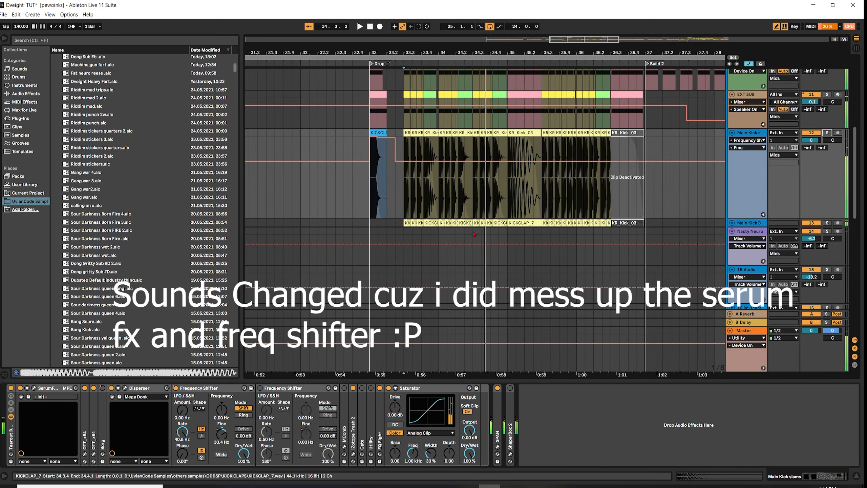
- Redraw the Frequency Shifter's Fine automation lower over the KICKCLAP_3 clip at the drop and play it back
{"action": "left_click_drag", "start_coordinate": [376, 151], "coordinate": [379, 163]}
{"action": "key", "text": "space"}
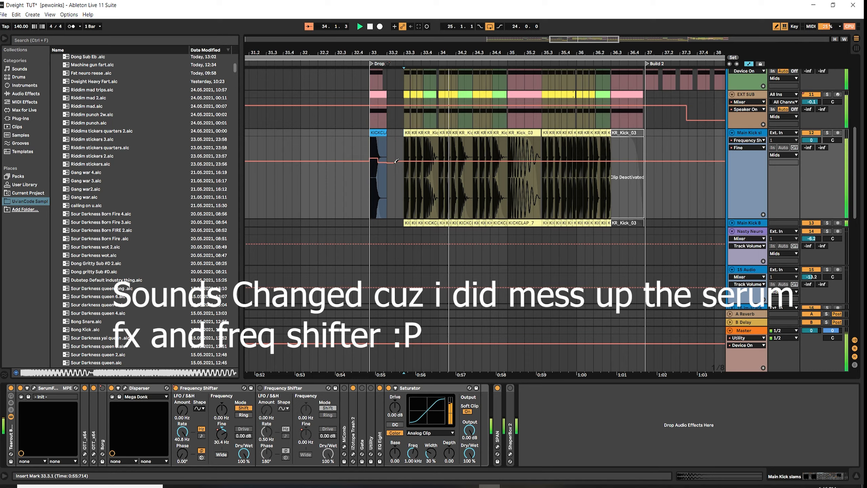
{"action": "key", "text": "space"}
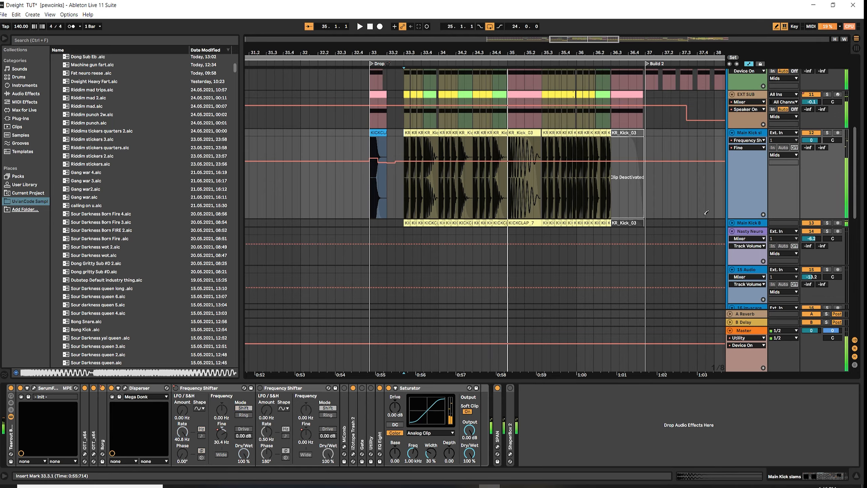
- Unfold the second main kick track and play the drop with both kick layers
{"action": "left_click", "coordinate": [731, 223]}
{"action": "key", "text": "space"}
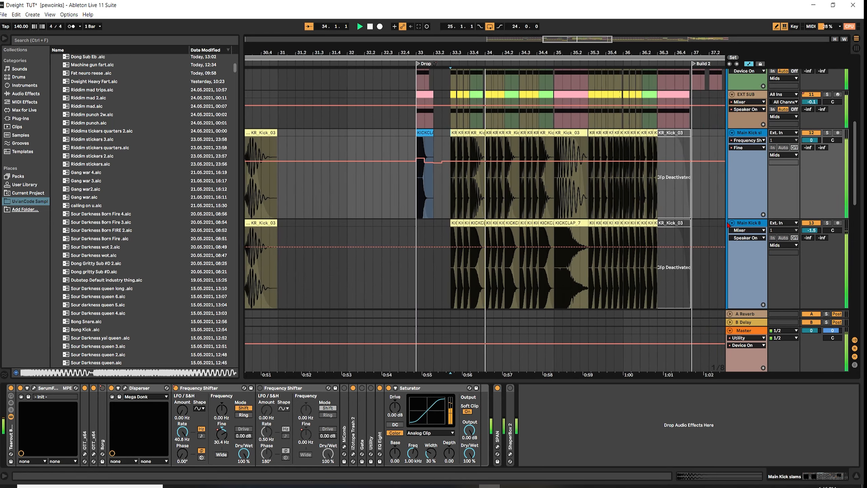
{"action": "key", "text": "space"}
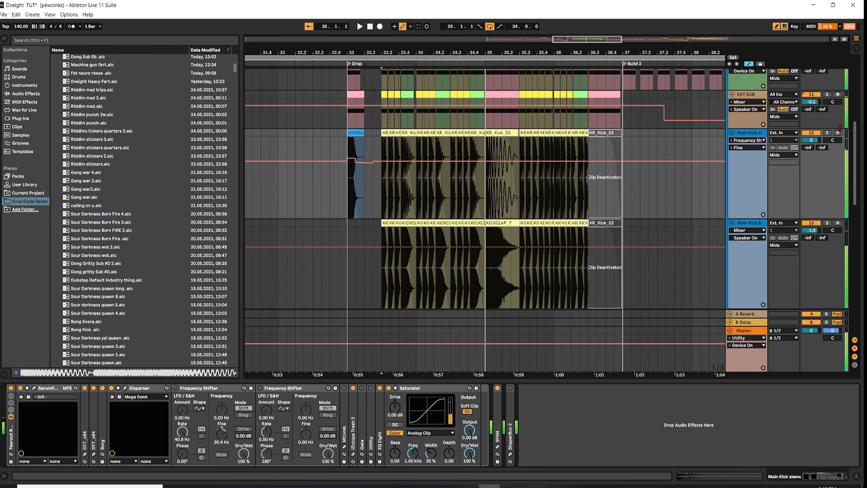
- Solo the main kick slams track and audition its processed kicks through the drop
{"action": "left_click", "coordinate": [827, 132]}
{"action": "key", "text": "space"}
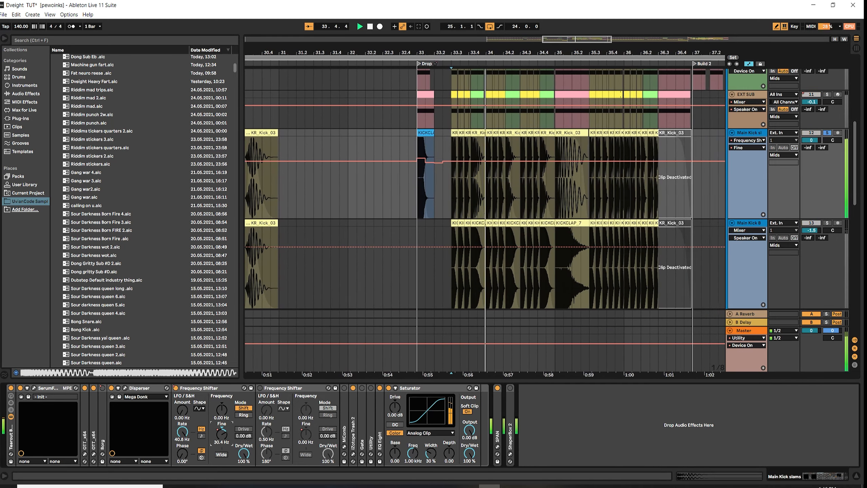
{"action": "key", "text": "space"}
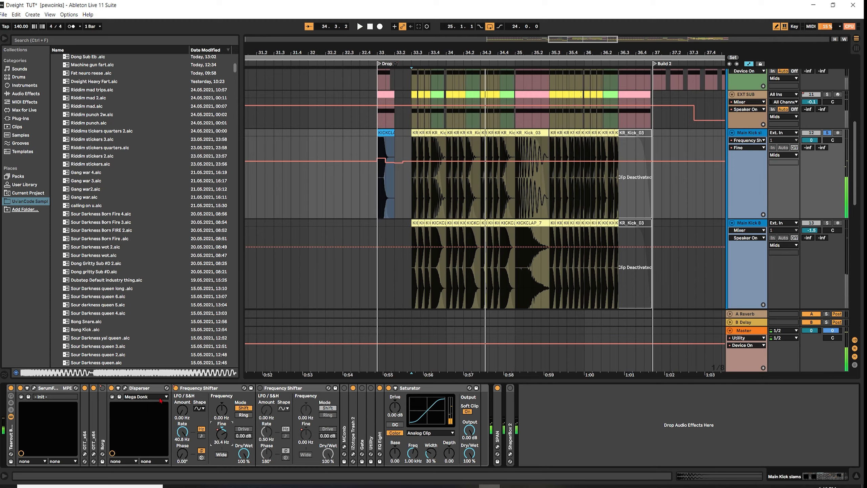
{"action": "key", "text": "space"}
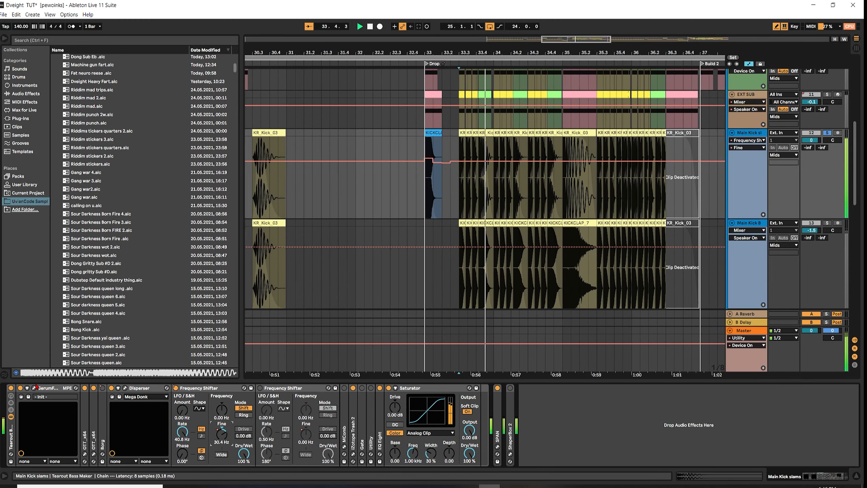
{"action": "key", "text": "space"}
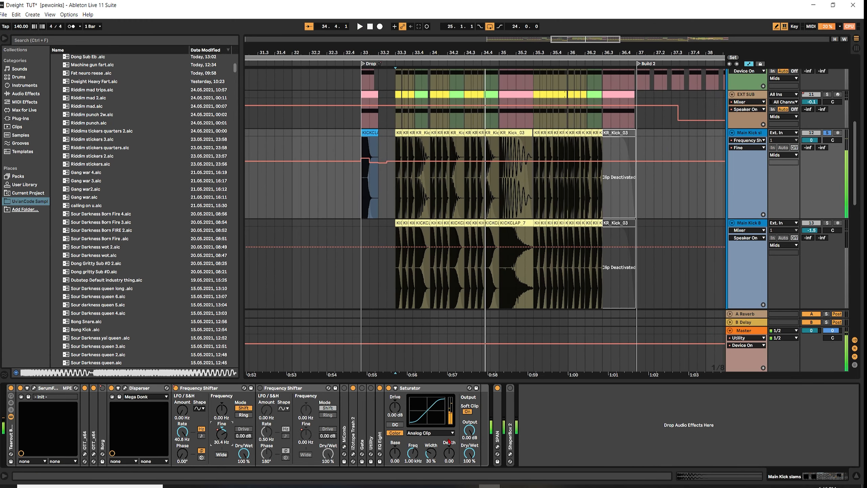
- Expand the kick chain's EQ Eight and set its low-cut band to 138 Hz with a Q of 0.49 during playback
{"action": "double_click", "coordinate": [379, 437]}
{"action": "key", "text": "space"}
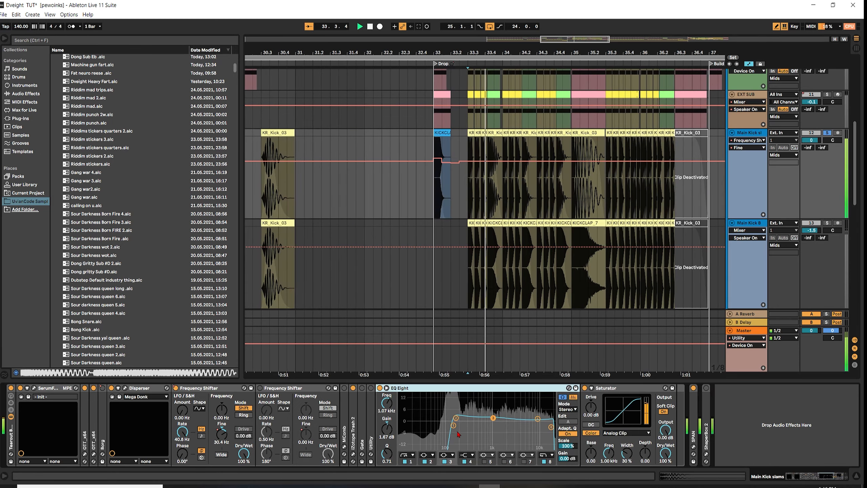
{"action": "left_click_drag", "start_coordinate": [453, 425], "coordinate": [453, 431]}
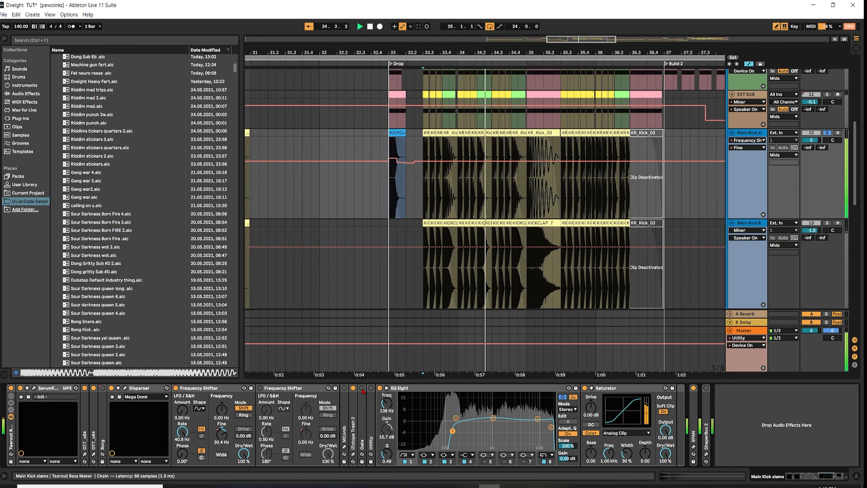
- Toggle the Gate in the main kick chain and replay the soloed kicks from the drop
{"action": "left_click", "coordinate": [362, 388]}
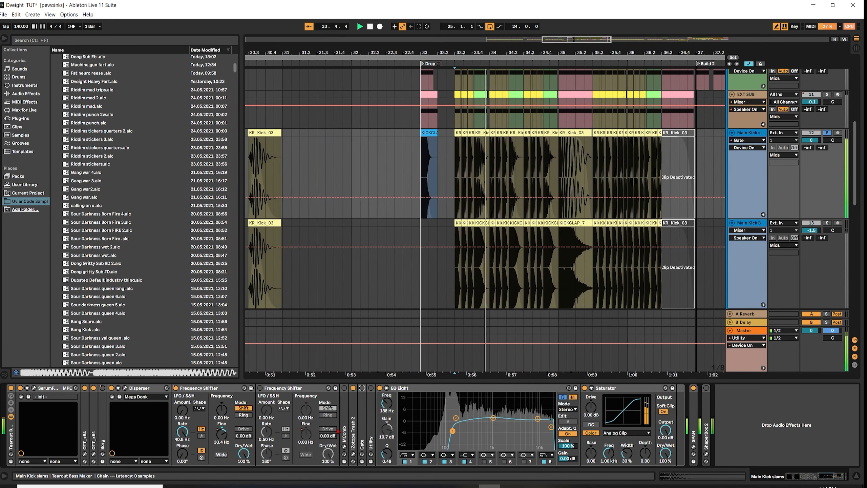
{"action": "key", "text": "space"}
{"action": "key", "text": "space"}
{"action": "key", "text": "space"}
- Set the first Frequency Shifter's LFO rate to 0.01 Hz during kick playback and fold the Disperser device
{"action": "double_click", "coordinate": [182, 432]}
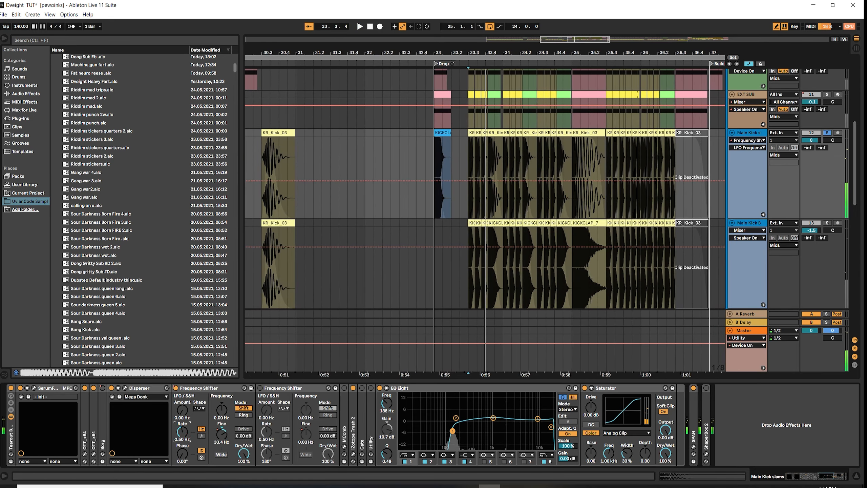
{"action": "key", "text": "space"}
{"action": "left_click_drag", "start_coordinate": [185, 433], "coordinate": [185, 475]}
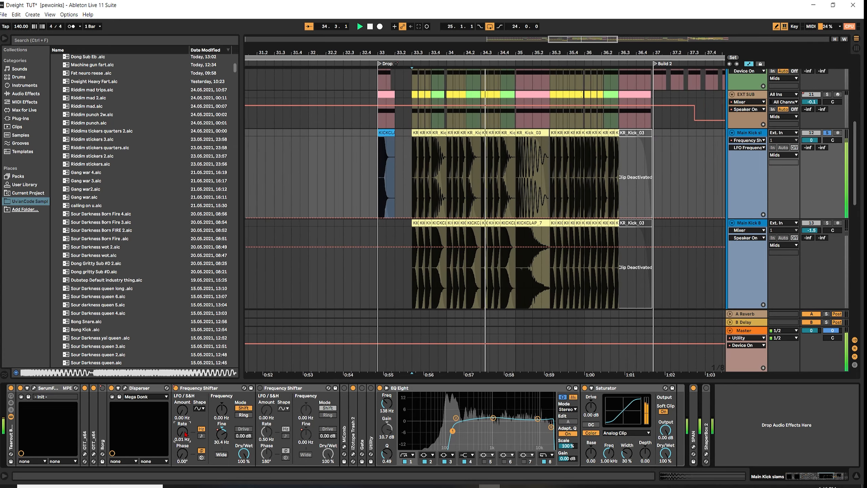
{"action": "double_click", "coordinate": [140, 388]}
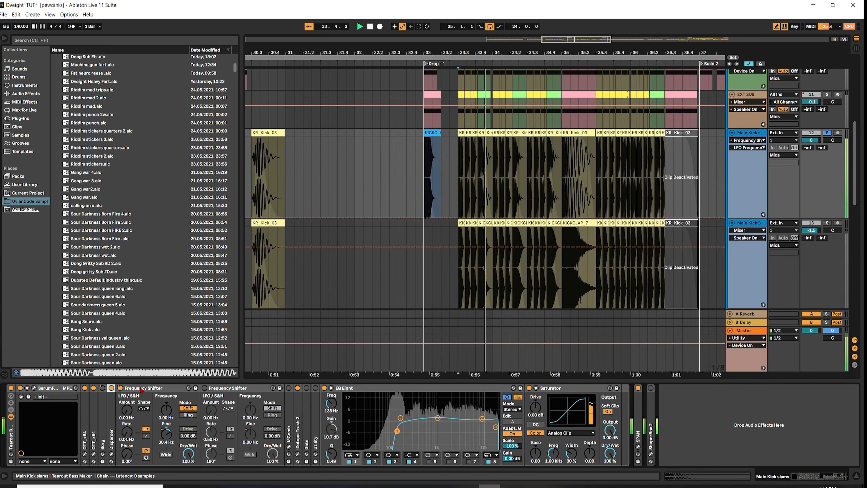
- Unsolo the main kick slams track and play its kicks with the rest of the drop
{"action": "key", "text": "space"}
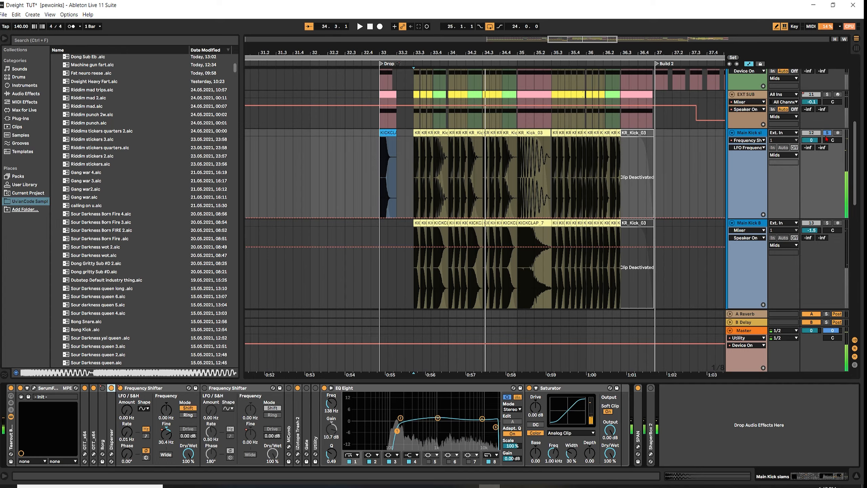
{"action": "key", "text": "space"}
{"action": "scroll", "coordinate": [708, 193], "scroll_direction": "up", "scroll_amount": 1}
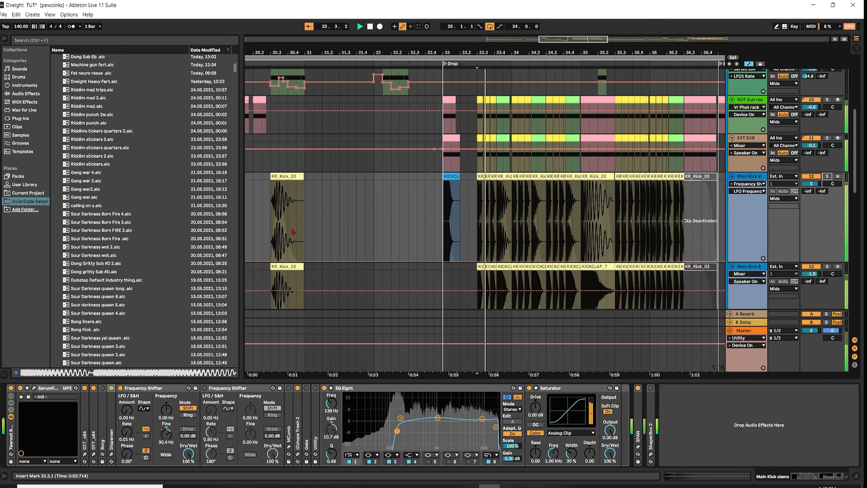
{"action": "key", "text": "space"}
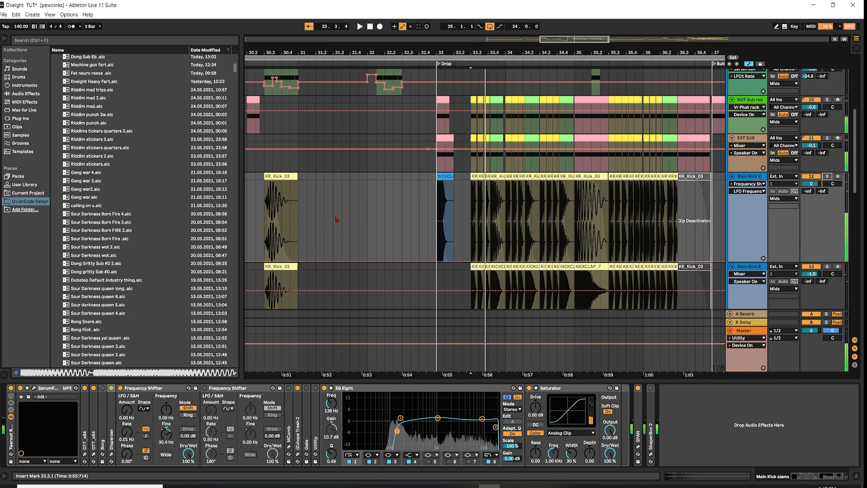
- Select the first group of main kick slam clips after the drop, from 33.3.1 to 34.1.1
{"action": "left_click_drag", "start_coordinate": [469, 215], "coordinate": [480, 215]}
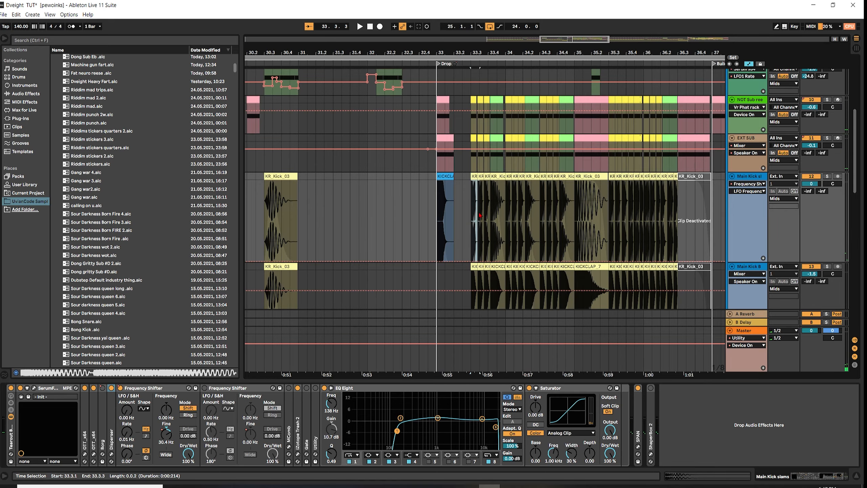
{"action": "scroll", "coordinate": [488, 218], "scroll_direction": "up", "scroll_amount": 2}
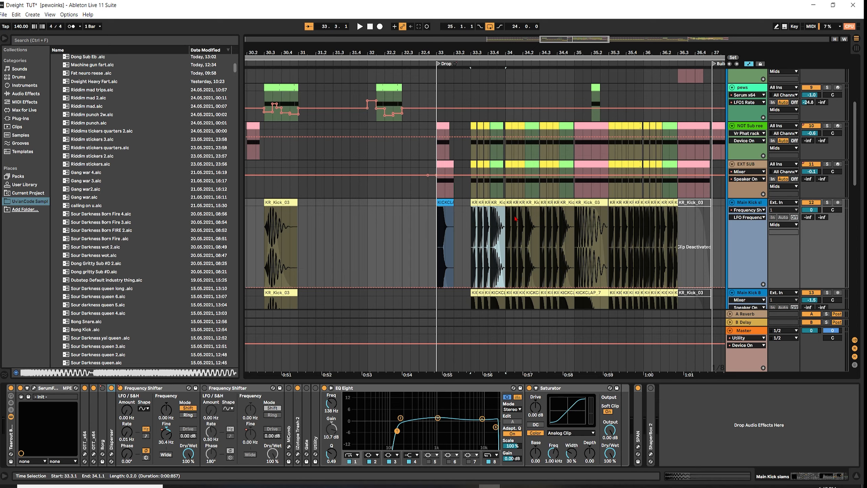
- Solo the Main Kick BASS 2 track and play the drop's kick clips from 33.3.1
{"action": "left_click", "coordinate": [445, 213]}
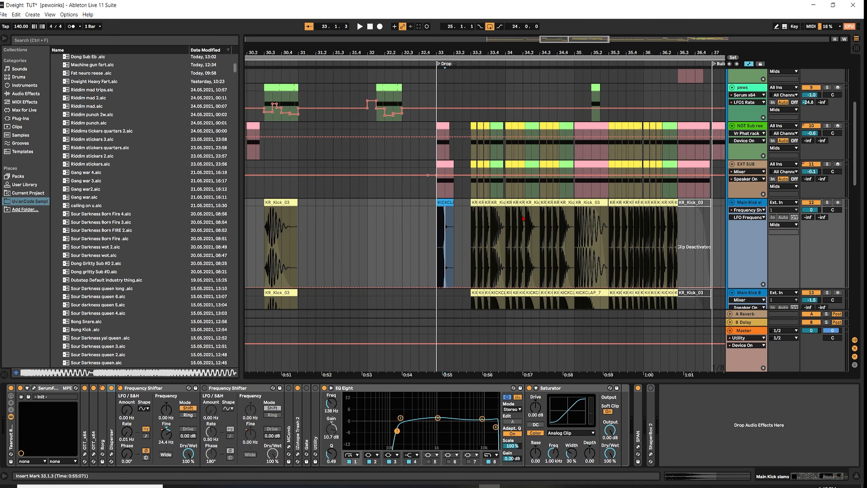
{"action": "left_click", "coordinate": [531, 220]}
{"action": "scroll", "coordinate": [471, 236], "scroll_direction": "down", "scroll_amount": 5}
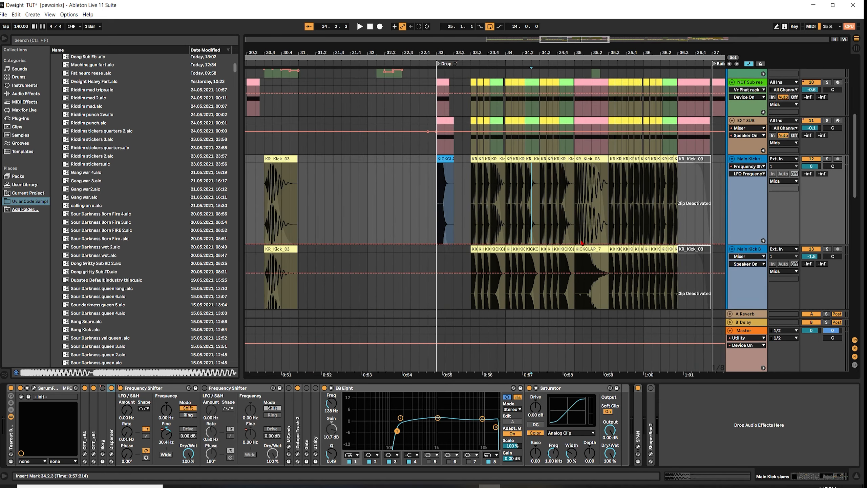
{"action": "left_click", "coordinate": [470, 236]}
{"action": "left_click", "coordinate": [826, 232]}
{"action": "key", "text": "space"}
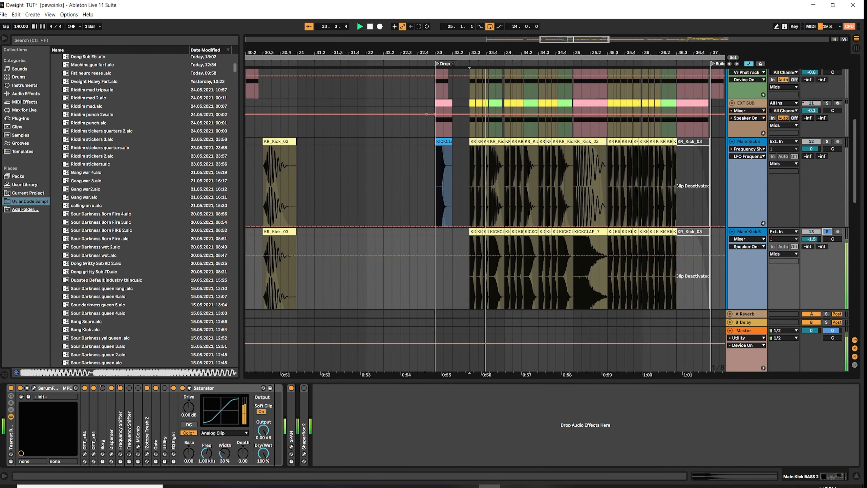
{"action": "left_click", "coordinate": [758, 235]}
{"action": "key", "text": "space"}
{"action": "scroll", "coordinate": [453, 285], "scroll_direction": "down", "scroll_amount": 2}
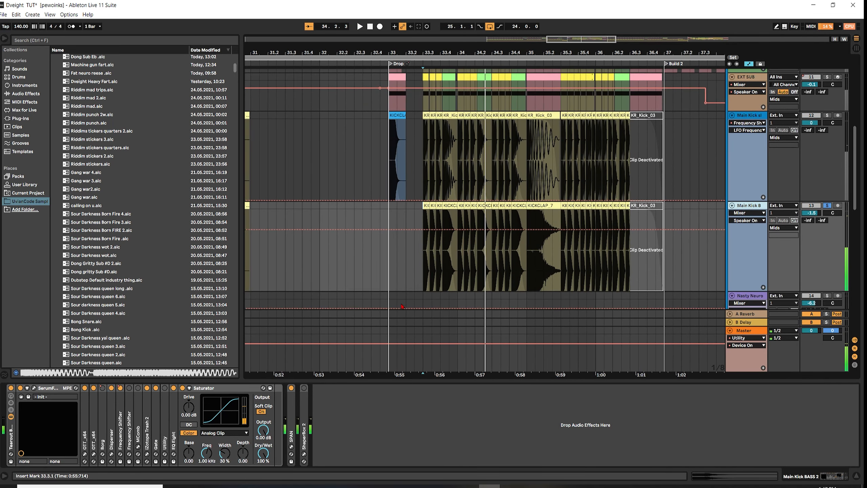
- Inspect the iZotope Trash 2 device, fold it again, and unfold the first Frequency Shifter in the chain
{"action": "double_click", "coordinate": [147, 403]}
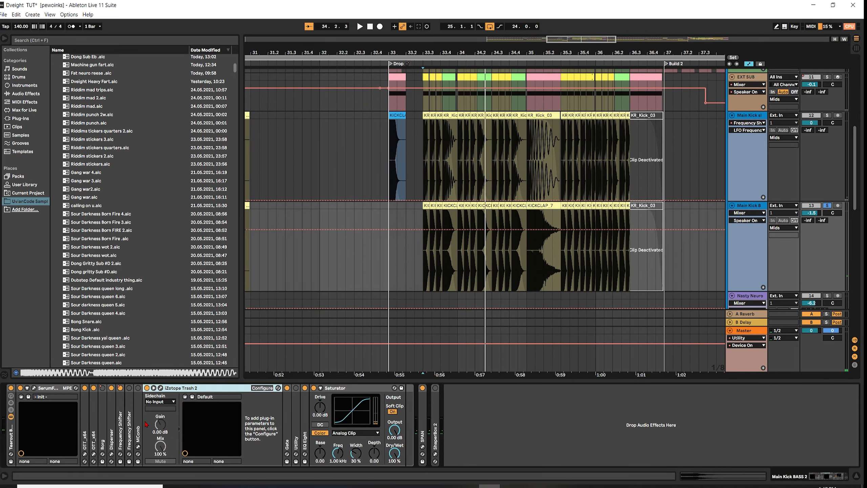
{"action": "double_click", "coordinate": [190, 388]}
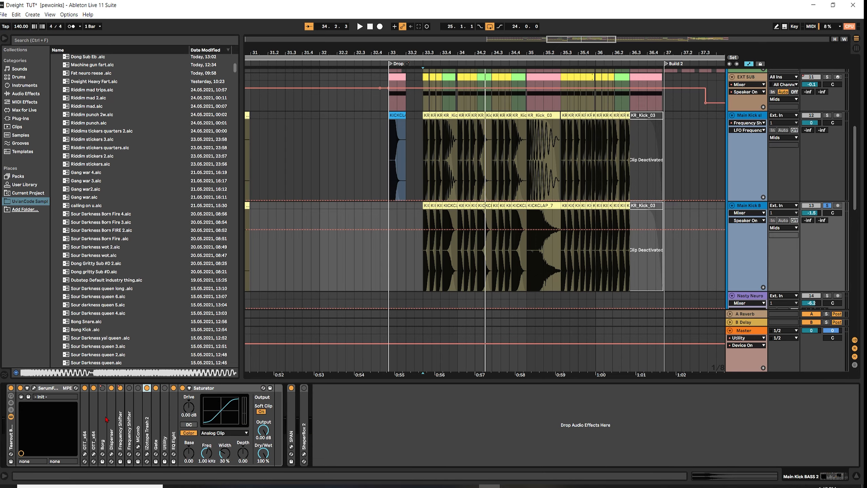
{"action": "double_click", "coordinate": [119, 422]}
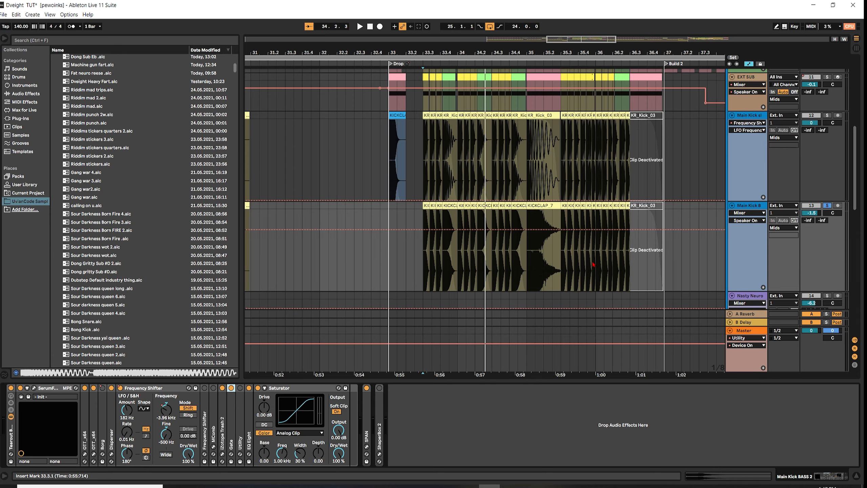
- Select the EXT SUB track to show its device chain and solo it
{"action": "left_click", "coordinate": [611, 263]}
{"action": "scroll", "coordinate": [652, 258], "scroll_direction": "down", "scroll_amount": 3}
{"action": "scroll", "coordinate": [648, 214], "scroll_direction": "up", "scroll_amount": 2}
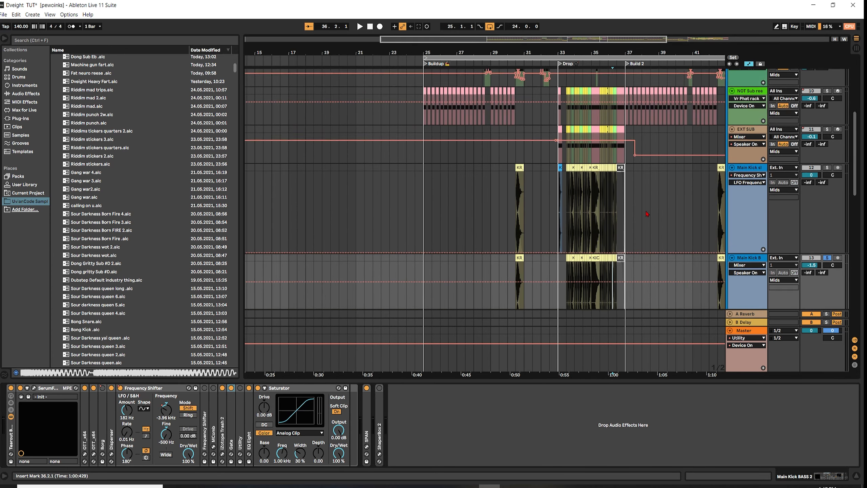
{"action": "scroll", "coordinate": [639, 210], "scroll_direction": "up", "scroll_amount": 3}
{"action": "scroll", "coordinate": [638, 209], "scroll_direction": "down", "scroll_amount": 3}
{"action": "left_click", "coordinate": [746, 156]}
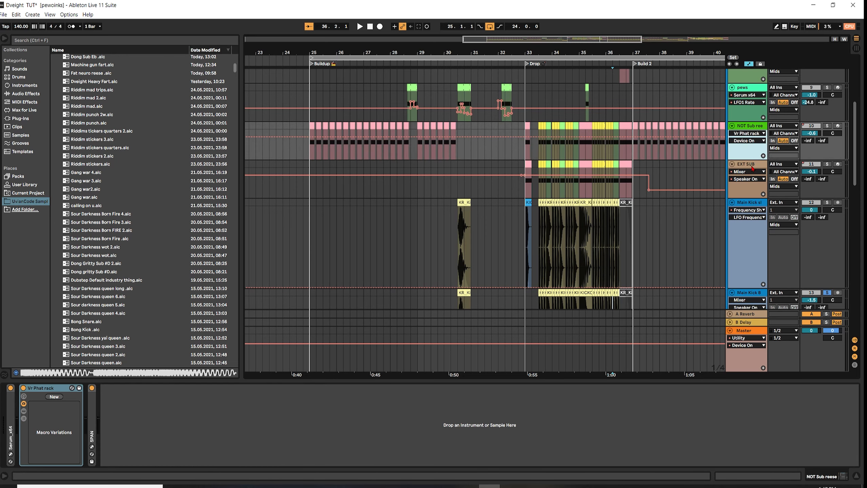
{"action": "left_click", "coordinate": [747, 163]}
{"action": "left_click", "coordinate": [827, 164]}
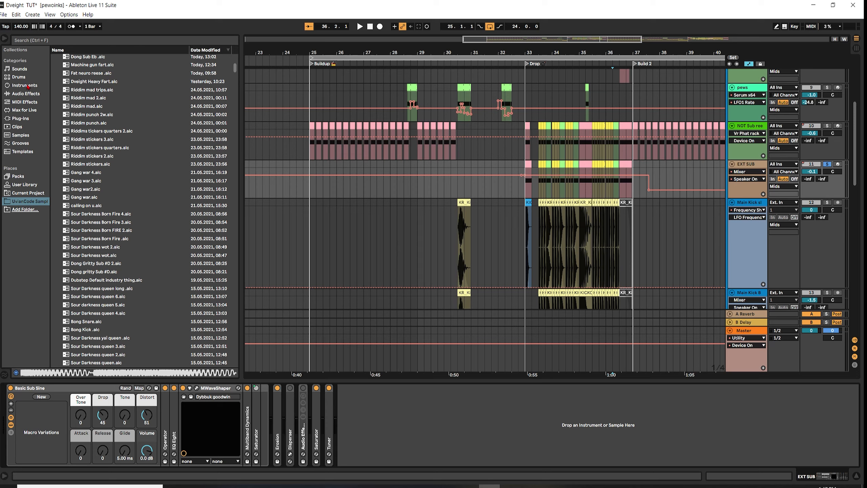
- Search the browser for "hip" in the Instruments and Audio Effects categories
{"action": "left_click", "coordinate": [35, 43]}
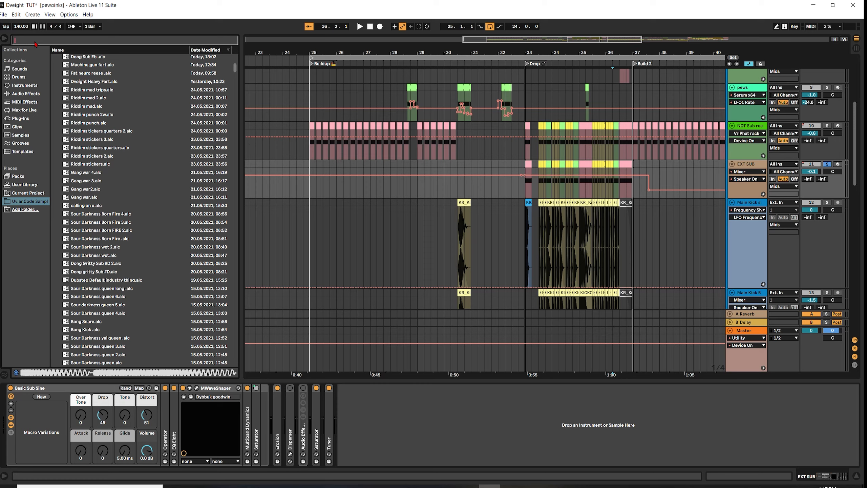
{"action": "type", "text": "s"}
{"action": "key", "text": "BackSpace"}
{"action": "type", "text": "hip"}
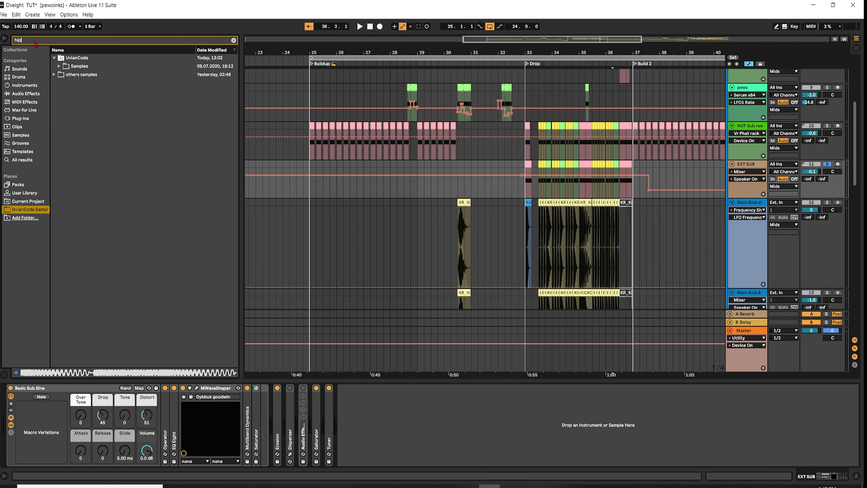
{"action": "left_click", "coordinate": [9, 87]}
{"action": "left_click", "coordinate": [15, 94]}
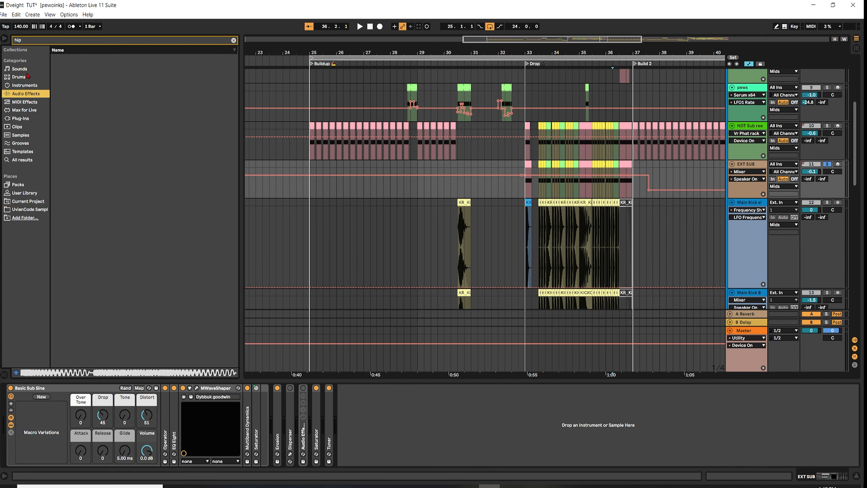
- Search the browser for "basic" and check the Max for Live, Audio Effects and Instruments categories
{"action": "left_click", "coordinate": [32, 40]}
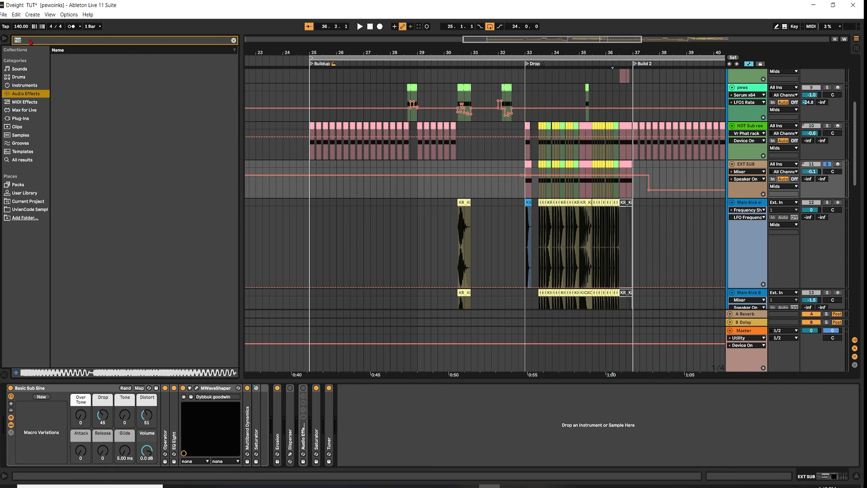
{"action": "key", "text": "BackSpace"}
{"action": "type", "text": "basic"}
{"action": "left_click", "coordinate": [35, 110]}
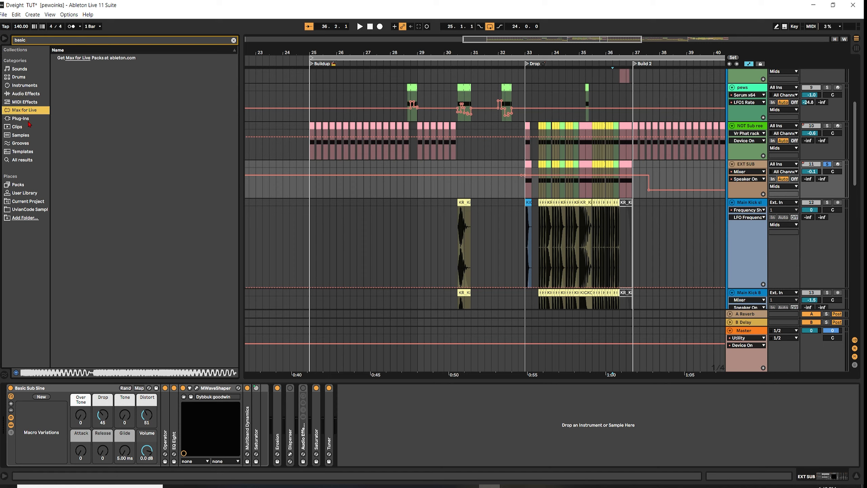
{"action": "left_click", "coordinate": [23, 94]}
{"action": "left_click", "coordinate": [25, 85]}
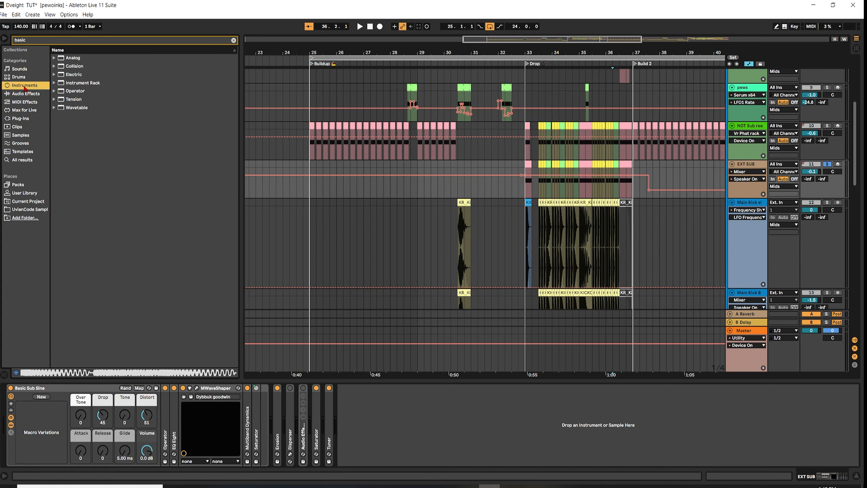
{"action": "left_click", "coordinate": [24, 94]}
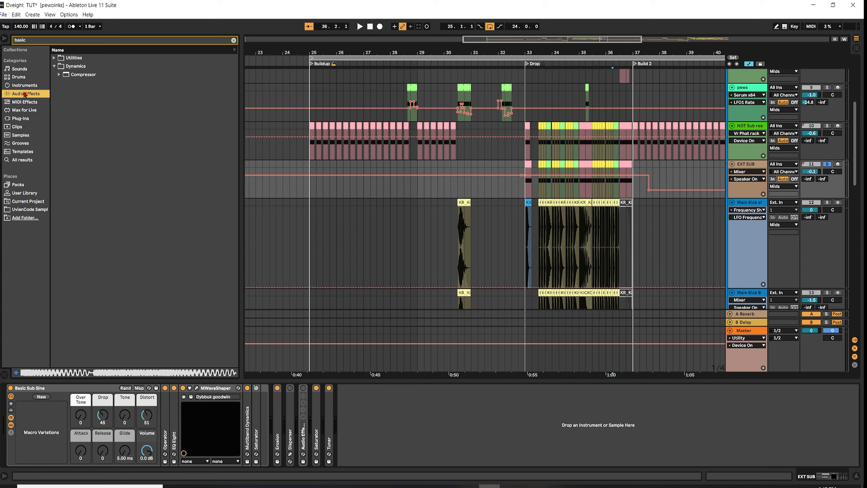
{"action": "left_click", "coordinate": [24, 86]}
- Expand the Instrument Rack folder and look inside its Bass category
{"action": "left_click", "coordinate": [67, 83]}
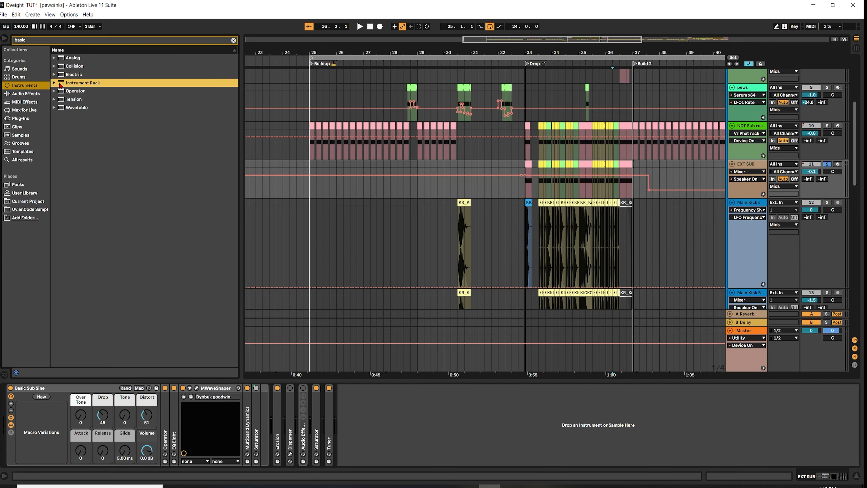
{"action": "left_click", "coordinate": [55, 84]}
{"action": "left_click", "coordinate": [59, 91]}
{"action": "left_click", "coordinate": [59, 91]}
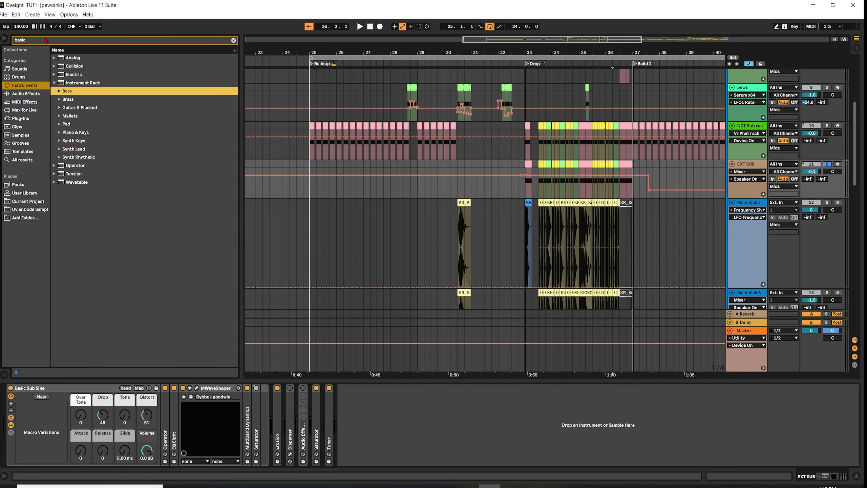
- Search the instruments for "sub" and select Basic Sub Boom.adg in the Instrument Rack's Bass category
{"action": "left_click", "coordinate": [44, 41]}
{"action": "key", "text": "ctrl+a"}
{"action": "type", "text": "sub"}
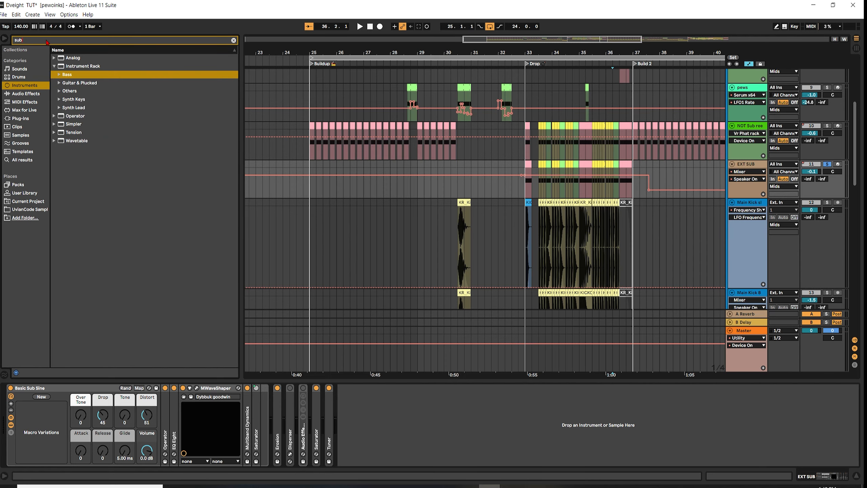
{"action": "left_click", "coordinate": [59, 75]}
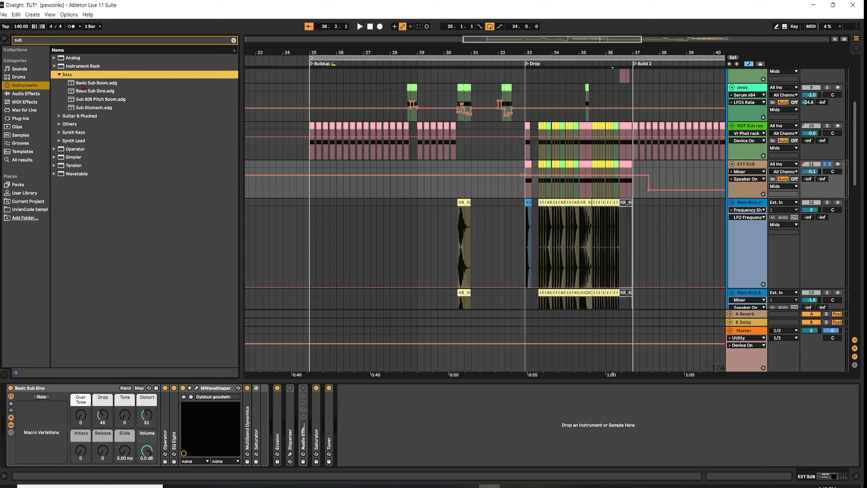
{"action": "left_click", "coordinate": [83, 82]}
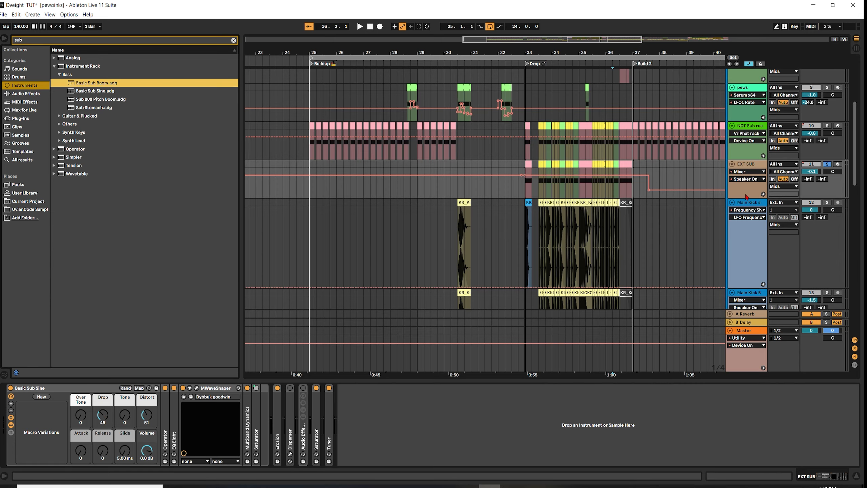
- Solo the NOT Sub reese track and play the drop section
{"action": "left_click", "coordinate": [827, 126]}
{"action": "key", "text": "space"}
{"action": "key", "text": "space"}
{"action": "key", "text": "space"}
{"action": "key", "text": "space"}
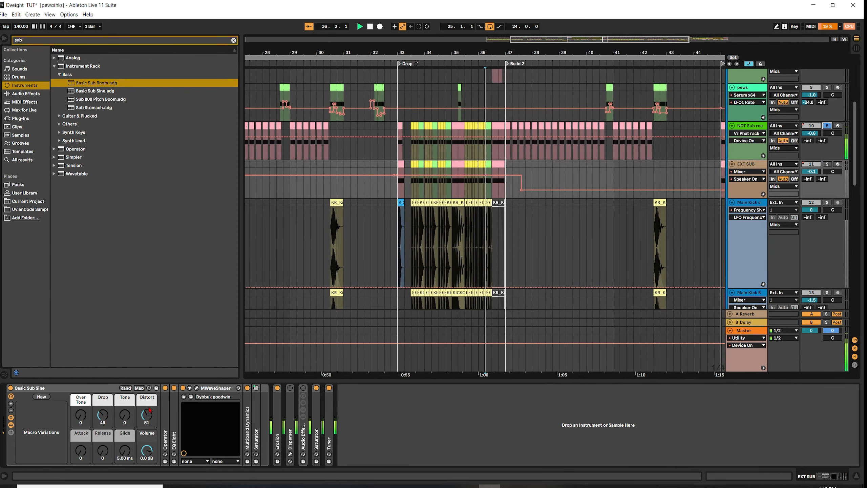
- Solo the EXT SUB track and play its clips within the drop
{"action": "left_click", "coordinate": [827, 164]}
{"action": "key", "text": "space"}
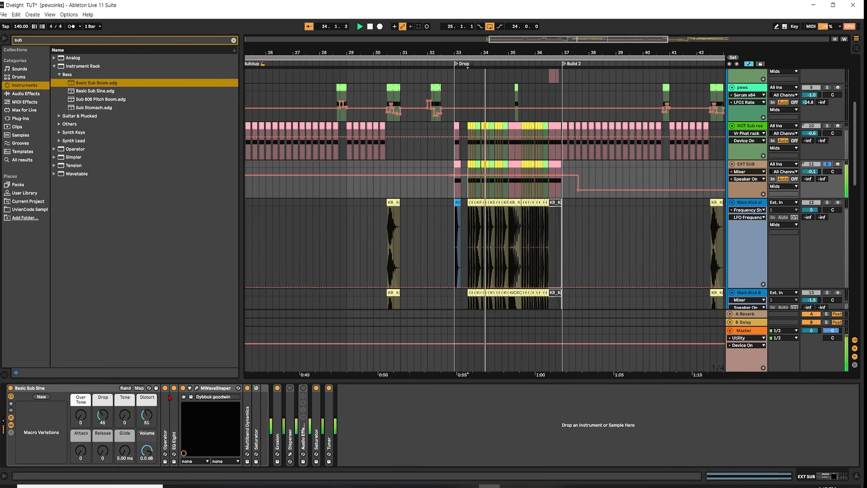
{"action": "left_click", "coordinate": [479, 191]}
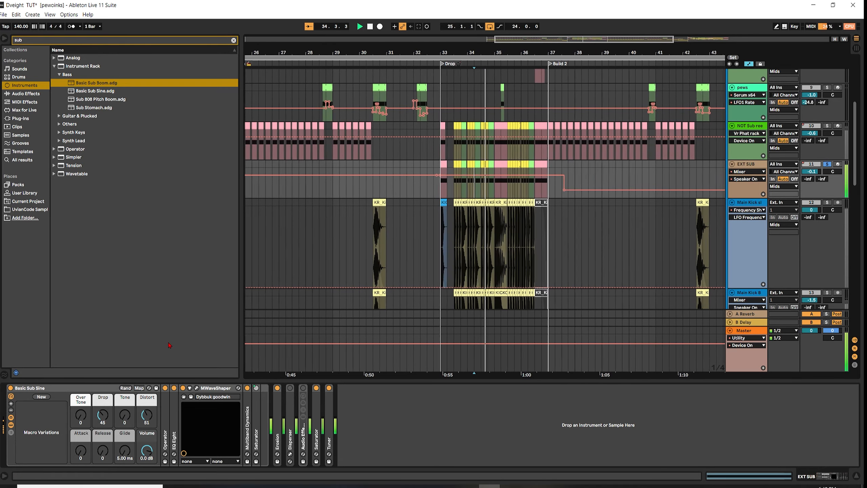
{"action": "key", "text": "space"}
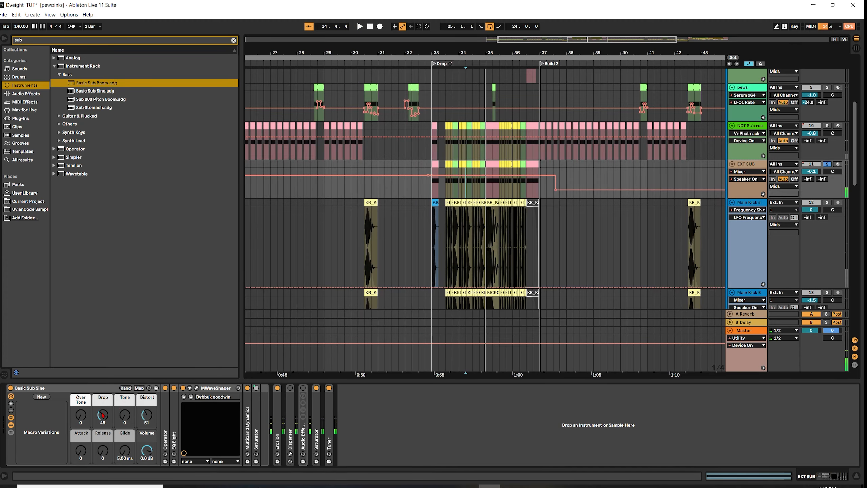
- Set the Drop macro of the Basic Sub Sine rack to 0 and play the sub
{"action": "left_click", "coordinate": [102, 415]}
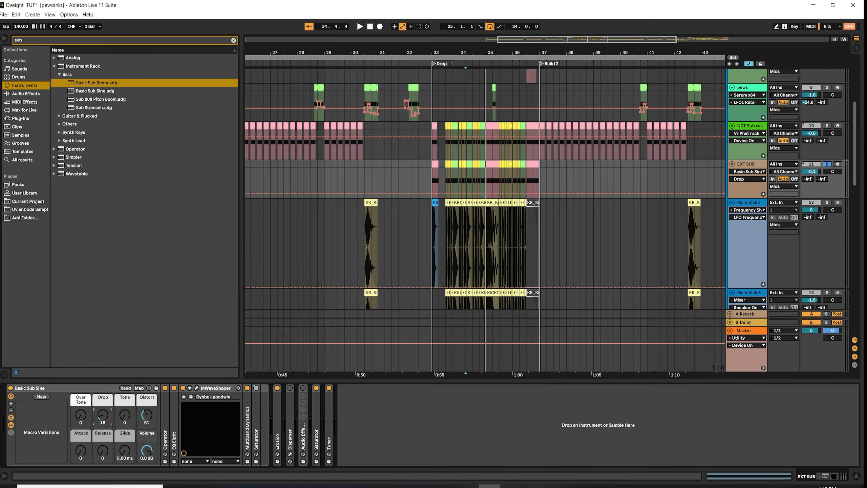
{"action": "key", "text": "space"}
{"action": "key", "text": "space"}
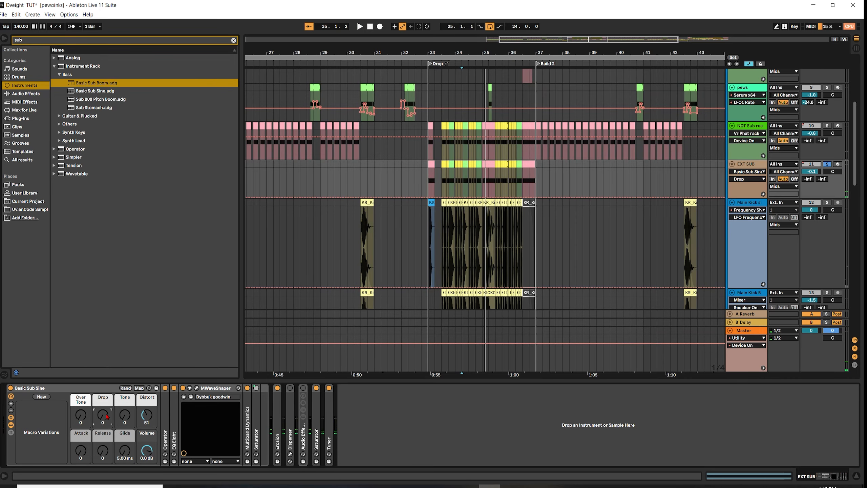
- Set the Basic Sub Sine rack's Drop macro to 43 and play the soloed sub
{"action": "left_click_drag", "start_coordinate": [107, 417], "coordinate": [107, 404]}
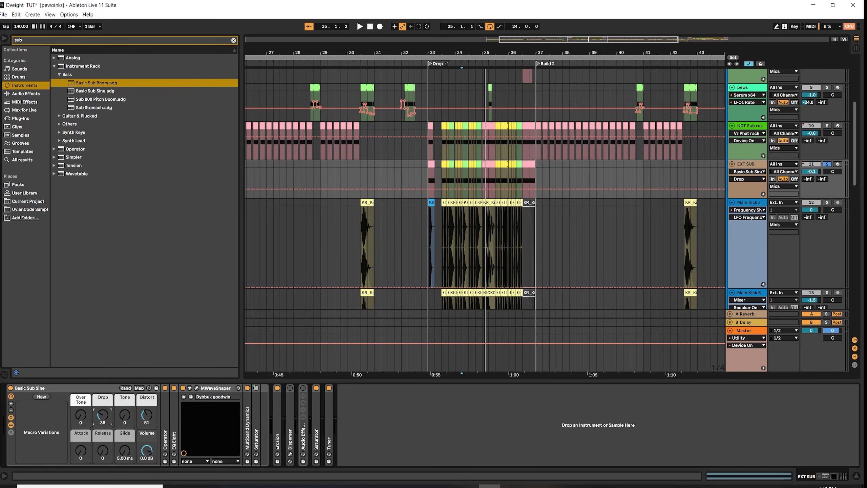
{"action": "key", "text": "space"}
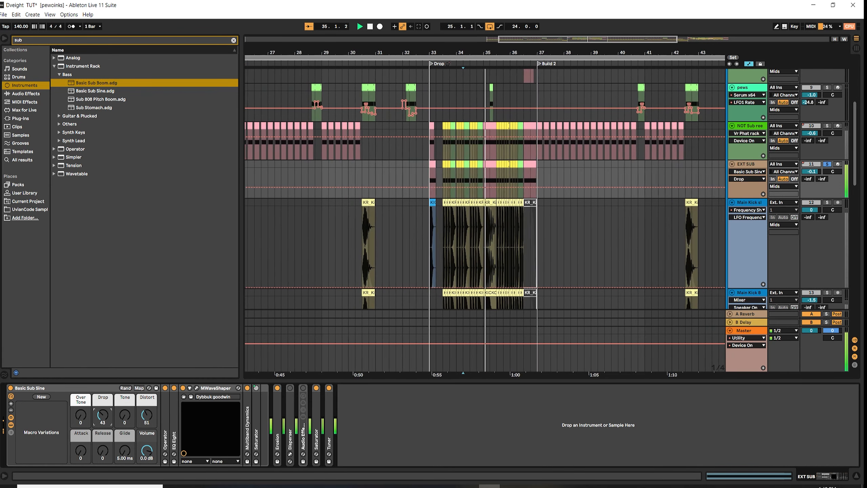
{"action": "key", "text": "space"}
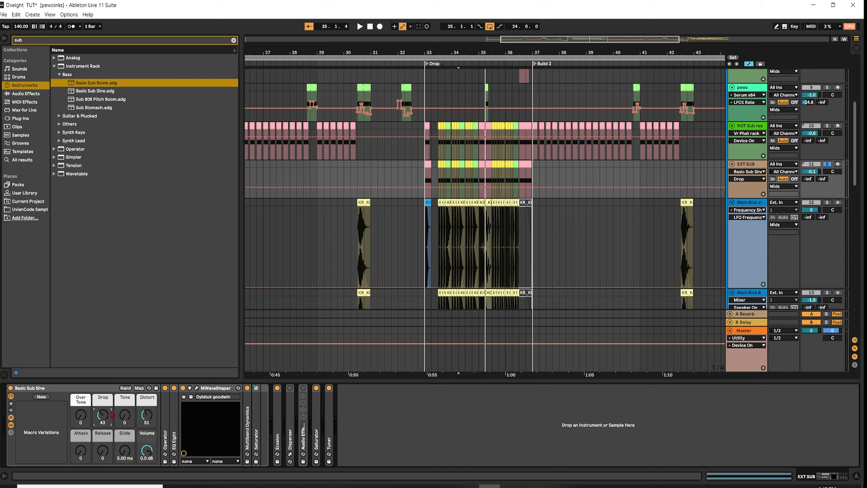
{"action": "key", "text": "space"}
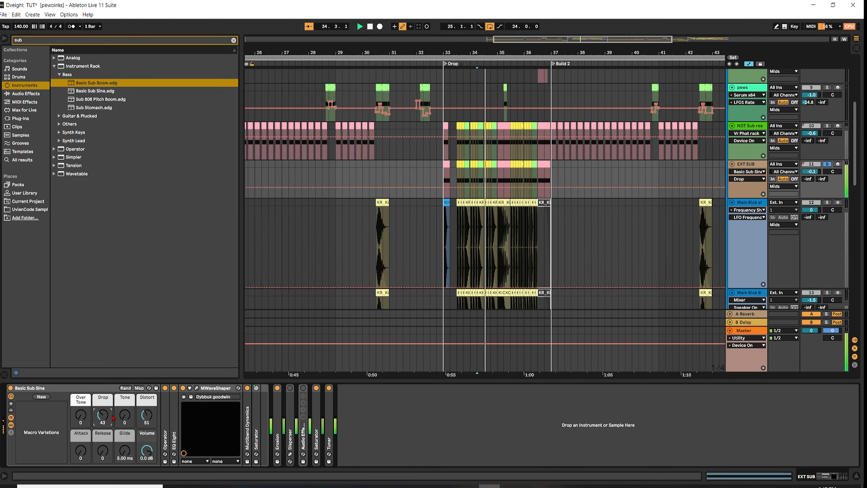
{"action": "key", "text": "space"}
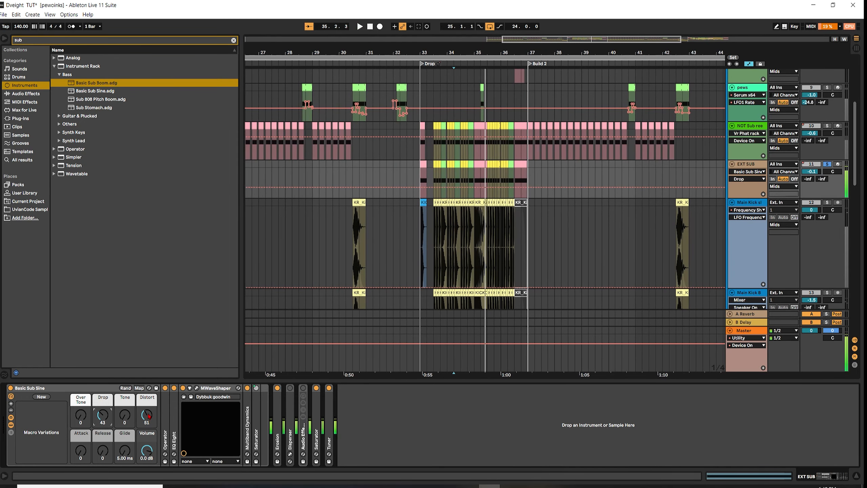
- Set the Basic Sub Sine rack's Distort macro to 57 and play the drop
{"action": "left_click_drag", "start_coordinate": [147, 416], "coordinate": [147, 437]}
{"action": "key", "text": "space"}
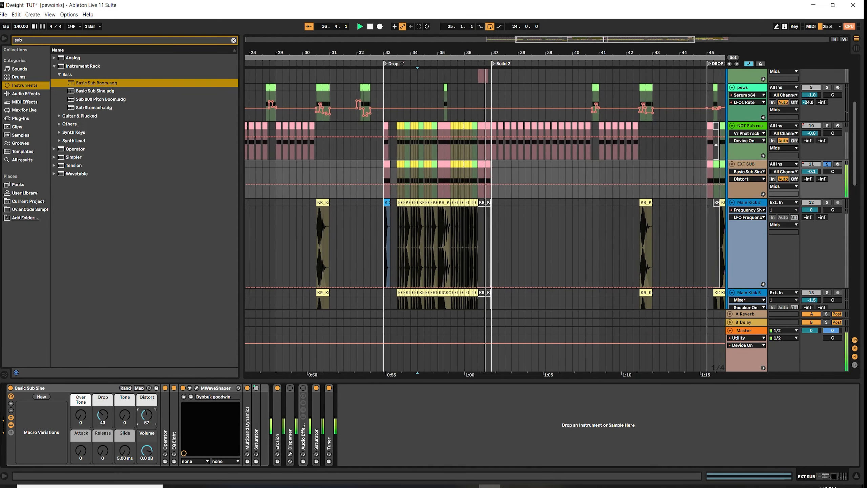
{"action": "key", "text": "space"}
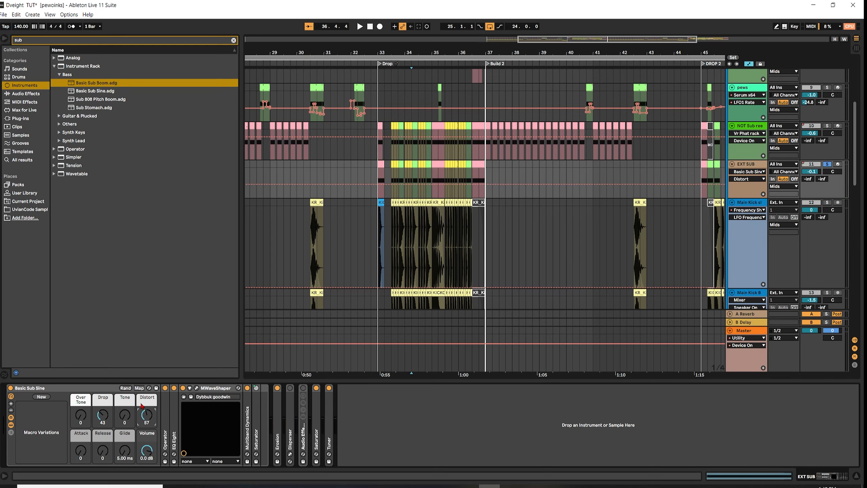
- Play the soloed sub while examining the Operator device in the Basic Sub Sine chain, and fold it again
{"action": "key", "text": "space"}
{"action": "double_click", "coordinate": [166, 401]}
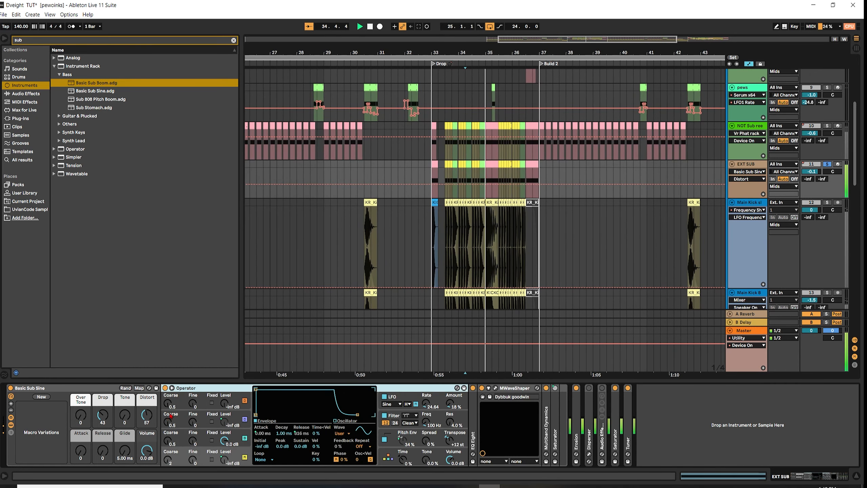
{"action": "key", "text": "space"}
{"action": "double_click", "coordinate": [187, 390]}
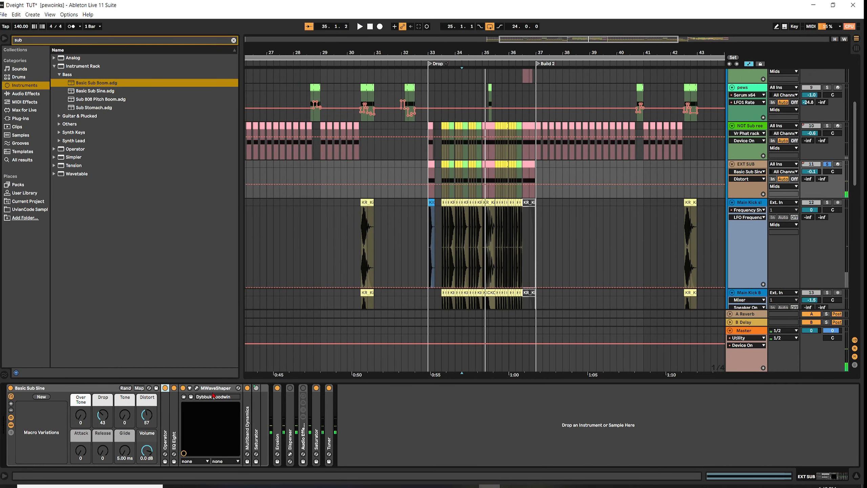
- Inspect the MWaveShaper plugin window on the EXT SUB track, play the sub through it, and close the window
{"action": "left_click", "coordinate": [197, 388]}
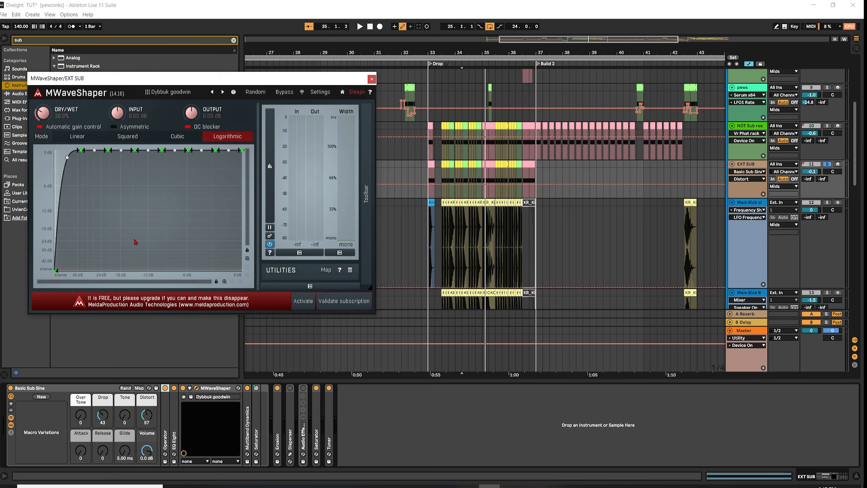
{"action": "left_click", "coordinate": [184, 390]}
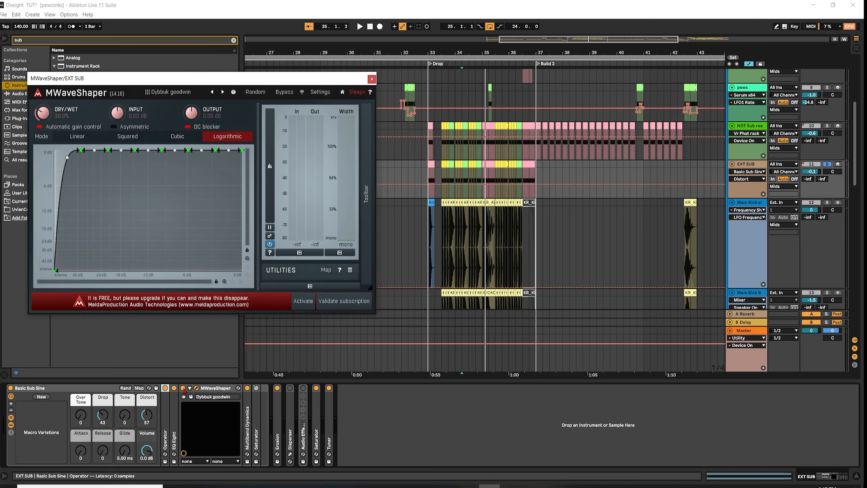
{"action": "key", "text": "space"}
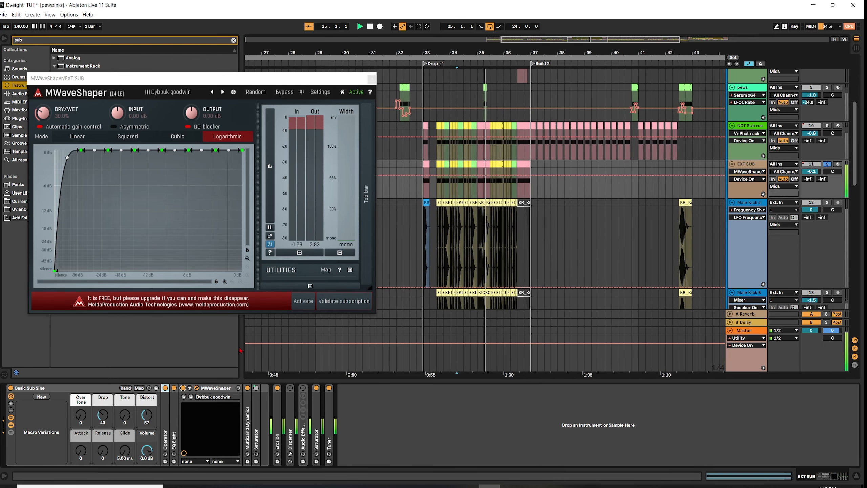
{"action": "key", "text": "space"}
{"action": "left_click", "coordinate": [372, 78]}
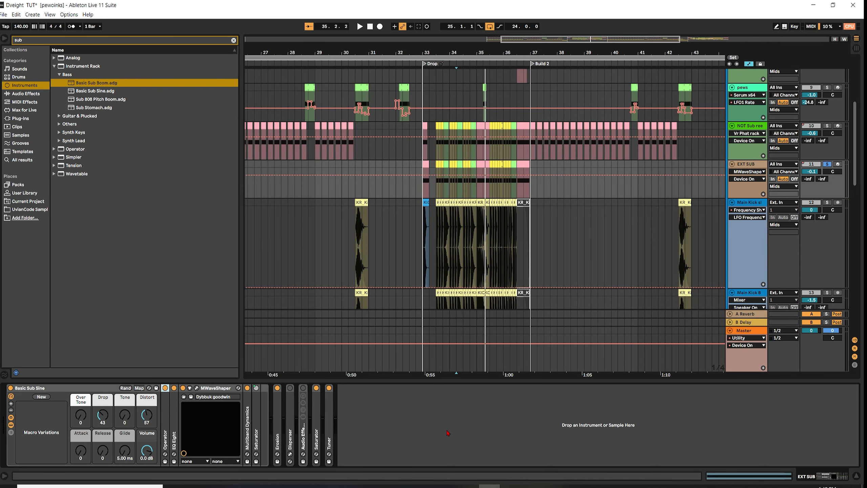
- Check the Saturator's settings on the EXT SUB track, then unsolo the track during drop playback
{"action": "double_click", "coordinate": [320, 433]}
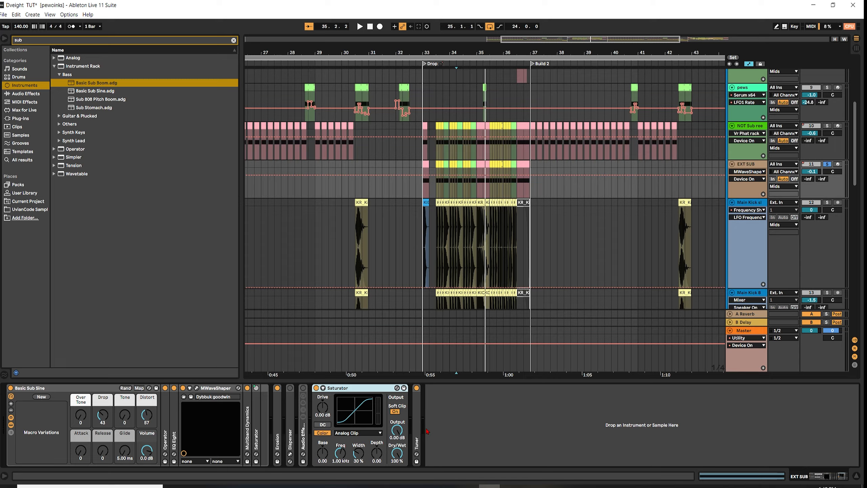
{"action": "double_click", "coordinate": [353, 388]}
{"action": "key", "text": "space"}
{"action": "left_click", "coordinate": [826, 165]}
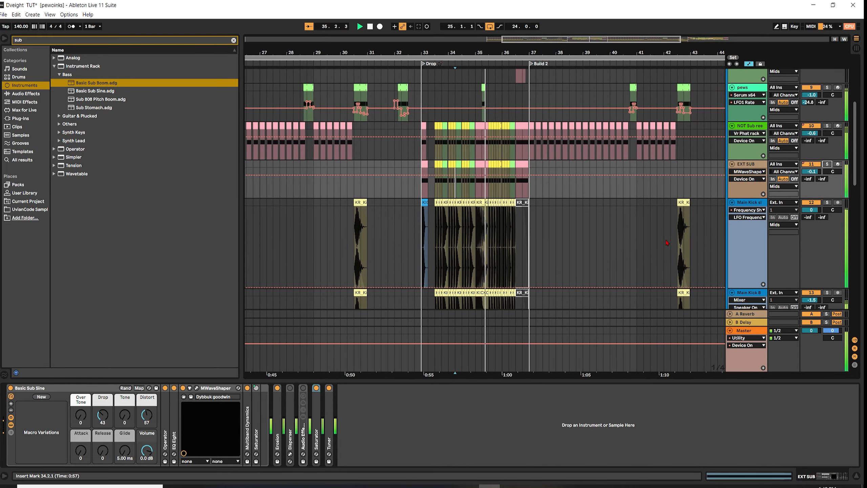
{"action": "scroll", "coordinate": [493, 197], "scroll_direction": "up", "scroll_amount": 2}
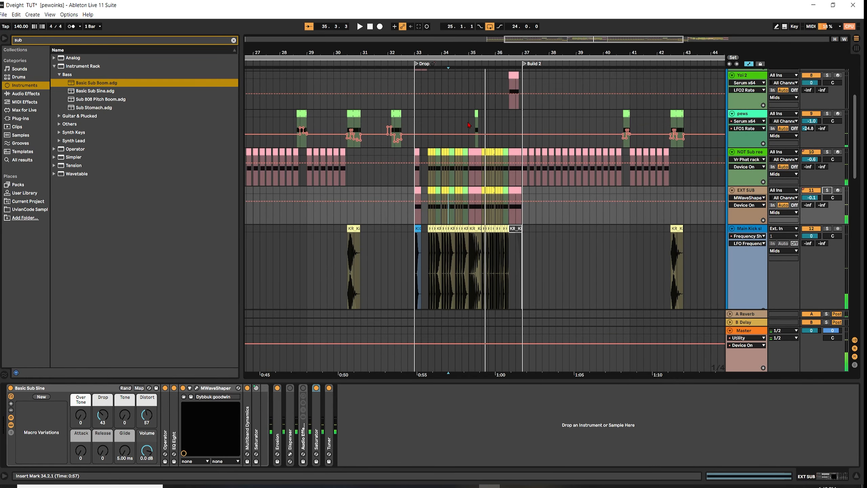
{"action": "key", "text": "space"}
- Solo the pews track and play its clips in the bars before the drop
{"action": "left_click", "coordinate": [469, 125]}
{"action": "scroll", "coordinate": [493, 124], "scroll_direction": "left", "scroll_amount": 3}
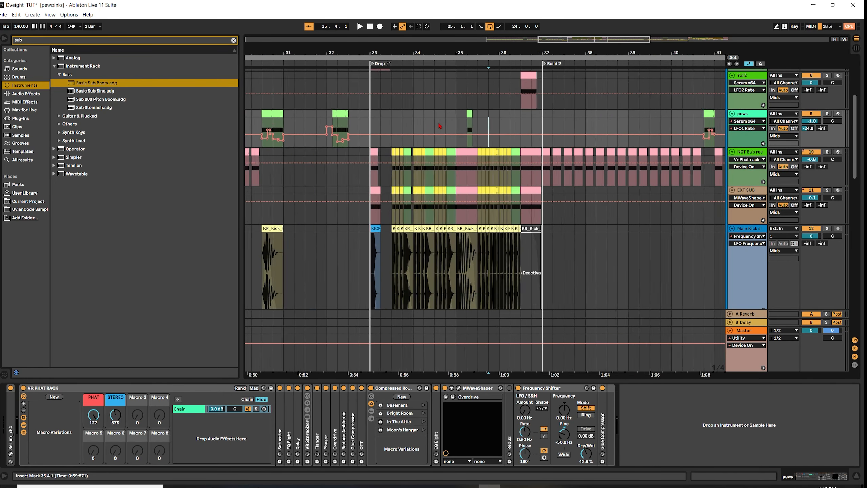
{"action": "left_click", "coordinate": [391, 119]}
{"action": "key", "text": "plus"}
{"action": "key", "text": "minus"}
{"action": "key", "text": "minus"}
{"action": "left_click", "coordinate": [386, 121]}
{"action": "key", "text": "plus"}
{"action": "key", "text": "minus"}
{"action": "key", "text": "minus"}
{"action": "key", "text": "plus"}
{"action": "key", "text": "plus"}
{"action": "key", "text": "plus"}
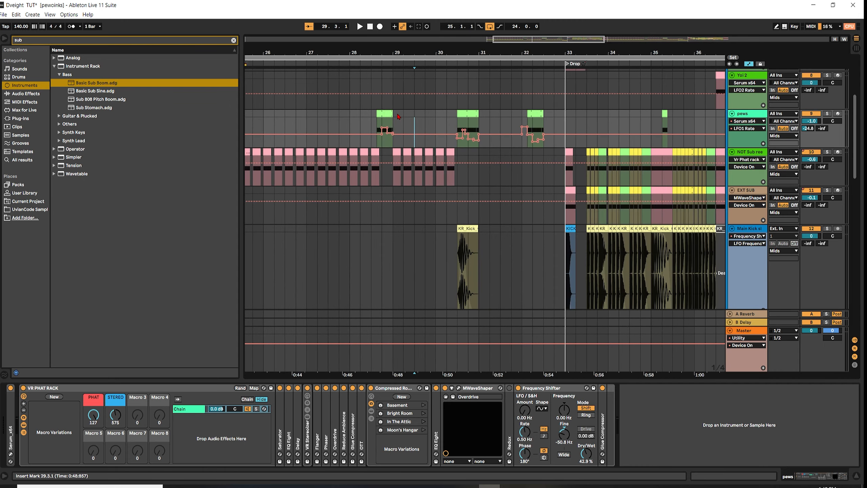
{"action": "left_click", "coordinate": [385, 114]}
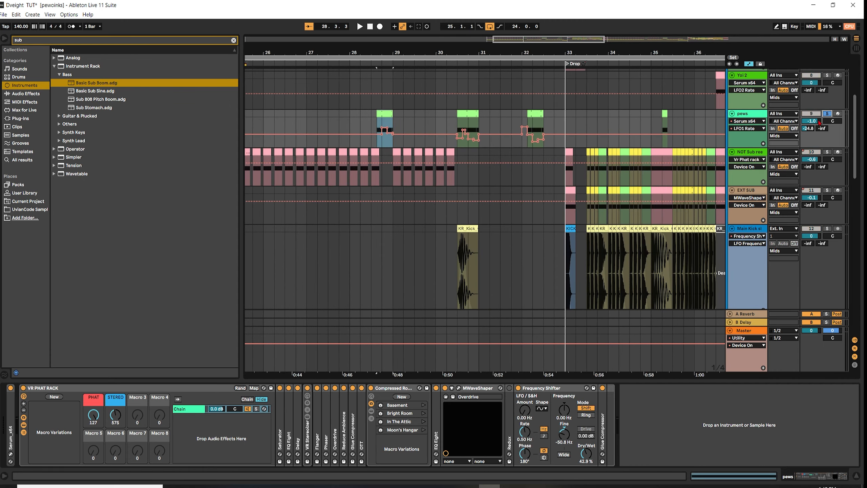
{"action": "key", "text": "space"}
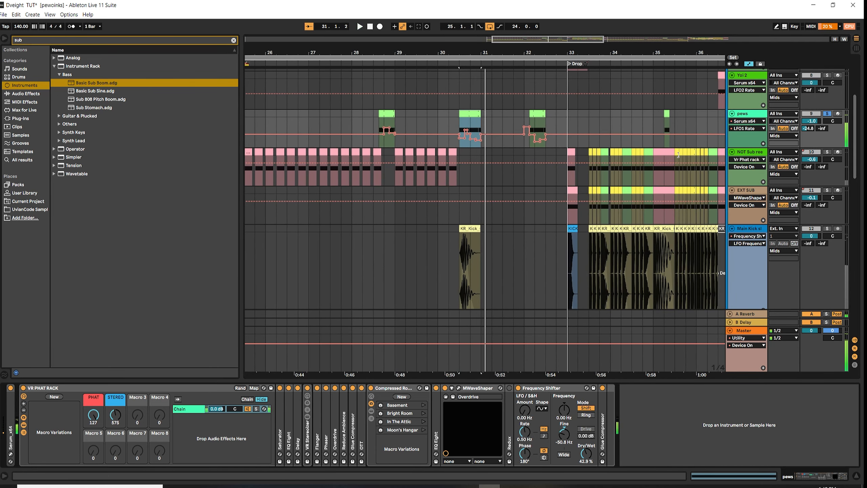
- Open Serum on the pews track and browse oscillator A's user and spectral wavetables, keeping Nanotec
{"action": "left_click", "coordinate": [10, 453]}
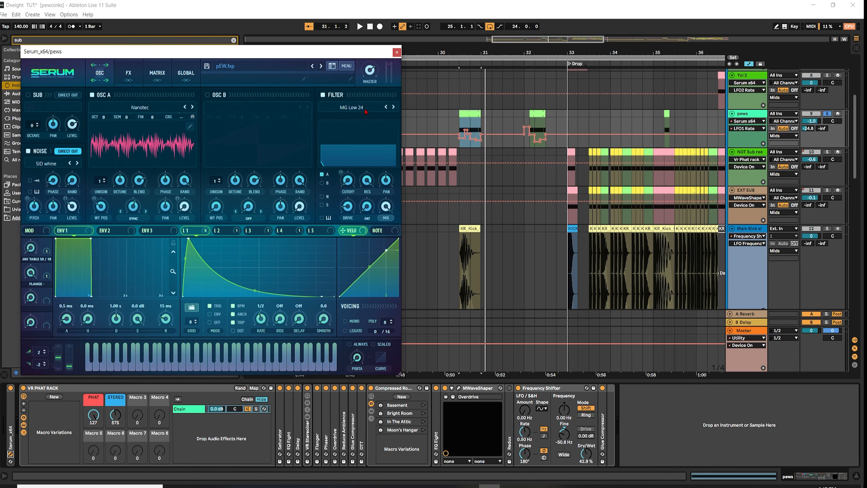
{"action": "left_click", "coordinate": [131, 112]}
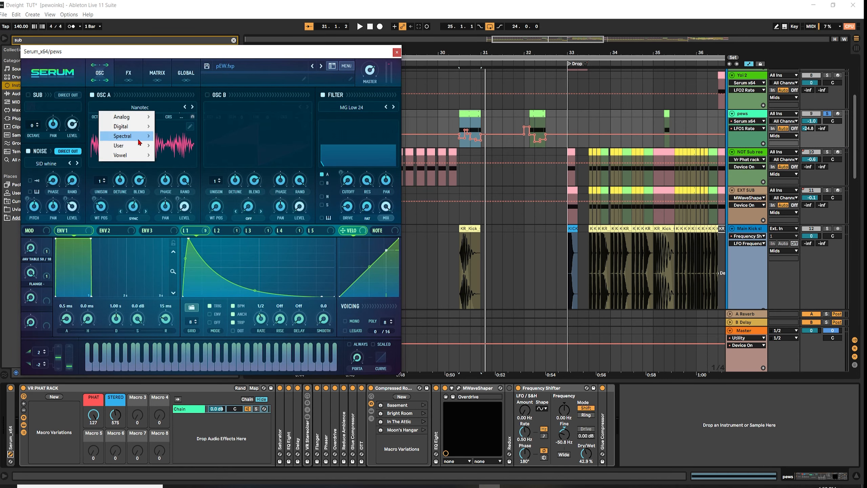
{"action": "mouse_move", "coordinate": [151, 152]}
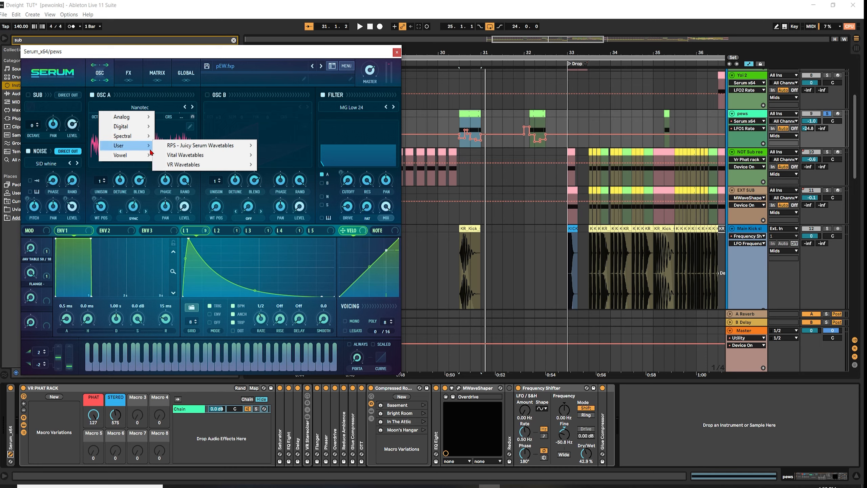
{"action": "mouse_move", "coordinate": [239, 155]}
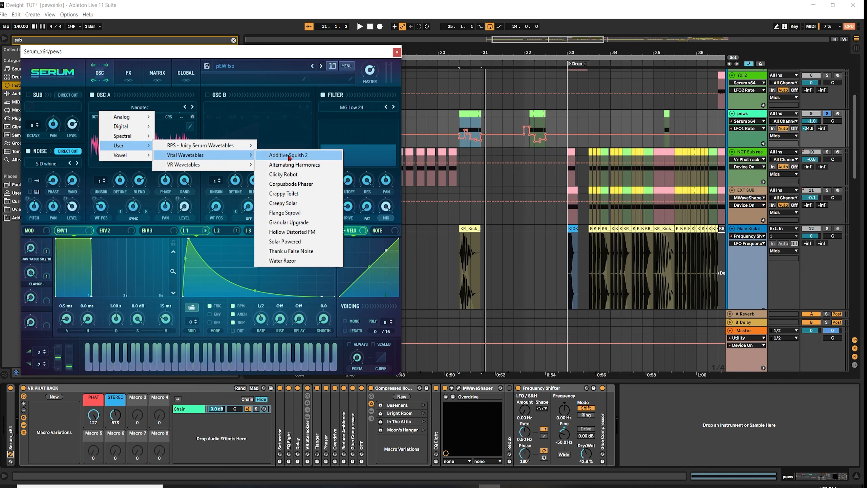
{"action": "mouse_move", "coordinate": [134, 138]}
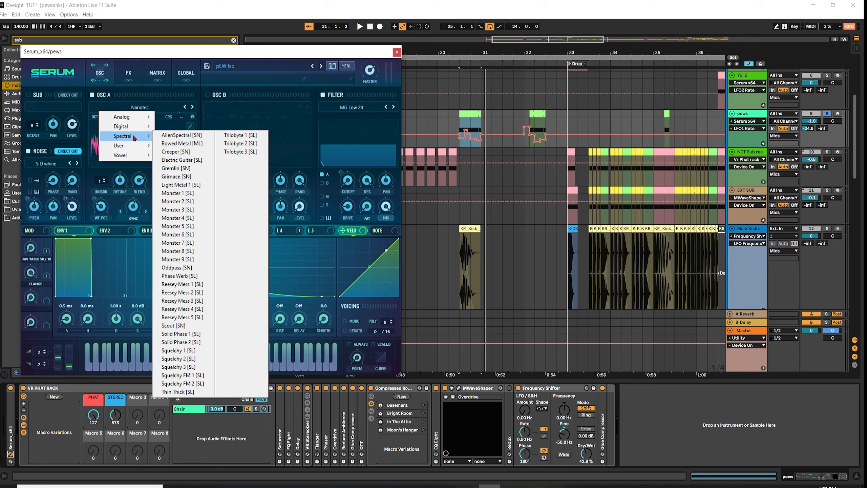
{"action": "left_click", "coordinate": [142, 92]}
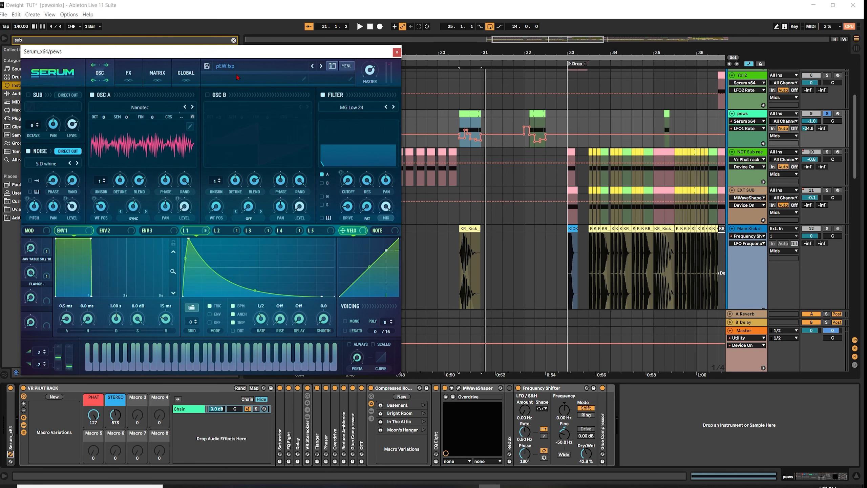
- Play the selected pews clip and examine the effects in Serum's FX rack
{"action": "key", "text": "space"}
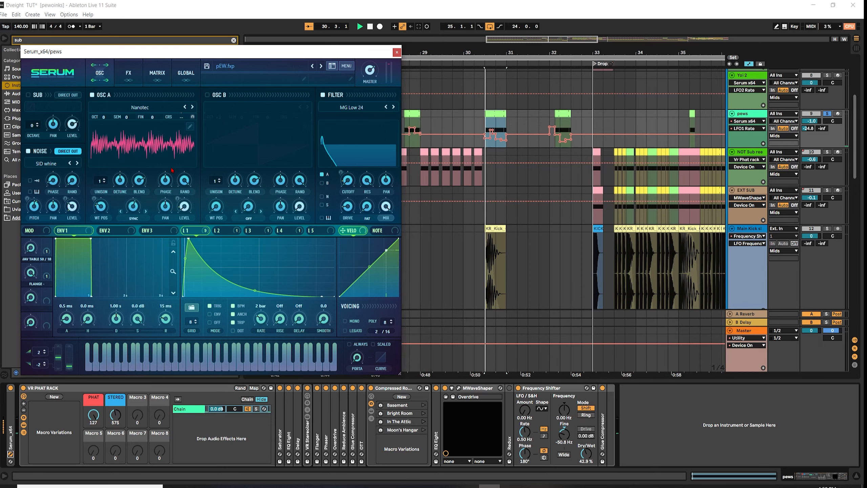
{"action": "key", "text": "space"}
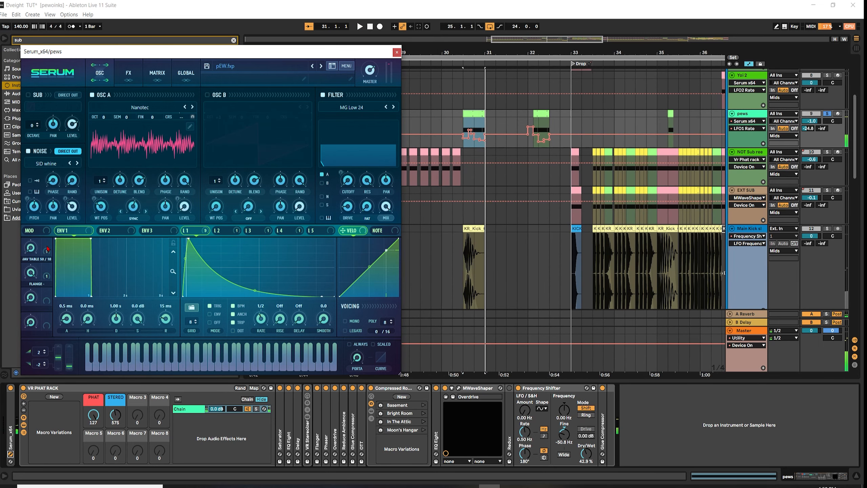
{"action": "left_click", "coordinate": [129, 72]}
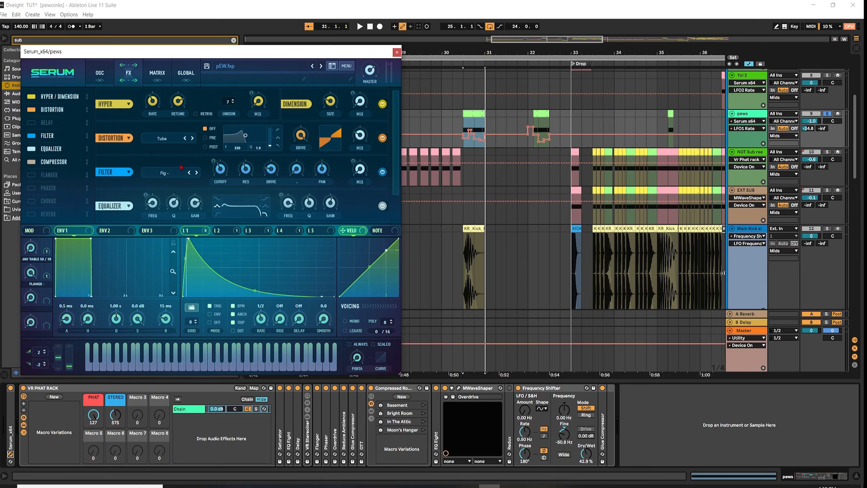
{"action": "left_click", "coordinate": [31, 136]}
{"action": "key", "text": "space"}
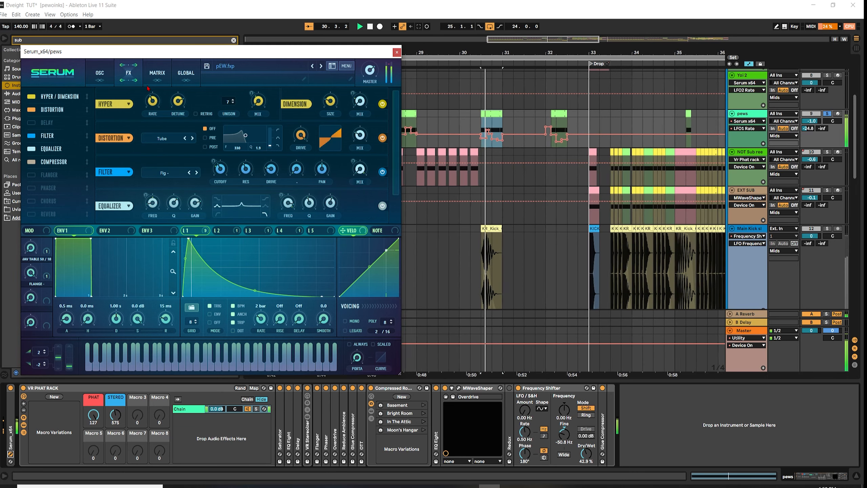
- Examine the shapes and modulation targets of Serum's LFOs 1 to 4, ending on LFO 1
{"action": "left_click", "coordinate": [99, 72]}
{"action": "left_click", "coordinate": [219, 230]}
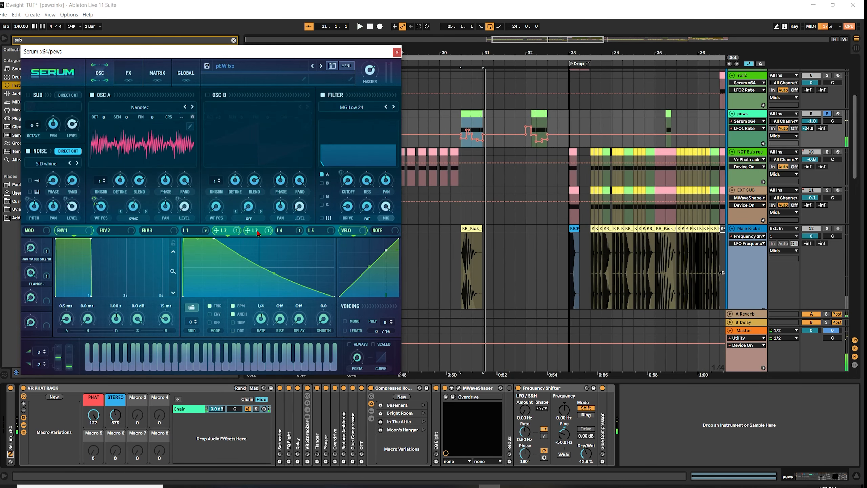
{"action": "left_click", "coordinate": [267, 234]}
{"action": "left_click", "coordinate": [282, 233]}
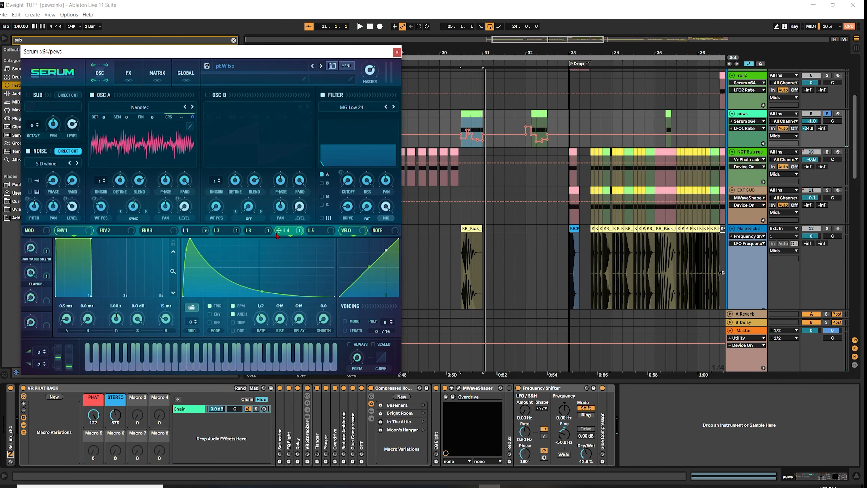
{"action": "left_click", "coordinate": [260, 234]}
{"action": "left_click", "coordinate": [225, 233]}
{"action": "left_click", "coordinate": [207, 234]}
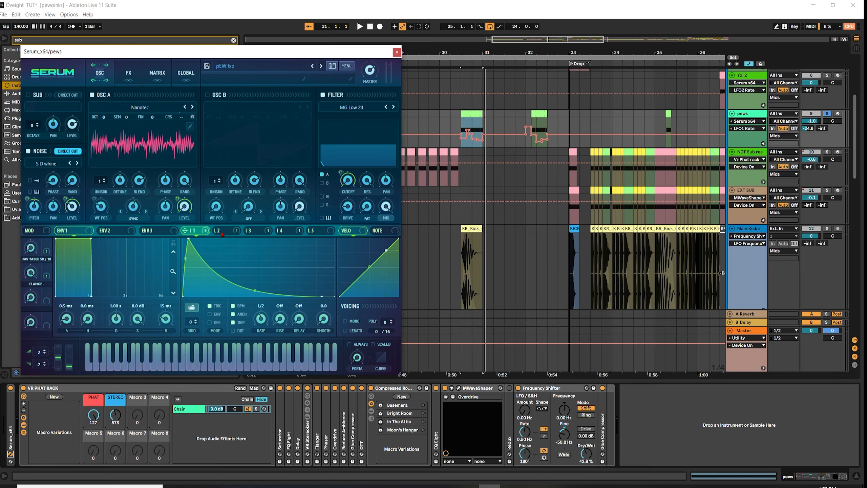
- Play the pews clip with Serum's noise oscillator switched off, then with it switched back on
{"action": "left_click", "coordinate": [38, 152]}
{"action": "key", "text": "space"}
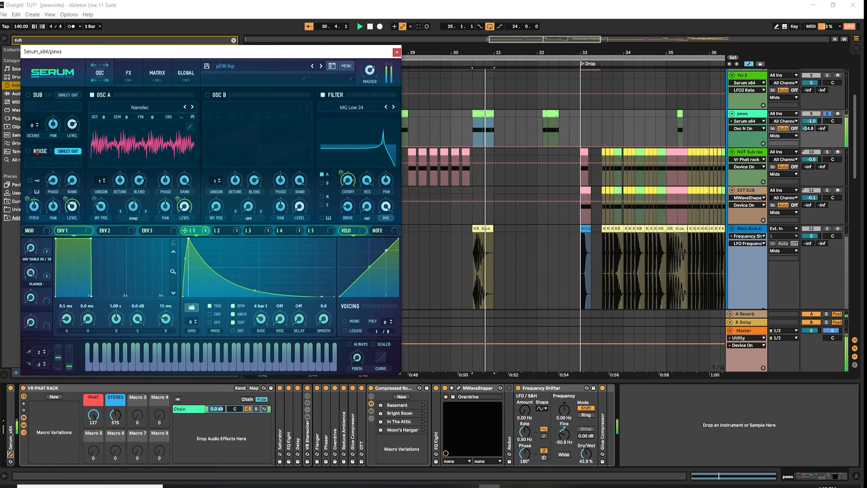
{"action": "left_click", "coordinate": [37, 153]}
{"action": "key", "text": "space"}
{"action": "key", "text": "space"}
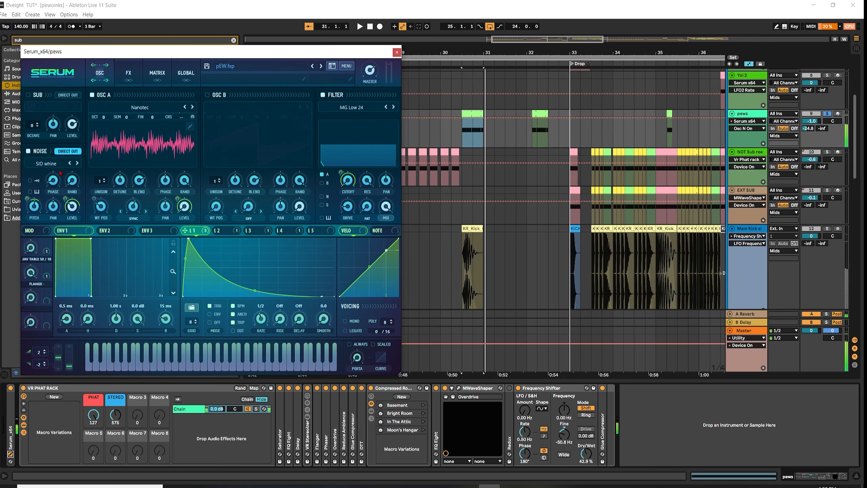
- Browse the noise oscillator's sample categories down to the Analog sounds, keeping SID whine
{"action": "left_click", "coordinate": [46, 163]}
{"action": "mouse_move", "coordinate": [79, 222]}
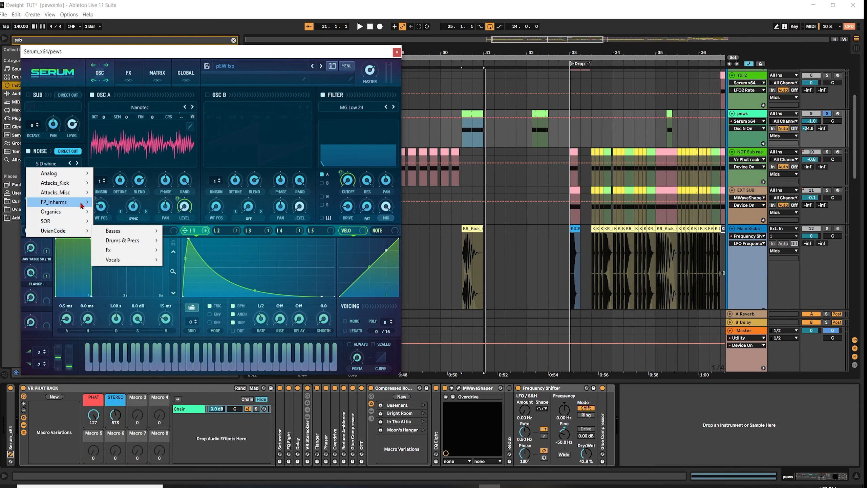
{"action": "mouse_move", "coordinate": [82, 204]}
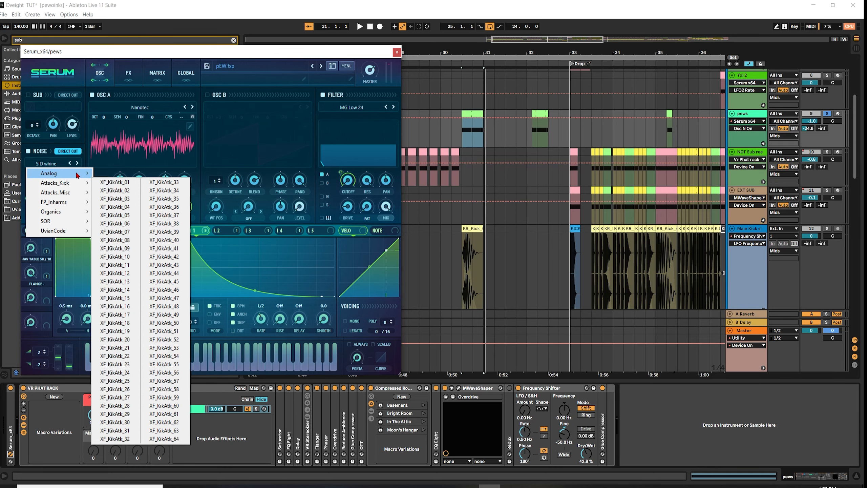
{"action": "mouse_move", "coordinate": [77, 174]}
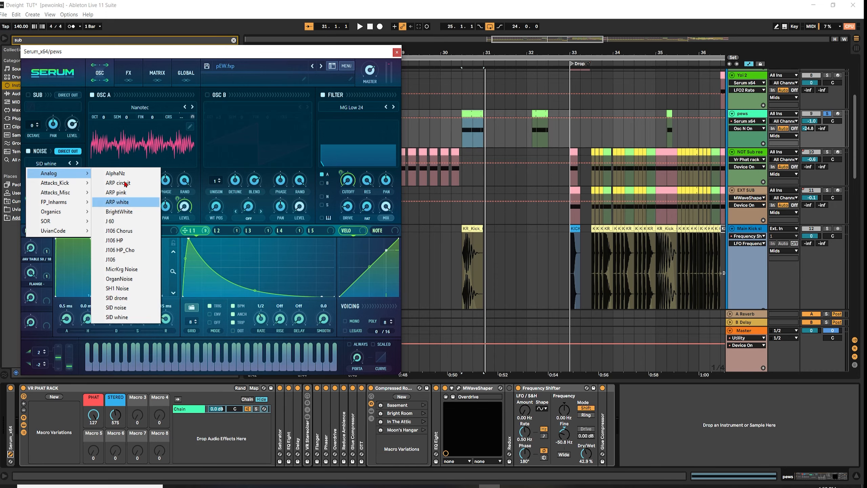
{"action": "left_click", "coordinate": [98, 135]}
- Show oscillator A's wavetable in the 3D view and play the pews clip
{"action": "left_click", "coordinate": [170, 150]}
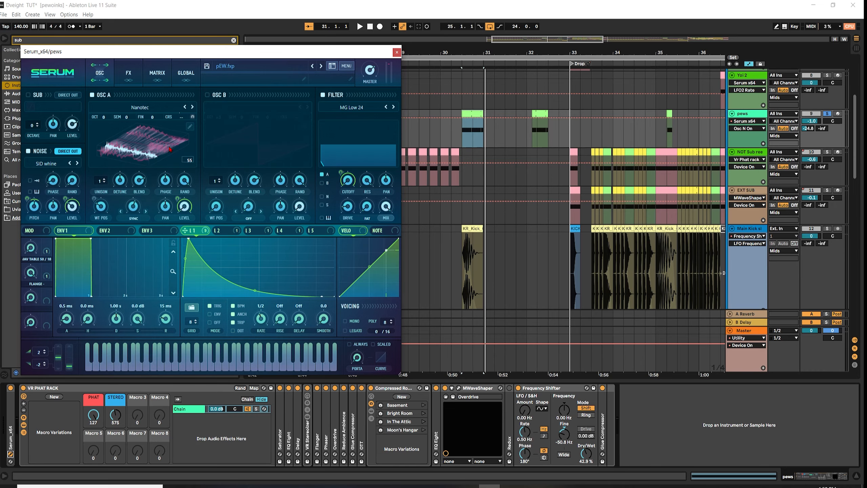
{"action": "key", "text": "space"}
{"action": "key", "text": "space"}
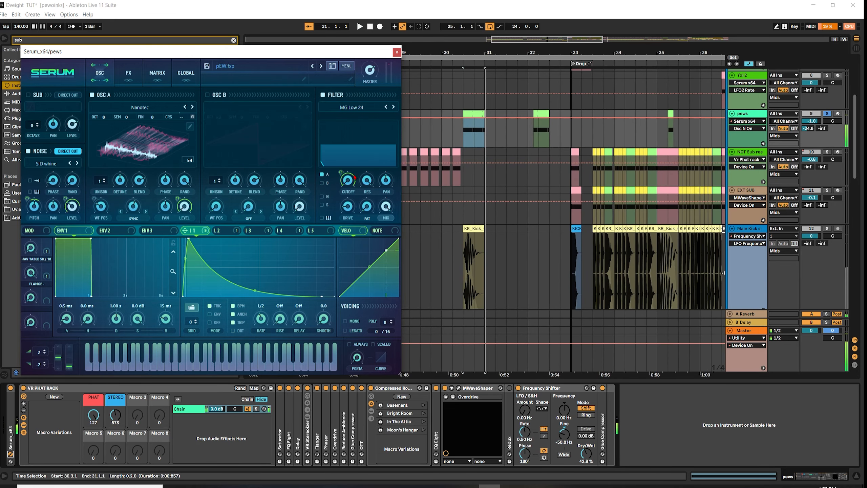
- Play the pews clip with Serum's filter switched off, and switch the filter back on
{"action": "left_click", "coordinate": [329, 97]}
{"action": "key", "text": "space"}
{"action": "key", "text": "space"}
{"action": "key", "text": "space"}
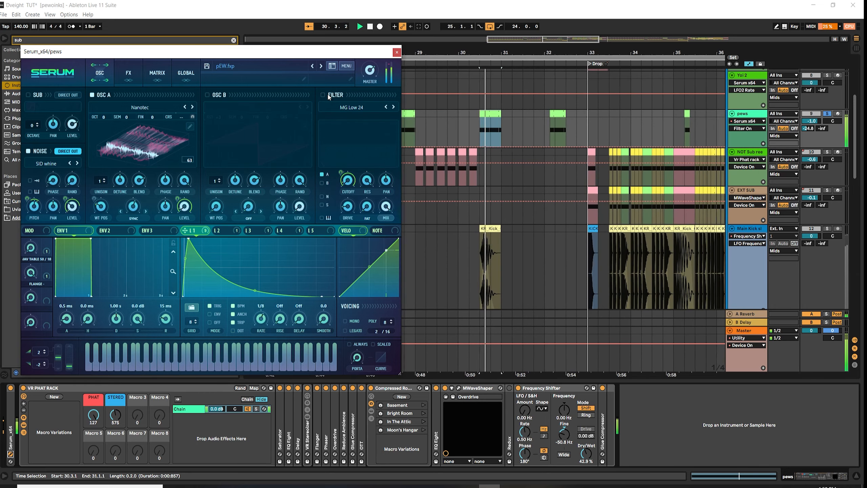
{"action": "left_click", "coordinate": [329, 98]}
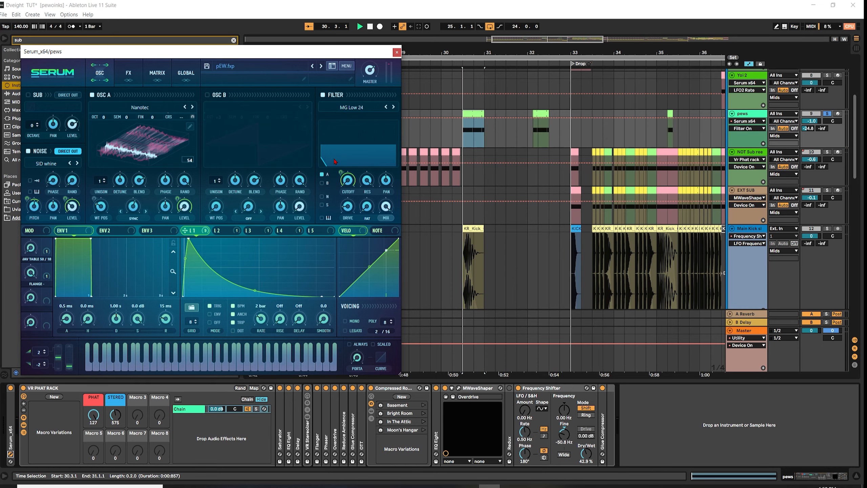
- Play the pews clip while viewing Serum's LFO 3, and show the effects page together with LFO 1
{"action": "key", "text": "space"}
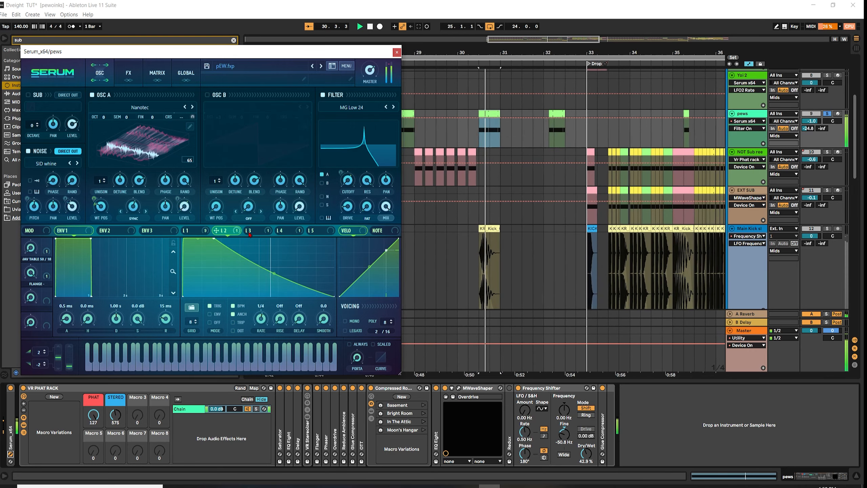
{"action": "left_click", "coordinate": [262, 233]}
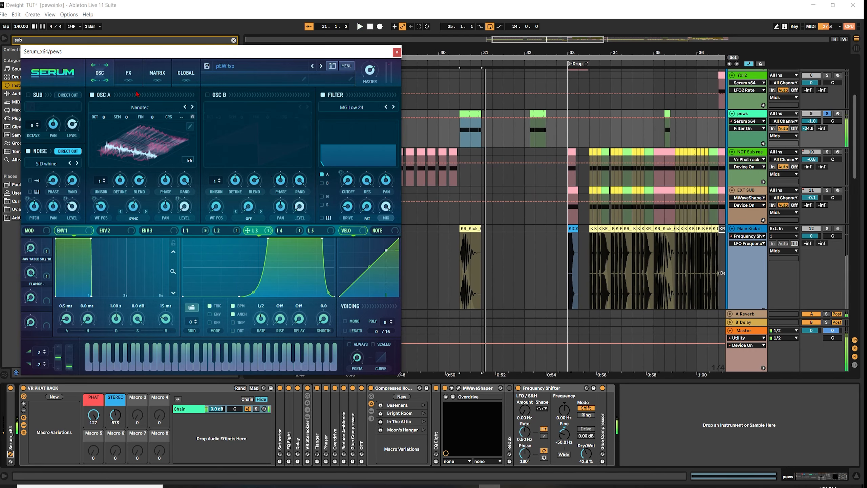
{"action": "left_click", "coordinate": [129, 73]}
{"action": "left_click", "coordinate": [193, 231]}
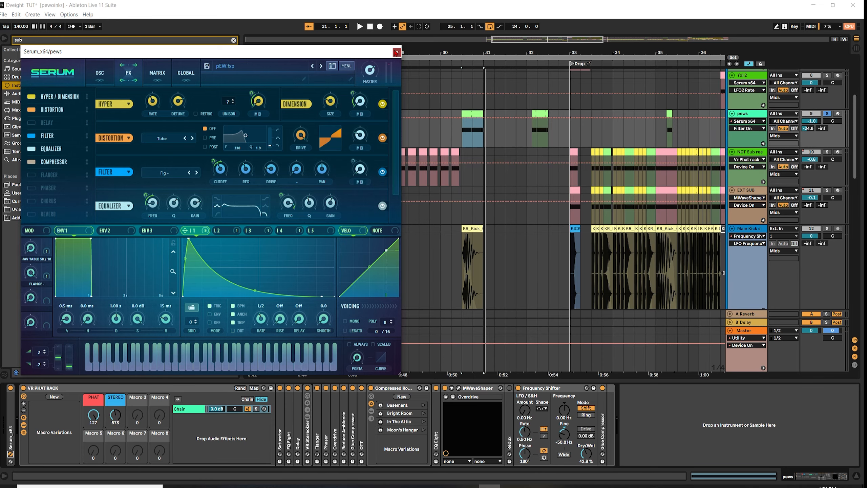
- Close the Serum window and play the pews clip from 30.3.1 to hear the Frequency Shifter in its chain
{"action": "left_click", "coordinate": [396, 52]}
{"action": "scroll", "coordinate": [471, 197], "scroll_direction": "down", "scroll_amount": 2}
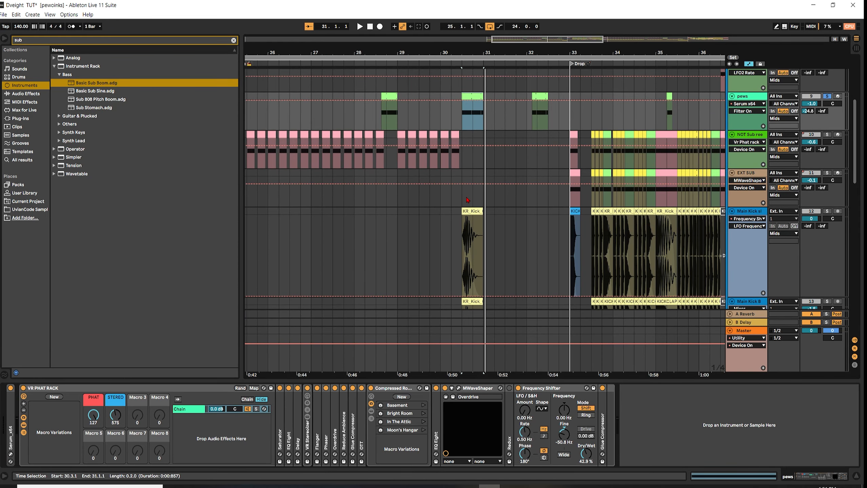
{"action": "left_click", "coordinate": [468, 200]}
{"action": "left_click", "coordinate": [466, 117]}
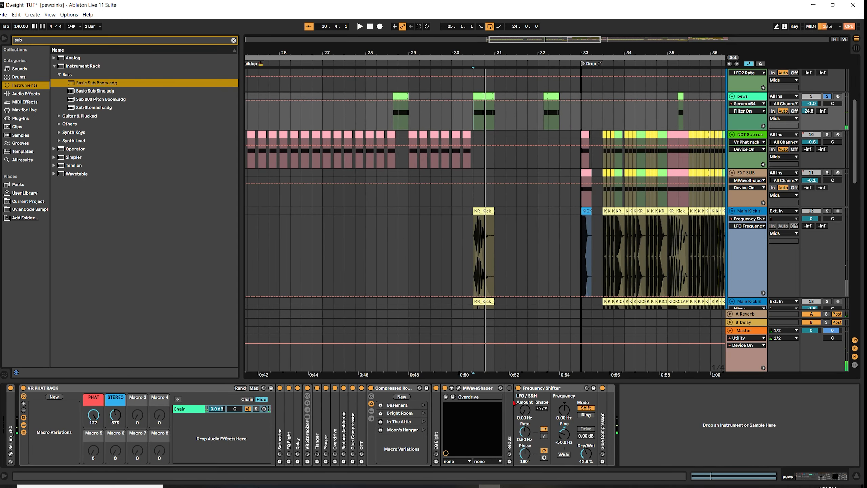
{"action": "key", "text": "space"}
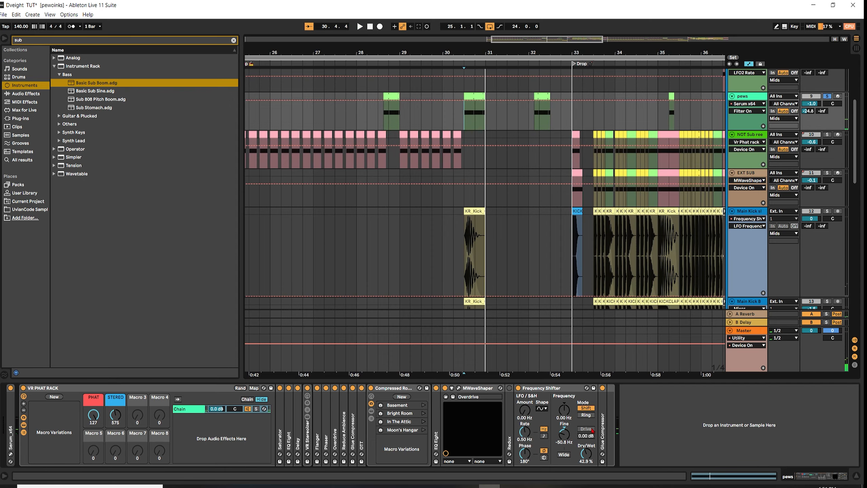
{"action": "key", "text": "space"}
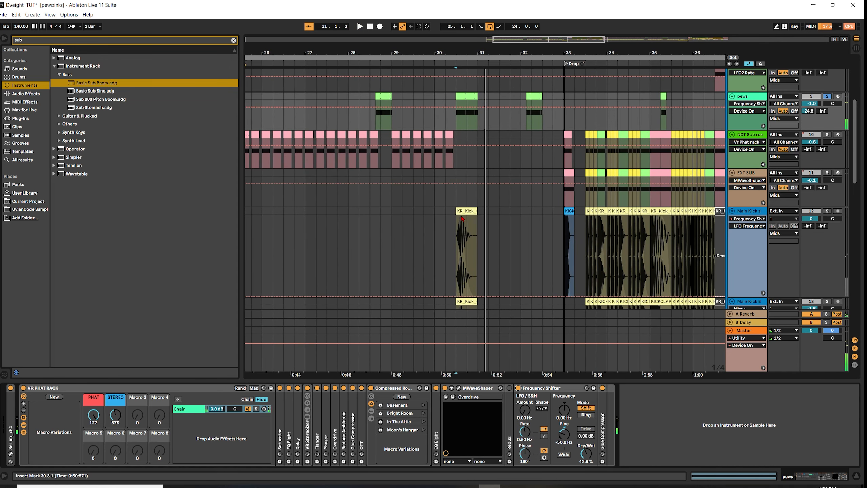
- Solo the Main Kick slams track and play its kick clip before the drop
{"action": "left_click", "coordinate": [463, 219]}
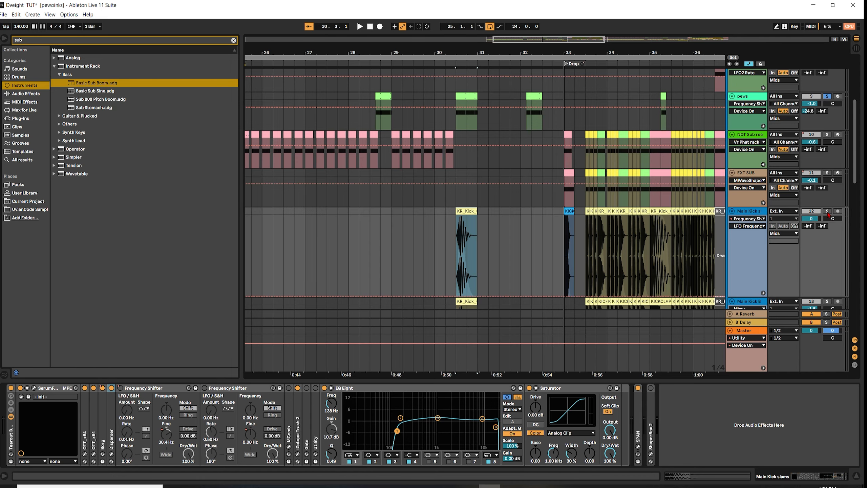
{"action": "key", "text": "space"}
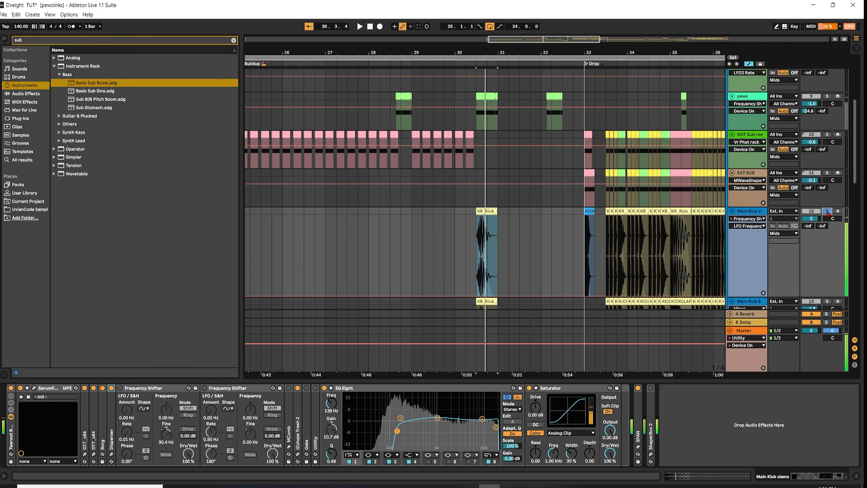
{"action": "left_click", "coordinate": [827, 211]}
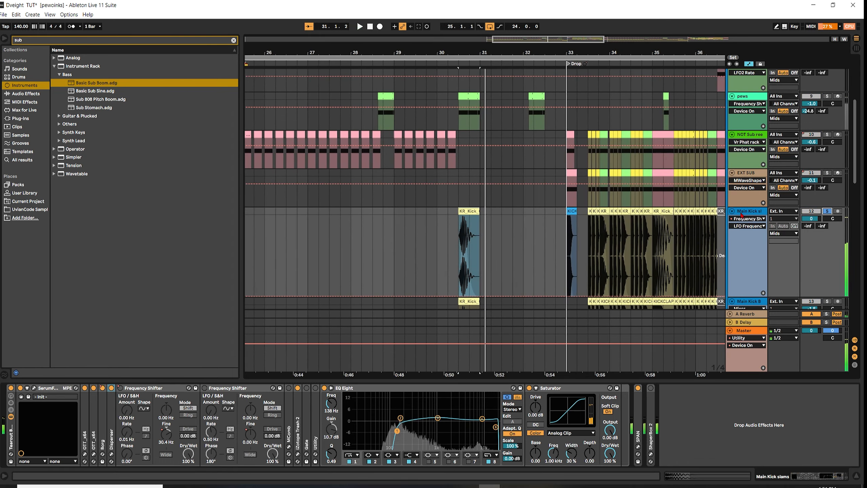
{"action": "key", "text": "space"}
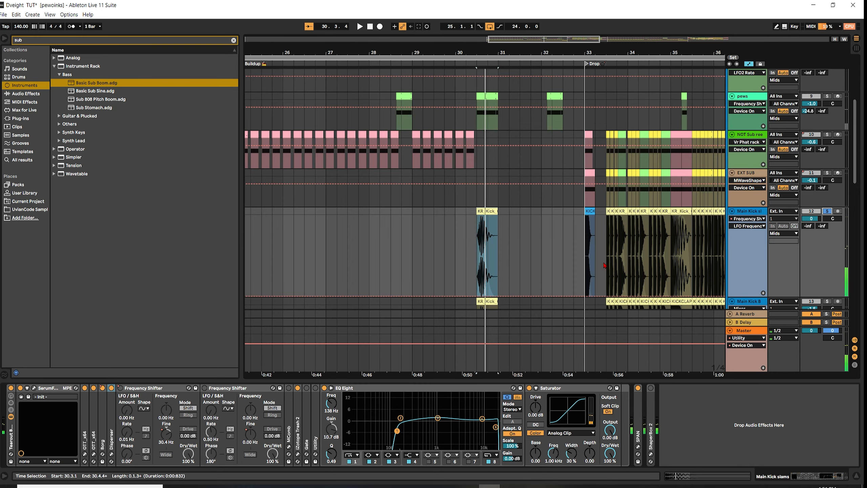
- Solo the second main kick track and play its KR_Kick_03 clip from 30.3.1
{"action": "left_click", "coordinate": [522, 249]}
{"action": "scroll", "coordinate": [509, 256], "scroll_direction": "down", "scroll_amount": 2}
{"action": "key", "text": "plus"}
{"action": "key", "text": "plus"}
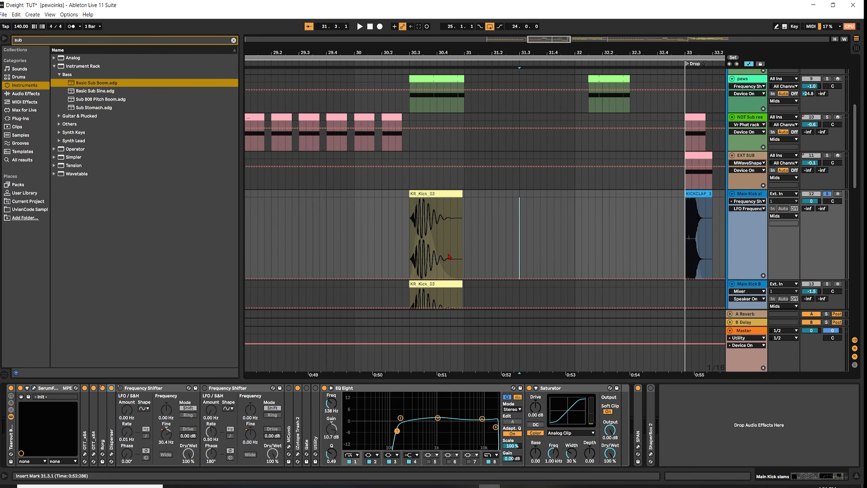
{"action": "scroll", "coordinate": [411, 251], "scroll_direction": "down", "scroll_amount": 3}
{"action": "left_click", "coordinate": [407, 248]}
{"action": "key", "text": "space"}
{"action": "key", "text": "space"}
{"action": "left_click", "coordinate": [827, 257]}
{"action": "key", "text": "space"}
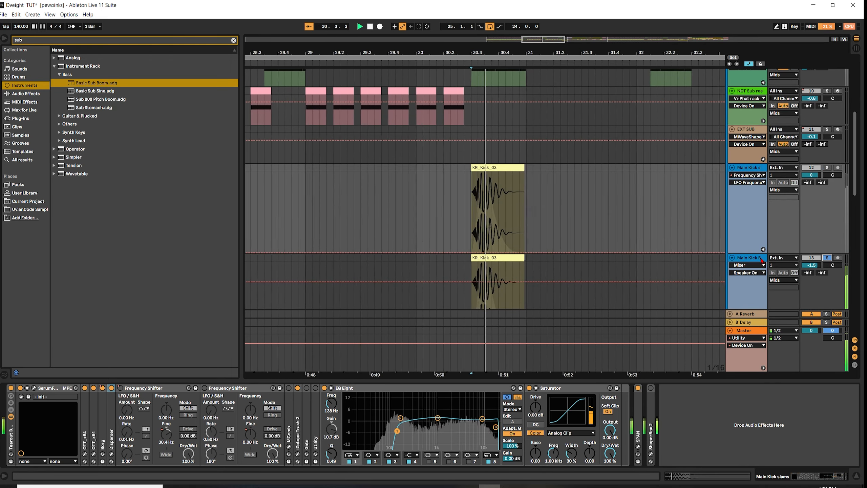
- Show the Main Kick BASS 2 device chain and replay the kick clip several times through it
{"action": "left_click", "coordinate": [748, 257]}
{"action": "key", "text": "space"}
{"action": "key", "text": "space"}
{"action": "key", "text": "space"}
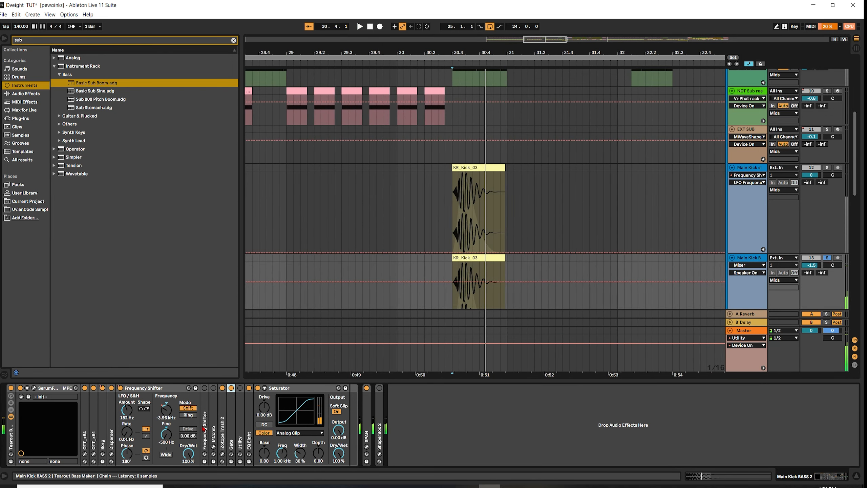
{"action": "key", "text": "space"}
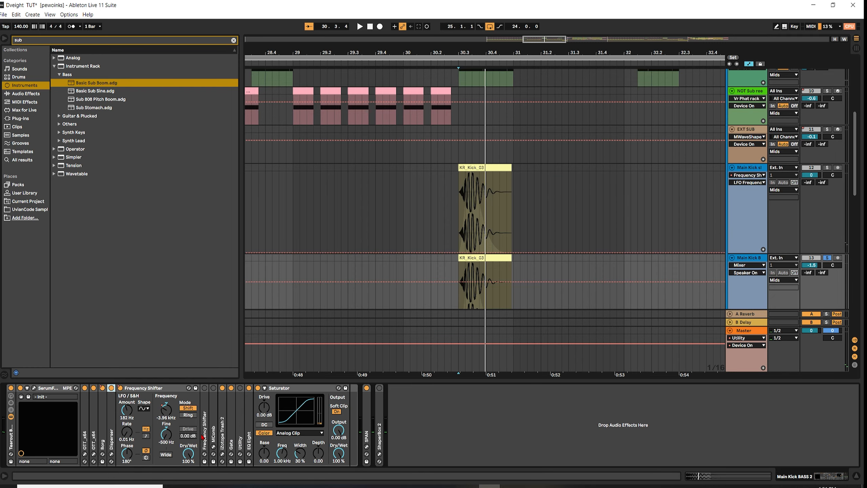
{"action": "key", "text": "space"}
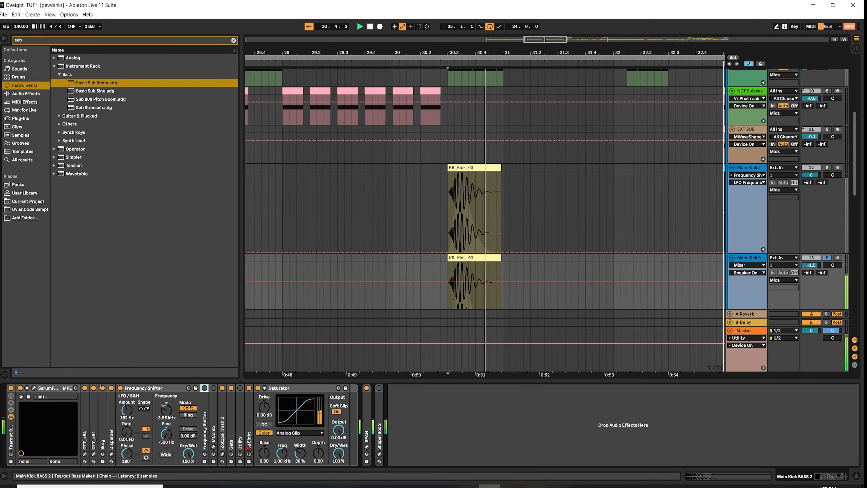
{"action": "key", "text": "space"}
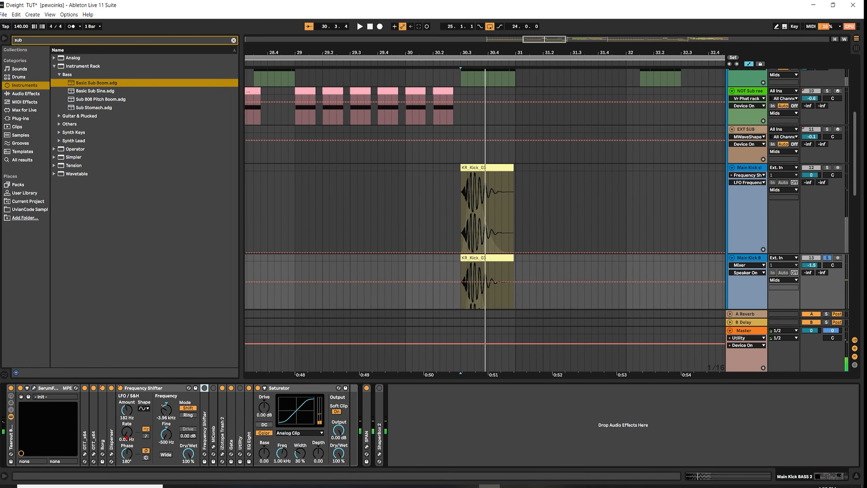
- Unfold the Borg device in the chain and search the browser's audio effects for "grain"
{"action": "double_click", "coordinate": [102, 441]}
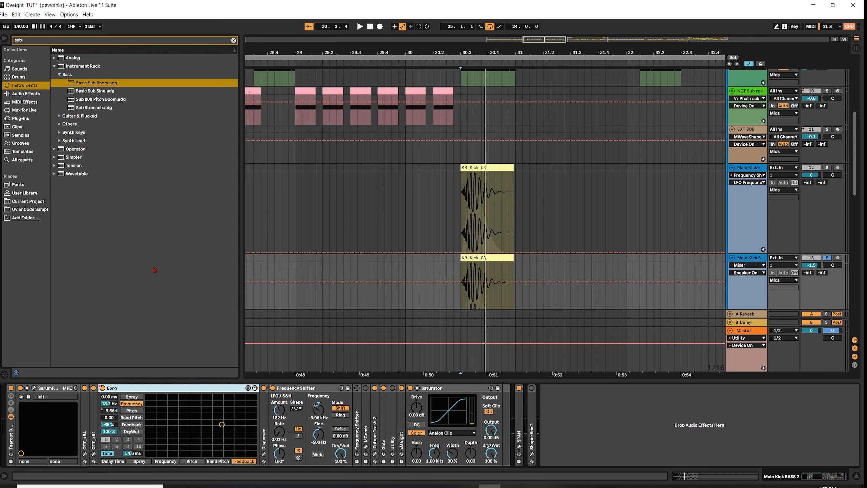
{"action": "left_click", "coordinate": [53, 41]}
{"action": "type", "text": "grain"}
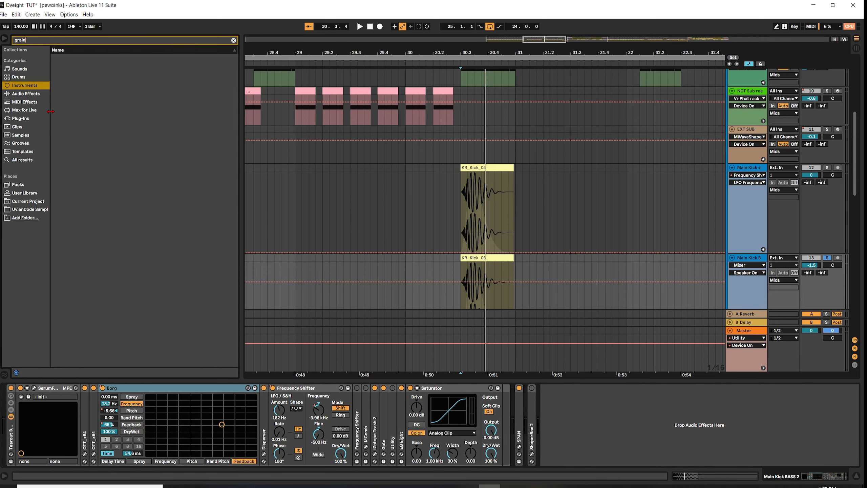
{"action": "left_click", "coordinate": [26, 112]}
{"action": "left_click", "coordinate": [27, 104]}
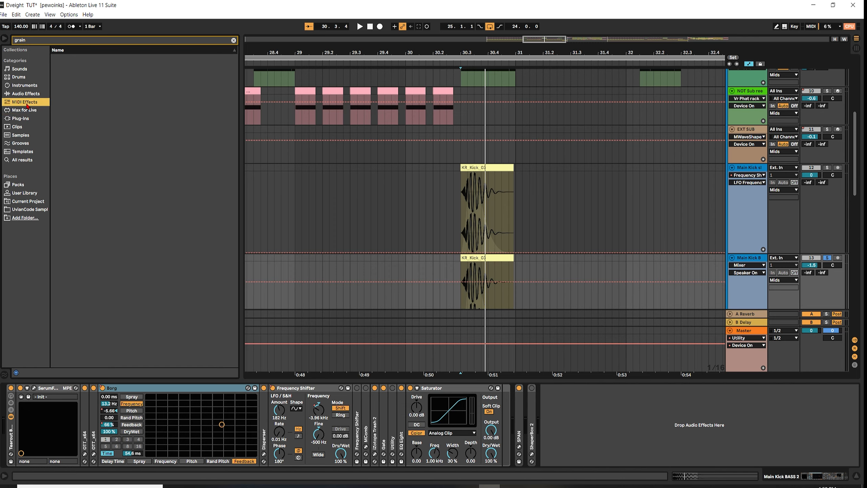
{"action": "left_click", "coordinate": [27, 96]}
- Browse the Reverb & Resonance and Delay & Loop folders of the results to find Grain Delay
{"action": "left_click", "coordinate": [55, 67]}
{"action": "left_click", "coordinate": [59, 75]}
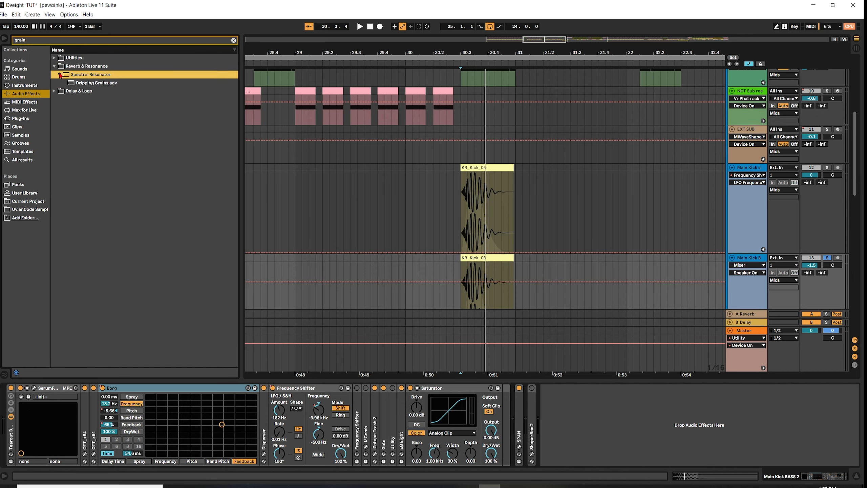
{"action": "left_click", "coordinate": [59, 75]}
{"action": "left_click", "coordinate": [56, 58]}
{"action": "left_click", "coordinate": [55, 83]}
{"action": "left_click", "coordinate": [64, 83]}
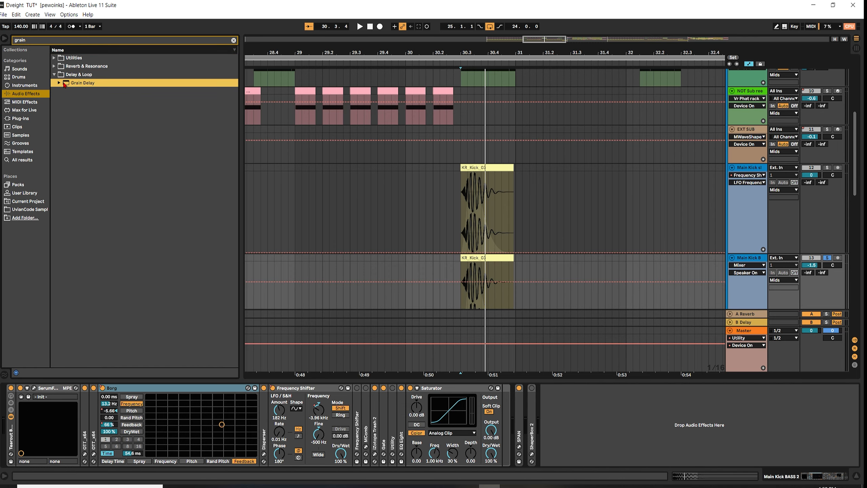
- Undo the Grain Delay added to the kick bass track and list the device's presets in the browser
{"action": "double_click", "coordinate": [61, 83]}
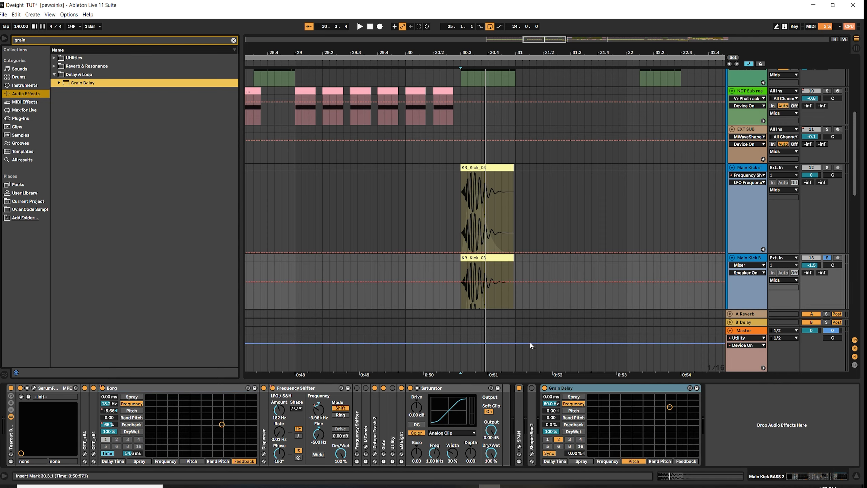
{"action": "key", "text": "ctrl+z"}
{"action": "left_click", "coordinate": [59, 83]}
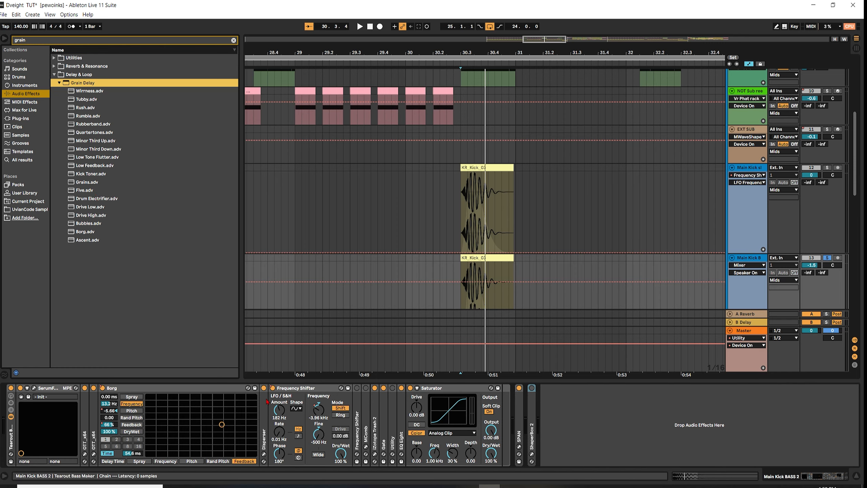
- Play the kick clip while varying Borg's Pitch and Feedback, ending at -8.44 and 38 %
{"action": "key", "text": "space"}
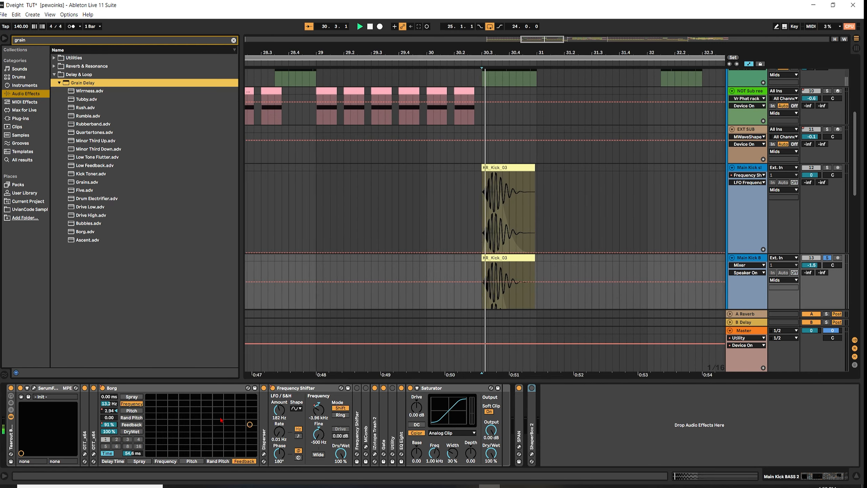
{"action": "key", "text": "space"}
{"action": "key", "text": "space"}
{"action": "key", "text": "space"}
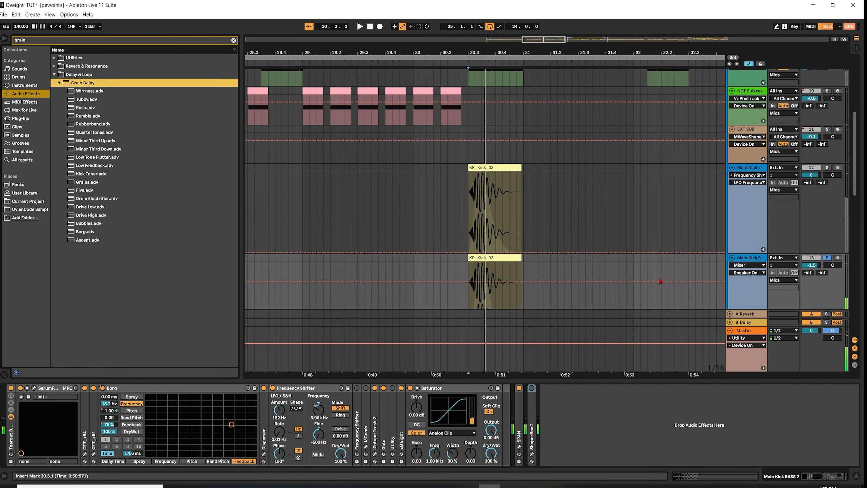
{"action": "scroll", "coordinate": [648, 251], "scroll_direction": "down", "scroll_amount": 2}
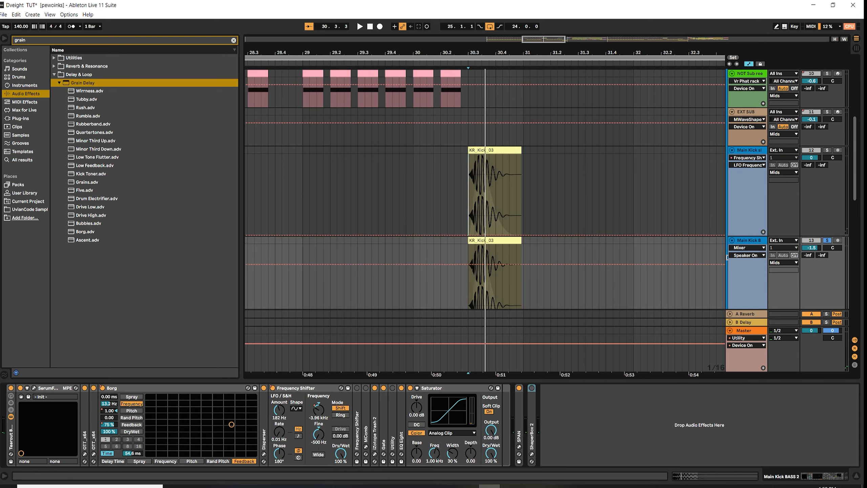
{"action": "key", "text": "space"}
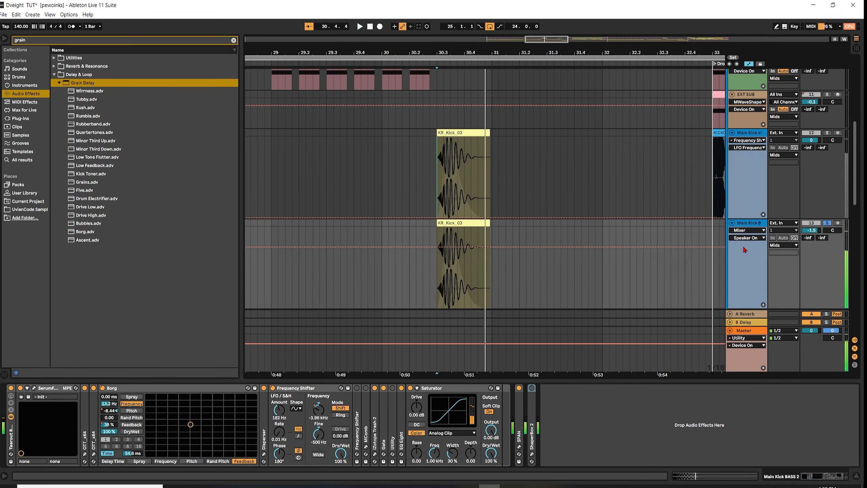
- Show the Frequency Shifter's Fine automation on the Main Kick slams track and examine it around the drop
{"action": "left_click", "coordinate": [748, 148]}
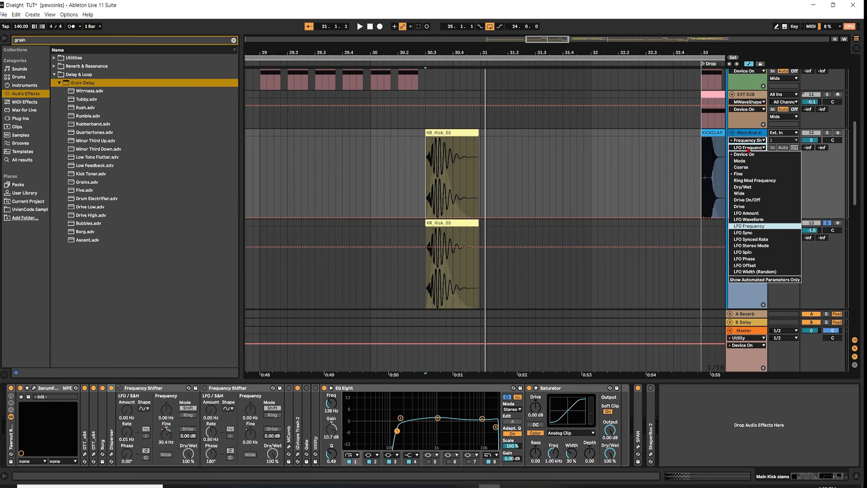
{"action": "left_click", "coordinate": [747, 174]}
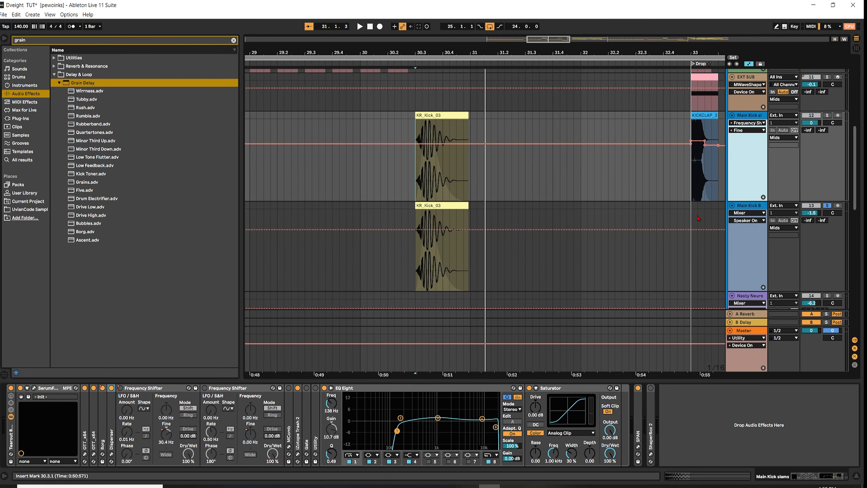
{"action": "left_click", "coordinate": [512, 190]}
{"action": "key", "text": "minus"}
{"action": "key", "text": "minus"}
{"action": "key", "text": "minus"}
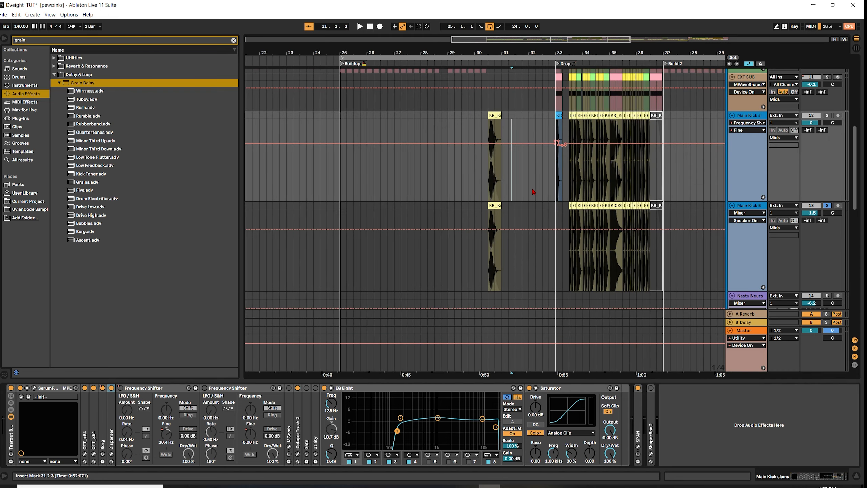
{"action": "left_click", "coordinate": [533, 190]}
{"action": "key", "text": "plus"}
{"action": "key", "text": "plus"}
{"action": "key", "text": "minus"}
{"action": "key", "text": "minus"}
{"action": "key", "text": "minus"}
- Clear the kick bass solo, place the insert marker at 30.3.1 and solo the pews track
{"action": "left_click", "coordinate": [538, 188]}
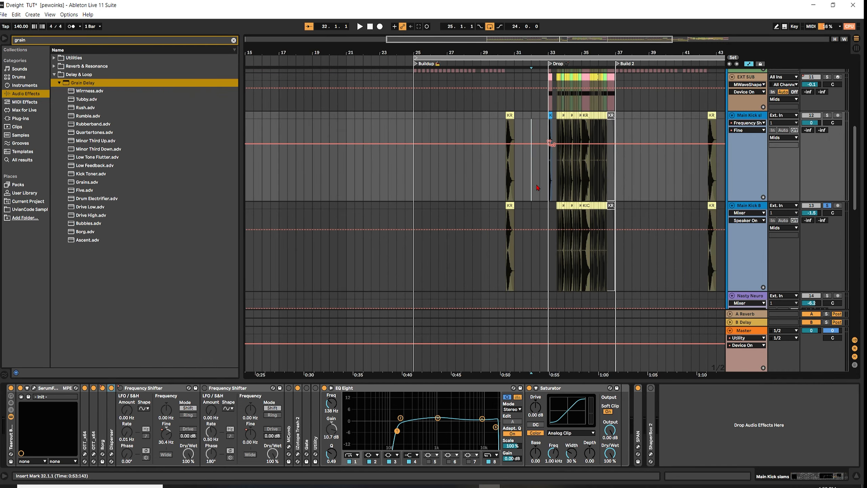
{"action": "key", "text": "plus"}
{"action": "key", "text": "plus"}
{"action": "scroll", "coordinate": [624, 195], "scroll_direction": "up", "scroll_amount": 1}
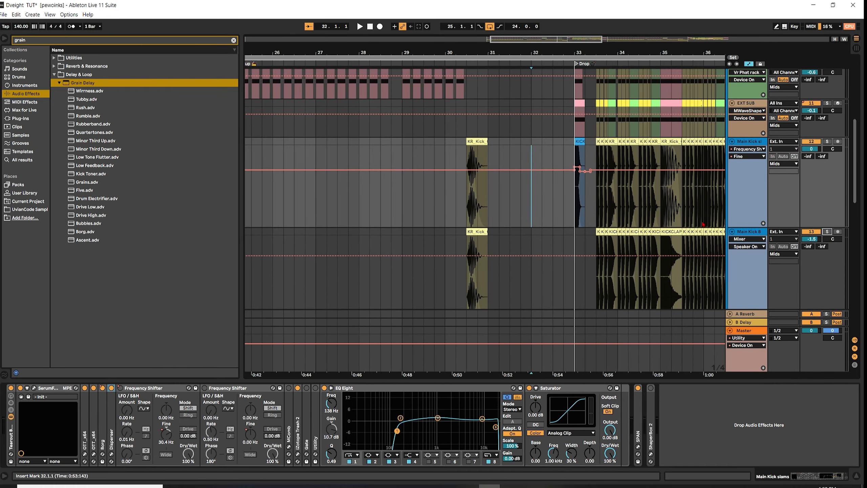
{"action": "scroll", "coordinate": [493, 204], "scroll_direction": "up", "scroll_amount": 3}
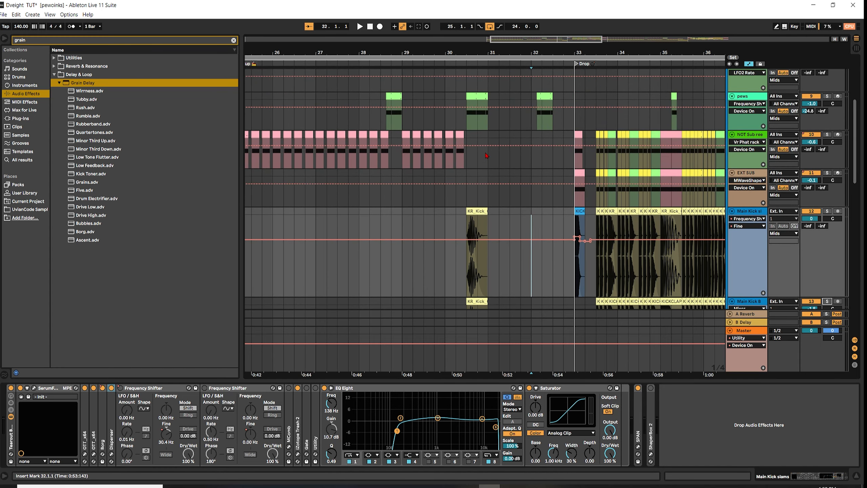
{"action": "left_click", "coordinate": [467, 151]}
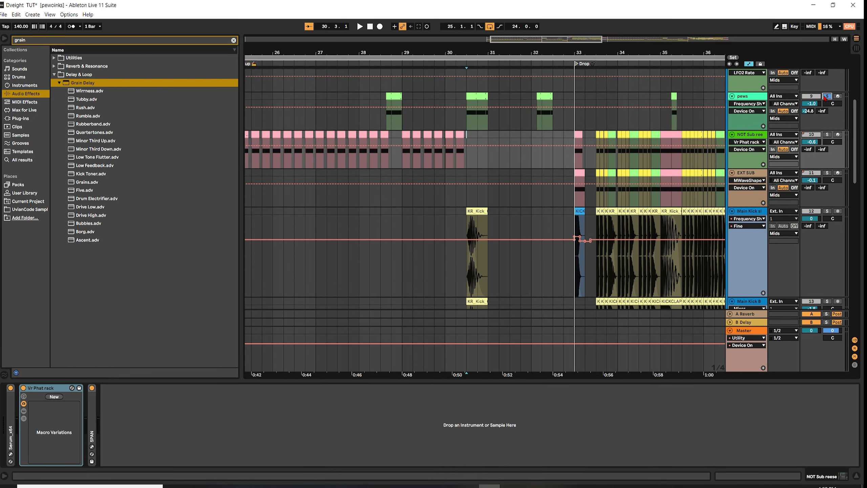
- Play the soloed pews track from 30.3.1 and clear its solo
{"action": "key", "text": "space"}
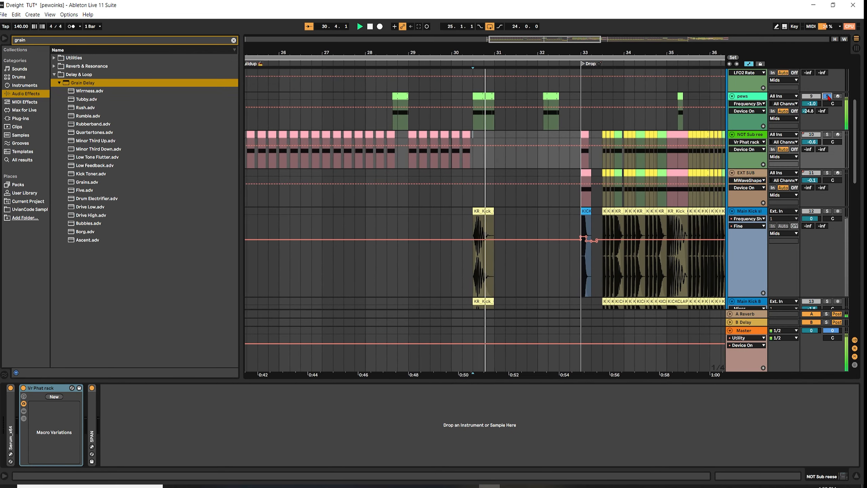
{"action": "scroll", "coordinate": [800, 126], "scroll_direction": "down", "scroll_amount": 3}
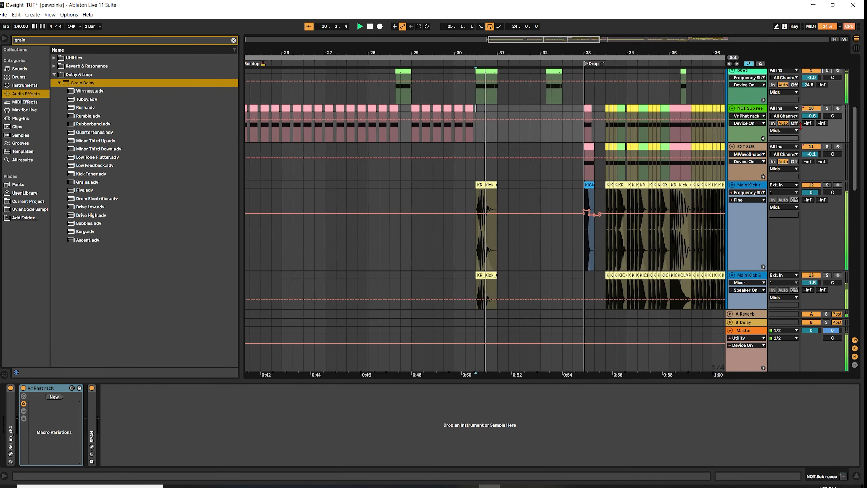
{"action": "scroll", "coordinate": [801, 129], "scroll_direction": "up", "scroll_amount": 4}
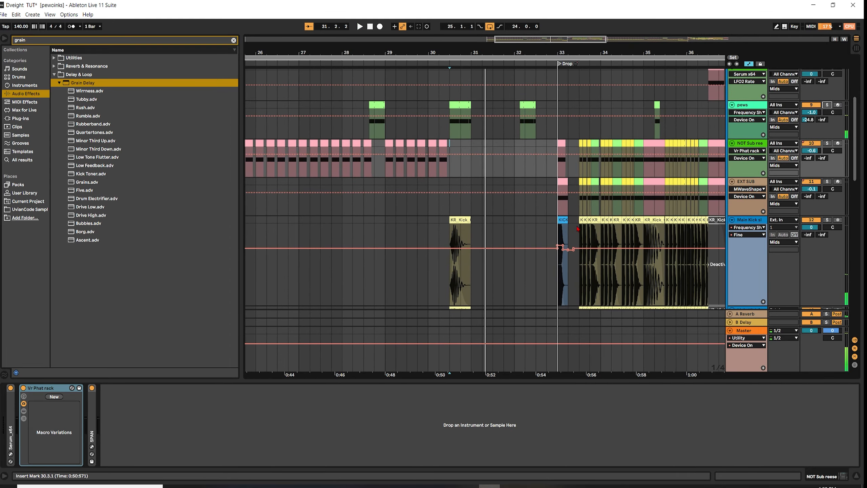
- Select the kick clip at 33.1.1 on the Main Kick slams track and play the drop from there
{"action": "left_click", "coordinate": [567, 228]}
{"action": "key", "text": "space"}
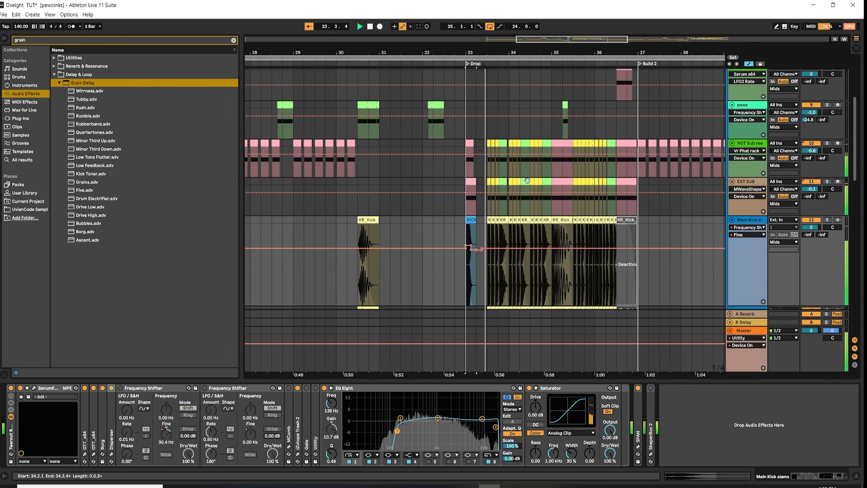
{"action": "scroll", "coordinate": [531, 196], "scroll_direction": "down", "scroll_amount": 1}
{"action": "scroll", "coordinate": [531, 196], "scroll_direction": "down", "scroll_amount": 3}
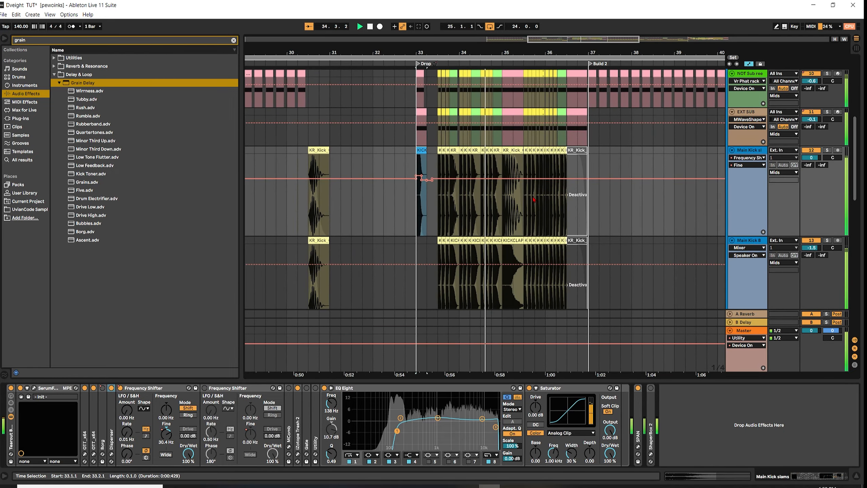
- Place the insert marker at 34.2.1, move it to 33.3.2 and play the drop's kick pattern
{"action": "left_click", "coordinate": [462, 224]}
{"action": "key", "text": "plus"}
{"action": "key", "text": "plus"}
{"action": "key", "text": "plus"}
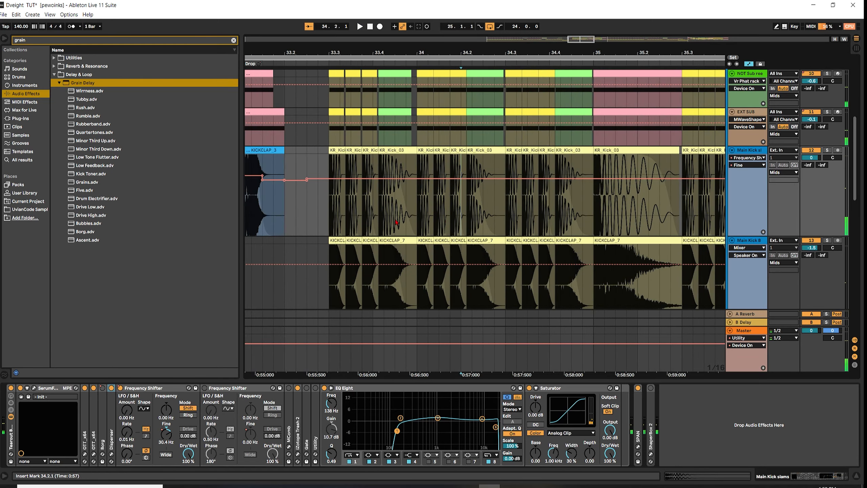
{"action": "left_click", "coordinate": [337, 213]}
{"action": "key", "text": "space"}
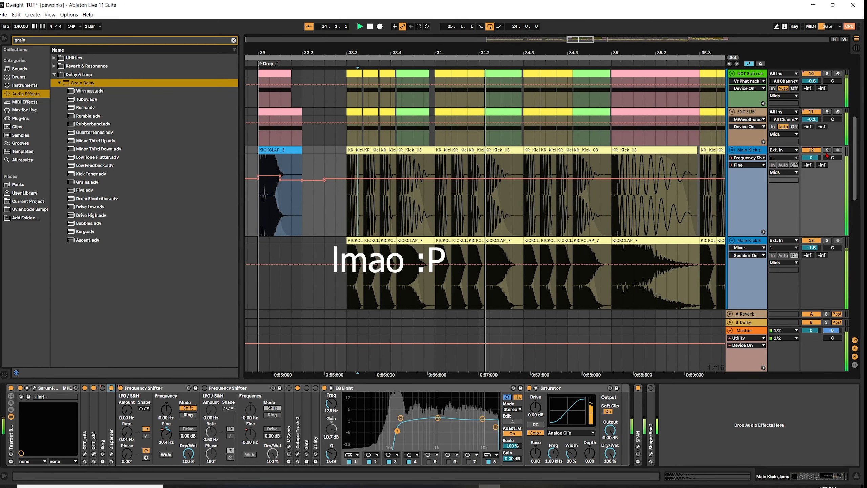
{"action": "key", "text": "space"}
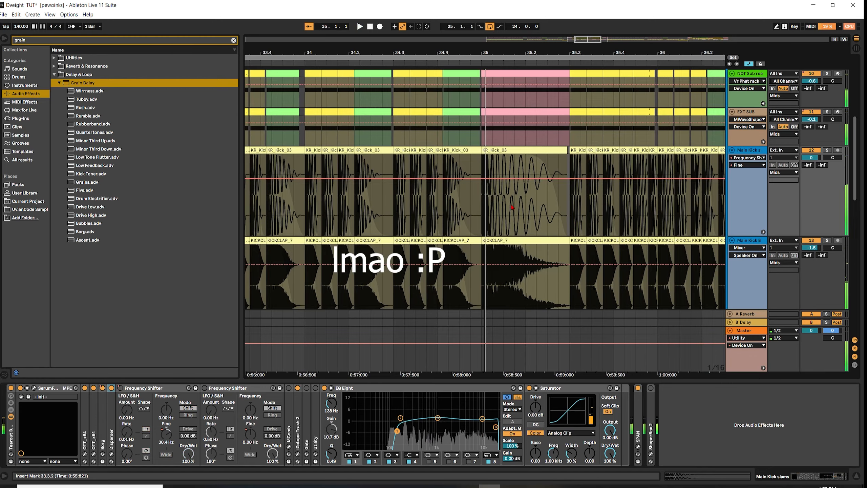
- Select the first DVEIGHT_ZAP clip at 33.3.1 on track 20, solo that track and play it
{"action": "key", "text": "minus"}
{"action": "key", "text": "minus"}
{"action": "key", "text": "minus"}
{"action": "key", "text": "minus"}
{"action": "scroll", "coordinate": [440, 206], "scroll_direction": "down", "scroll_amount": 5}
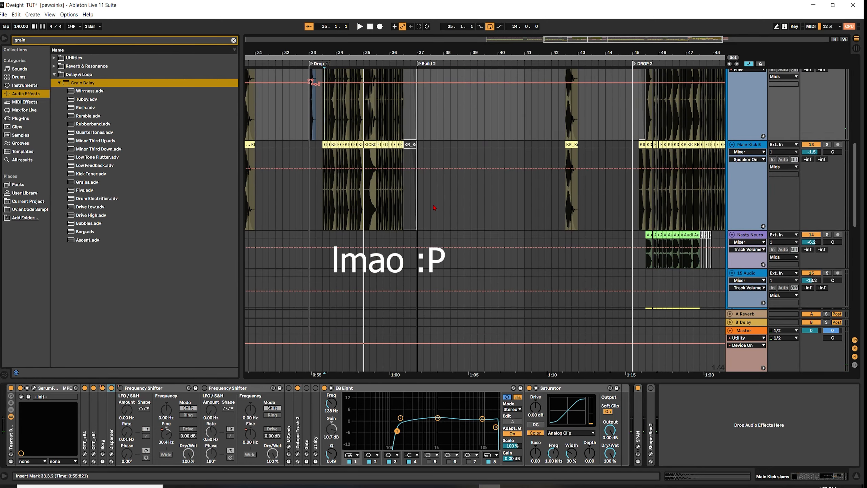
{"action": "scroll", "coordinate": [433, 206], "scroll_direction": "down", "scroll_amount": 4}
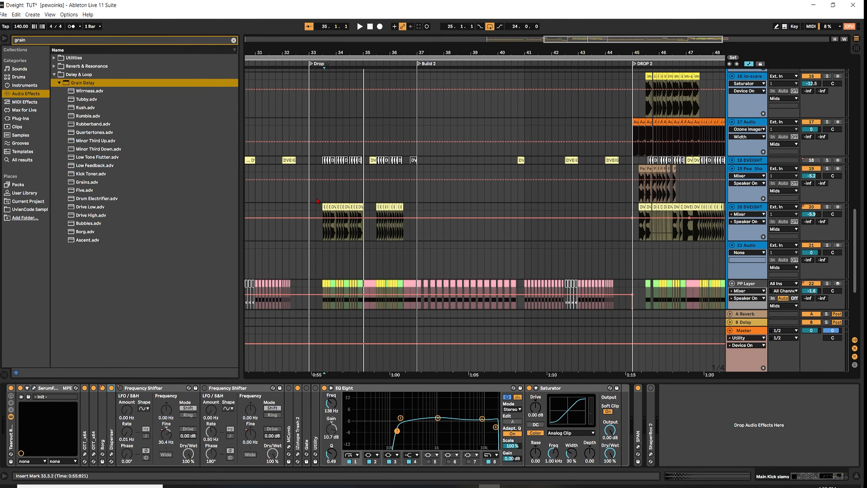
{"action": "left_click", "coordinate": [323, 206]}
{"action": "scroll", "coordinate": [324, 206], "scroll_direction": "down", "scroll_amount": 1}
{"action": "key", "text": "plus"}
{"action": "key", "text": "plus"}
{"action": "key", "text": "plus"}
{"action": "key", "text": "plus"}
{"action": "key", "text": "plus"}
{"action": "left_click", "coordinate": [345, 182]}
{"action": "left_click", "coordinate": [827, 181]}
{"action": "key", "text": "space"}
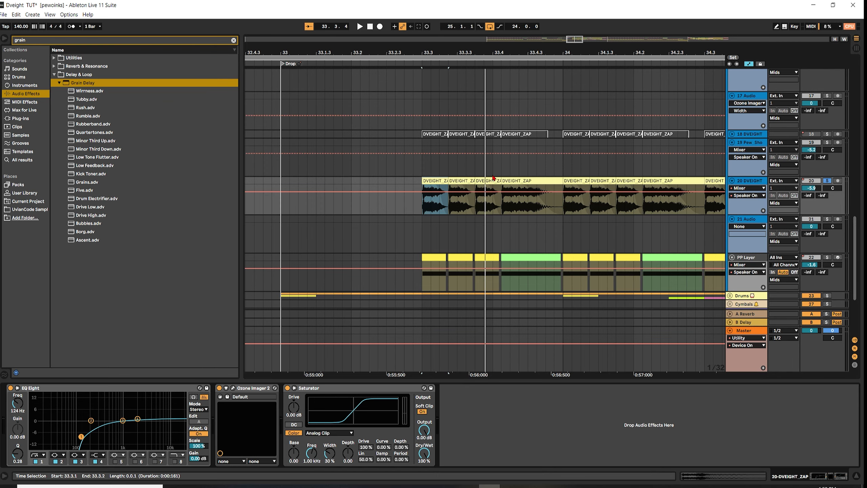
- Examine the layout of the DVEIGHT_ZAP clips across the drop and play them from 33.3.1
{"action": "left_click", "coordinate": [505, 232]}
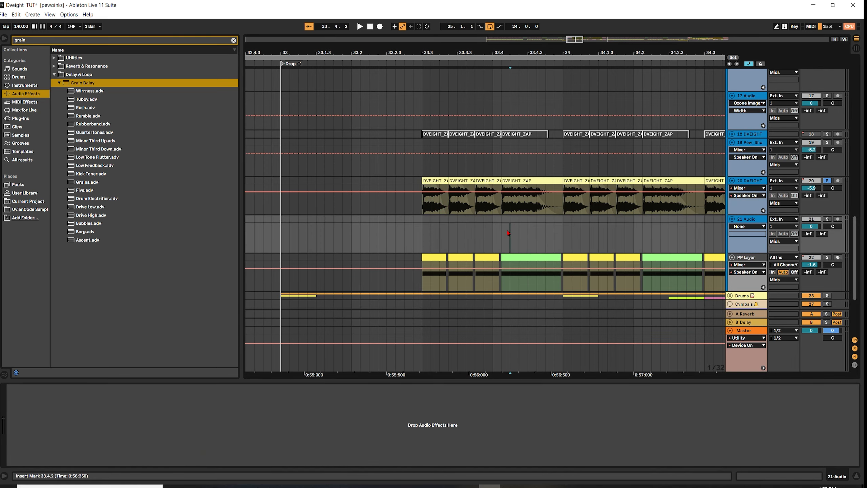
{"action": "scroll", "coordinate": [508, 232], "scroll_direction": "down", "scroll_amount": 5}
{"action": "left_click", "coordinate": [596, 233]}
{"action": "scroll", "coordinate": [600, 234], "scroll_direction": "up", "scroll_amount": 4}
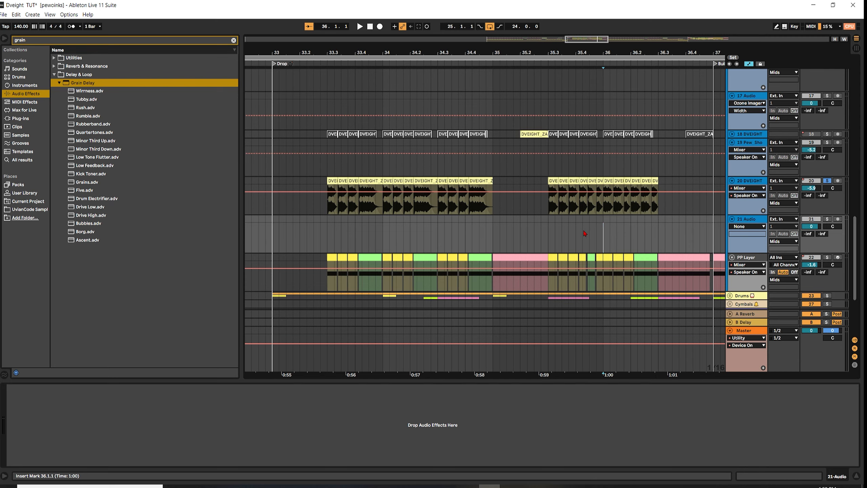
{"action": "left_click", "coordinate": [570, 234]}
{"action": "scroll", "coordinate": [597, 236], "scroll_direction": "down", "scroll_amount": 6}
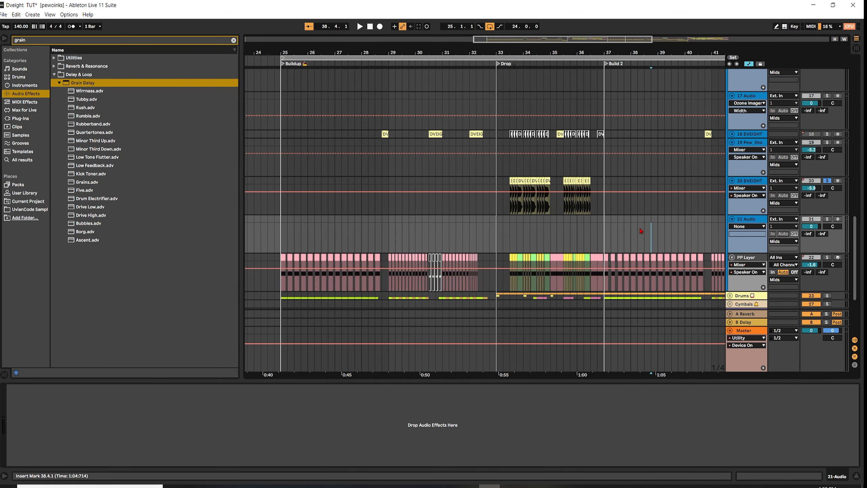
{"action": "scroll", "coordinate": [525, 220], "scroll_direction": "up", "scroll_amount": 2}
{"action": "left_click", "coordinate": [431, 228]}
{"action": "scroll", "coordinate": [451, 236], "scroll_direction": "up", "scroll_amount": 3}
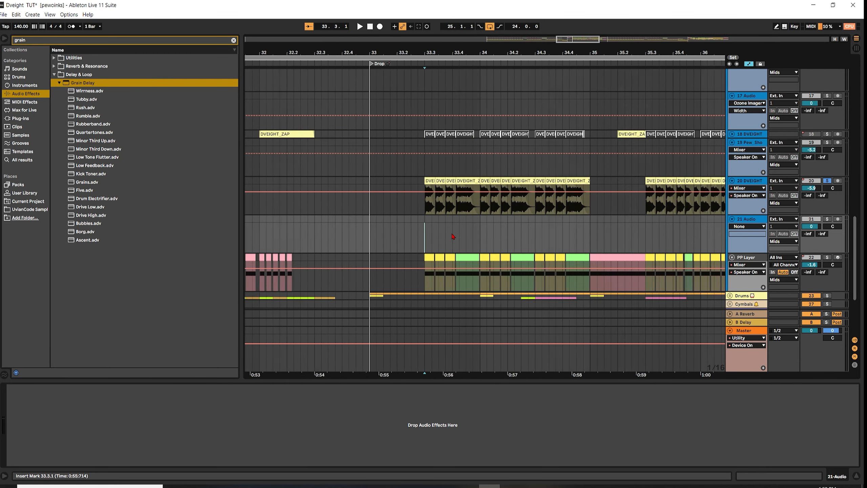
{"action": "scroll", "coordinate": [461, 236], "scroll_direction": "down", "scroll_amount": 3}
{"action": "scroll", "coordinate": [474, 232], "scroll_direction": "up", "scroll_amount": 1}
{"action": "scroll", "coordinate": [680, 215], "scroll_direction": "down", "scroll_amount": 2}
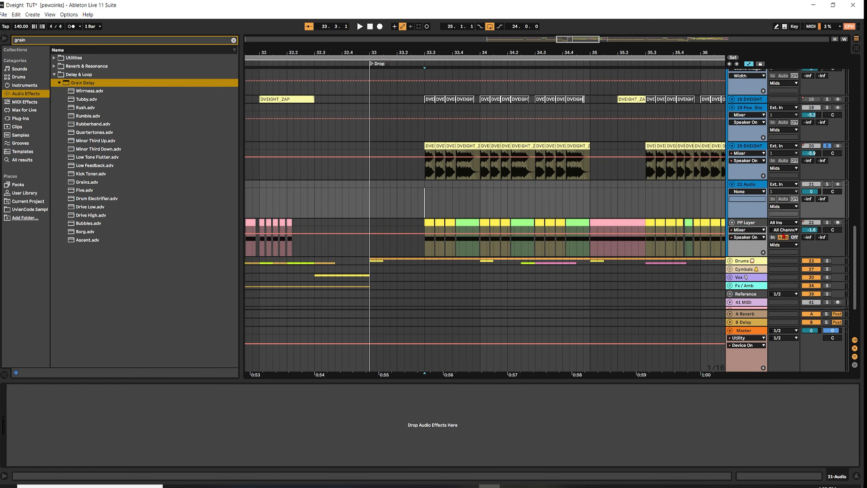
{"action": "left_click_drag", "start_coordinate": [444, 169], "coordinate": [488, 195]}
{"action": "key", "text": "space"}
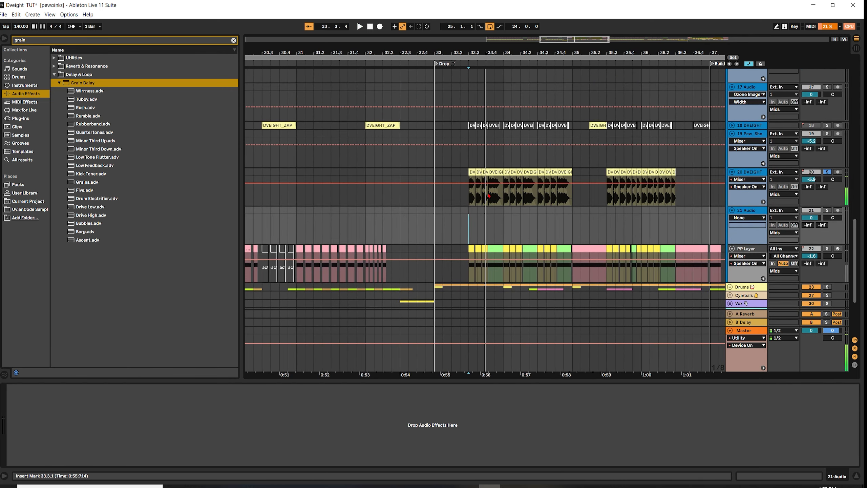
- View the first DVEIGHT_ZAP clip's sample, move the longer clip at 33.4.1 to 32.1.3 and play it in isolation
{"action": "double_click", "coordinate": [473, 174]}
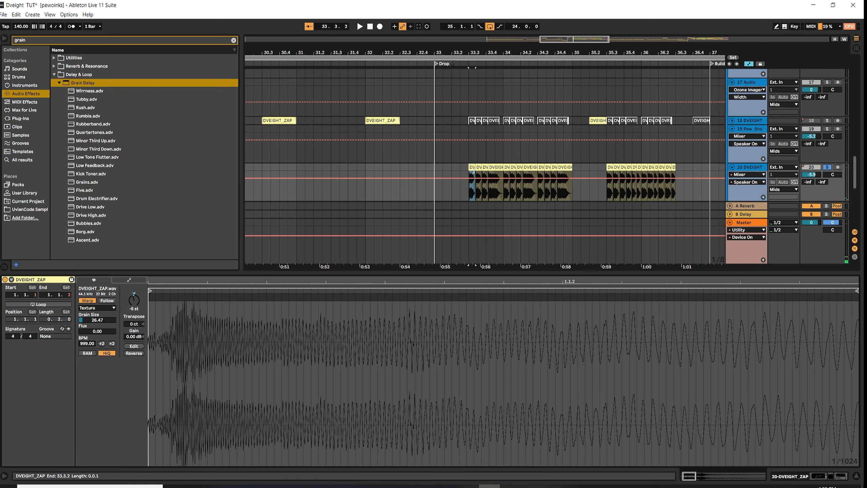
{"action": "left_click", "coordinate": [495, 172]}
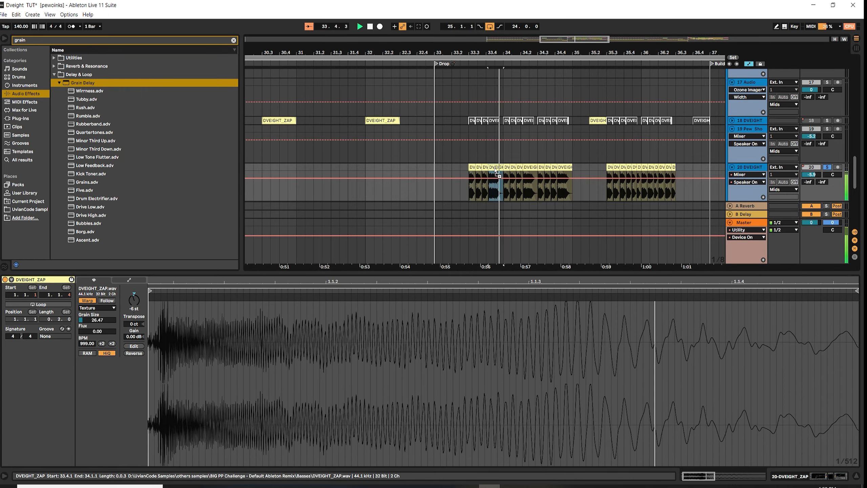
{"action": "left_click_drag", "start_coordinate": [496, 173], "coordinate": [384, 171]}
{"action": "key", "text": "space"}
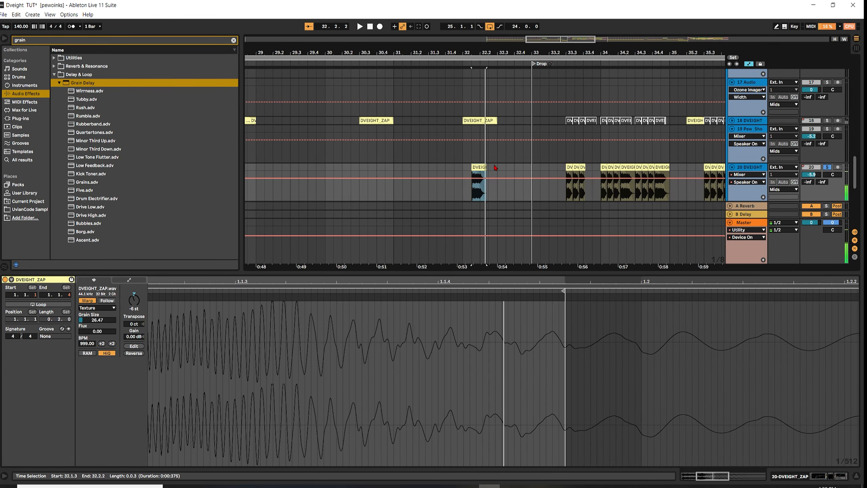
- List the warp modes available for the isolated DVEIGHT_ZAP clip and replay the clip
{"action": "left_click", "coordinate": [484, 175]}
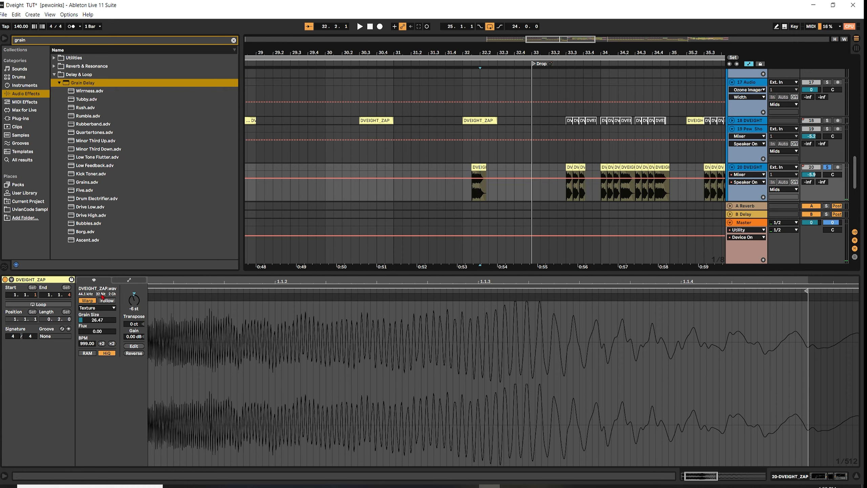
{"action": "left_click", "coordinate": [101, 308]}
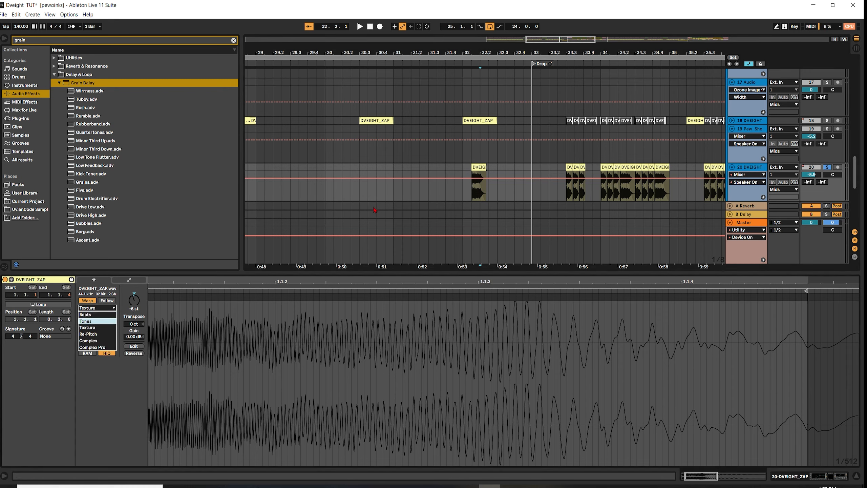
{"action": "left_click", "coordinate": [466, 181]}
{"action": "left_click", "coordinate": [486, 166]}
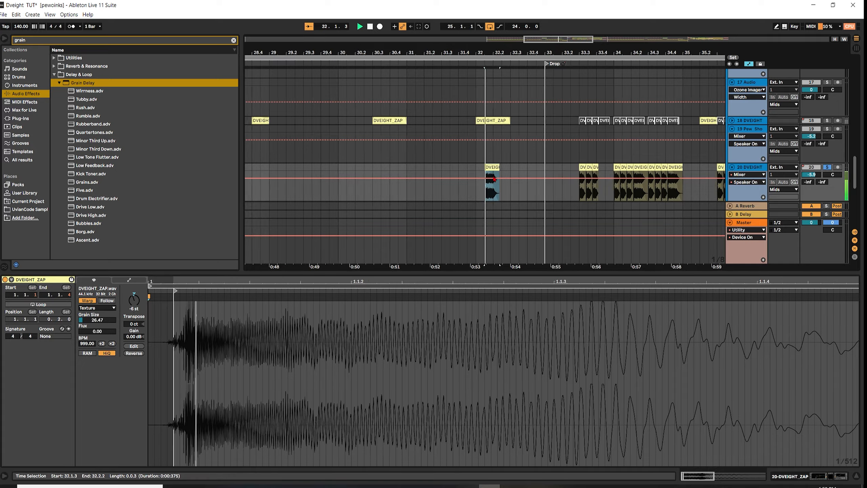
{"action": "left_click", "coordinate": [485, 167]}
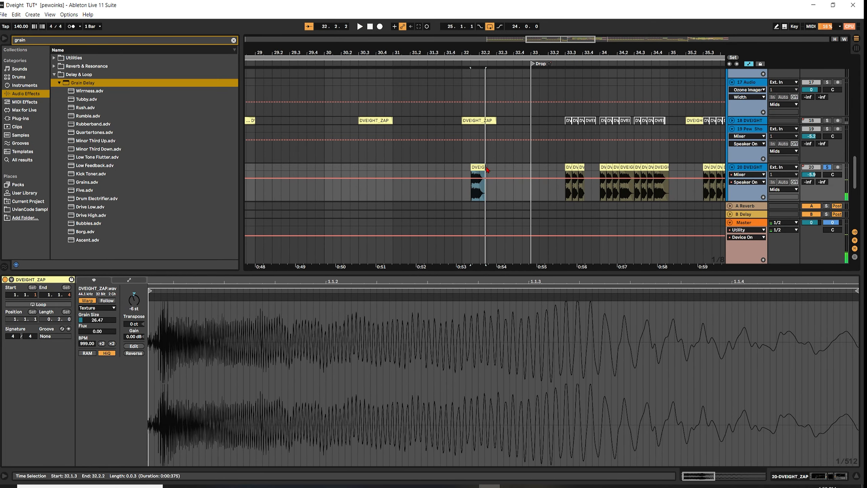
- Delete the isolated zap clip, play the short clip at 33.3.1 and move it to 33.2.3
{"action": "key", "text": "Delete"}
{"action": "left_click", "coordinate": [568, 167]}
{"action": "key", "text": "space"}
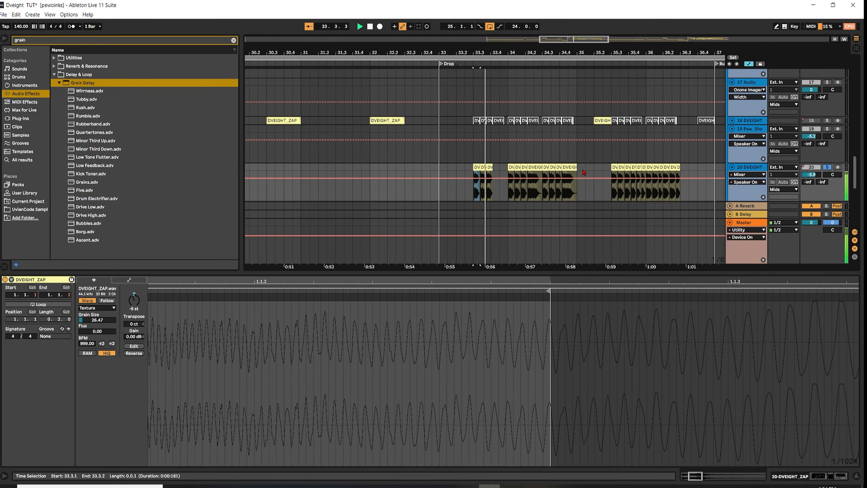
{"action": "key", "text": "space"}
{"action": "key", "text": "Left"}
{"action": "key", "text": "z"}
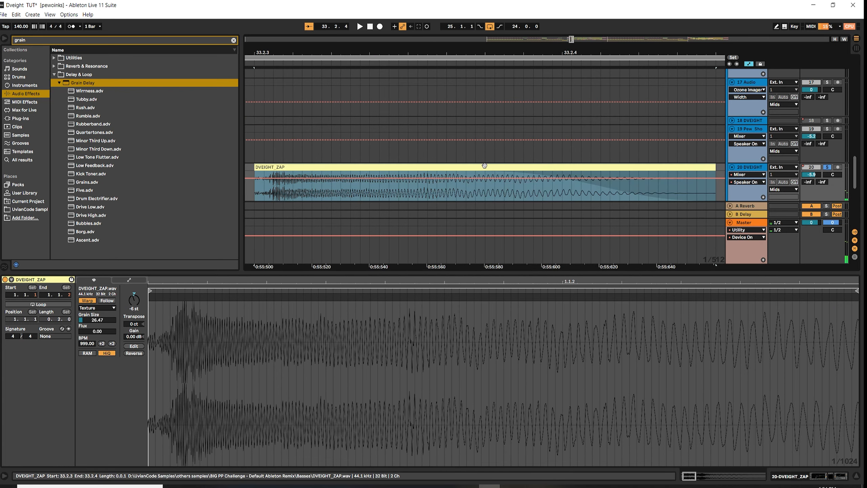
{"action": "scroll", "coordinate": [484, 165], "scroll_direction": "down", "scroll_amount": 10}
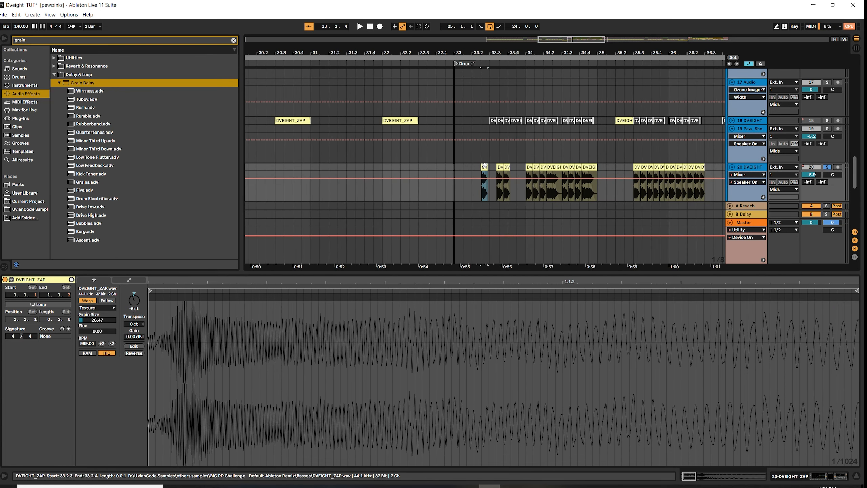
- Undo the zap clip moves and the deletion, and play the clip at 33.4.1 in its original place
{"action": "key", "text": "ctrl+z"}
{"action": "key", "text": "ctrl+z"}
{"action": "key", "text": "ctrl+z"}
{"action": "key", "text": "space"}
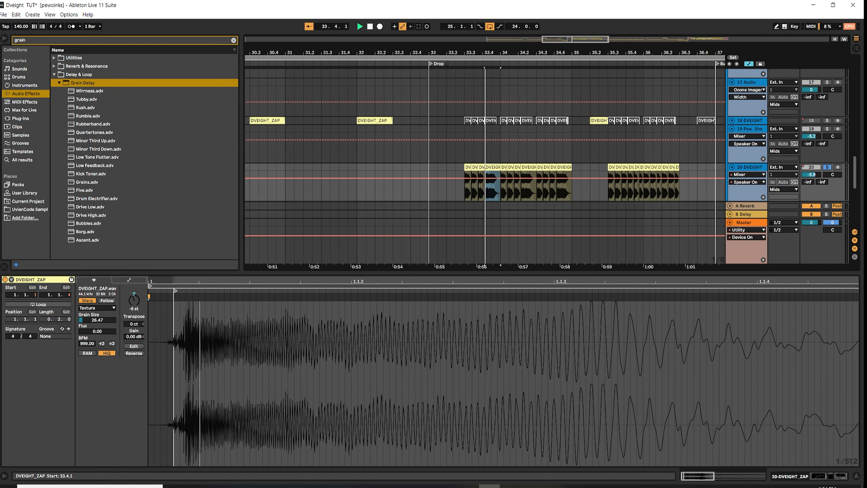
{"action": "key", "text": "space"}
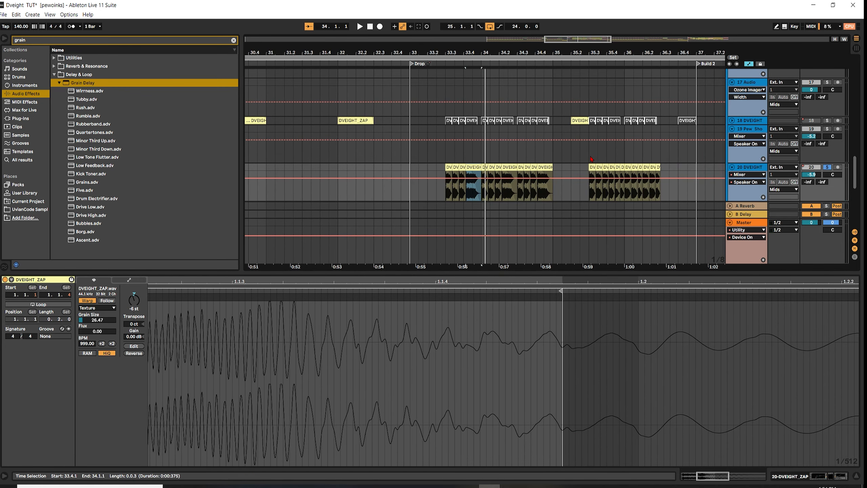
- Select the DVEIGHT_ZAP clip at 35.2.1 on track 18, solo that track and play it
{"action": "left_click", "coordinate": [573, 120]}
{"action": "left_click", "coordinate": [808, 121]}
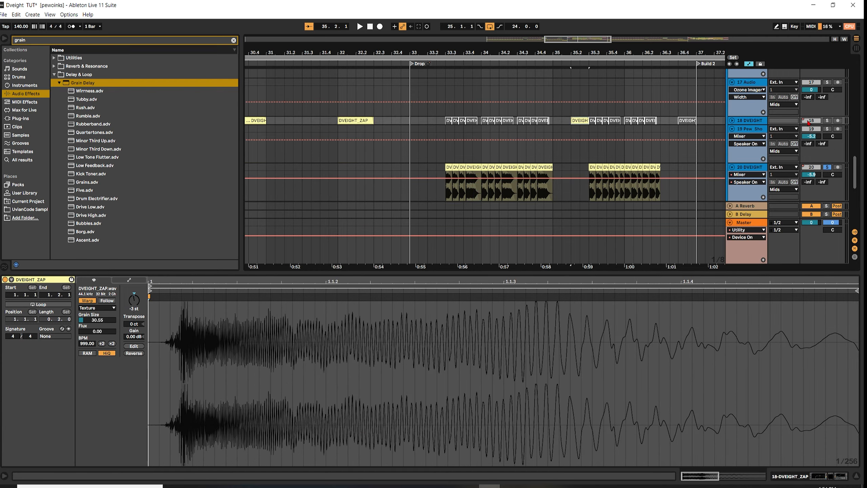
{"action": "left_click", "coordinate": [826, 120]}
{"action": "key", "text": "space"}
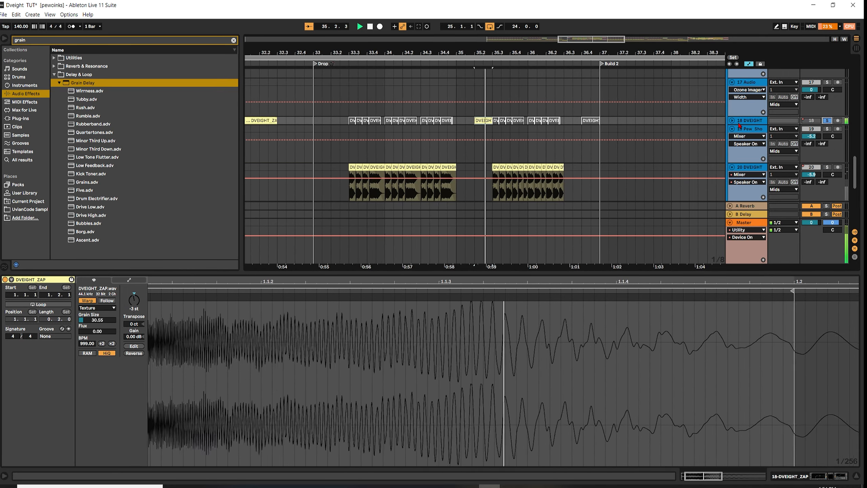
{"action": "key", "text": "space"}
- Unfold track 18 to show its waveform and automation, and replay its clip at 35.2.1
{"action": "left_click", "coordinate": [732, 120]}
{"action": "key", "text": "space"}
{"action": "key", "text": "space"}
{"action": "key", "text": "space"}
{"action": "key", "text": "space"}
{"action": "scroll", "coordinate": [663, 153], "scroll_direction": "down", "scroll_amount": 3}
{"action": "key", "text": "space"}
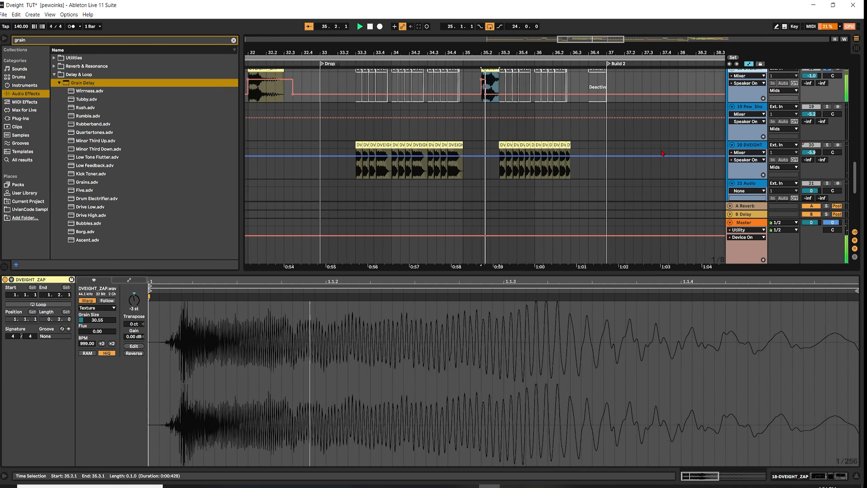
- Show track 18's device chain, replay the zap clip and open the Ozone Imager 2 window
{"action": "key", "text": "shift+Tab"}
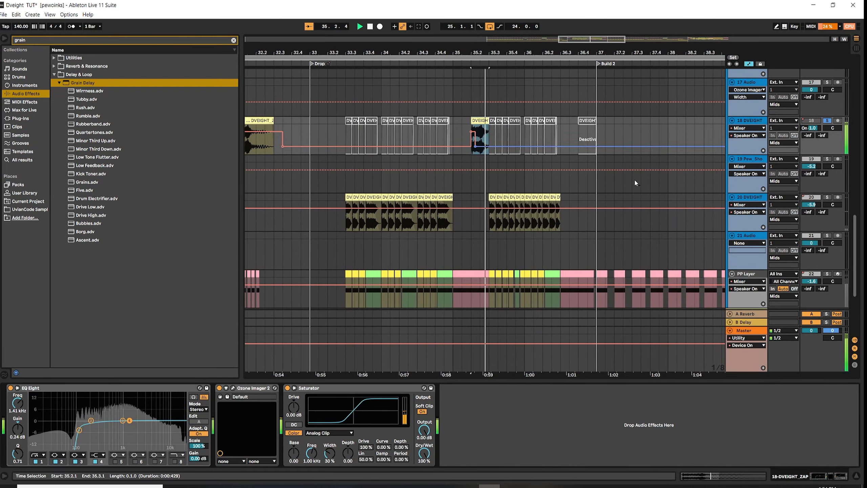
{"action": "scroll", "coordinate": [263, 339], "scroll_direction": "down", "scroll_amount": 2}
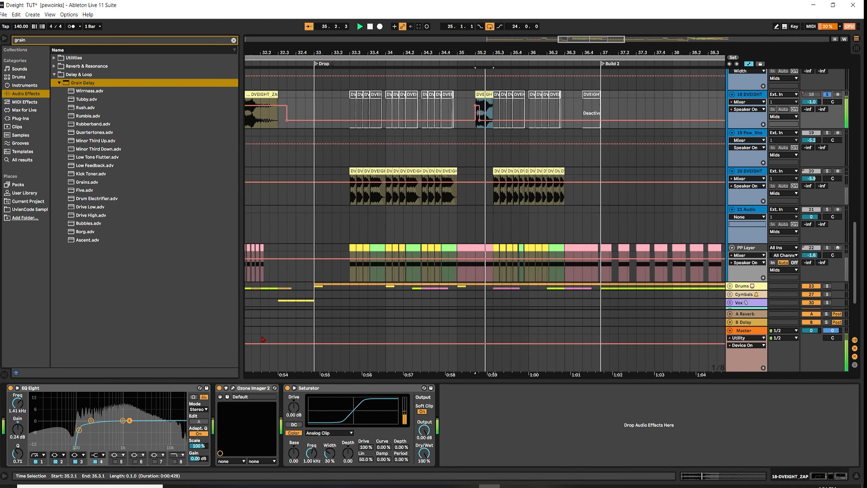
{"action": "key", "text": "space"}
{"action": "key", "text": "space"}
{"action": "key", "text": "space"}
{"action": "left_click", "coordinate": [232, 388]}
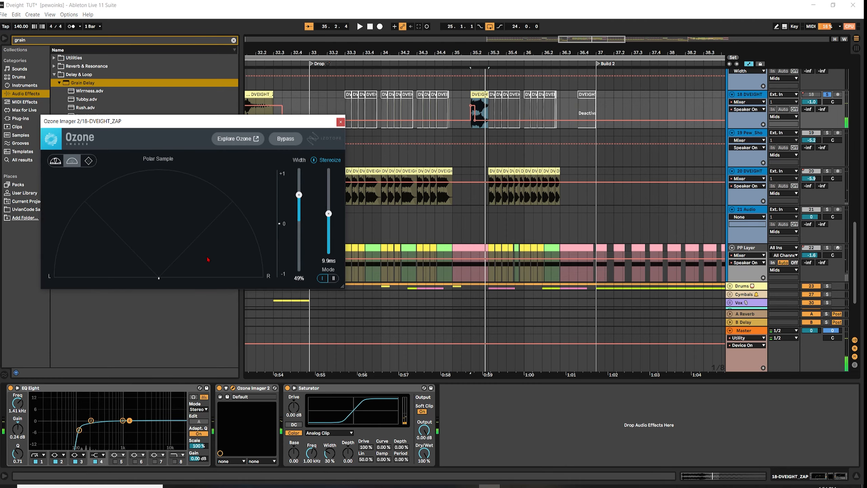
- Play the zap clip with Ozone Imager 2 turned off, re-enable the device and close its window
{"action": "key", "text": "space"}
{"action": "left_click", "coordinate": [219, 388]}
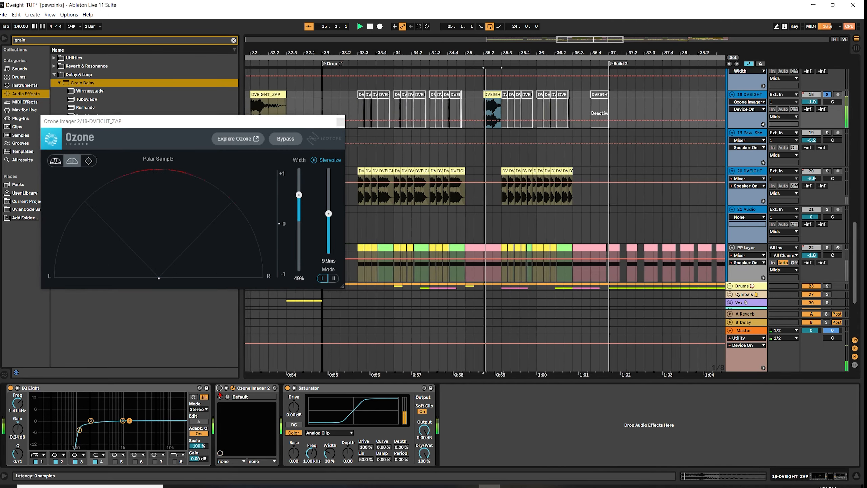
{"action": "left_click", "coordinate": [219, 388]}
{"action": "left_click", "coordinate": [340, 121]}
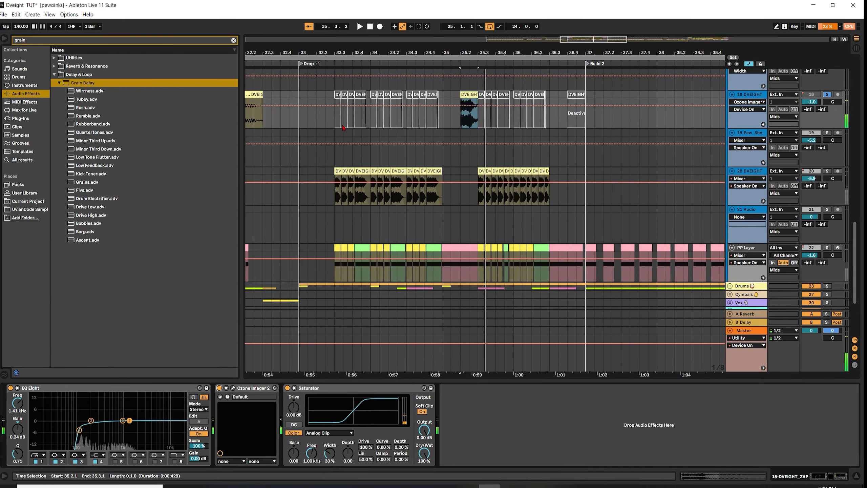
- Solo the DVEIGHT_ZAP track 20 and play its clips from 35.3.1
{"action": "scroll", "coordinate": [343, 128], "scroll_direction": "down", "scroll_amount": 3}
{"action": "left_click", "coordinate": [493, 166]}
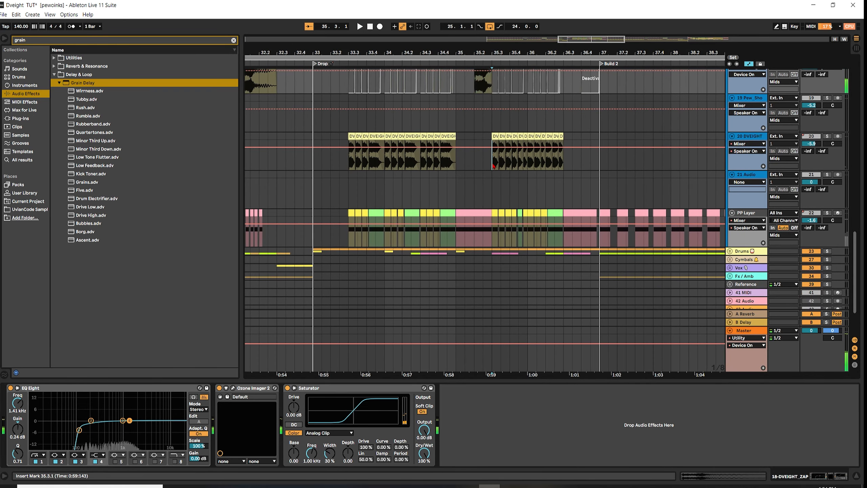
{"action": "left_click", "coordinate": [827, 136]}
{"action": "key", "text": "space"}
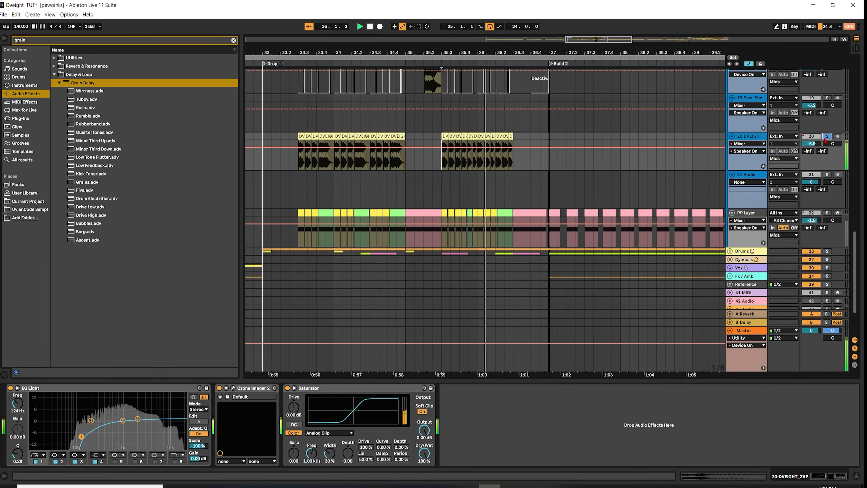
{"action": "key", "text": "space"}
- Show the PP Layer track's device chain, solo the track and play it from 33.3.1
{"action": "scroll", "coordinate": [508, 260], "scroll_direction": "down", "scroll_amount": 2}
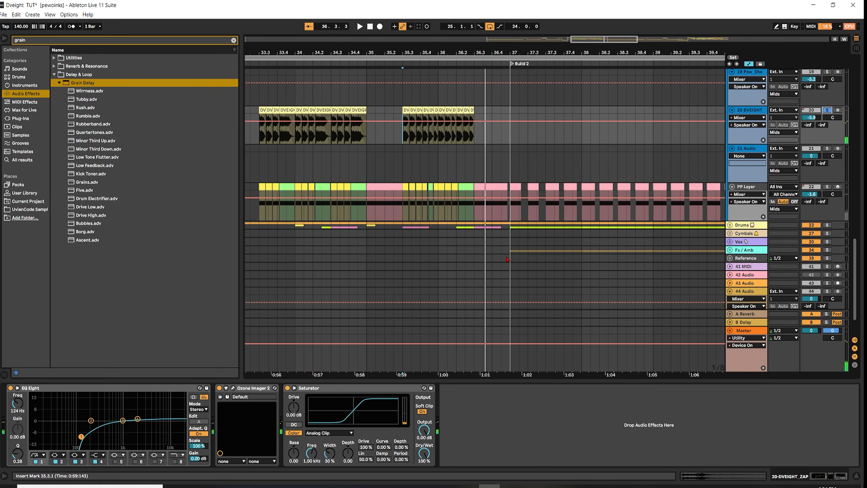
{"action": "scroll", "coordinate": [508, 259], "scroll_direction": "down", "scroll_amount": 1}
{"action": "left_click", "coordinate": [734, 158]}
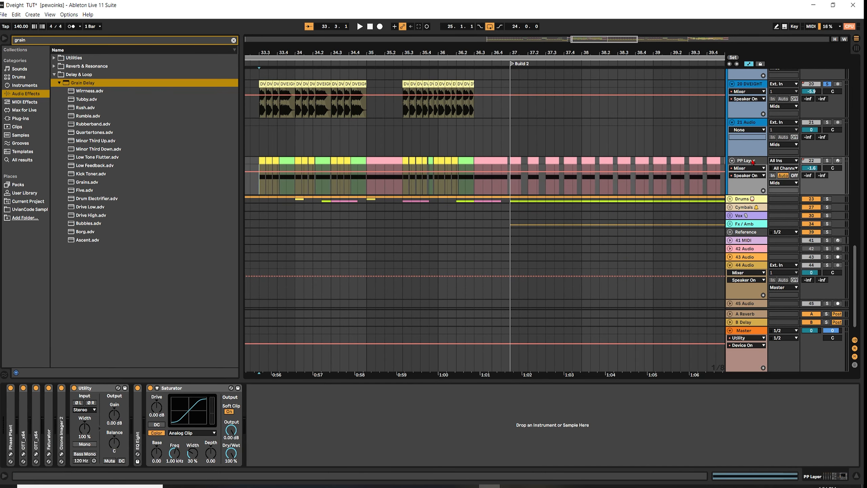
{"action": "left_click", "coordinate": [826, 160]}
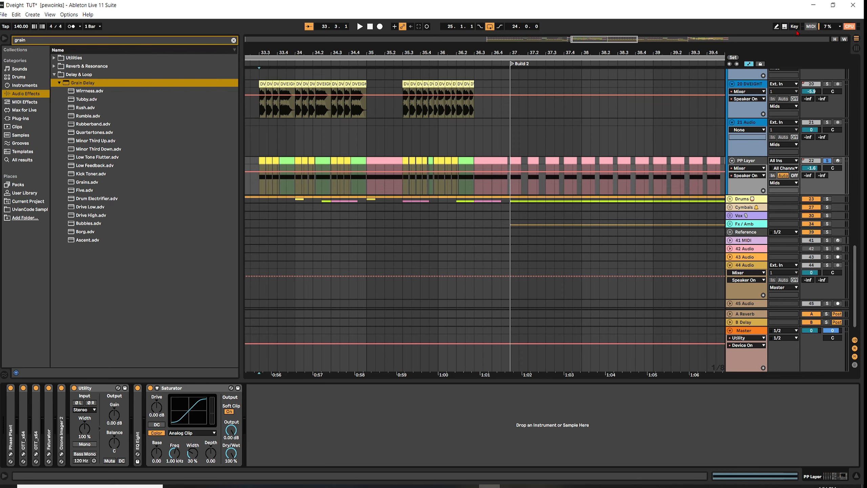
{"action": "key", "text": "space"}
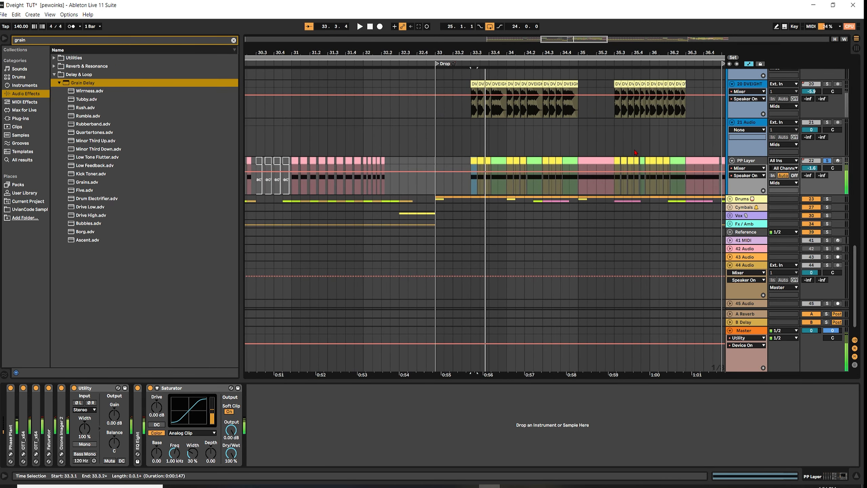
- Open PP Layer's Phase Plant, show the Fragmented preset in the Bass Hard folder, and close the window
{"action": "left_click", "coordinate": [751, 165]}
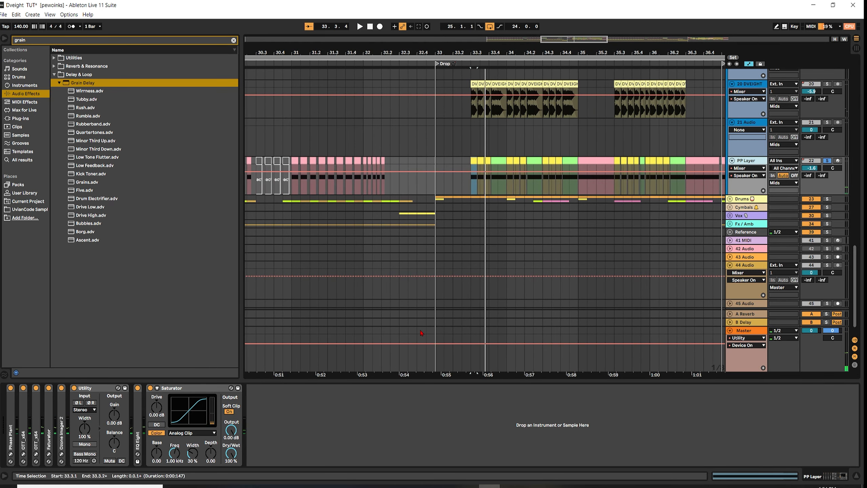
{"action": "left_click", "coordinate": [11, 454]}
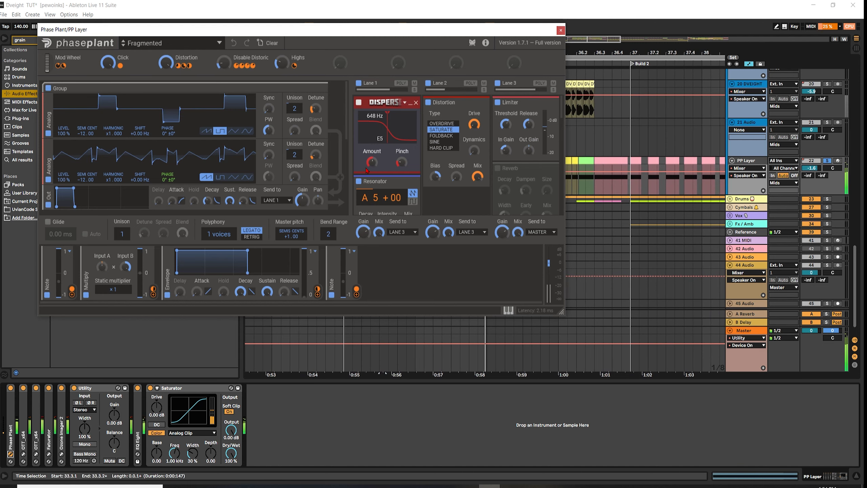
{"action": "left_click", "coordinate": [167, 44]}
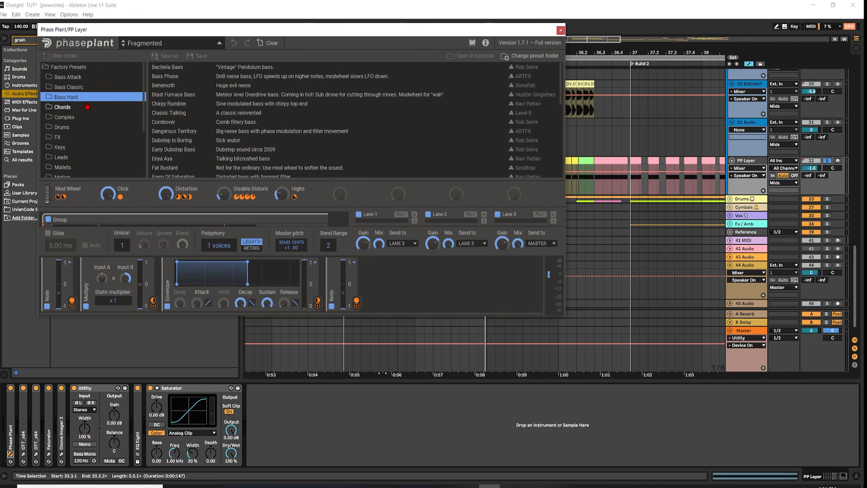
{"action": "scroll", "coordinate": [200, 126], "scroll_direction": "down", "scroll_amount": 2}
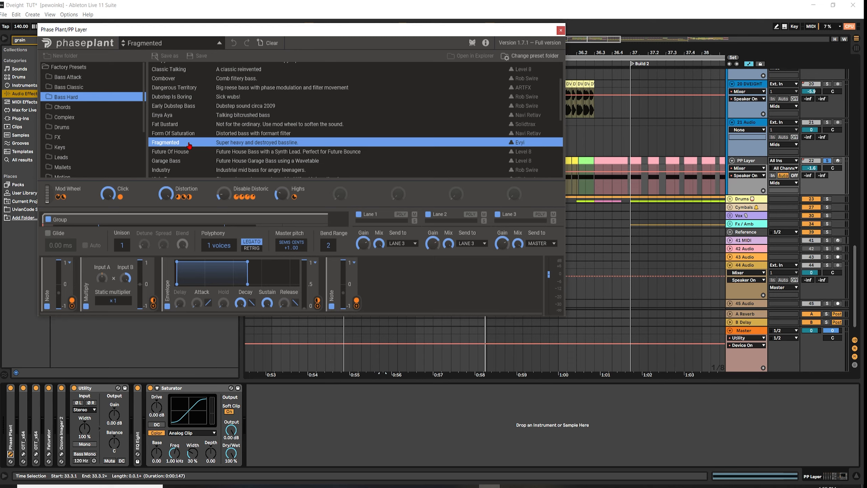
{"action": "left_click", "coordinate": [561, 30]}
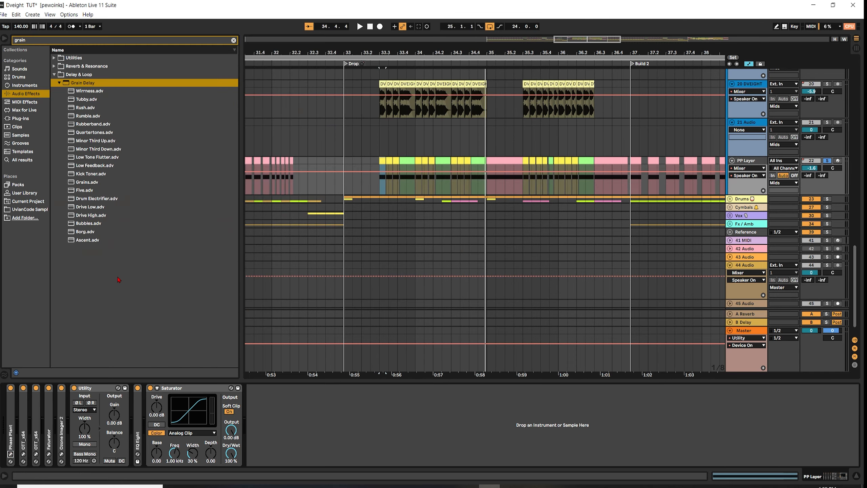
- Unfold the first OTT_x64, open Faturator and play PP Layer while switching Faturator off and on, then fold it
{"action": "double_click", "coordinate": [35, 397]}
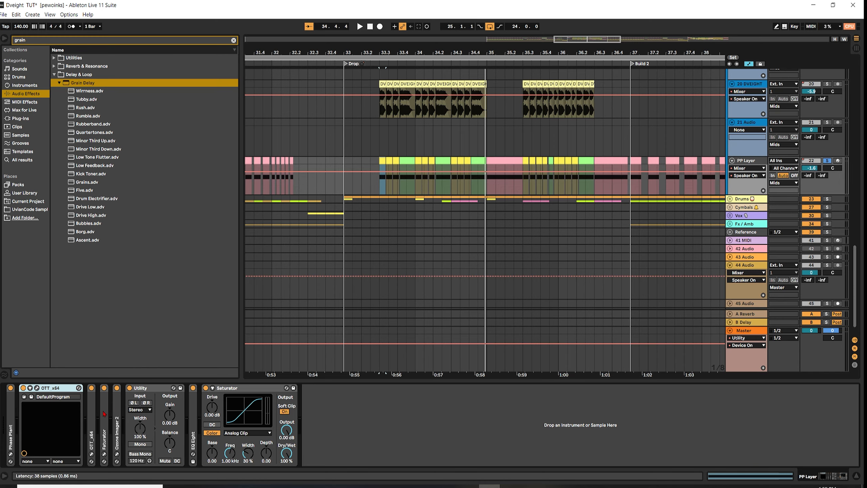
{"action": "double_click", "coordinate": [107, 414]}
{"action": "left_click", "coordinate": [118, 388]}
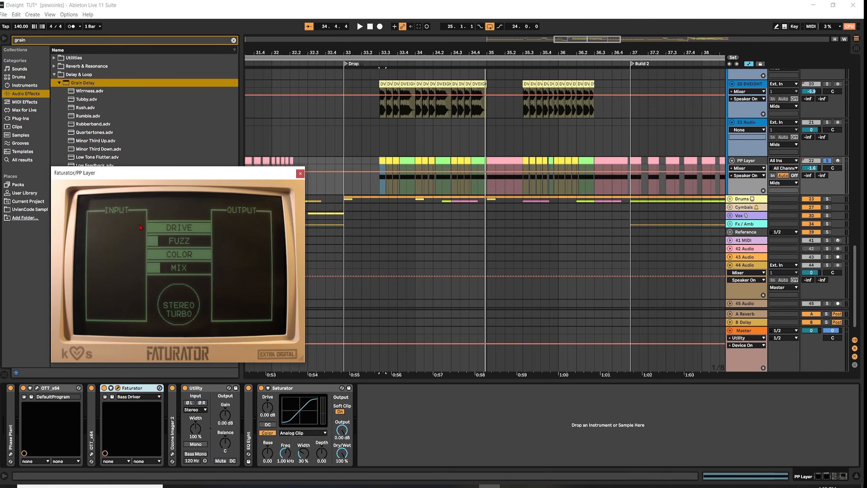
{"action": "key", "text": "space"}
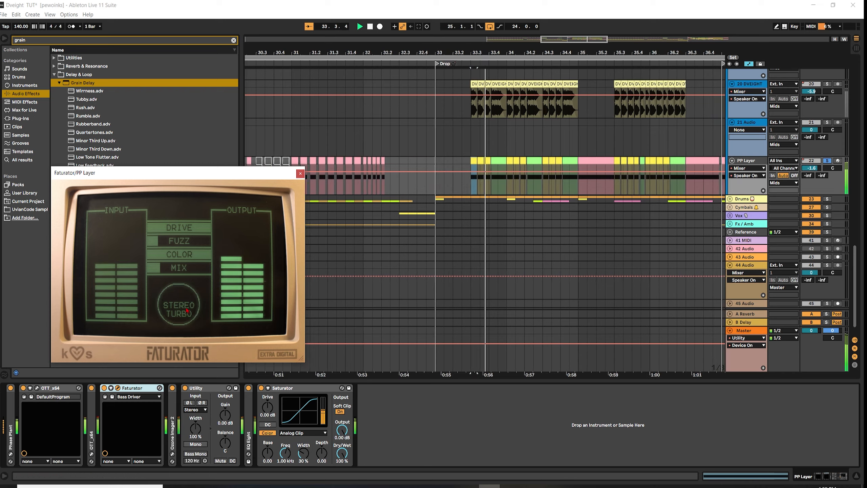
{"action": "left_click", "coordinate": [104, 388]}
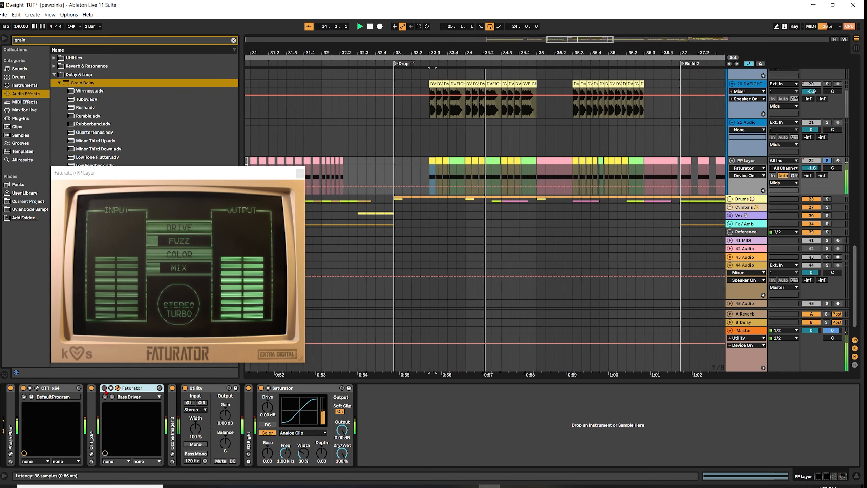
{"action": "double_click", "coordinate": [112, 389]}
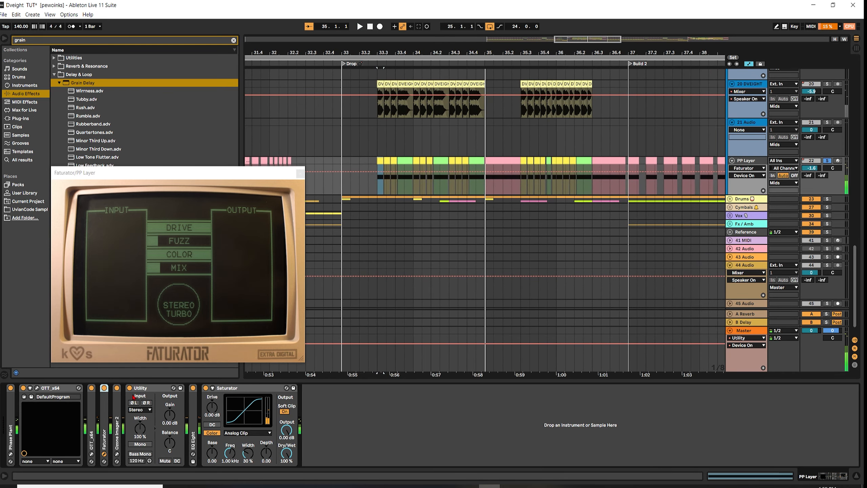
- Unfold Ozone Imager 2 on PP Layer, view its settings during playback, and close the Ozone and Faturator windows
{"action": "double_click", "coordinate": [117, 405]}
{"action": "left_click", "coordinate": [130, 389]}
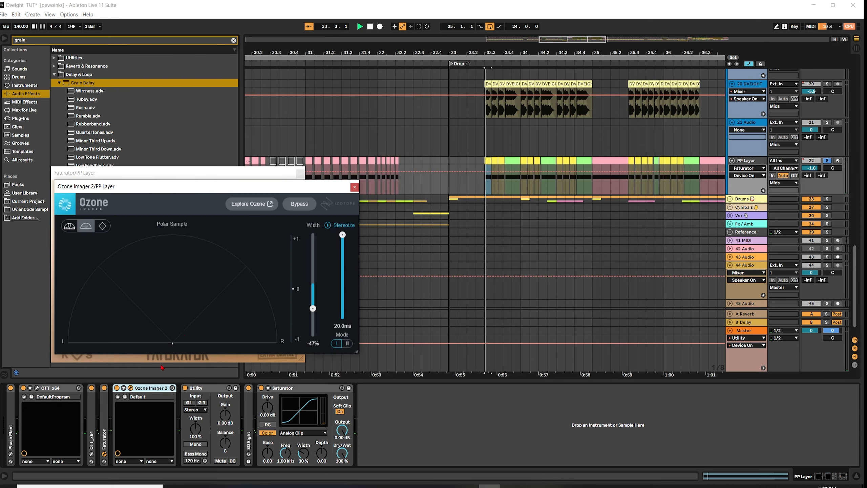
{"action": "left_click", "coordinate": [354, 186]}
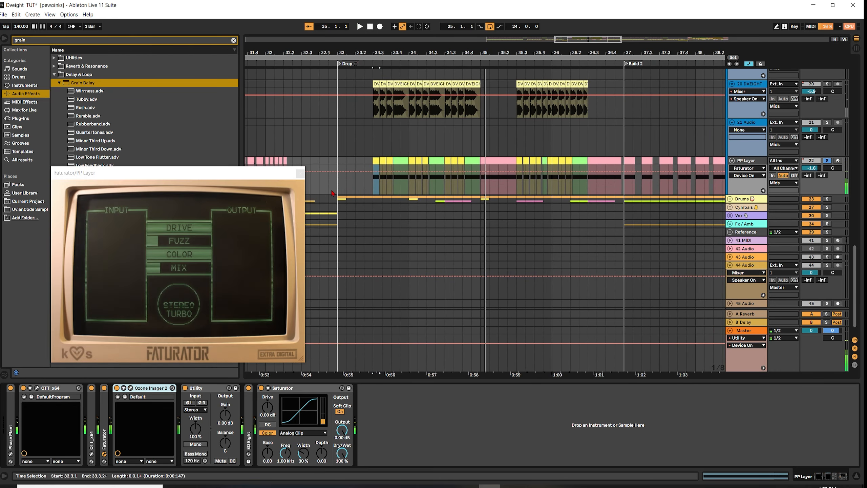
{"action": "left_click", "coordinate": [300, 173]}
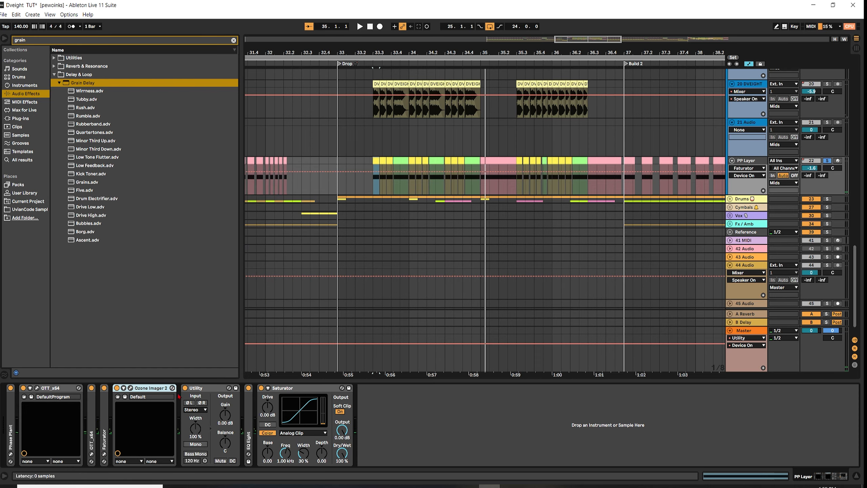
- Reopen PP Layer's Ozone Imager 2, watch its stereo display while playing from 33.3.1, and close the window
{"action": "left_click", "coordinate": [130, 388]}
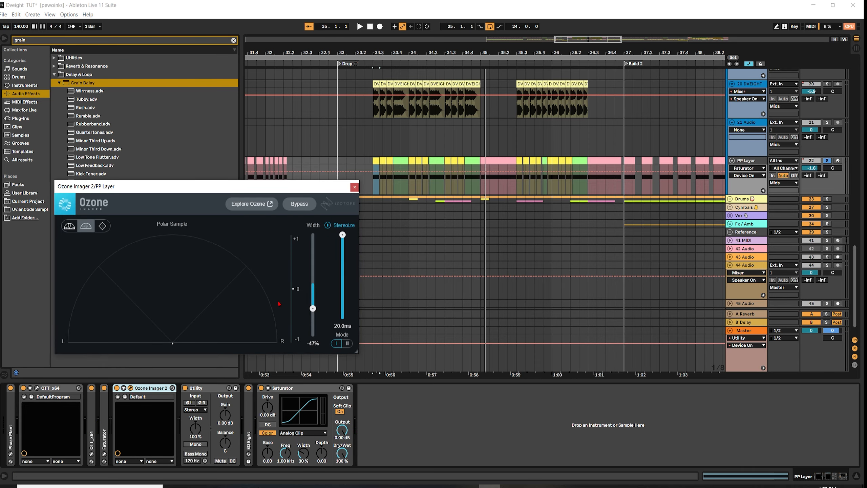
{"action": "key", "text": "space"}
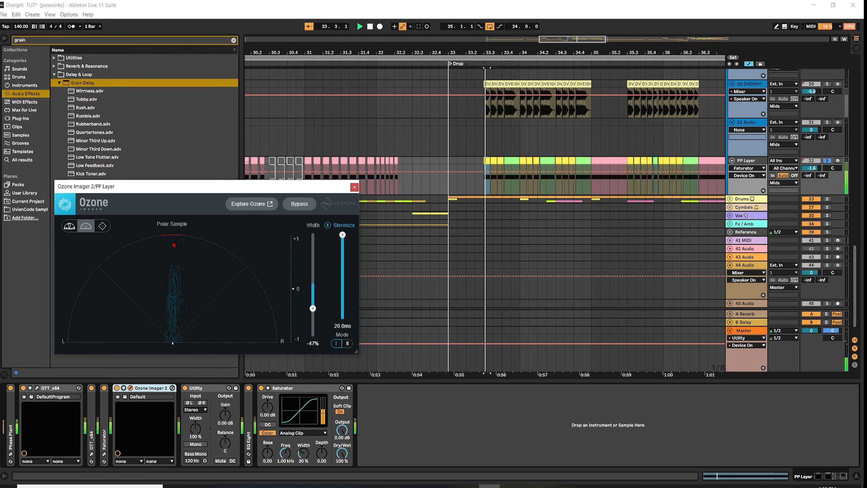
{"action": "key", "text": "space"}
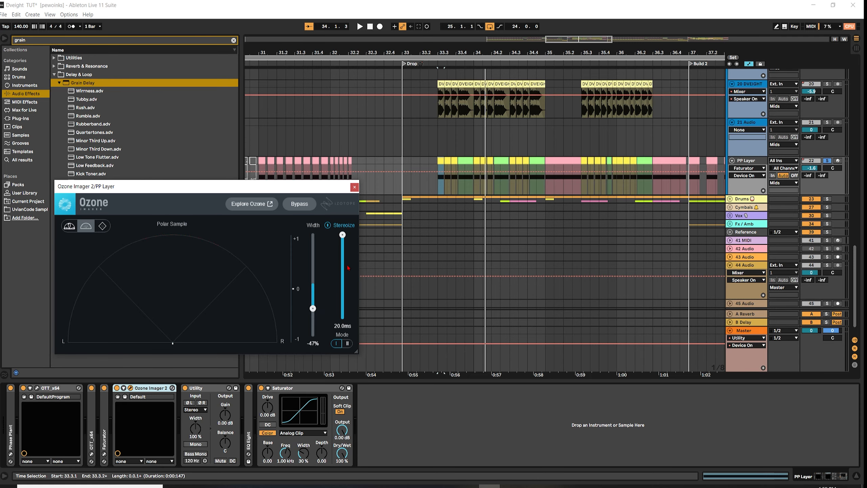
{"action": "left_click", "coordinate": [354, 187]}
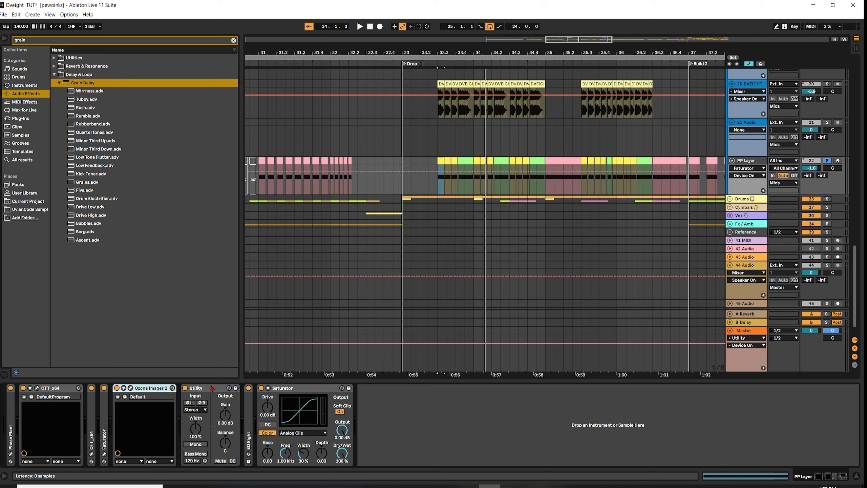
- Audition PP Layer with Utility's Mono enabled, turn Mono off again and deactivate the Utility device
{"action": "left_click", "coordinate": [206, 389]}
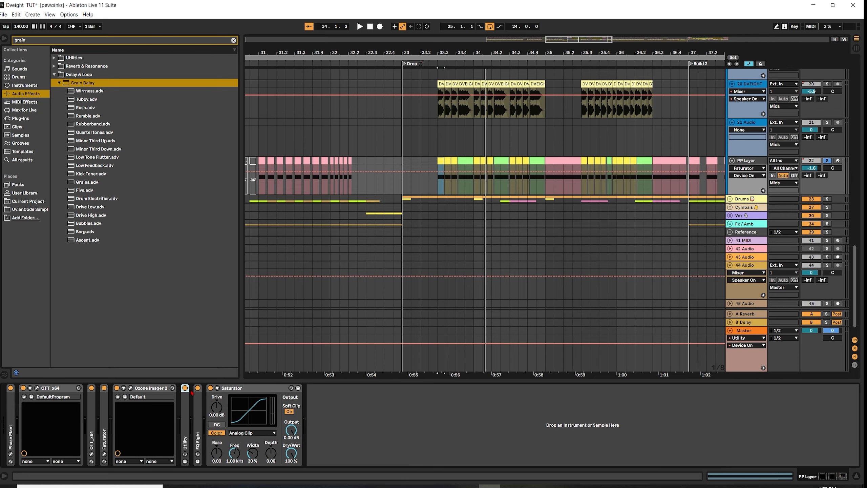
{"action": "left_click", "coordinate": [197, 445]}
{"action": "key", "text": "space"}
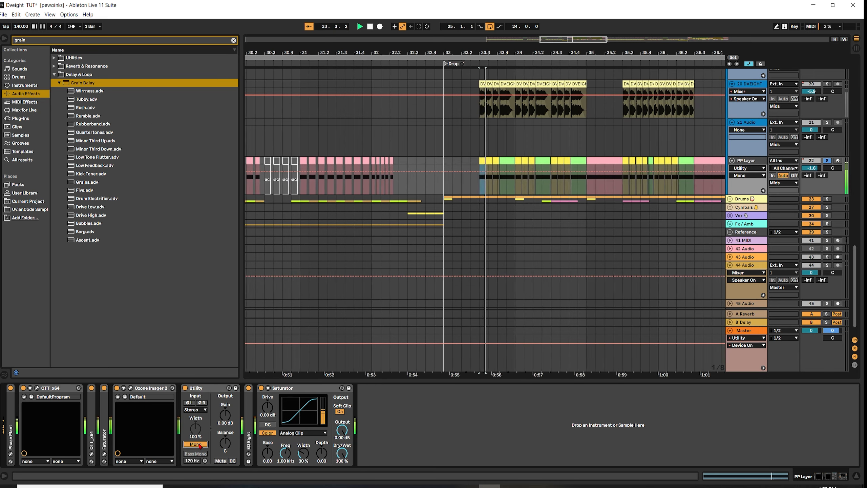
{"action": "key", "text": "space"}
{"action": "left_click", "coordinate": [197, 445]}
{"action": "double_click", "coordinate": [193, 388]}
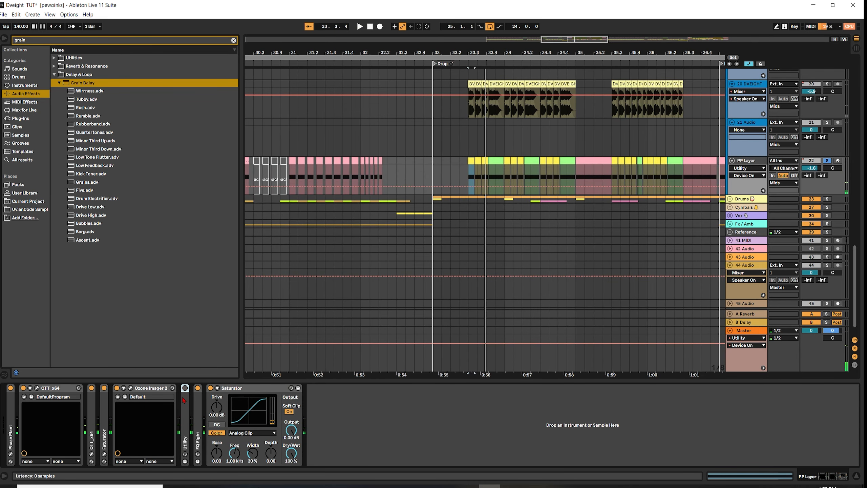
{"action": "double_click", "coordinate": [186, 406]}
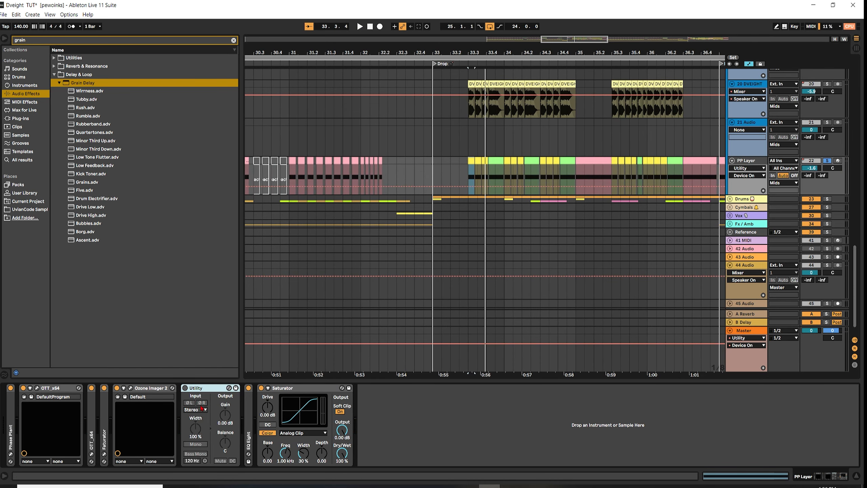
- Unfold PP Layer's EQ Eight, select its 290 Hz band, play the track to view the spectrum, and fold the device
{"action": "double_click", "coordinate": [250, 420]}
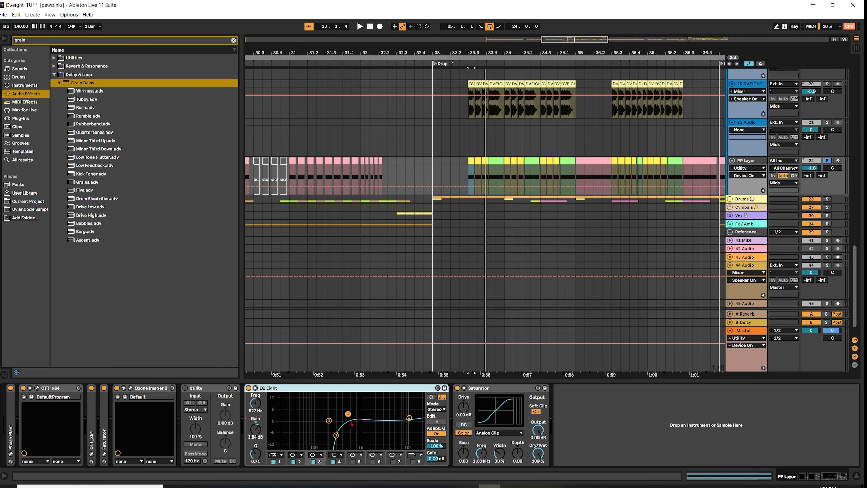
{"action": "left_click", "coordinate": [337, 435]}
{"action": "key", "text": "space"}
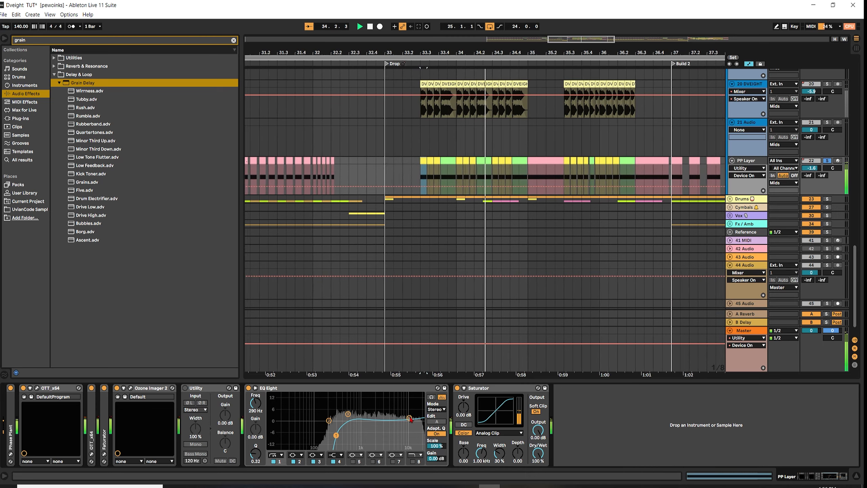
{"action": "double_click", "coordinate": [400, 388]}
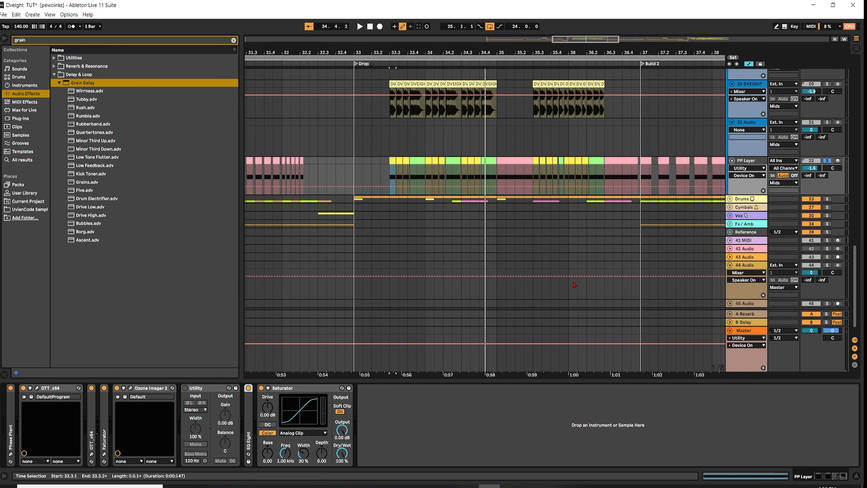
- Unsolo PP Layer and replay the drop from 33.3.1 with all tracks audible
{"action": "key", "text": "space"}
{"action": "left_click", "coordinate": [830, 162]}
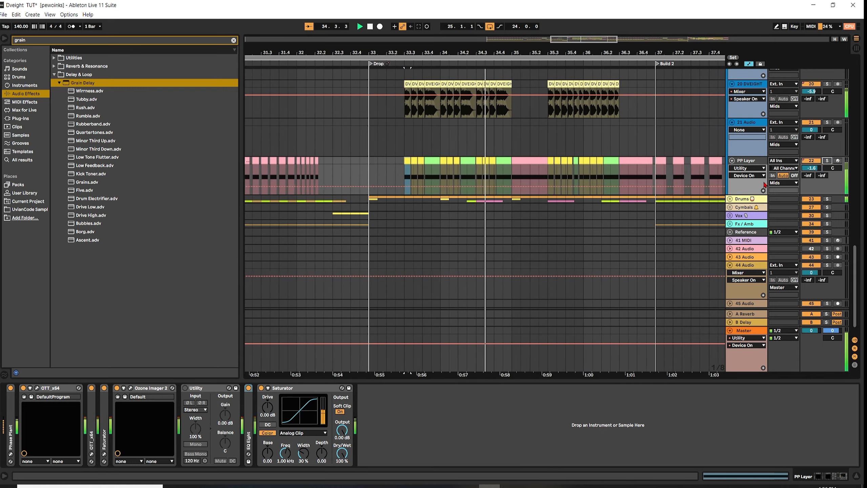
{"action": "key", "text": "space"}
{"action": "key", "text": "space"}
{"action": "scroll", "coordinate": [557, 168], "scroll_direction": "up", "scroll_amount": 2}
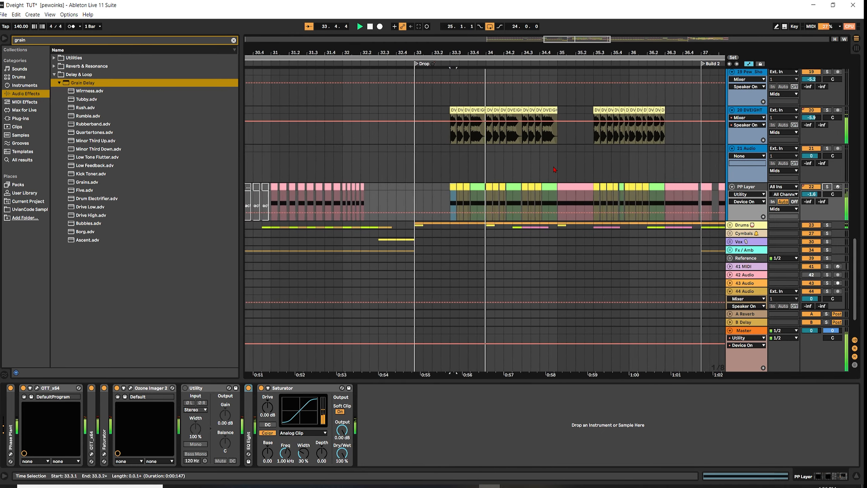
{"action": "left_click", "coordinate": [511, 187]}
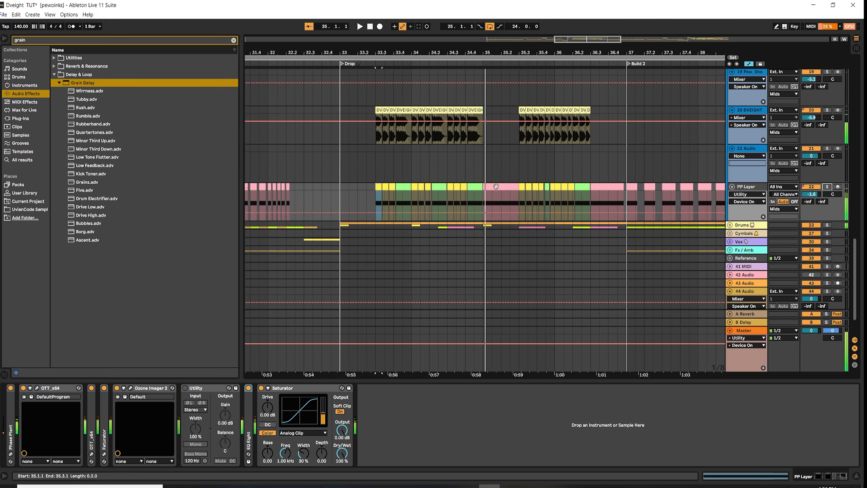
- Solo PP Layer and audition its clip from 35.1.1
{"action": "key", "text": "space"}
{"action": "left_click", "coordinate": [827, 187]}
{"action": "key", "text": "space"}
{"action": "scroll", "coordinate": [743, 205], "scroll_direction": "up", "scroll_amount": 8}
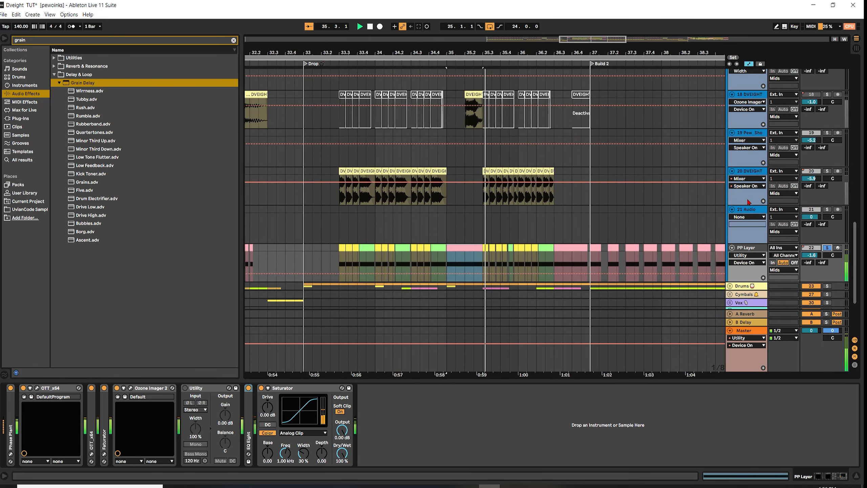
{"action": "scroll", "coordinate": [743, 206], "scroll_direction": "down", "scroll_amount": 2}
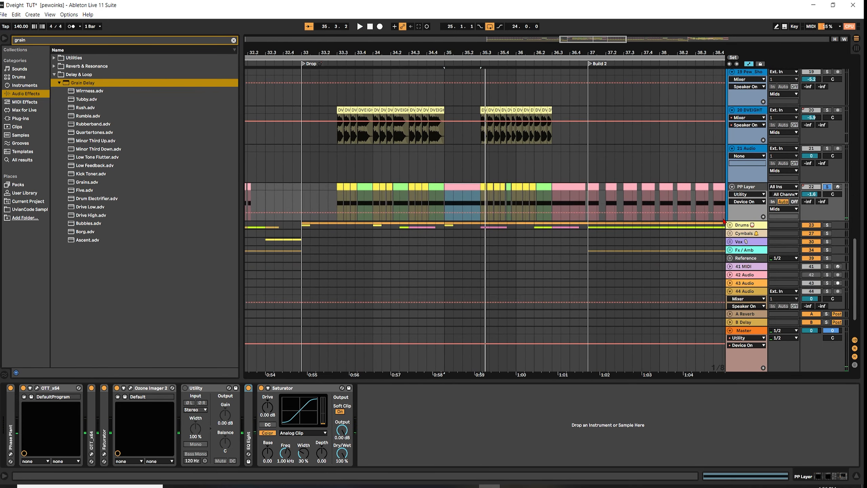
- Audition the NOT Sub reese track soloed with the drop's end, then return to all tracks audible
{"action": "scroll", "coordinate": [739, 224], "scroll_direction": "up", "scroll_amount": 10}
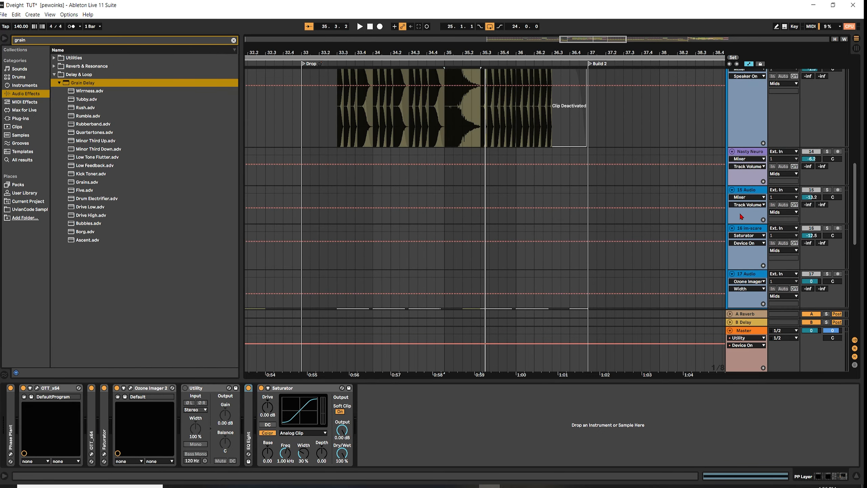
{"action": "scroll", "coordinate": [741, 207], "scroll_direction": "up", "scroll_amount": 6}
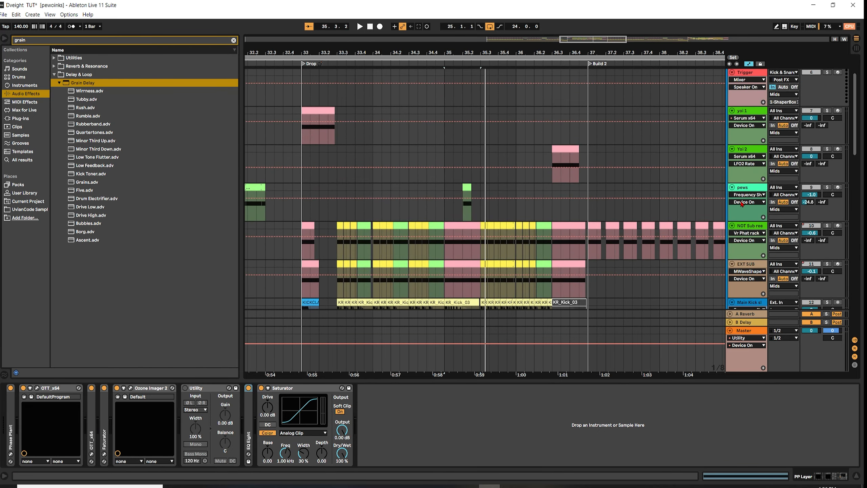
{"action": "key", "text": "space"}
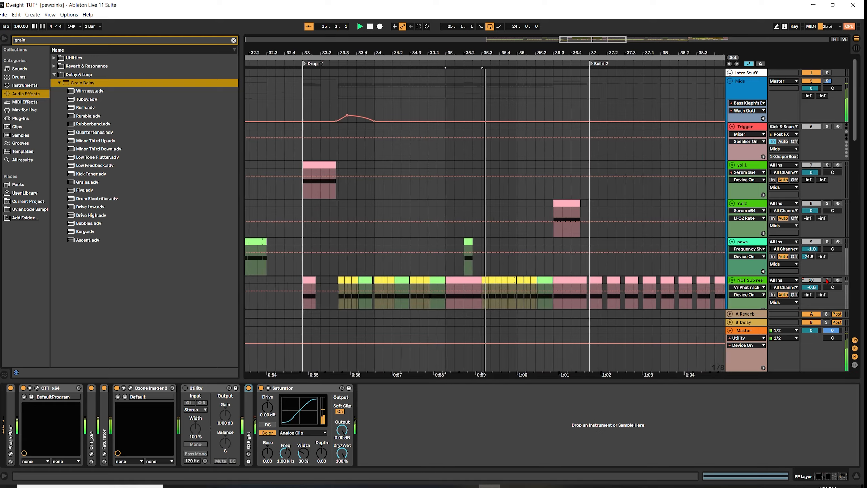
{"action": "scroll", "coordinate": [747, 253], "scroll_direction": "down", "scroll_amount": 3}
{"action": "scroll", "coordinate": [748, 261], "scroll_direction": "down", "scroll_amount": 1}
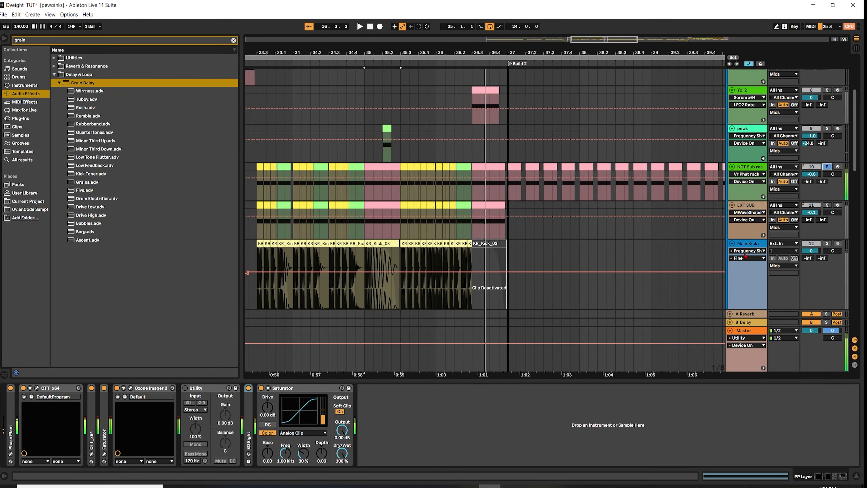
{"action": "scroll", "coordinate": [812, 205], "scroll_direction": "up", "scroll_amount": 2}
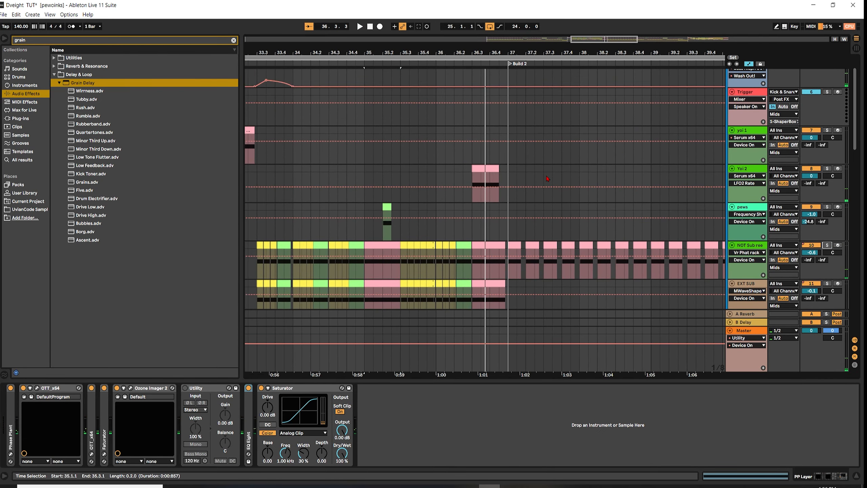
- Set the playback start on the Yoi 2 track to the beginning of DROP 2 at 45.1.1
{"action": "left_click", "coordinate": [516, 168]}
{"action": "key", "text": "minus"}
{"action": "key", "text": "minus"}
{"action": "key", "text": "minus"}
{"action": "key", "text": "minus"}
{"action": "key", "text": "minus"}
{"action": "left_click", "coordinate": [560, 175]}
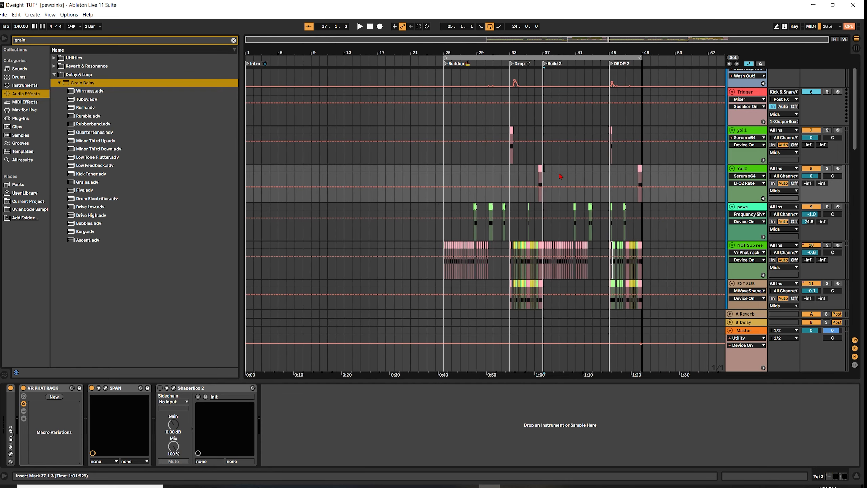
{"action": "key", "text": "plus"}
{"action": "key", "text": "plus"}
{"action": "scroll", "coordinate": [604, 191], "scroll_direction": "down", "scroll_amount": 1}
{"action": "scroll", "coordinate": [604, 192], "scroll_direction": "down", "scroll_amount": 3}
{"action": "left_click", "coordinate": [612, 156]}
{"action": "scroll", "coordinate": [627, 156], "scroll_direction": "up", "scroll_amount": 4}
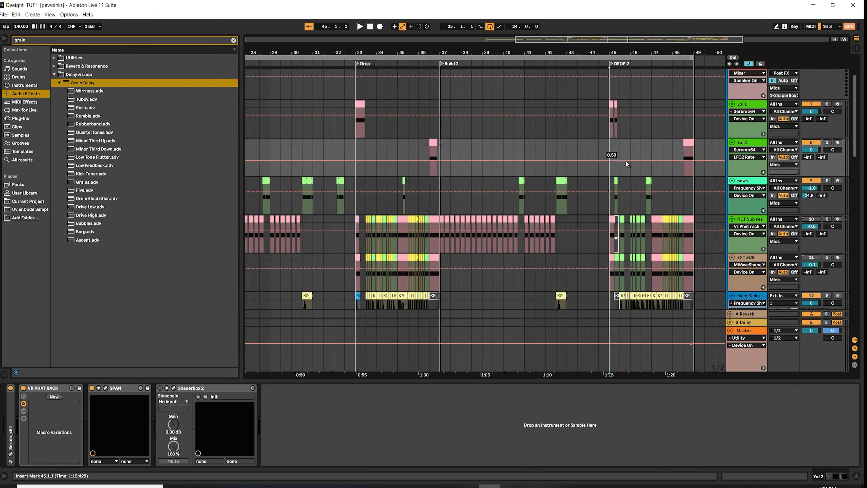
{"action": "key", "text": "plus"}
- Solo yoi 1, play its clips from 45.1.1 and unsolo the track
{"action": "left_click", "coordinate": [826, 105]}
{"action": "key", "text": "space"}
{"action": "scroll", "coordinate": [751, 131], "scroll_direction": "up", "scroll_amount": 2}
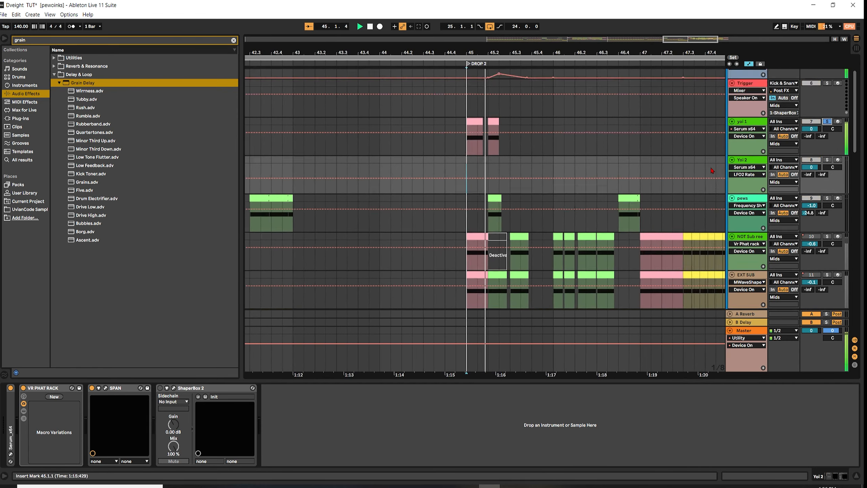
{"action": "left_click", "coordinate": [827, 130]}
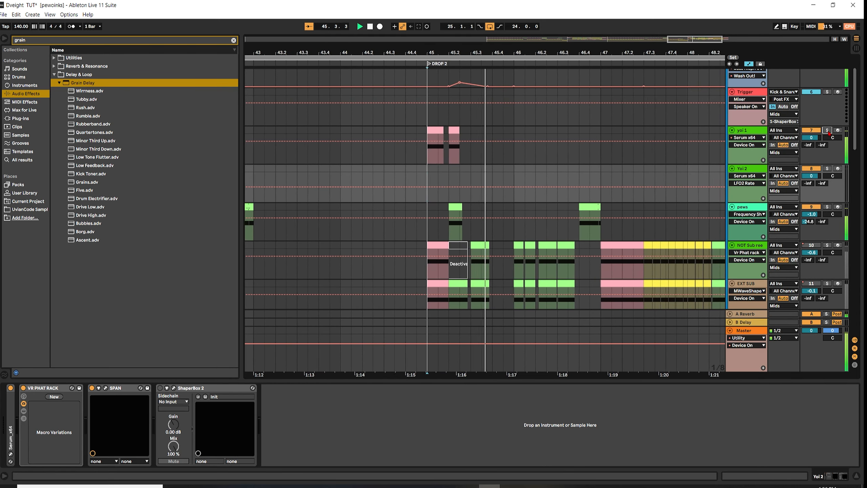
- Play DROP 2 from 45.1.1 with all tracks audible while examining the two main kick tracks
{"action": "scroll", "coordinate": [746, 177], "scroll_direction": "down", "scroll_amount": 4}
{"action": "scroll", "coordinate": [745, 177], "scroll_direction": "down", "scroll_amount": 6}
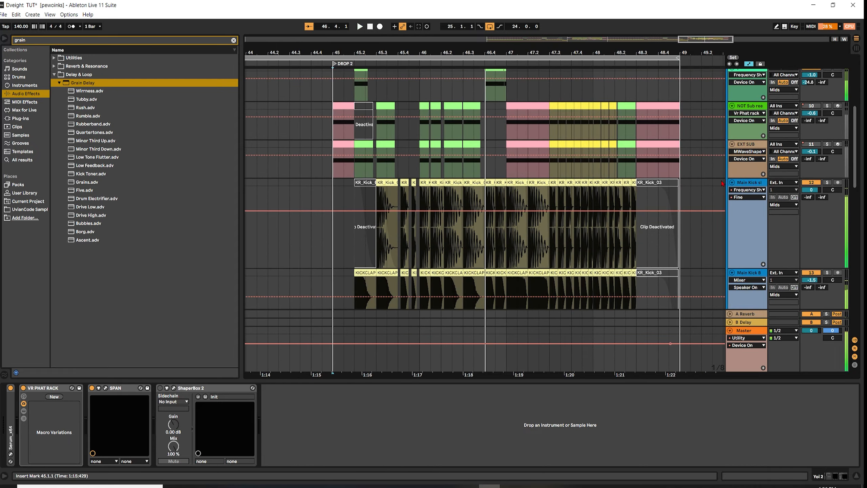
{"action": "key", "text": "space"}
{"action": "key", "text": "space"}
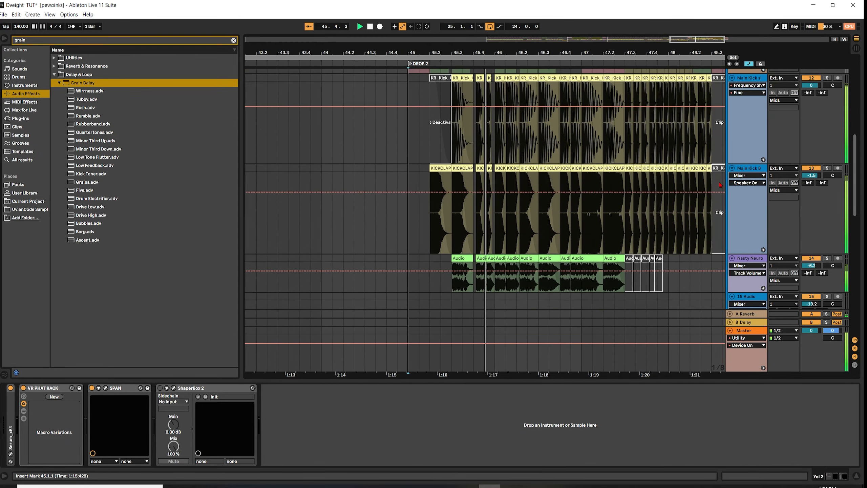
{"action": "scroll", "coordinate": [720, 185], "scroll_direction": "up", "scroll_amount": 5}
{"action": "key", "text": "space"}
{"action": "scroll", "coordinate": [720, 185], "scroll_direction": "down", "scroll_amount": 3}
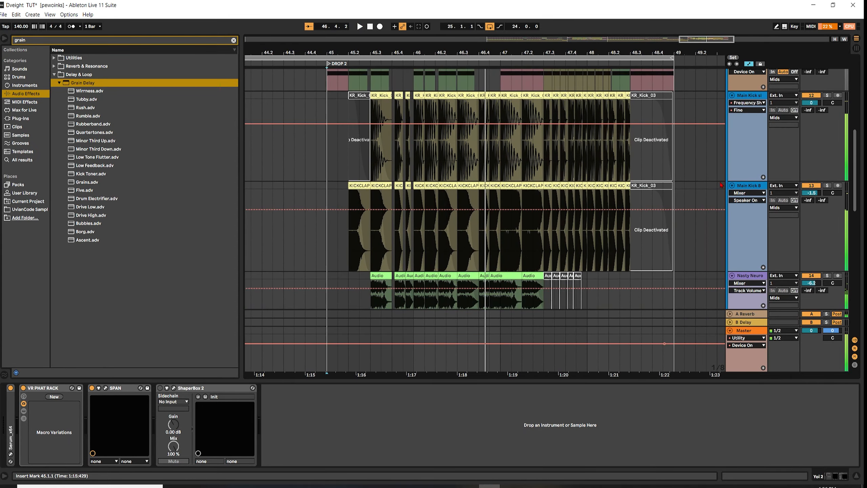
- Solo Main Kick slams, play it from 45.4.3 while viewing its EQ Eight spectrum, and unsolo the track
{"action": "left_click", "coordinate": [404, 225]}
{"action": "scroll", "coordinate": [405, 225], "scroll_direction": "down", "scroll_amount": 5}
{"action": "scroll", "coordinate": [405, 226], "scroll_direction": "up", "scroll_amount": 4}
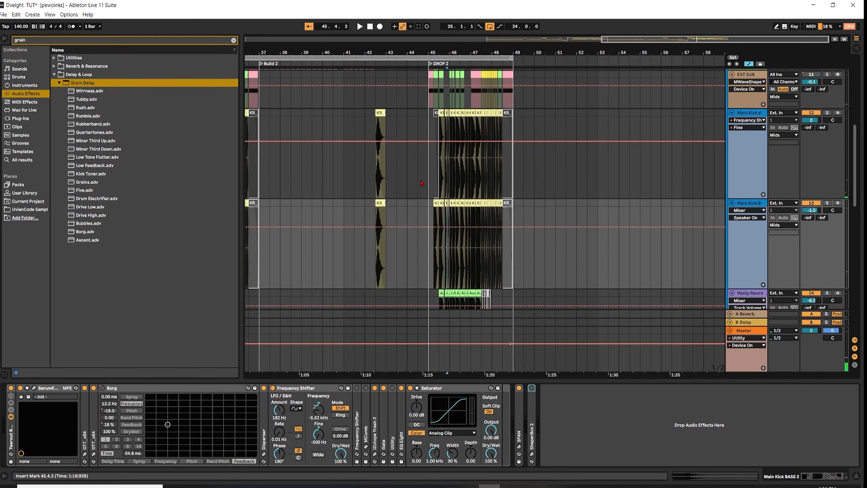
{"action": "scroll", "coordinate": [447, 191], "scroll_direction": "up", "scroll_amount": 6}
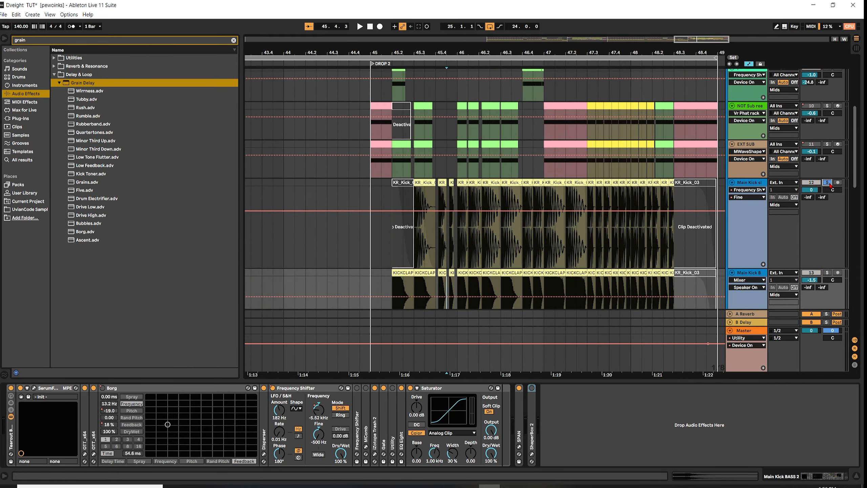
{"action": "key", "text": "space"}
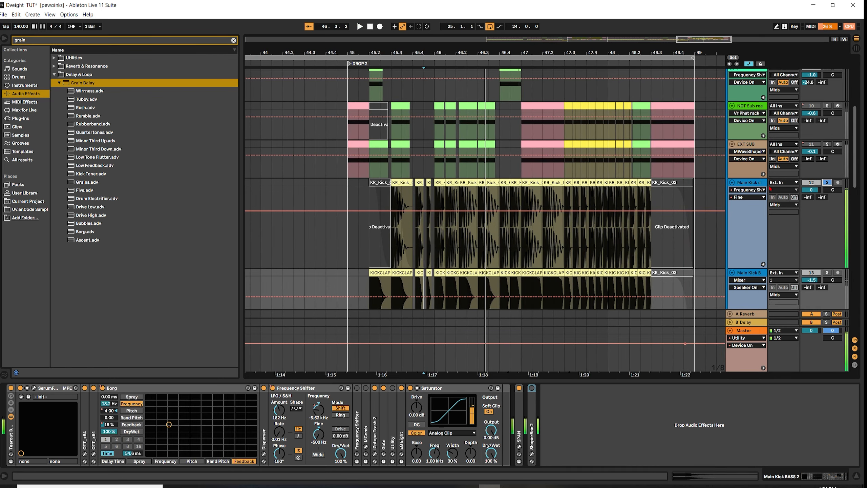
{"action": "left_click", "coordinate": [828, 184]}
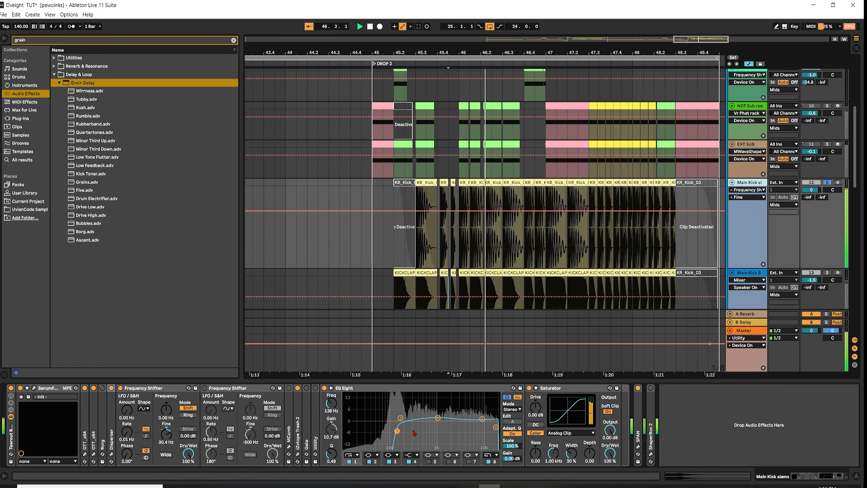
{"action": "key", "text": "space"}
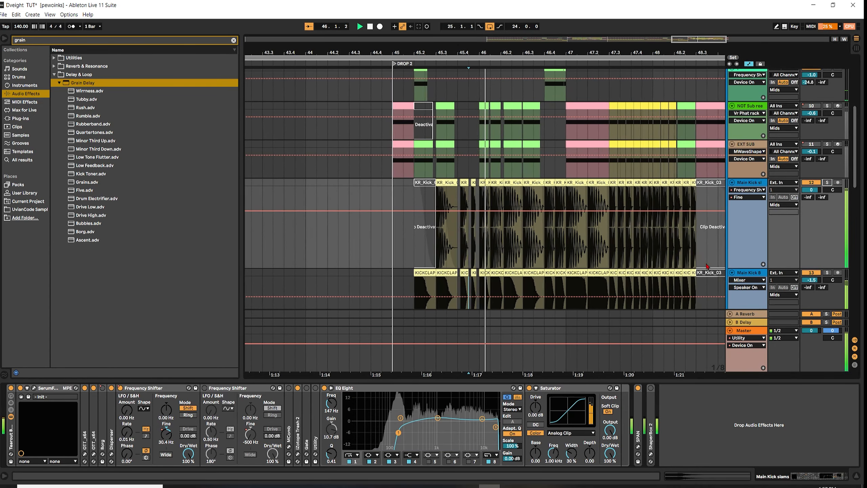
- Place the playback start at 45.2.3 on the main kick tracks and play DROP 2 from there
{"action": "scroll", "coordinate": [582, 300], "scroll_direction": "down", "scroll_amount": 5}
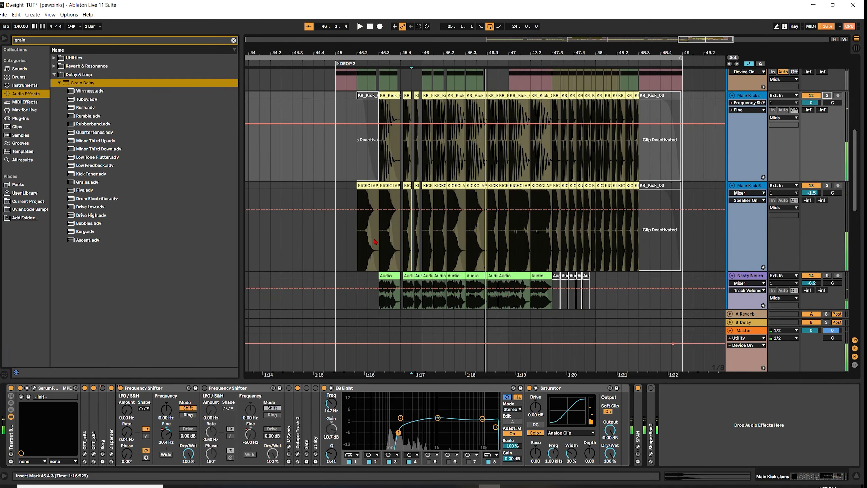
{"action": "left_click", "coordinate": [357, 235]}
{"action": "scroll", "coordinate": [356, 225], "scroll_direction": "up", "scroll_amount": 6}
{"action": "scroll", "coordinate": [362, 212], "scroll_direction": "down", "scroll_amount": 3}
{"action": "scroll", "coordinate": [426, 177], "scroll_direction": "up", "scroll_amount": 3}
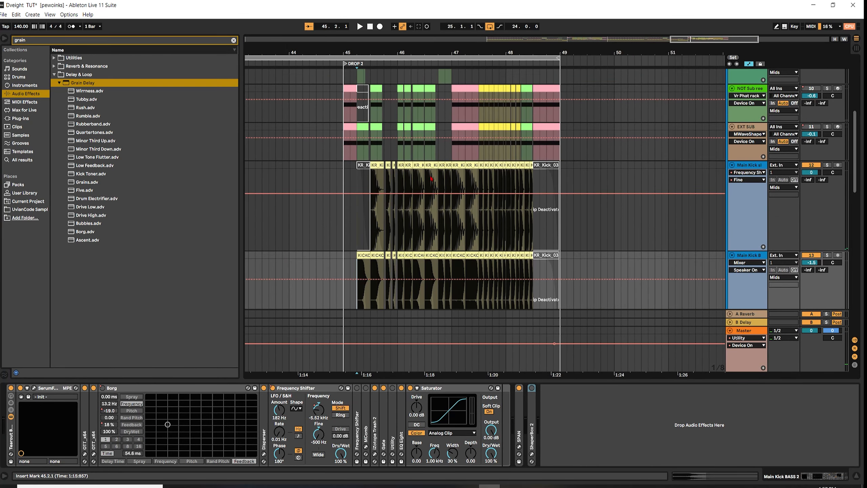
{"action": "scroll", "coordinate": [388, 181], "scroll_direction": "down", "scroll_amount": 5}
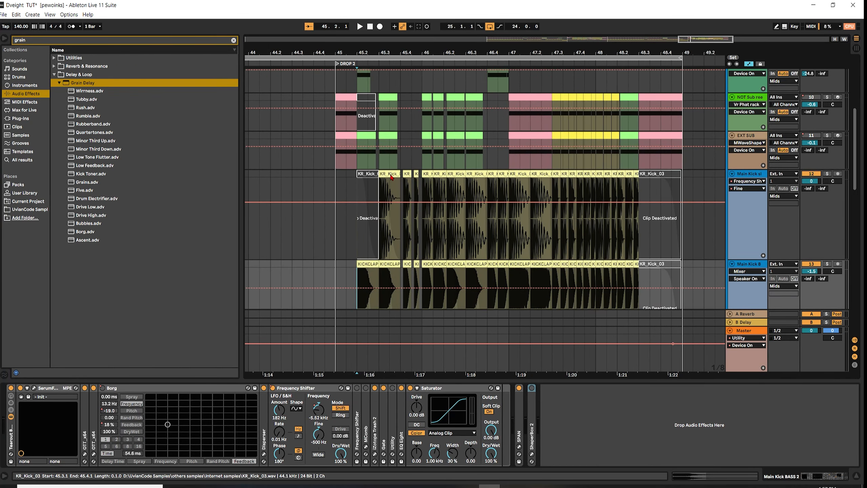
{"action": "left_click", "coordinate": [368, 221]}
{"action": "key", "text": "space"}
{"action": "scroll", "coordinate": [414, 214], "scroll_direction": "down", "scroll_amount": 2}
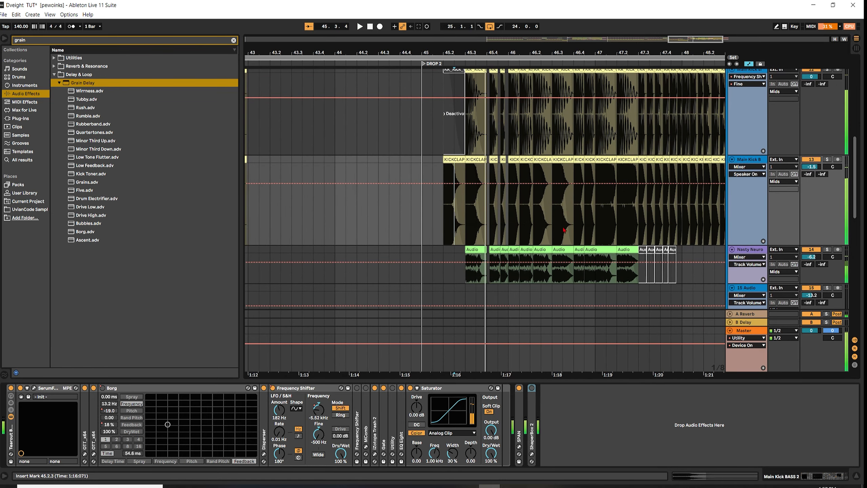
- Solo the Nasty Neuro bass track, play it from 45.3.1 with SPAN's spectrum in view, and close SPAN's window
{"action": "left_click", "coordinate": [747, 250]}
{"action": "left_click", "coordinate": [826, 250]}
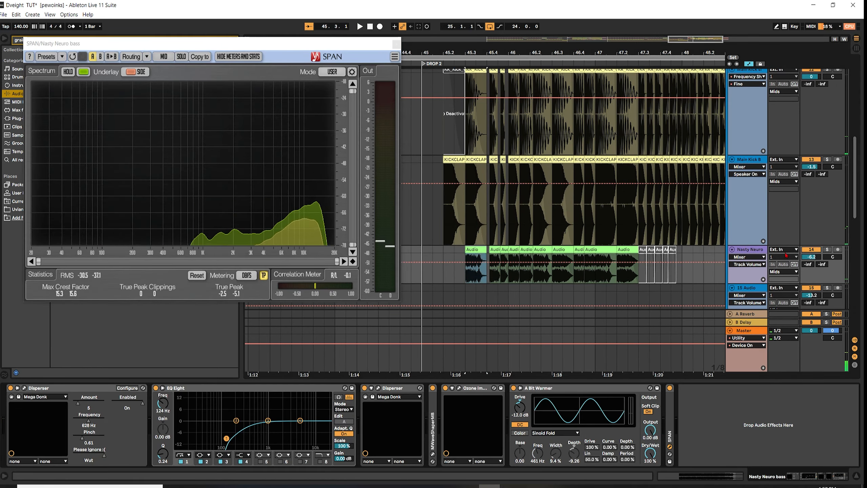
{"action": "key", "text": "space"}
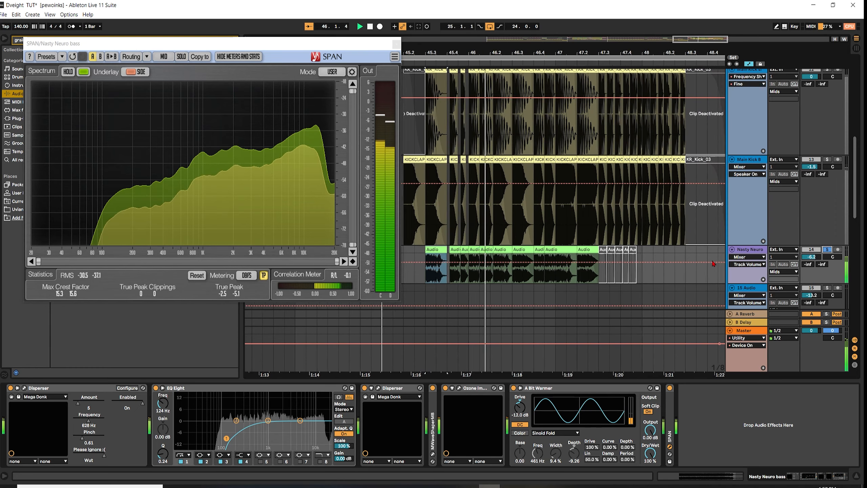
{"action": "left_click", "coordinate": [756, 256]}
{"action": "left_click", "coordinate": [757, 256]}
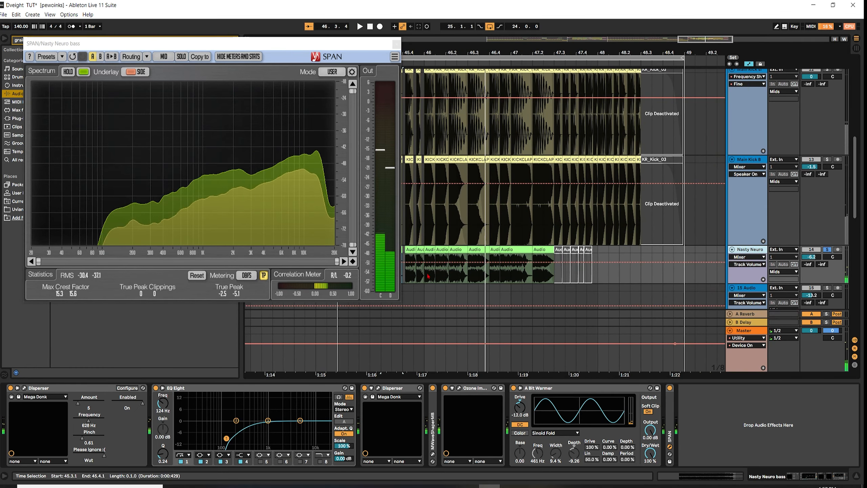
{"action": "left_click", "coordinate": [396, 44]}
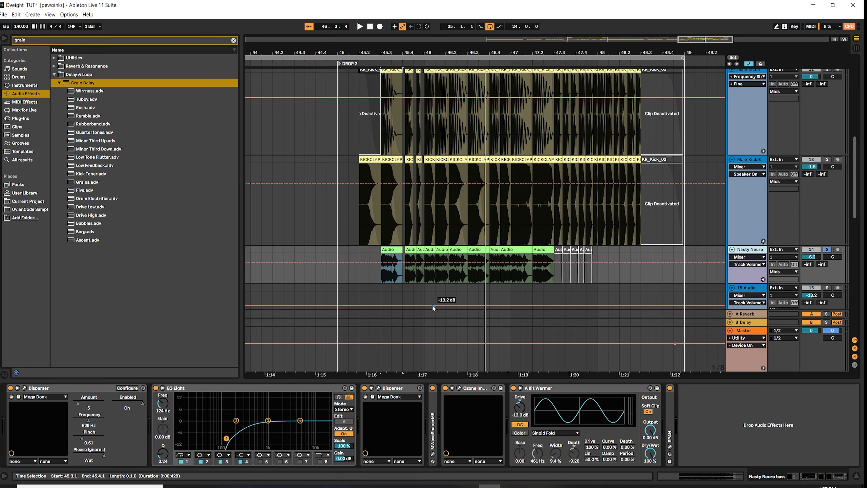
- Replay the soloed Nasty Neuro bass and open the plugin windows of its first and second Disperser
{"action": "key", "text": "space"}
{"action": "key", "text": "space"}
{"action": "left_click", "coordinate": [747, 250]}
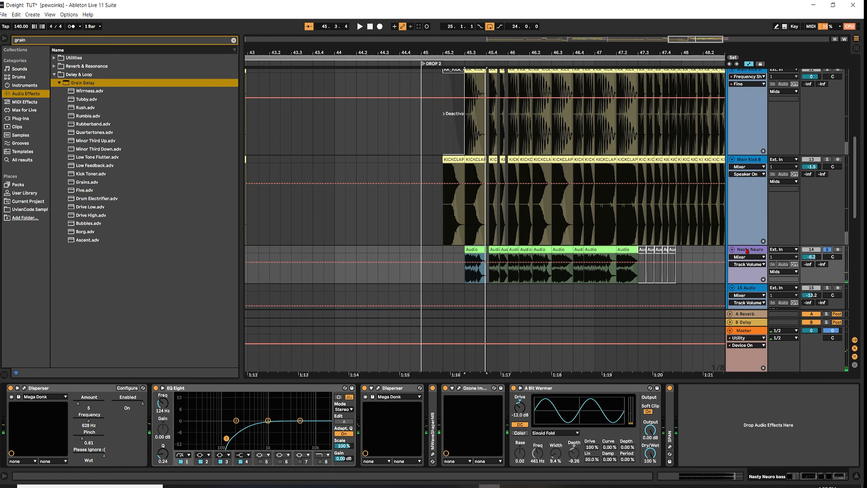
{"action": "left_click", "coordinate": [25, 388]}
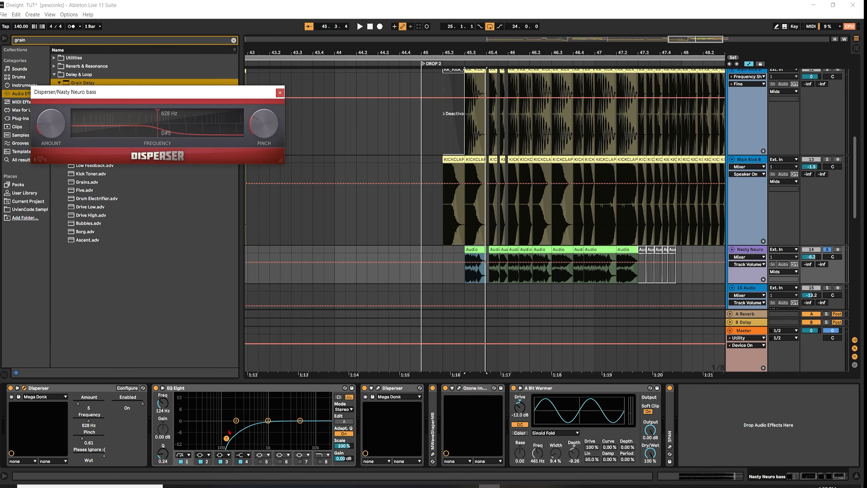
{"action": "left_click", "coordinate": [383, 390]}
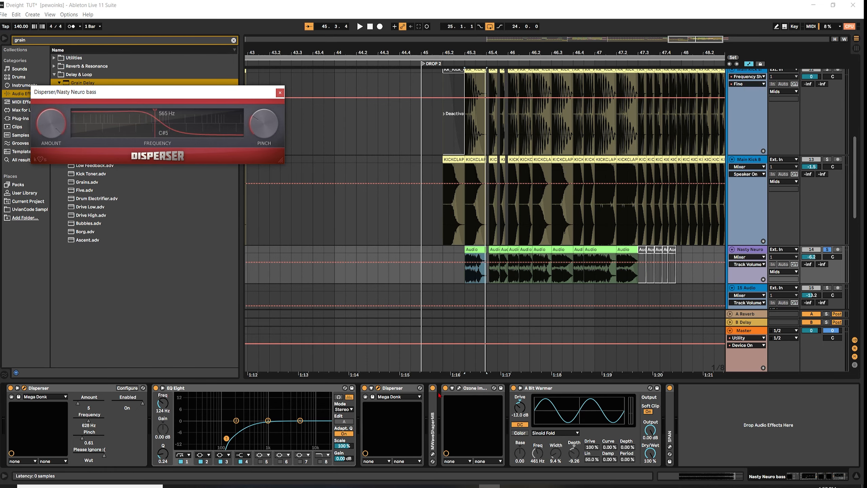
- Open MWaveShaperMB's window, toggle the second Disperser while auditioning the Nasty Neuro bass, and fold that Disperser
{"action": "left_click", "coordinate": [433, 454]}
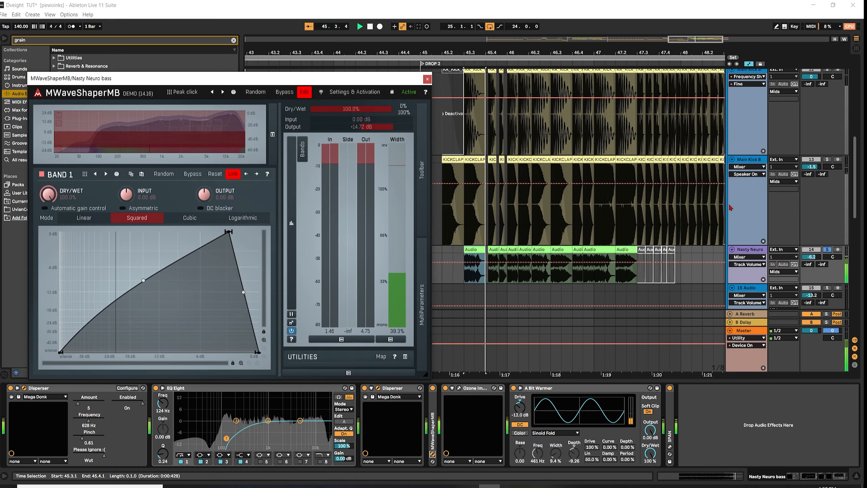
{"action": "left_click", "coordinate": [365, 388]}
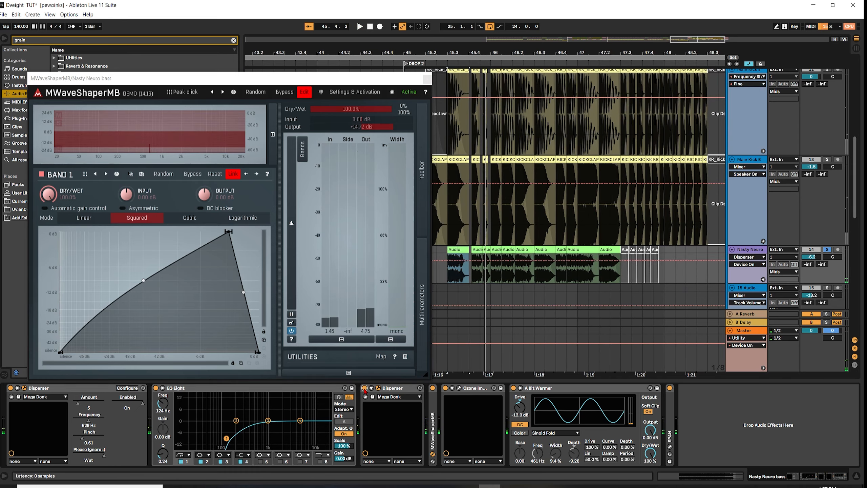
{"action": "key", "text": "space"}
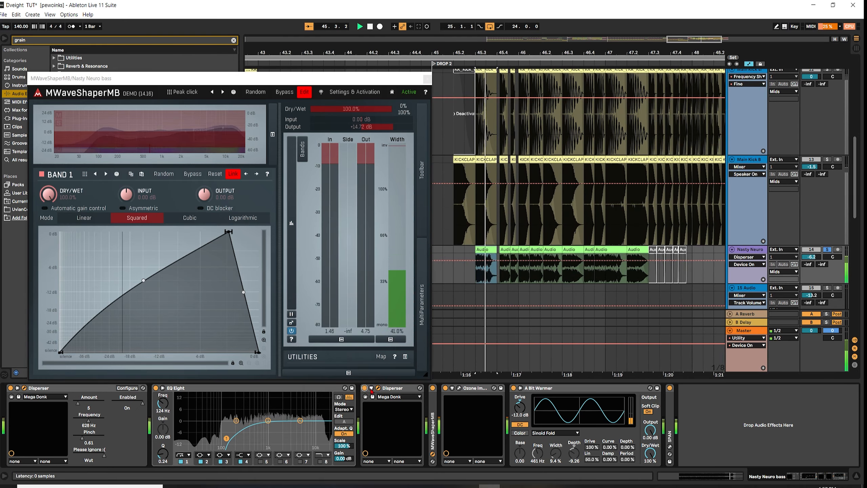
{"action": "double_click", "coordinate": [392, 388]}
{"action": "key", "text": "space"}
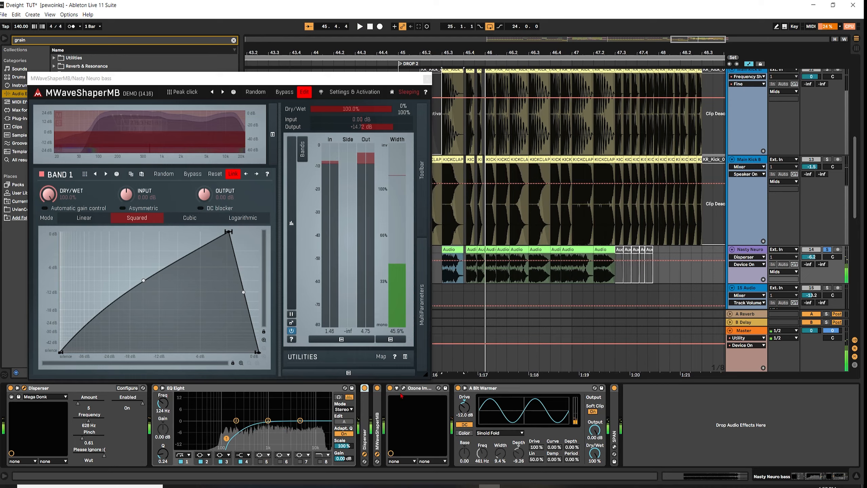
- Unfold the MWaveShaperMB device and close its plugin window
{"action": "double_click", "coordinate": [379, 415]}
{"action": "left_click", "coordinate": [390, 388]}
{"action": "left_click", "coordinate": [391, 388]}
{"action": "left_click", "coordinate": [391, 388]}
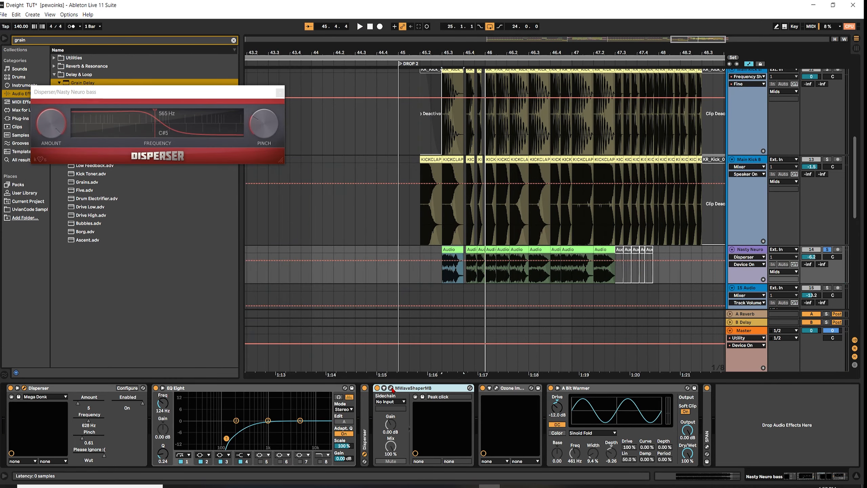
- Open and close the Nasty Neuro bass's Ozone Imager window, and audition the soloed im-scared bass track
{"action": "left_click", "coordinate": [496, 388]}
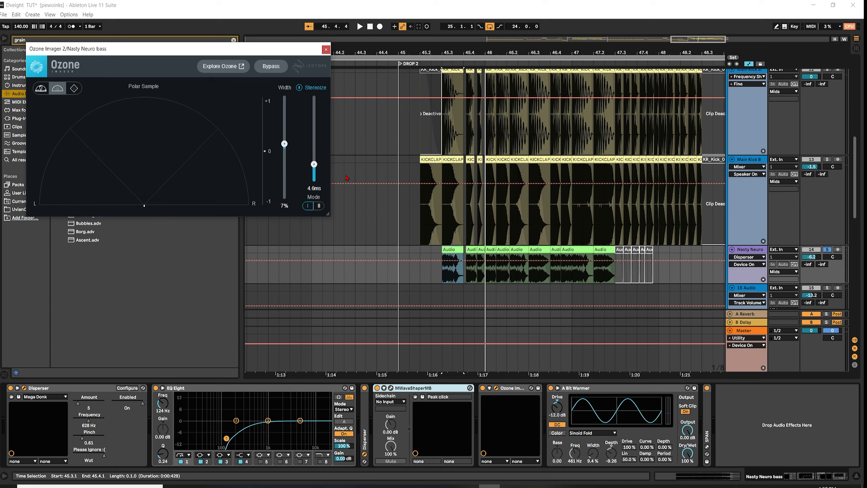
{"action": "left_click", "coordinate": [324, 50]}
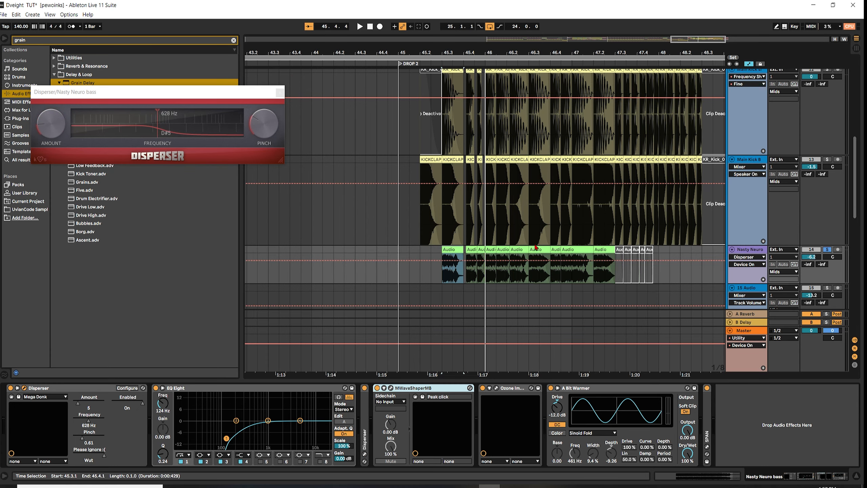
{"action": "scroll", "coordinate": [780, 264], "scroll_direction": "down", "scroll_amount": 3}
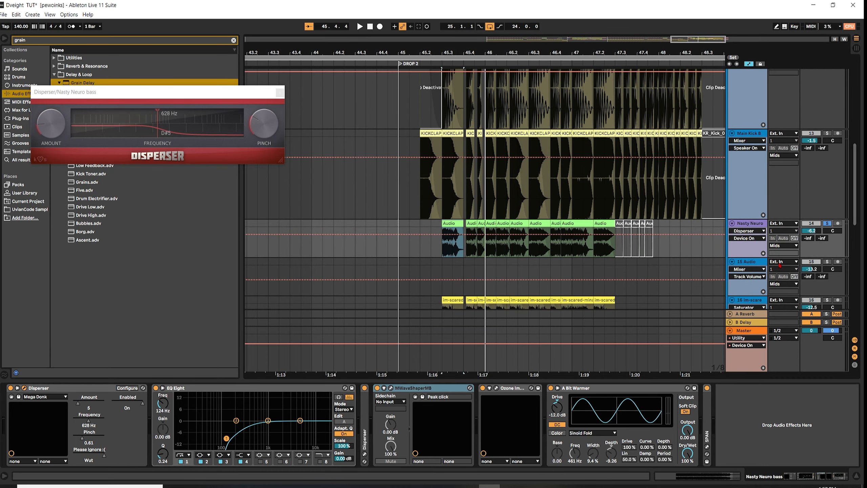
{"action": "scroll", "coordinate": [780, 264], "scroll_direction": "down", "scroll_amount": 4}
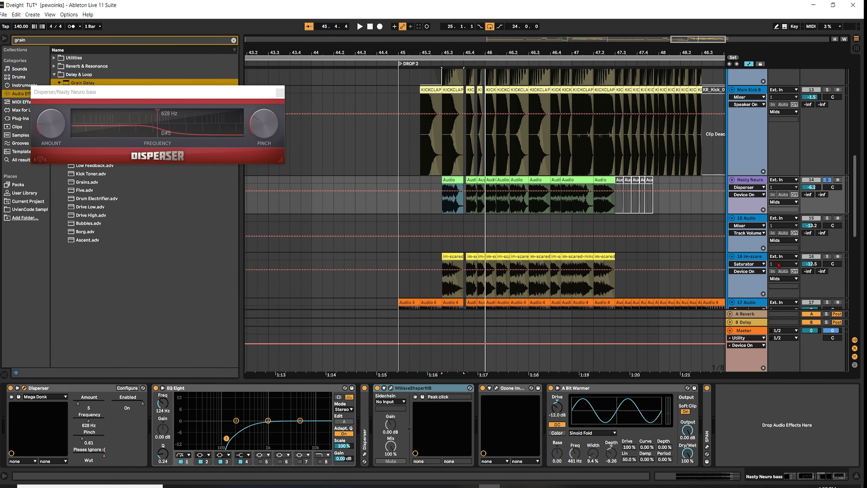
{"action": "scroll", "coordinate": [778, 265], "scroll_direction": "up", "scroll_amount": 1}
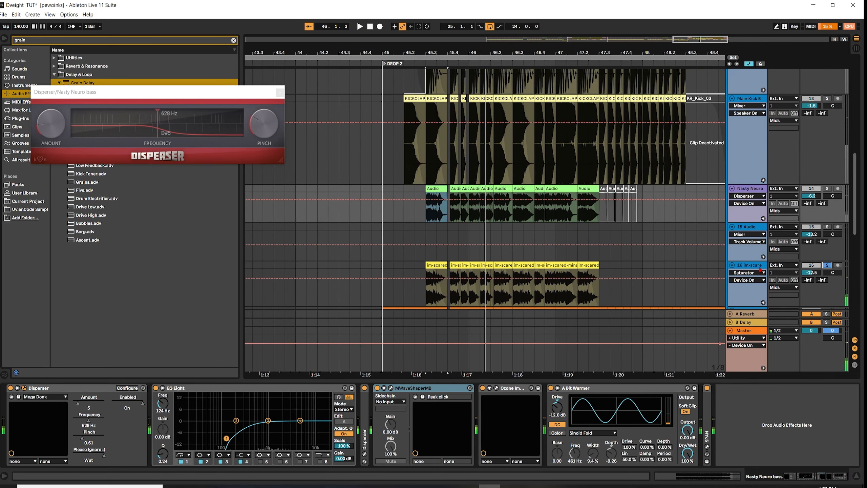
{"action": "left_click", "coordinate": [748, 262]}
{"action": "left_click", "coordinate": [756, 202]}
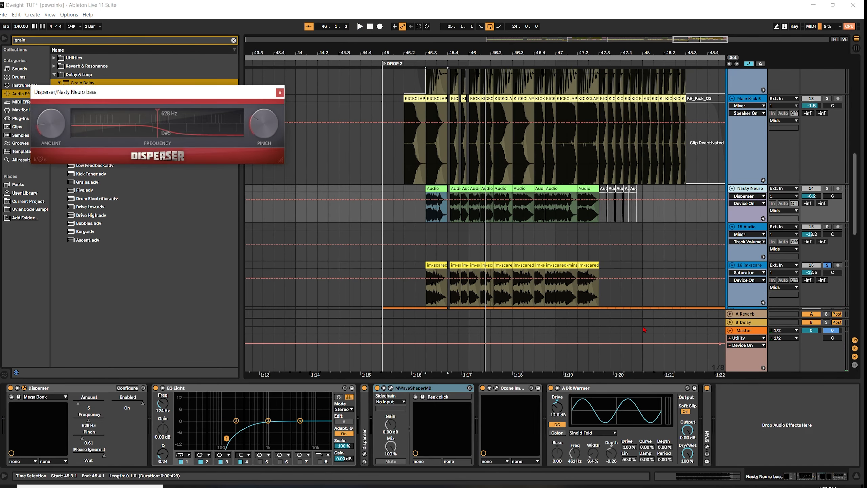
- Open the Nasty Neuro bass's Ozone Imager window and view its stereo image during playback from 45.3.1
{"action": "left_click", "coordinate": [509, 389]}
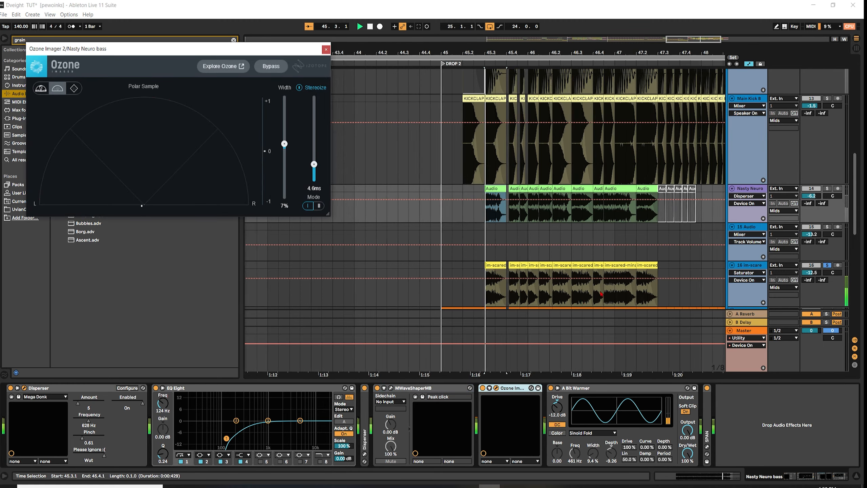
{"action": "key", "text": "space"}
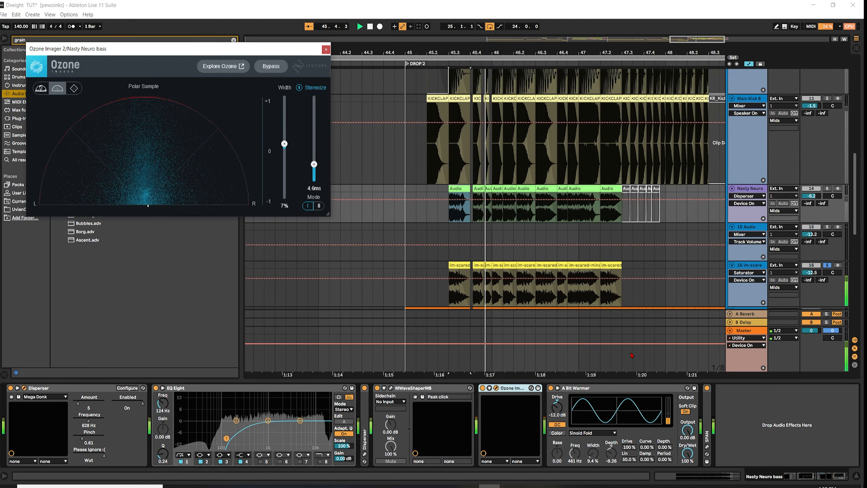
{"action": "key", "text": "space"}
- Select the A Bit Warmer saturator, search the audio effects for "sat", and close the Disperser window
{"action": "left_click", "coordinate": [584, 389]}
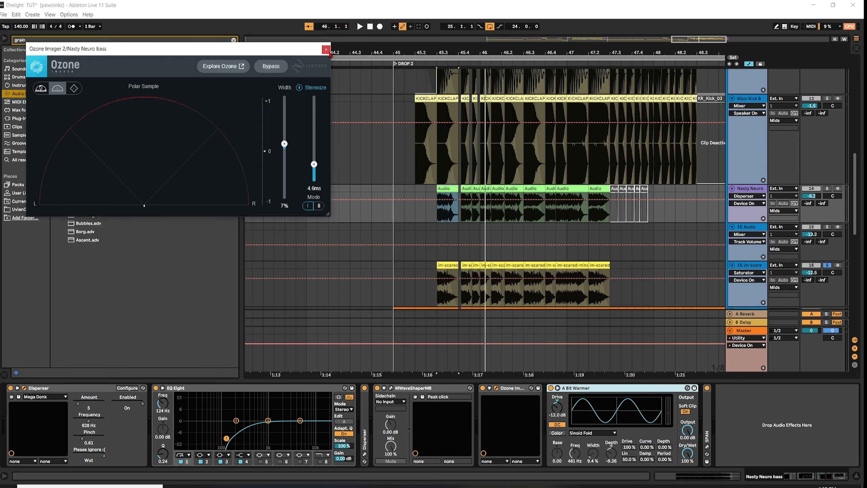
{"action": "left_click", "coordinate": [90, 40]}
{"action": "type", "text": "sat"}
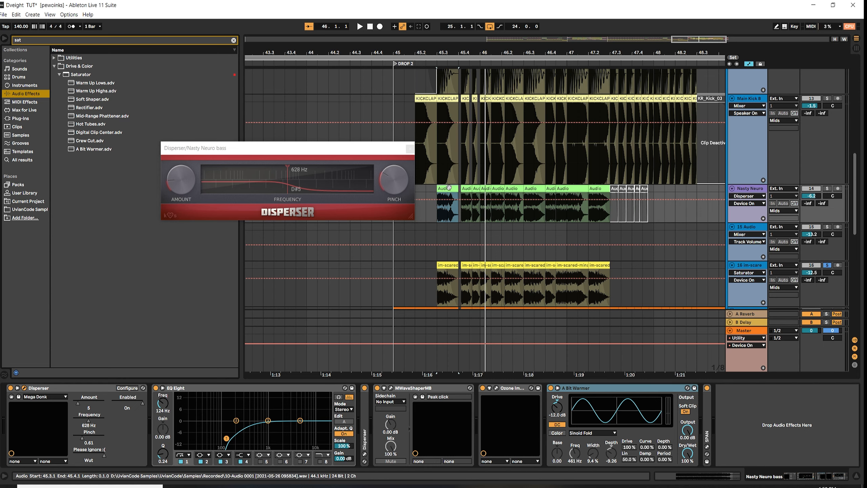
{"action": "left_click", "coordinate": [410, 148]}
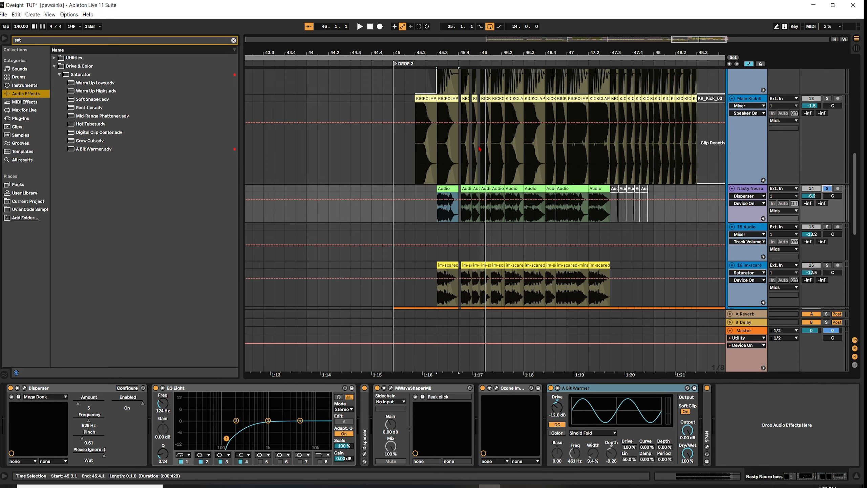
- Audition the Nasty Neuro bass, solo and replay the im-scared bass, and display the im-scared track's device chain
{"action": "key", "text": "space"}
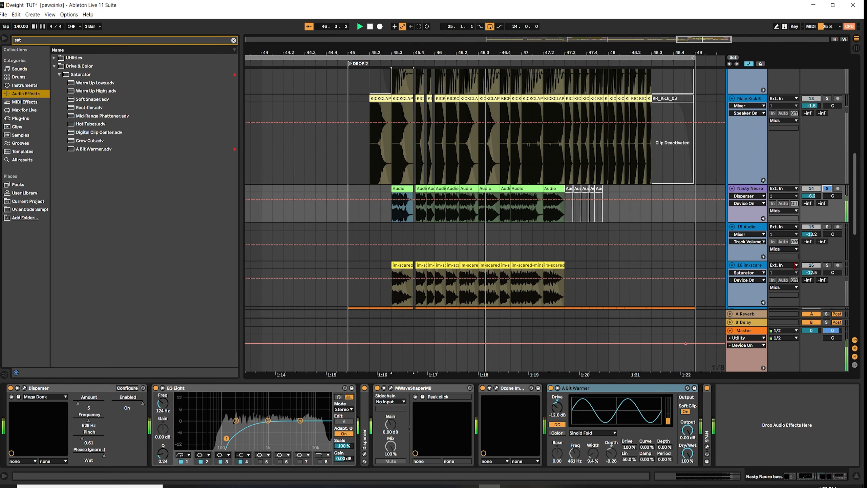
{"action": "left_click", "coordinate": [827, 265]}
{"action": "key", "text": "space"}
{"action": "key", "text": "space"}
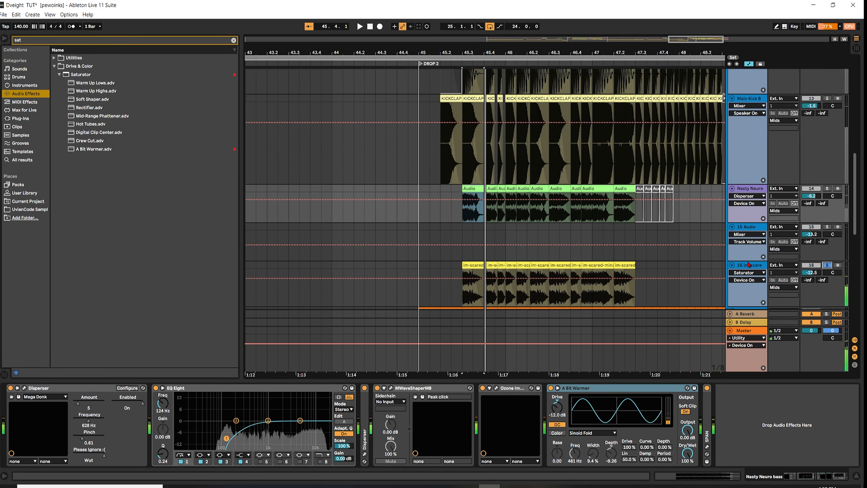
{"action": "left_click", "coordinate": [749, 265]}
{"action": "key", "text": "space"}
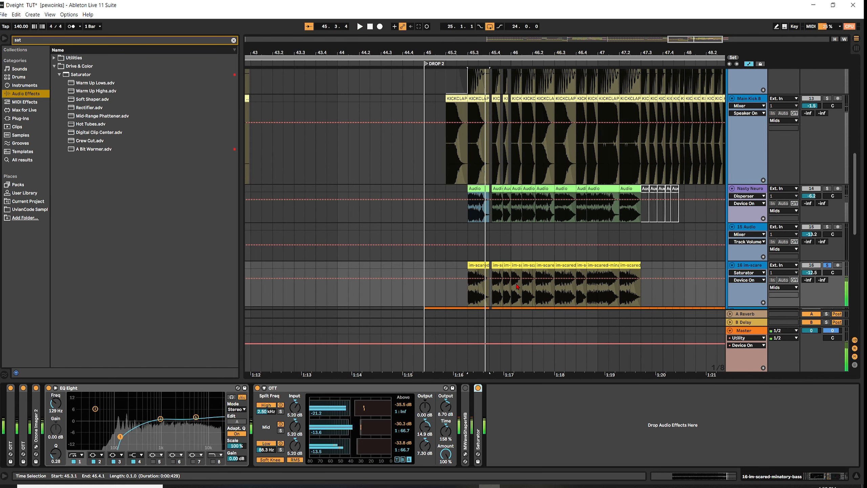
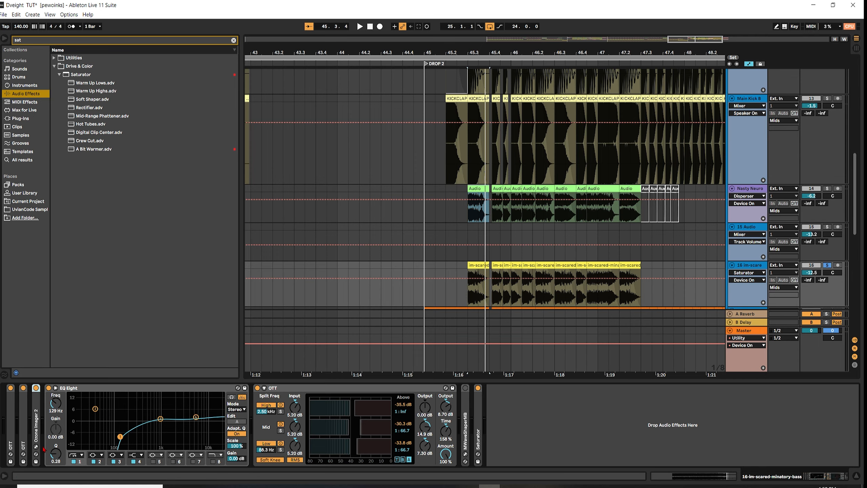
- Unfold the first two OTTs on the im-scared bass and view its Ozone Imager window during playback, closing it at the end
{"action": "double_click", "coordinate": [14, 451]}
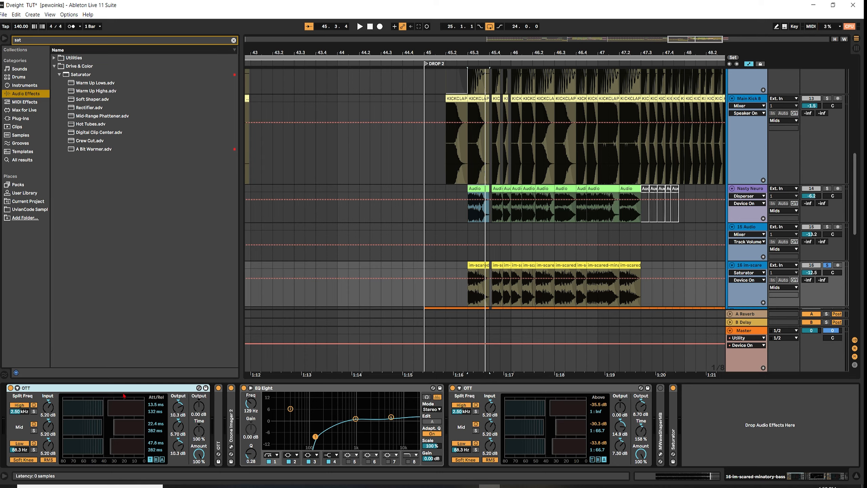
{"action": "double_click", "coordinate": [218, 414]}
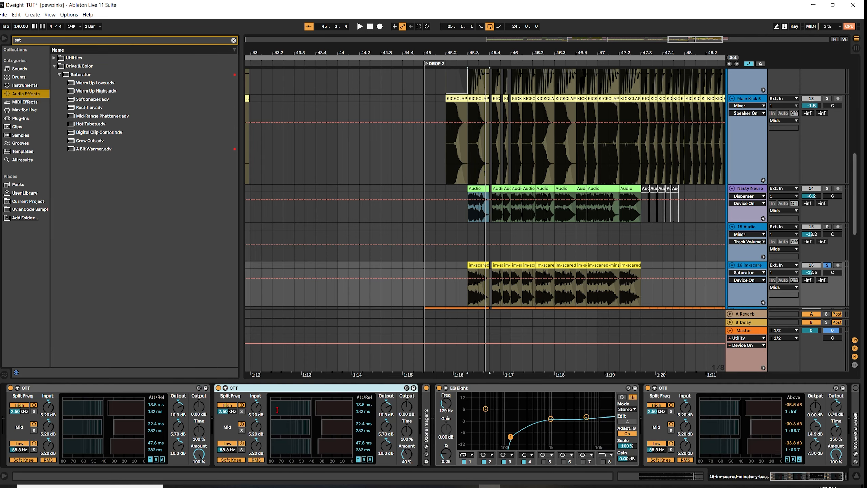
{"action": "left_click", "coordinate": [427, 447]}
{"action": "key", "text": "space"}
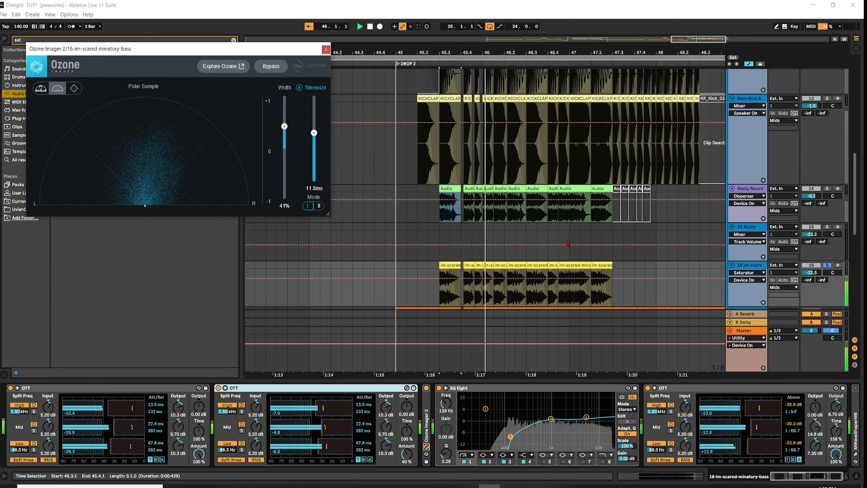
{"action": "key", "text": "space"}
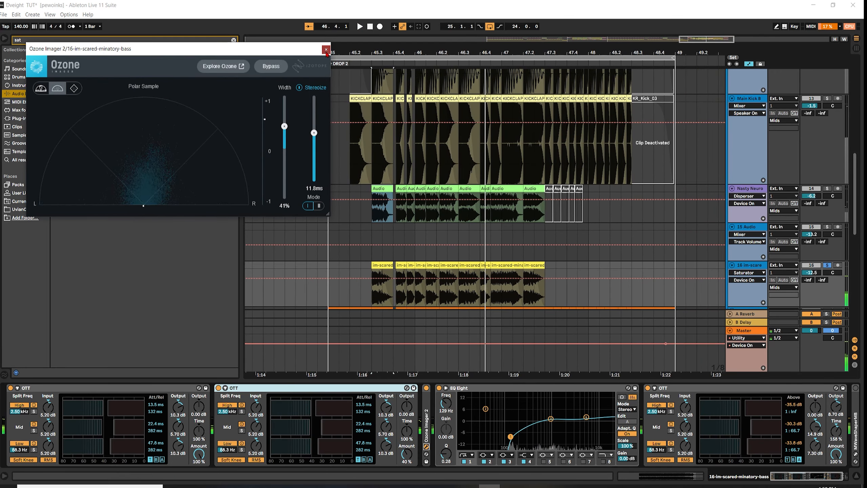
{"action": "left_click", "coordinate": [327, 49]}
- Fold the im-scared bass's second OTT and EQ Eight, and unfold and refold its Saturator
{"action": "double_click", "coordinate": [308, 387]}
{"action": "left_click", "coordinate": [307, 409]}
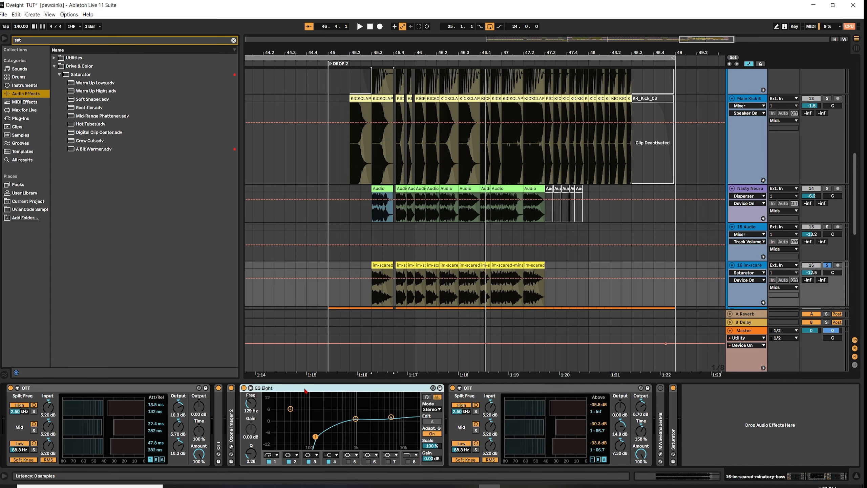
{"action": "double_click", "coordinate": [287, 388]}
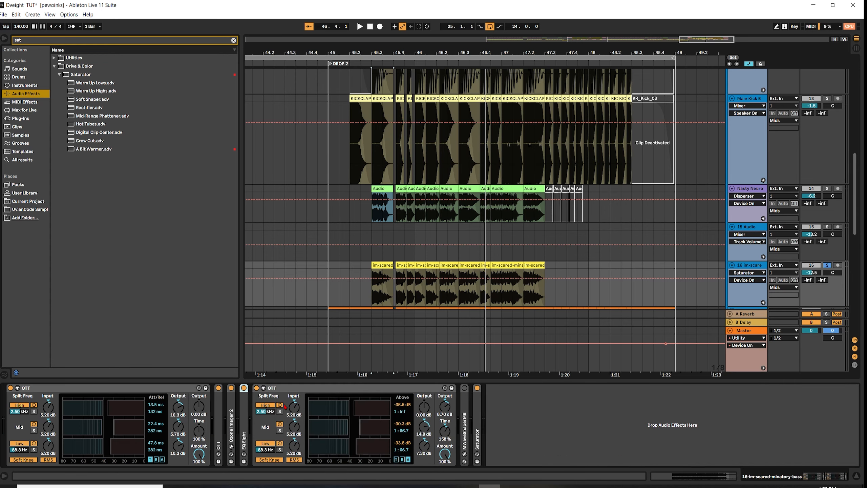
{"action": "double_click", "coordinate": [477, 449]}
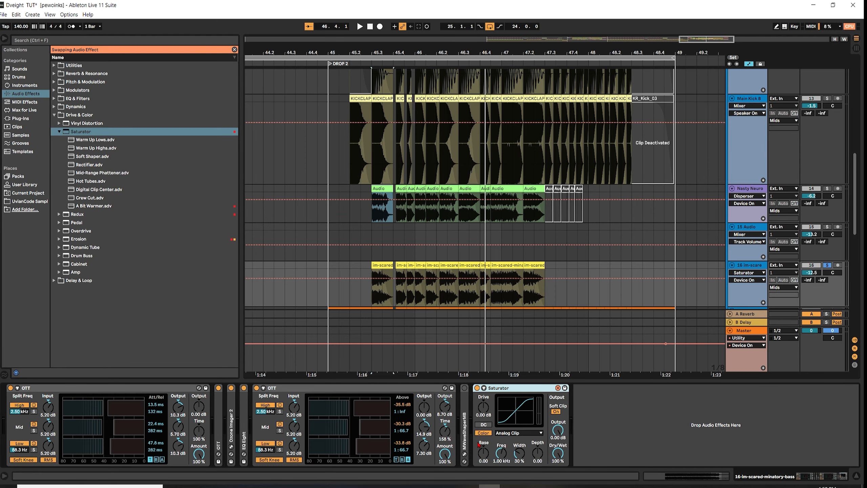
{"action": "double_click", "coordinate": [506, 390]}
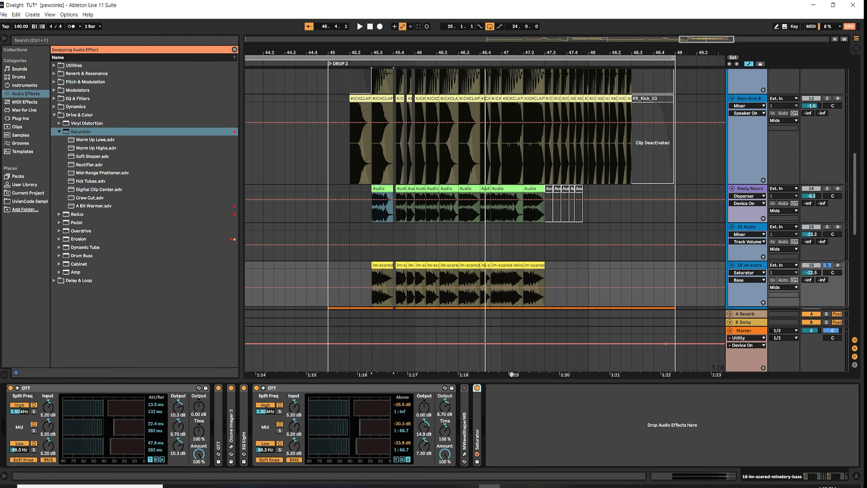
- Play the second drop without solo, solo the 17-Audio track and select its first Audio 4 clip
{"action": "key", "text": "space"}
{"action": "scroll", "coordinate": [782, 273], "scroll_direction": "down", "scroll_amount": 1}
{"action": "scroll", "coordinate": [782, 273], "scroll_direction": "down", "scroll_amount": 1}
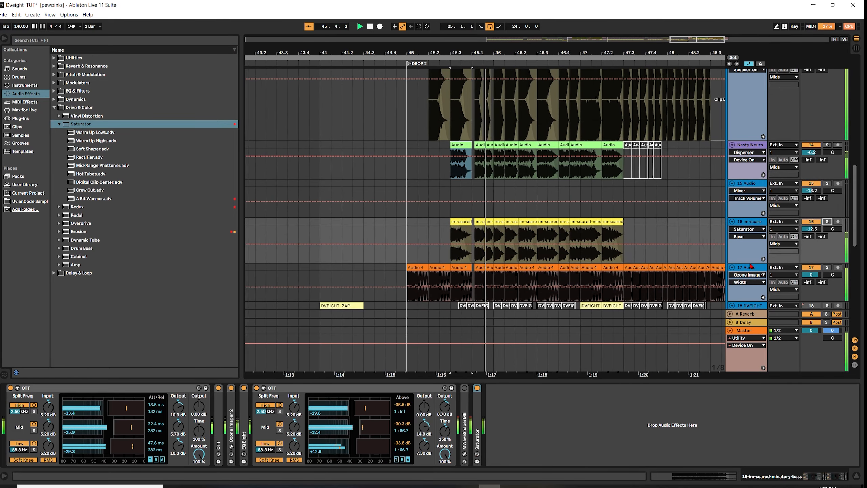
{"action": "scroll", "coordinate": [749, 261], "scroll_direction": "down", "scroll_amount": 1}
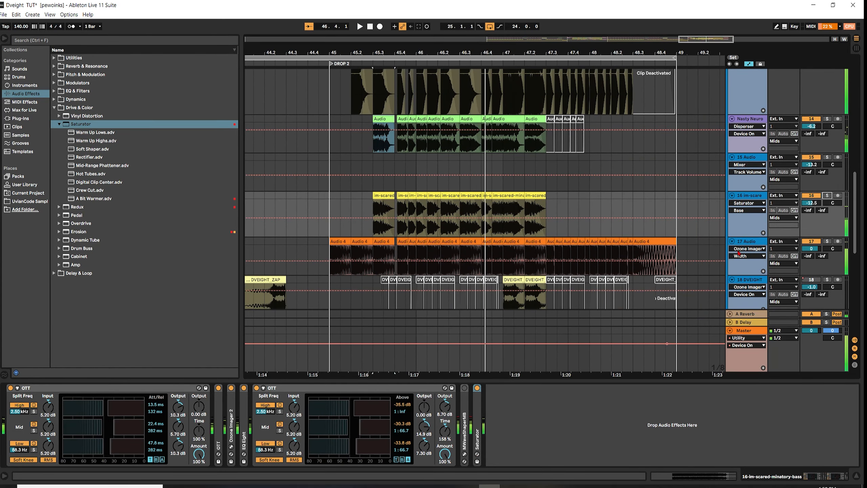
{"action": "left_click", "coordinate": [827, 241]}
{"action": "left_click", "coordinate": [342, 243]}
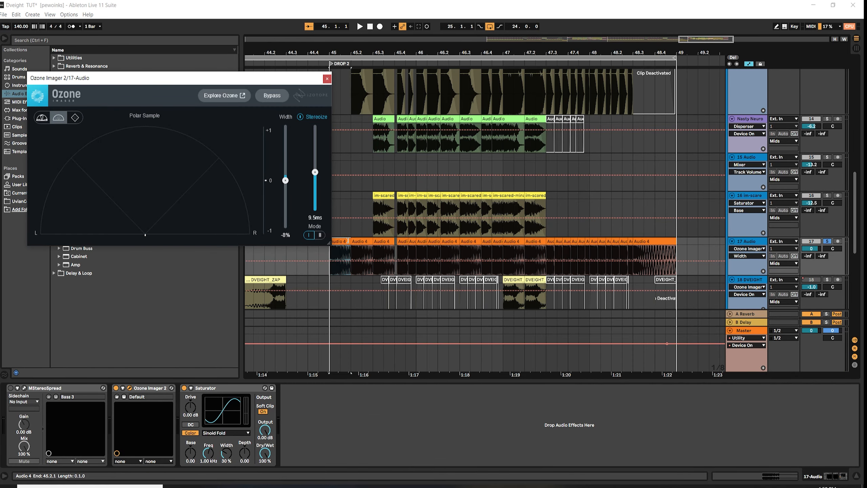
- Close the 17-Audio track's Ozone Imager window and play the soloed track from 45.1.1
{"action": "left_click", "coordinate": [327, 78]}
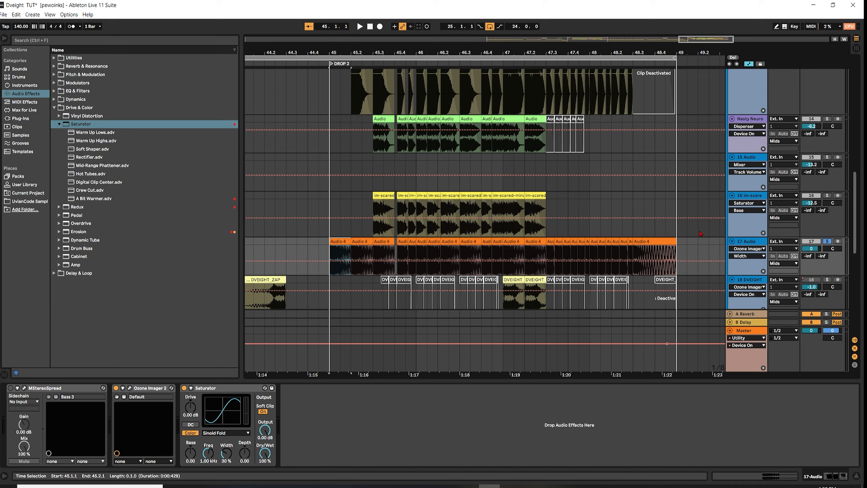
{"action": "key", "text": "space"}
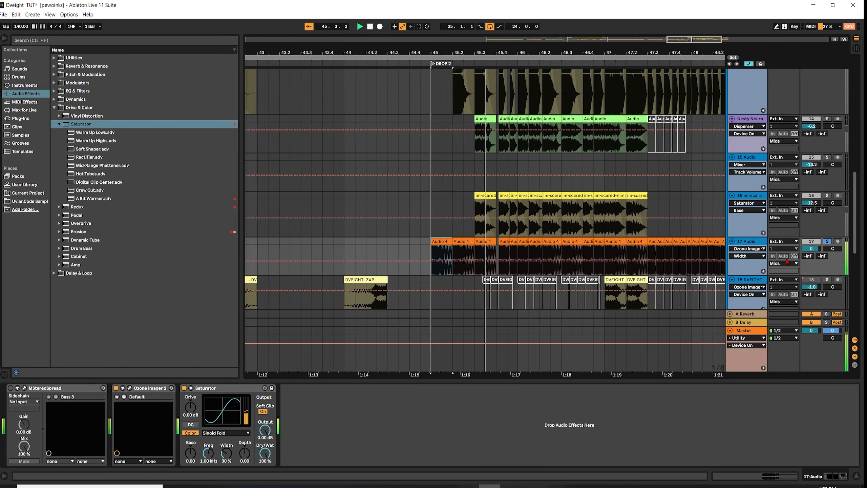
{"action": "key", "text": "space"}
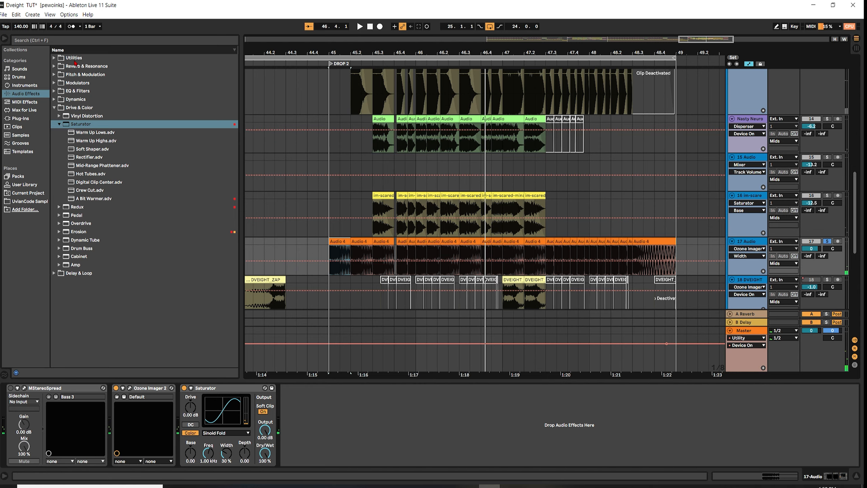
- Search the audio effects browser for "aut"
{"action": "left_click", "coordinate": [49, 42]}
{"action": "type", "text": "a"}
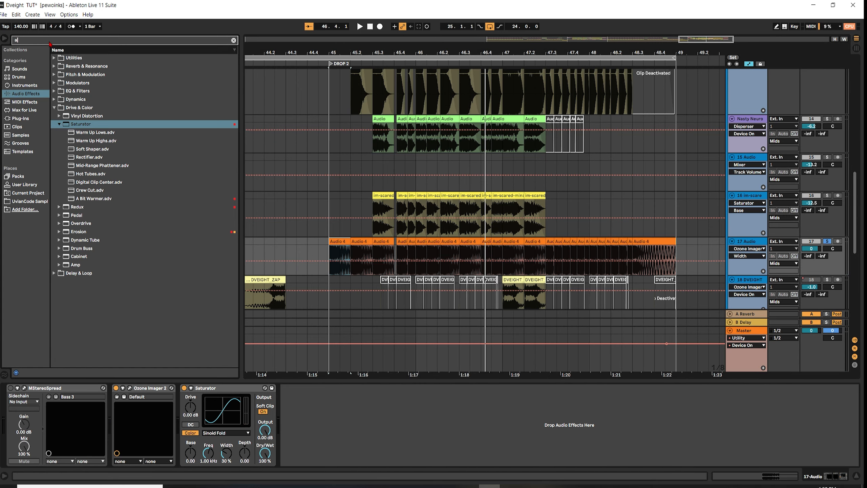
{"action": "type", "text": "ut"}
- Solo the EXT SUB track and audition it from the start of DROP 2
{"action": "scroll", "coordinate": [691, 204], "scroll_direction": "up", "scroll_amount": 10}
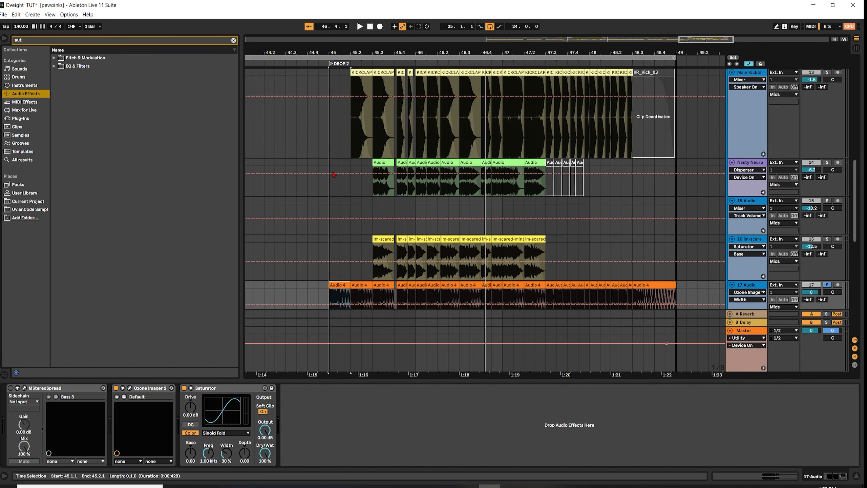
{"action": "scroll", "coordinate": [693, 209], "scroll_direction": "down", "scroll_amount": 5}
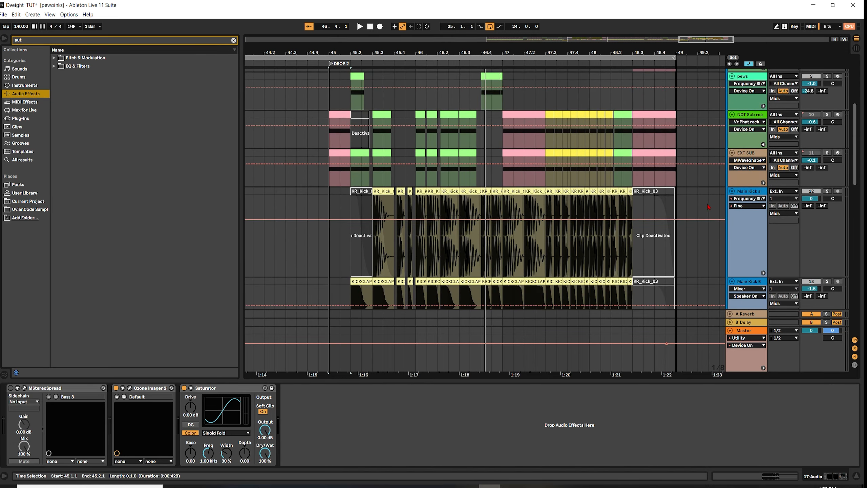
{"action": "scroll", "coordinate": [700, 215], "scroll_direction": "up", "scroll_amount": 3}
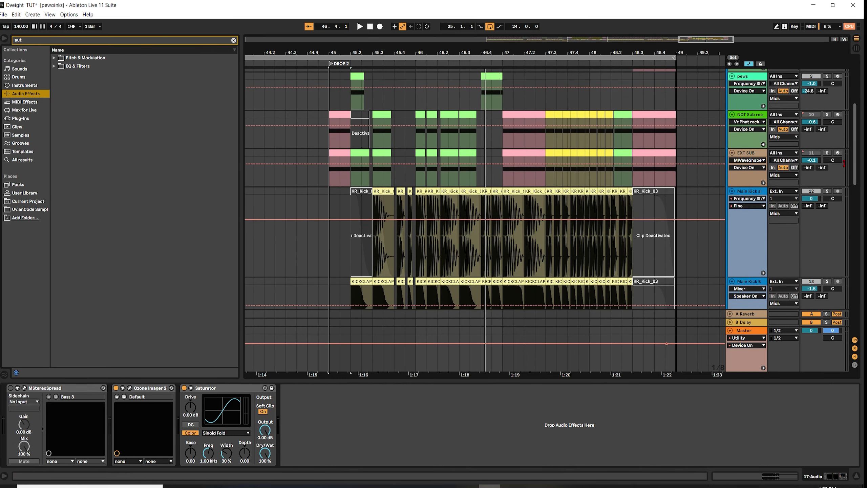
{"action": "left_click", "coordinate": [828, 156]}
{"action": "key", "text": "space"}
{"action": "key", "text": "space"}
- Display the EXT SUB track's device chain, unfold its Erosion device and replay the soloed sub
{"action": "left_click", "coordinate": [748, 153]}
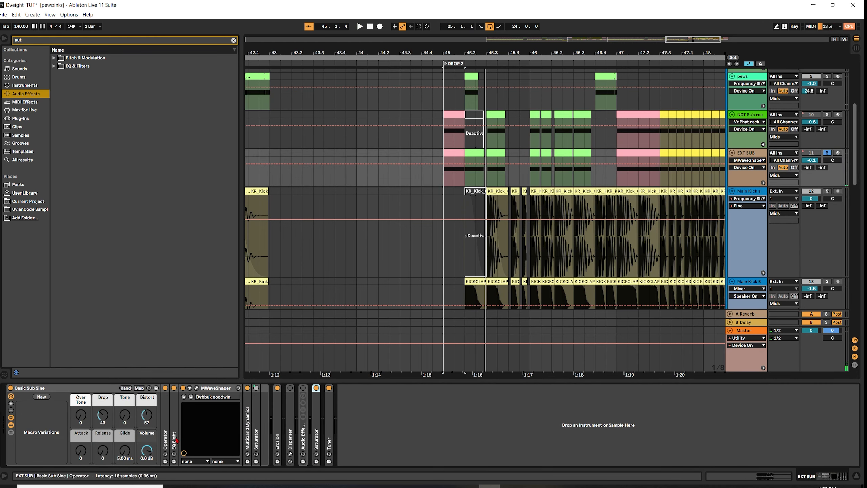
{"action": "double_click", "coordinate": [277, 442]}
{"action": "key", "text": "space"}
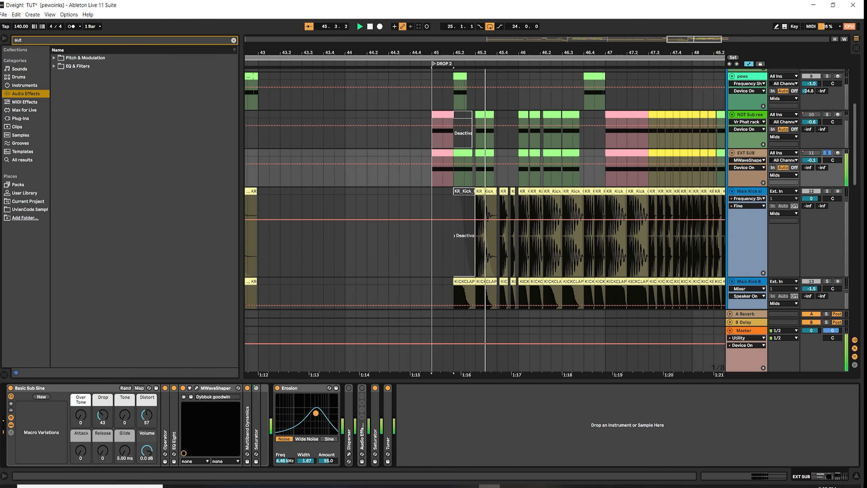
- Set the EXT SUB track's Erosion width to 2.80, frequency to 2.43 kHz and amount to 65.7, and audition it
{"action": "key", "text": "space"}
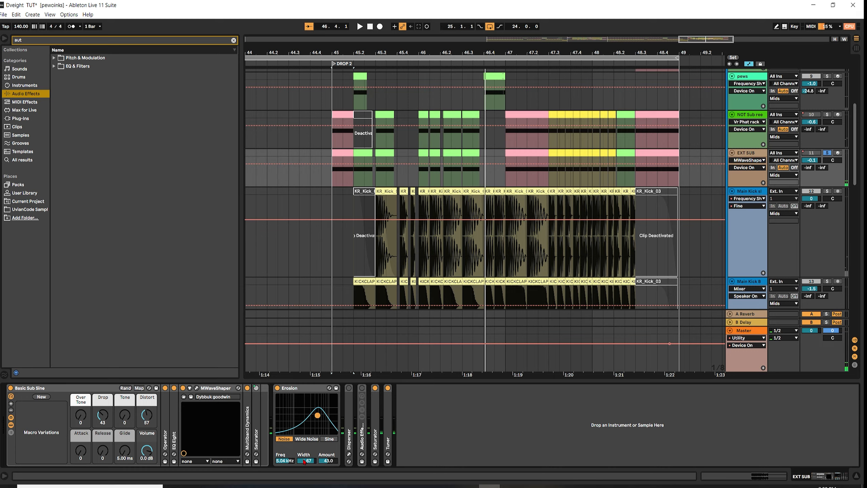
{"action": "left_click_drag", "start_coordinate": [304, 461], "coordinate": [304, 444]}
{"action": "left_click", "coordinate": [359, 24]}
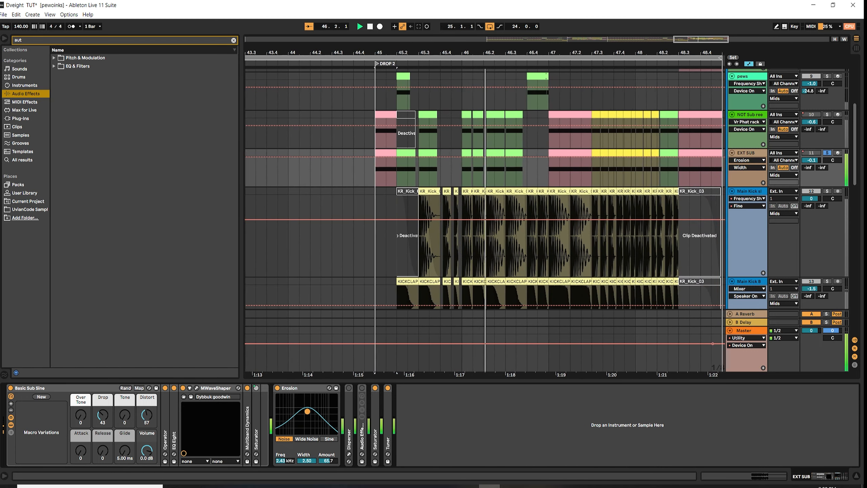
{"action": "key", "text": "space"}
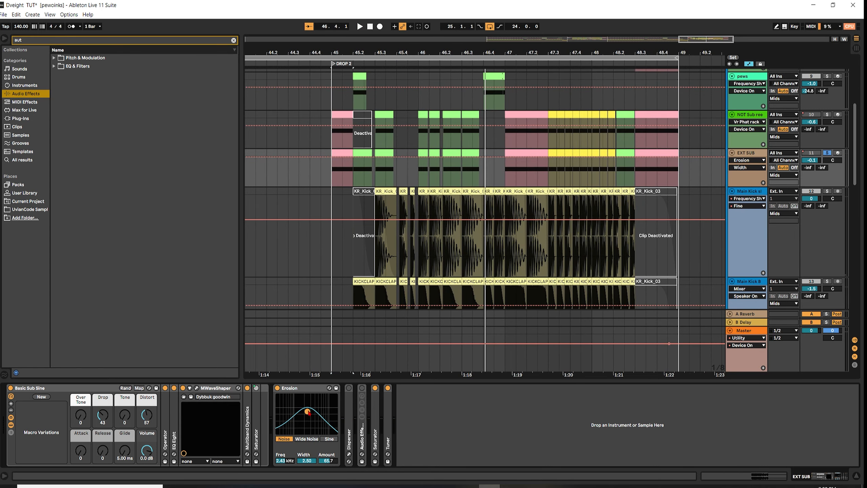
- Sweep the Erosion frequency during playback, settling on 2.36 kHz with an amount of 43.0
{"action": "left_click", "coordinate": [358, 25]}
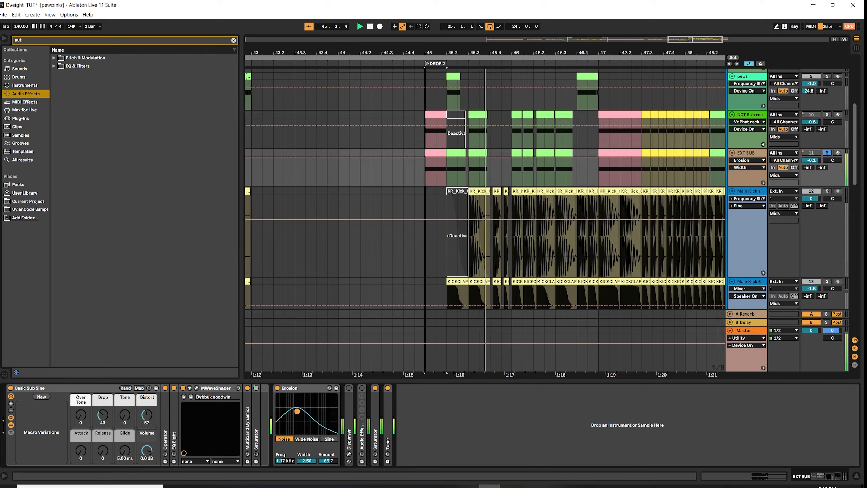
{"action": "key", "text": "space"}
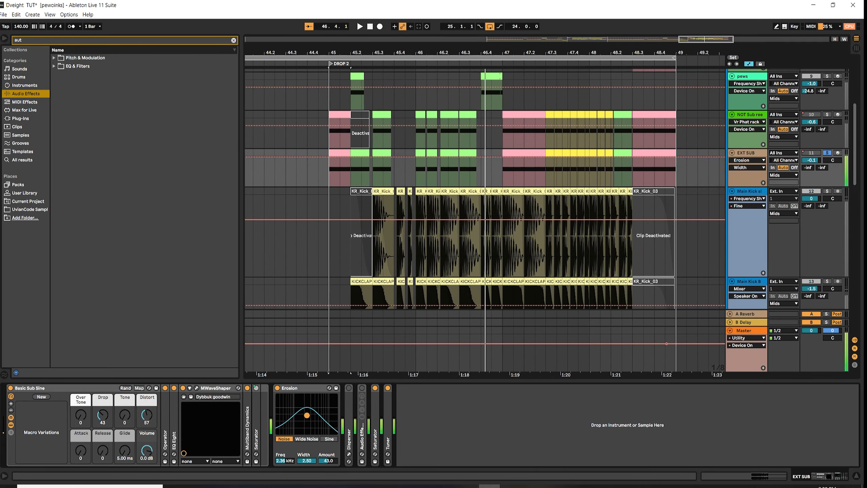
{"action": "key", "text": "space"}
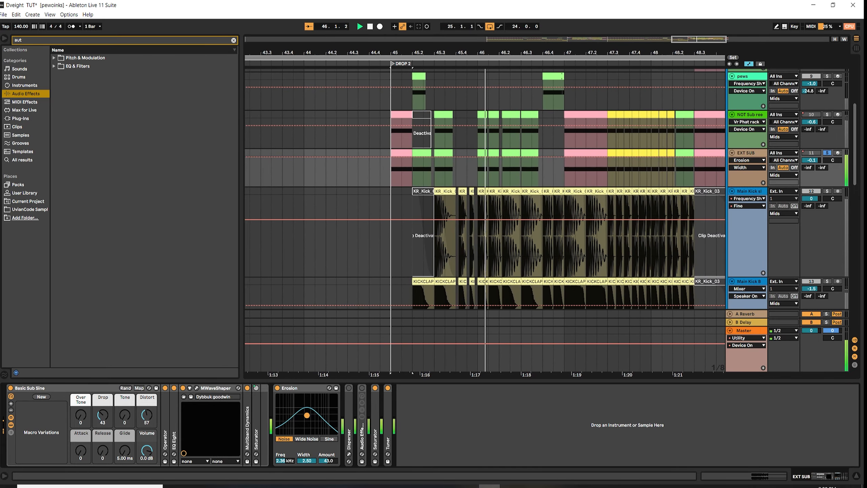
{"action": "key", "text": "space"}
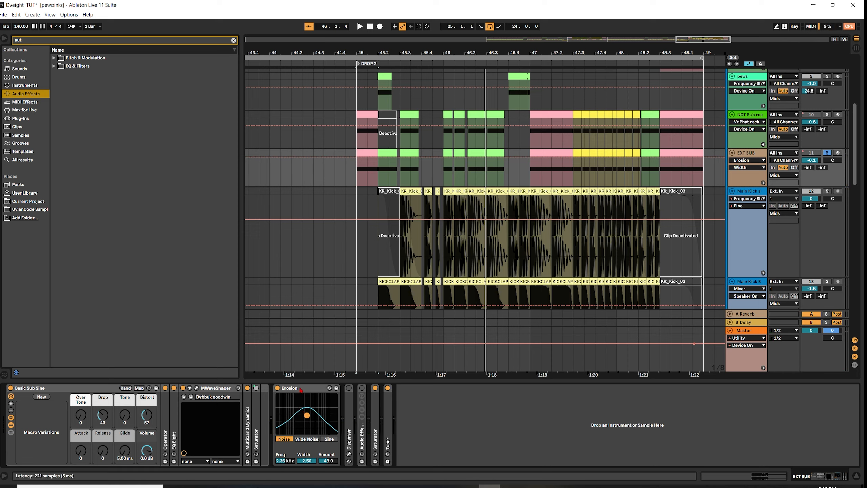
{"action": "left_click", "coordinate": [300, 390]}
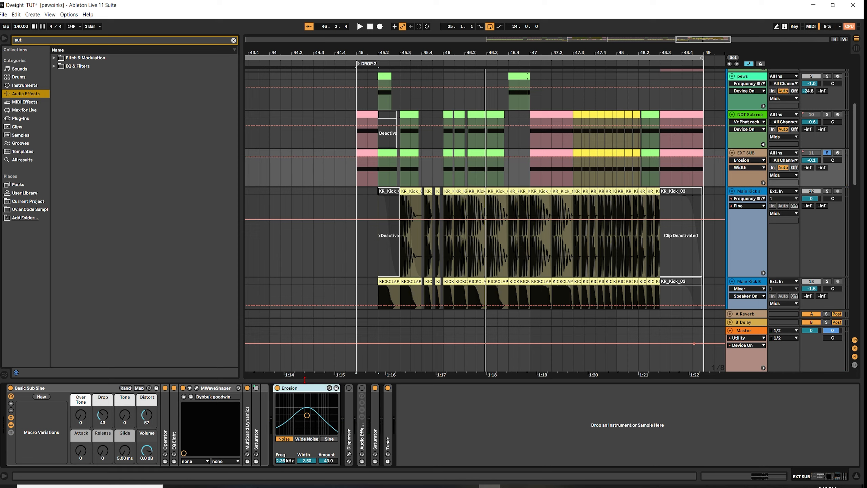
- Solo the 17-Audio track and audition its Audio 4 clips from the start of DROP 2
{"action": "scroll", "coordinate": [355, 296], "scroll_direction": "down", "scroll_amount": 3}
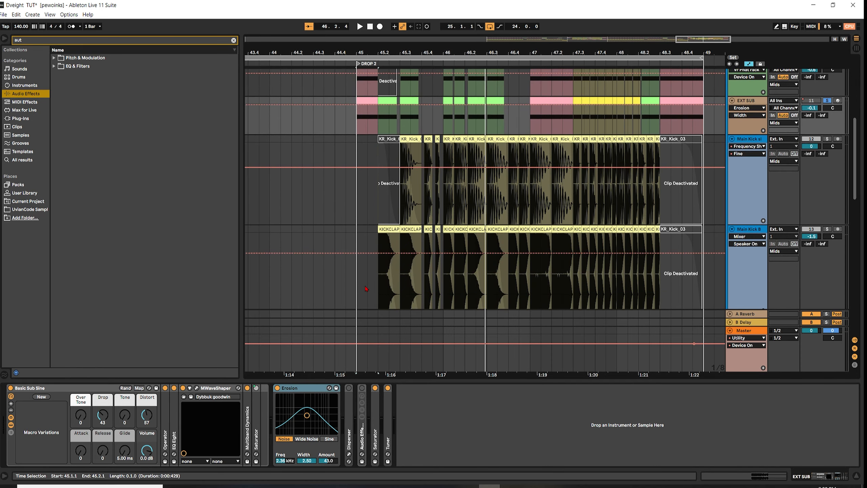
{"action": "scroll", "coordinate": [366, 288], "scroll_direction": "down", "scroll_amount": 8}
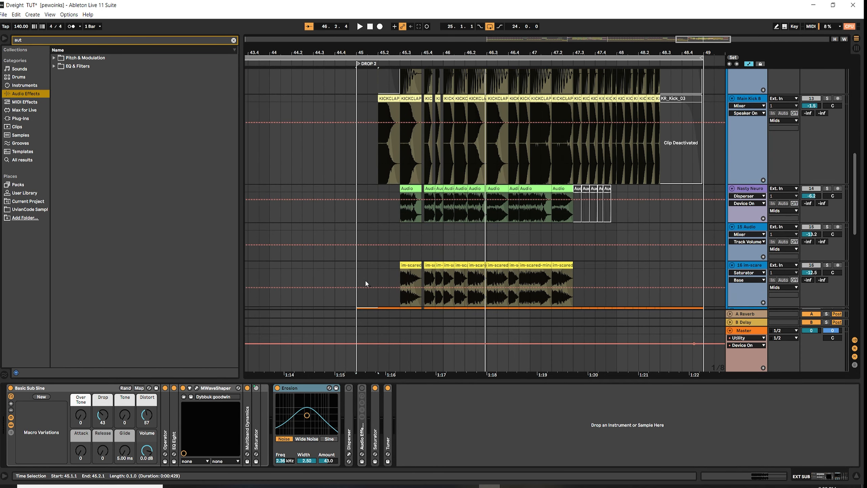
{"action": "scroll", "coordinate": [366, 284], "scroll_direction": "down", "scroll_amount": 5}
{"action": "left_click", "coordinate": [827, 232]}
{"action": "key", "text": "space"}
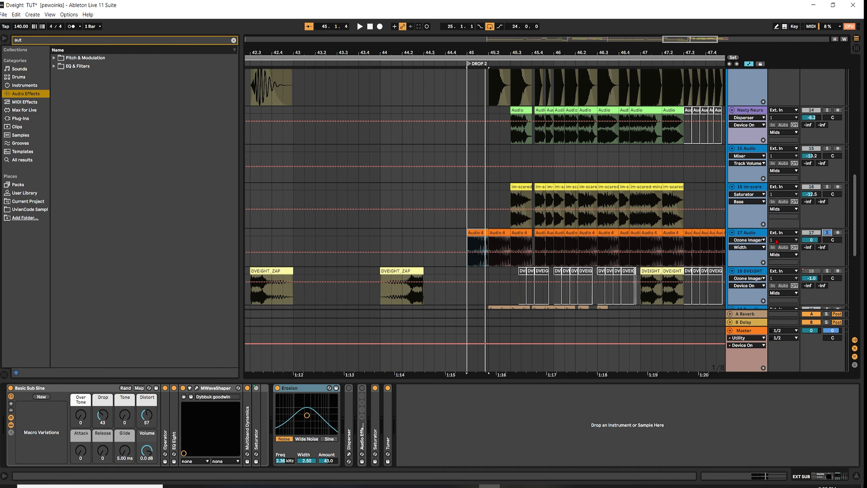
{"action": "scroll", "coordinate": [713, 158], "scroll_direction": "up", "scroll_amount": 8}
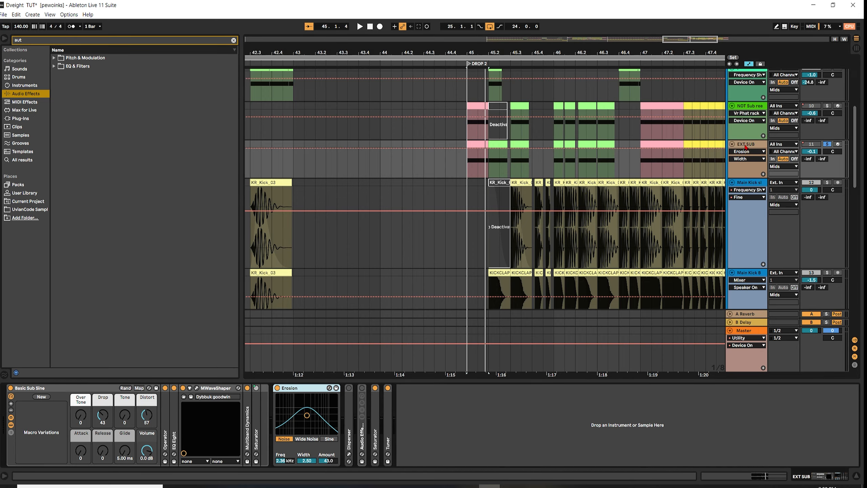
{"action": "scroll", "coordinate": [655, 215], "scroll_direction": "down", "scroll_amount": 2}
{"action": "scroll", "coordinate": [655, 215], "scroll_direction": "down", "scroll_amount": 10}
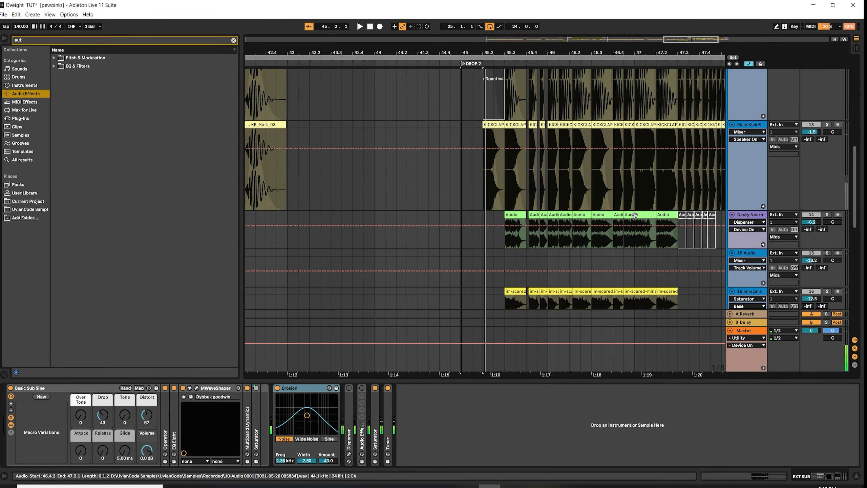
{"action": "left_click", "coordinate": [827, 172]}
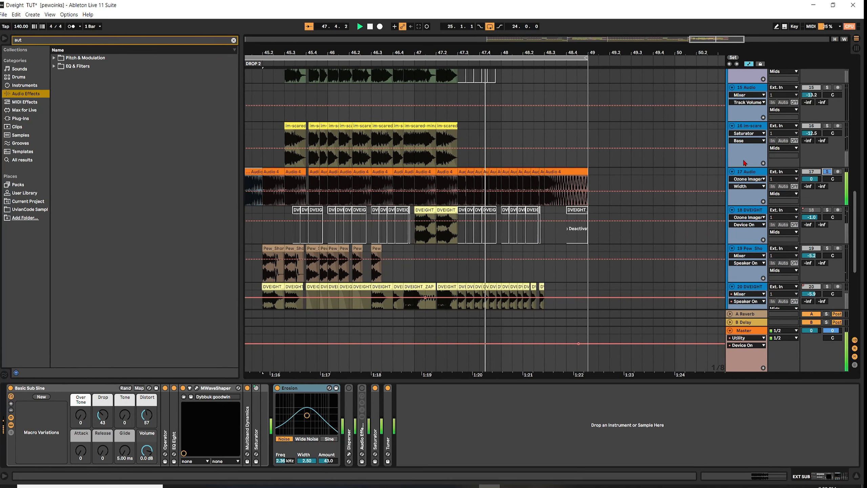
{"action": "key", "text": "space"}
- Open the 17-Audio track's Ozone Imager 2 window and audition the sound soloed and in the full mix
{"action": "left_click", "coordinate": [738, 171]}
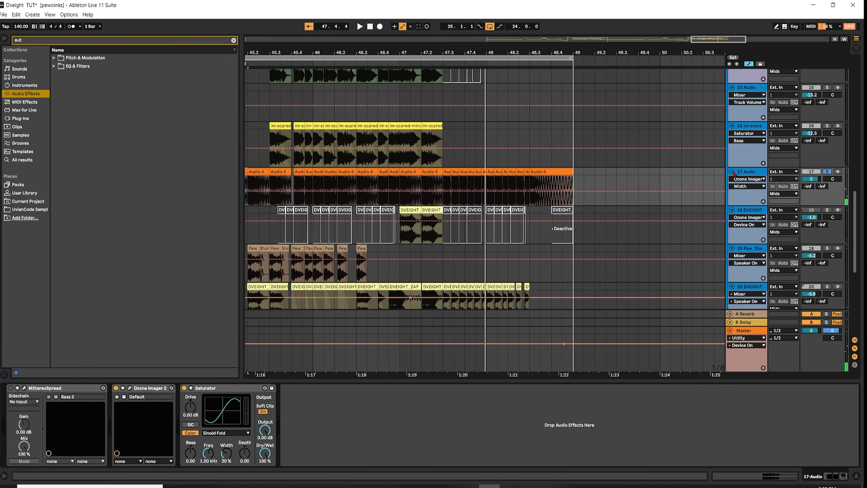
{"action": "left_click", "coordinate": [130, 388]}
{"action": "key", "text": "space"}
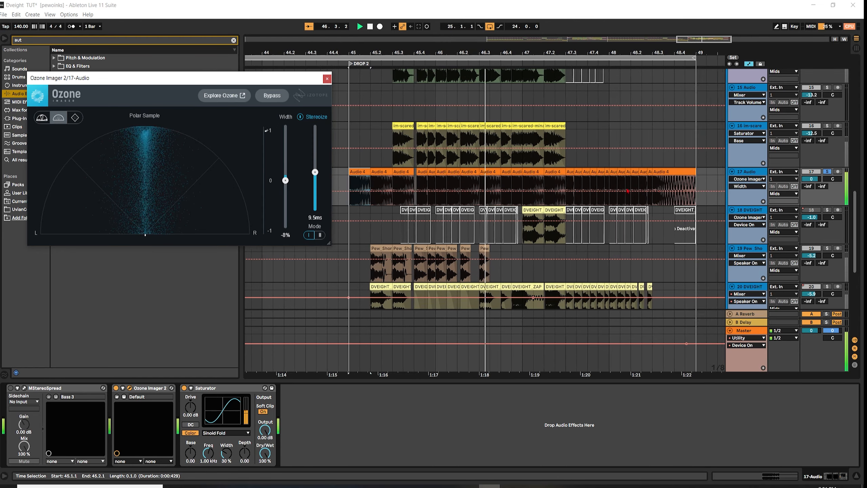
{"action": "key", "text": "space"}
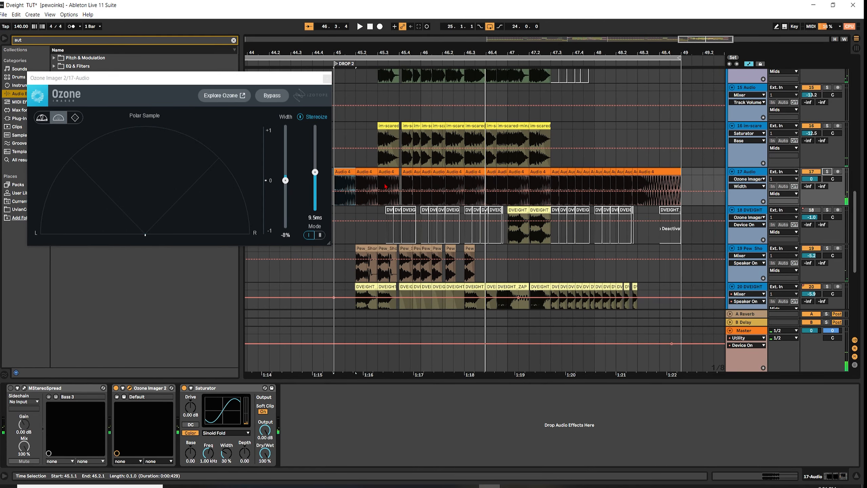
{"action": "key", "text": "space"}
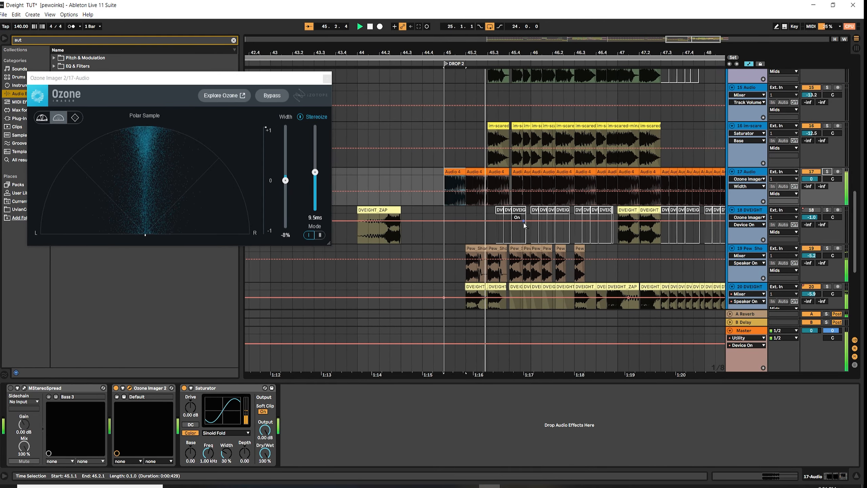
- Select the first Pew Short clip in DROP 2 and audition its track soloed
{"action": "scroll", "coordinate": [443, 214], "scroll_direction": "down", "scroll_amount": 2}
{"action": "left_click", "coordinate": [444, 214]}
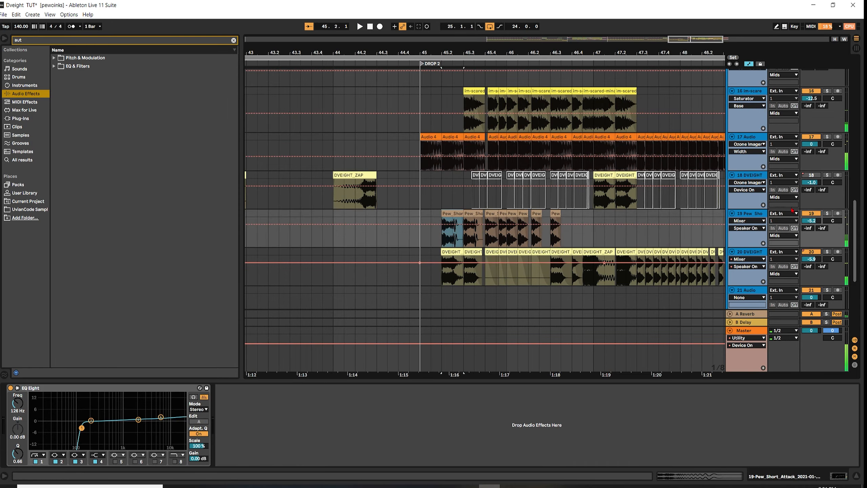
{"action": "left_click", "coordinate": [827, 214]}
{"action": "key", "text": "space"}
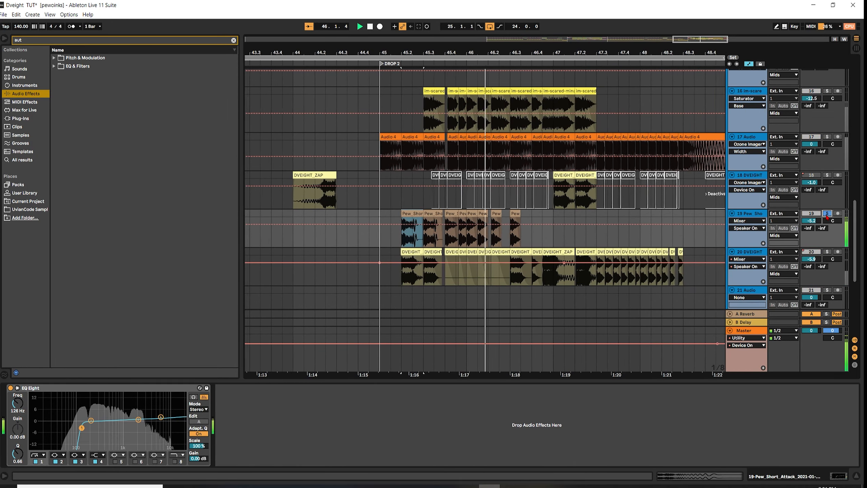
- Unsolo the Pew Short track and replay DROP 2 with all tracks while looking over the layered clips
{"action": "left_click", "coordinate": [827, 214]}
{"action": "key", "text": "space"}
{"action": "key", "text": "space"}
{"action": "scroll", "coordinate": [664, 239], "scroll_direction": "up", "scroll_amount": 3}
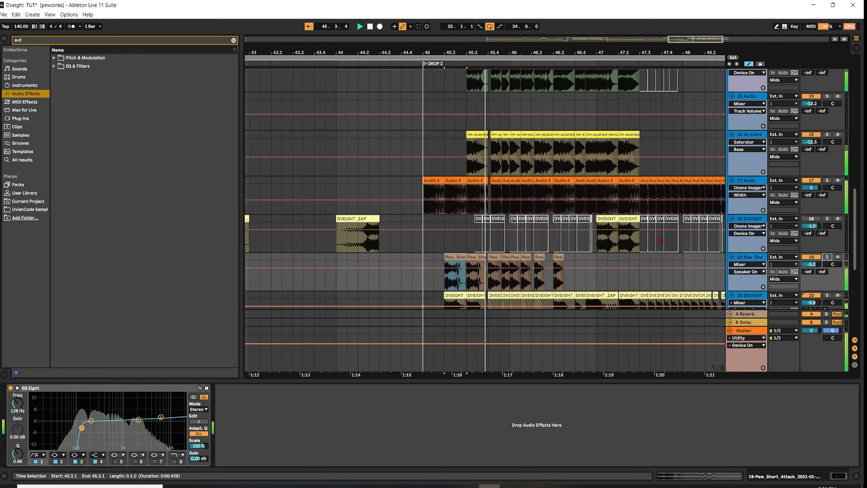
{"action": "scroll", "coordinate": [660, 240], "scroll_direction": "up", "scroll_amount": 1}
{"action": "scroll", "coordinate": [654, 238], "scroll_direction": "up", "scroll_amount": 2}
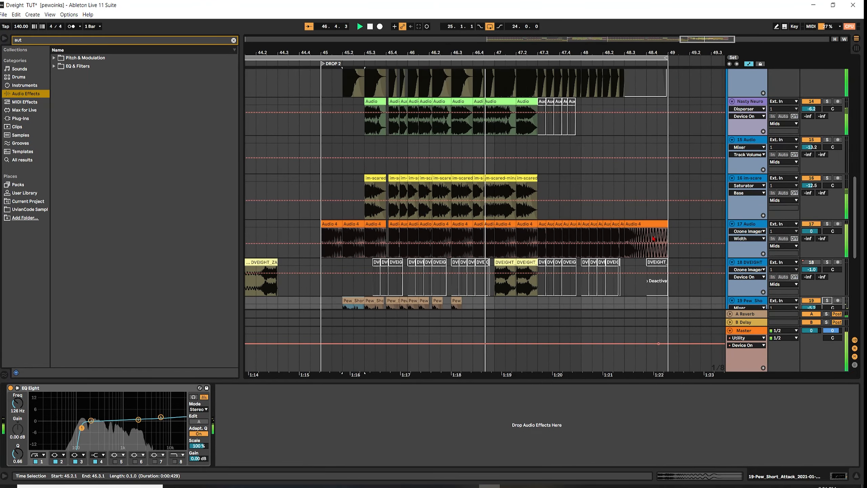
{"action": "scroll", "coordinate": [645, 238], "scroll_direction": "up", "scroll_amount": 4}
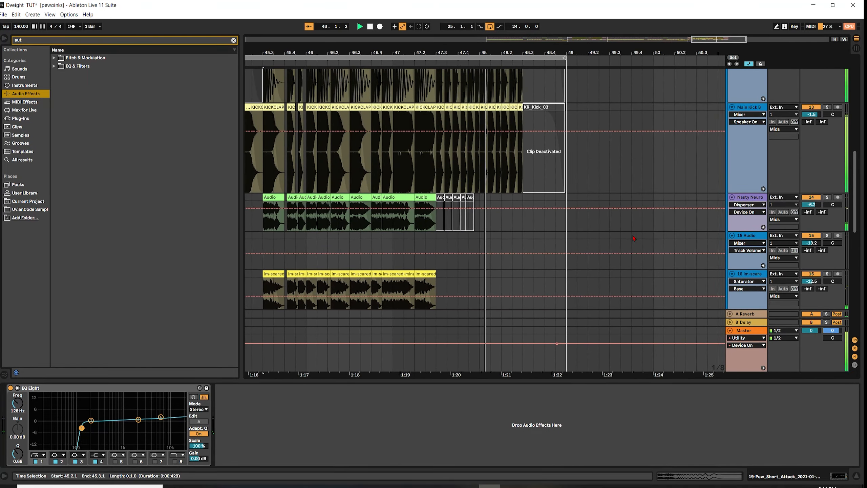
{"action": "scroll", "coordinate": [633, 239], "scroll_direction": "down", "scroll_amount": 2}
{"action": "key", "text": "space"}
- Display the Main Kick BASS 2 track's device chain at 46.1.1 and audition the track soloed
{"action": "left_click", "coordinate": [414, 208]}
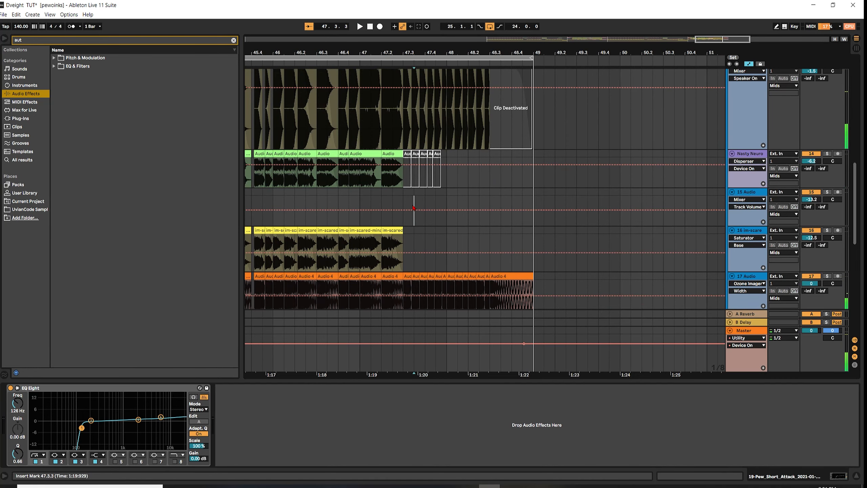
{"action": "scroll", "coordinate": [414, 207], "scroll_direction": "down", "scroll_amount": 3}
{"action": "scroll", "coordinate": [413, 205], "scroll_direction": "up", "scroll_amount": 3}
{"action": "double_click", "coordinate": [360, 167]}
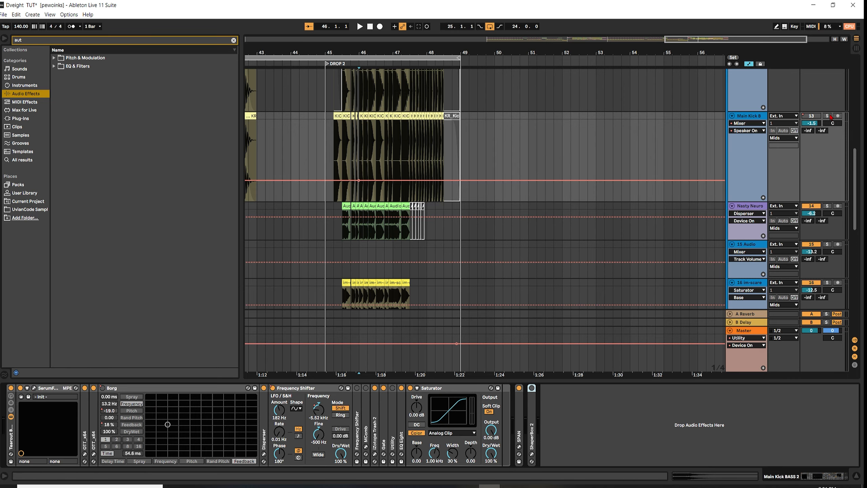
{"action": "key", "text": "space"}
- Place the insert marker at 47.4.1 on the im-scared track and display its device chain
{"action": "scroll", "coordinate": [561, 207], "scroll_direction": "up", "scroll_amount": 3}
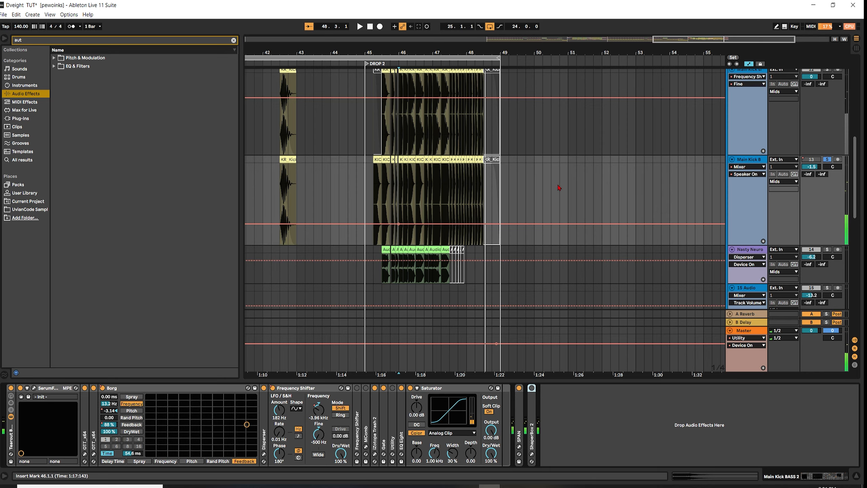
{"action": "scroll", "coordinate": [559, 188], "scroll_direction": "down", "scroll_amount": 6}
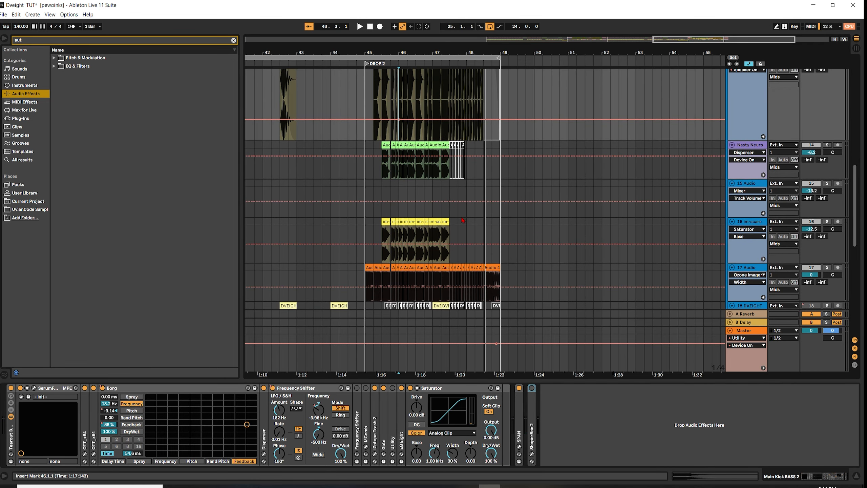
{"action": "scroll", "coordinate": [465, 243], "scroll_direction": "down", "scroll_amount": 1}
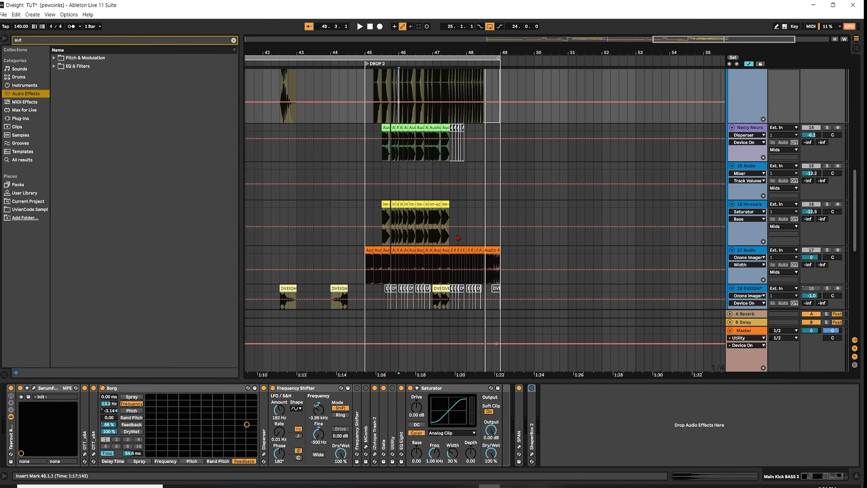
{"action": "left_click", "coordinate": [458, 239]}
{"action": "scroll", "coordinate": [460, 212], "scroll_direction": "up", "scroll_amount": 3}
{"action": "scroll", "coordinate": [463, 211], "scroll_direction": "down", "scroll_amount": 4}
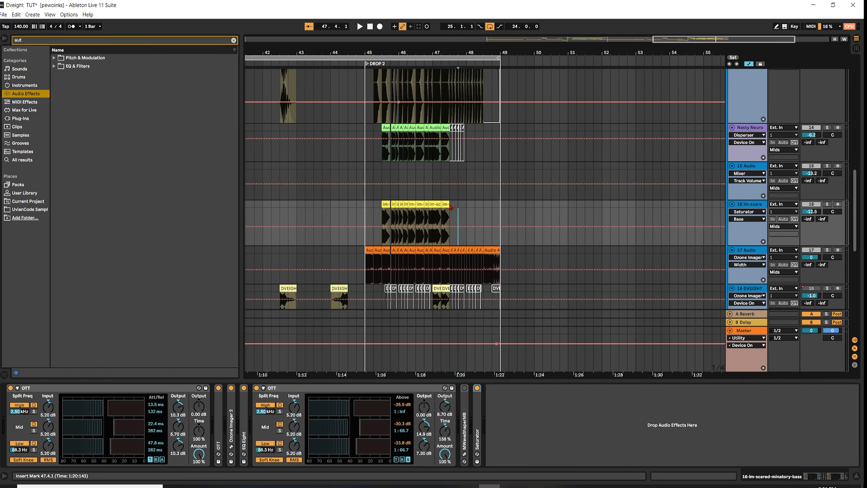
- Place the insert marker at 45.1.1 on the Main Kick slams track and compare the kick clips in both drops
{"action": "scroll", "coordinate": [459, 207], "scroll_direction": "up", "scroll_amount": 5}
{"action": "scroll", "coordinate": [447, 207], "scroll_direction": "up", "scroll_amount": 5}
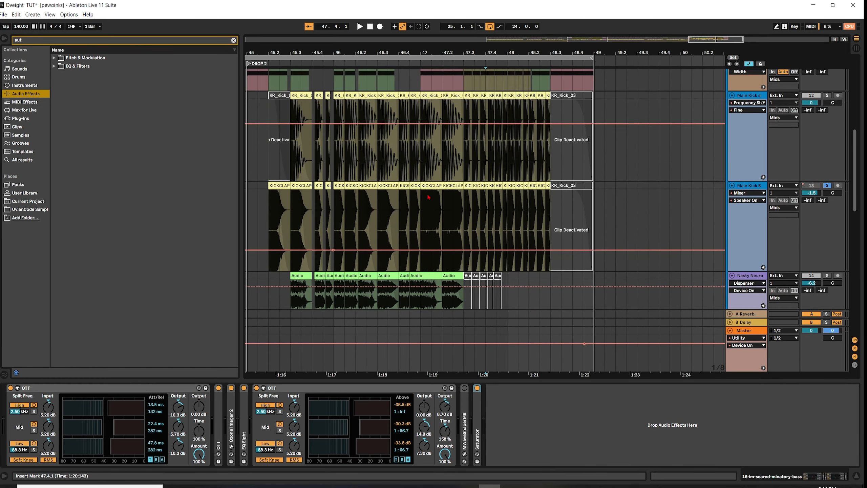
{"action": "scroll", "coordinate": [430, 193], "scroll_direction": "down", "scroll_amount": 2}
{"action": "scroll", "coordinate": [431, 193], "scroll_direction": "up", "scroll_amount": 3}
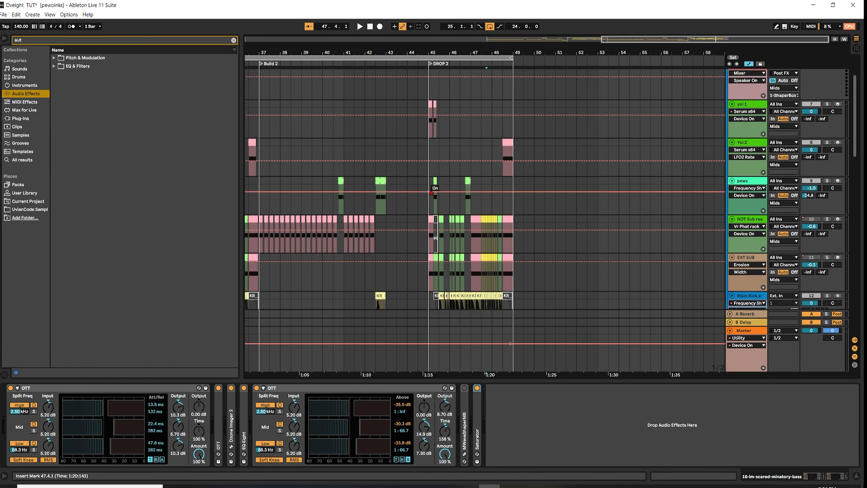
{"action": "scroll", "coordinate": [445, 187], "scroll_direction": "down", "scroll_amount": 5}
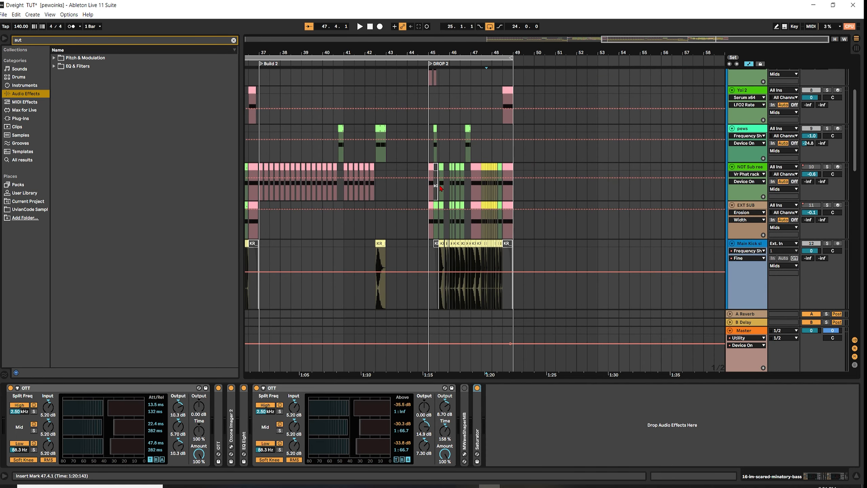
{"action": "left_click", "coordinate": [431, 192]}
{"action": "scroll", "coordinate": [432, 192], "scroll_direction": "up", "scroll_amount": 3}
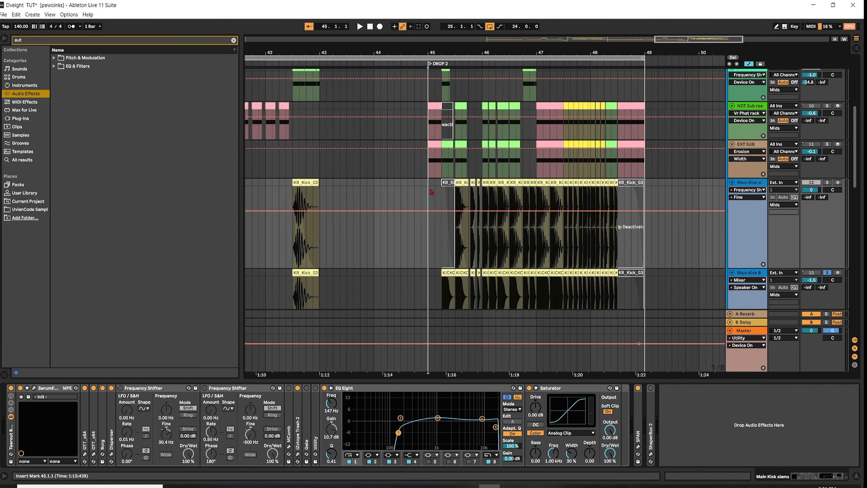
{"action": "scroll", "coordinate": [432, 191], "scroll_direction": "down", "scroll_amount": 3}
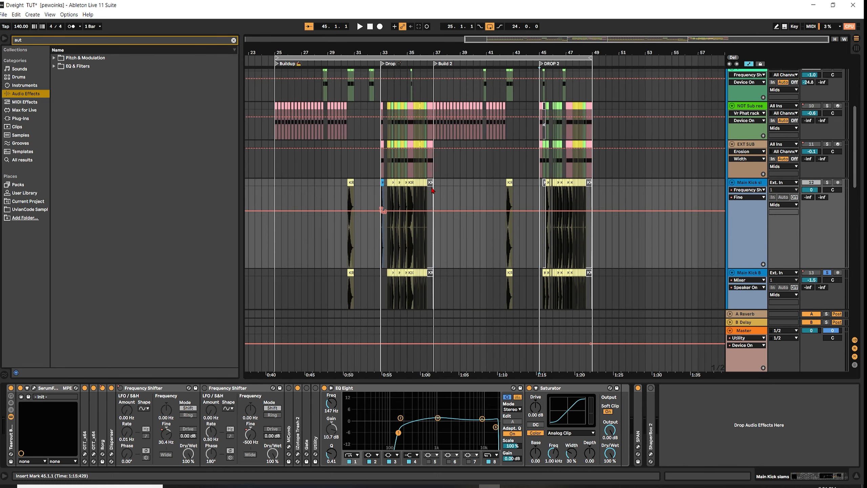
{"action": "scroll", "coordinate": [487, 191], "scroll_direction": "up", "scroll_amount": 2}
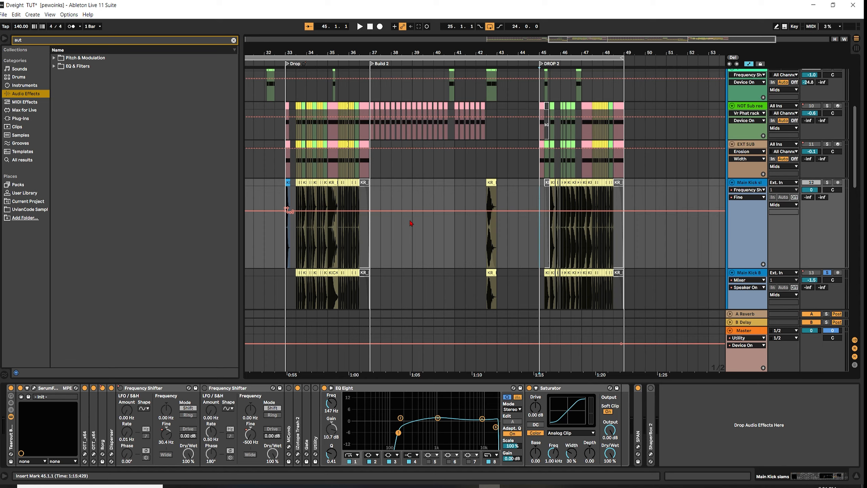
- Inspect the transition from the first drop into Build 2 on the Main Kick slams track and place the insert marker at 37.3.1
{"action": "left_click", "coordinate": [393, 228]}
{"action": "left_click_drag", "start_coordinate": [383, 230], "coordinate": [373, 229]}
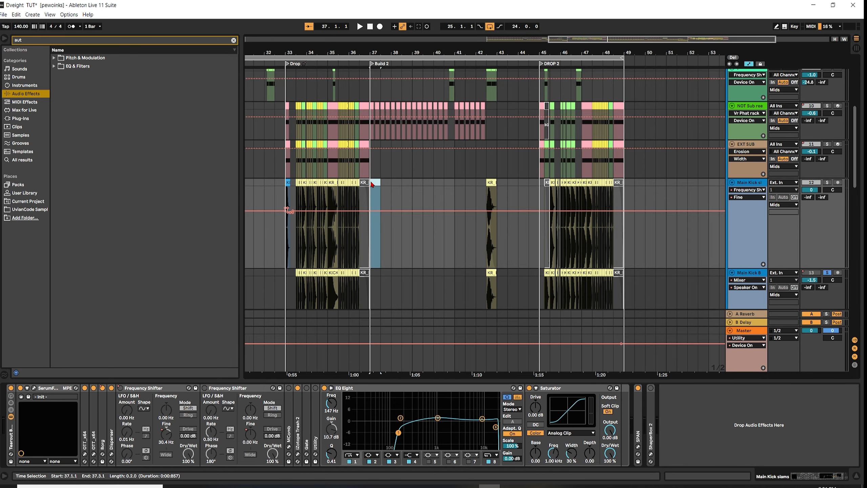
{"action": "key", "text": "plus"}
{"action": "left_click_drag", "start_coordinate": [376, 187], "coordinate": [368, 186]}
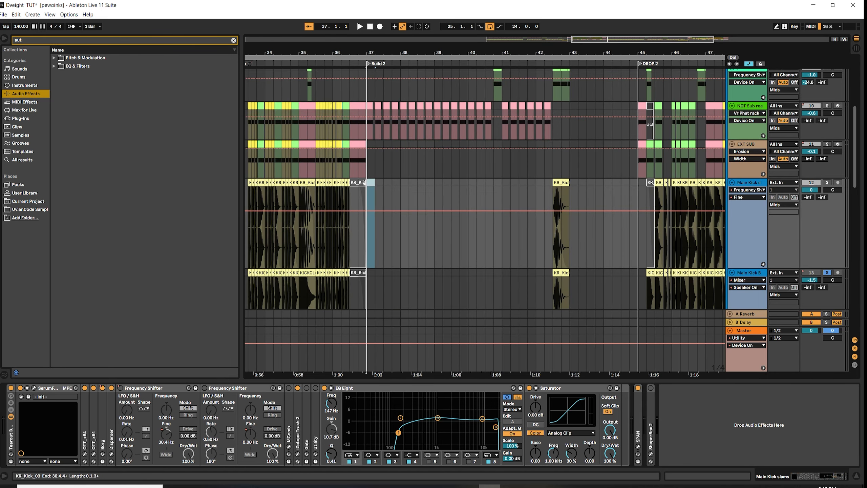
{"action": "key", "text": "minus"}
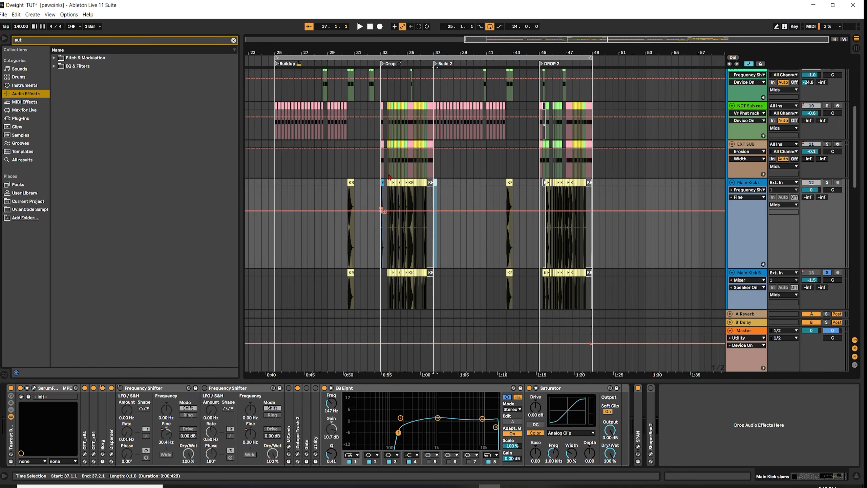
{"action": "left_click", "coordinate": [439, 188]}
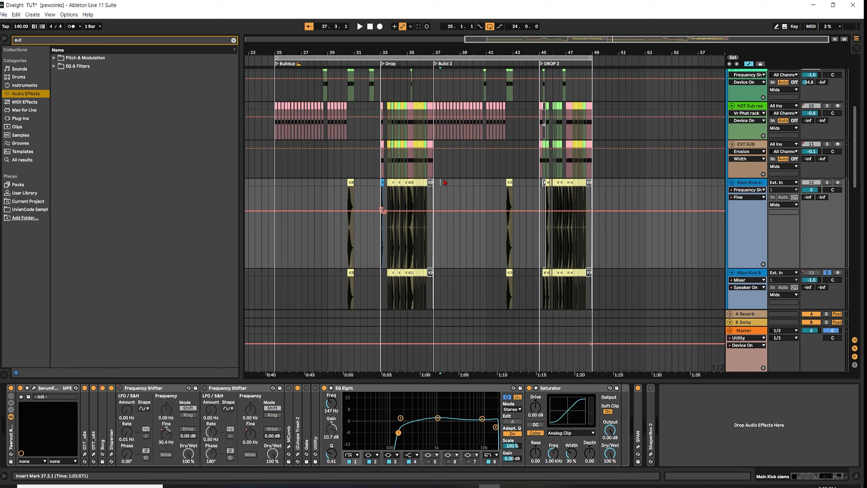
- Display the EXT SUB track's device chain and place the insert marker at 34.1.1 in the first drop, with the whole arrangement in view
{"action": "left_click", "coordinate": [414, 163]}
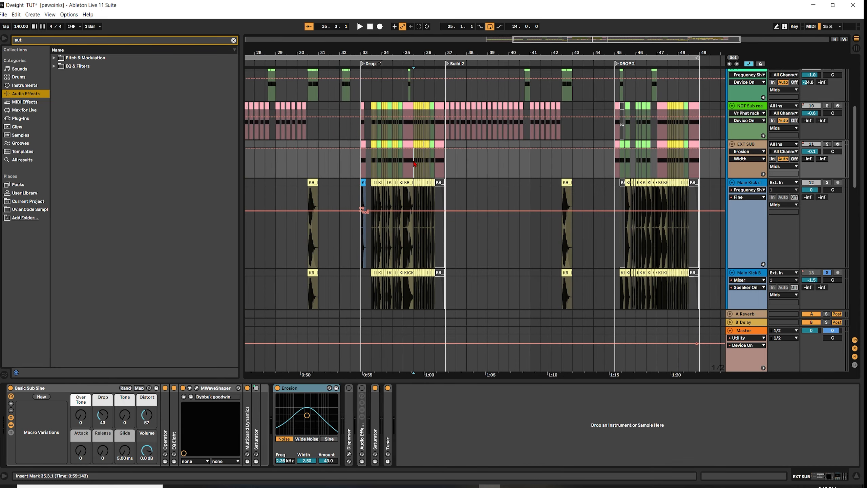
{"action": "key", "text": "plus"}
{"action": "left_click", "coordinate": [367, 166]}
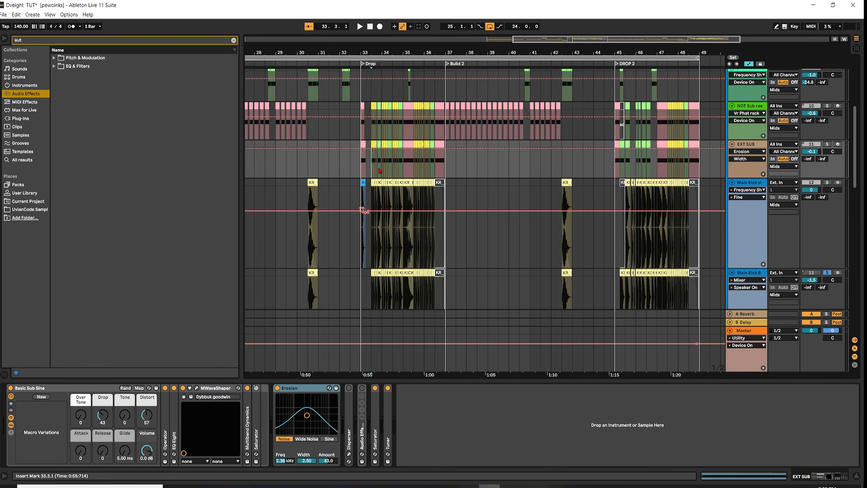
{"action": "left_click", "coordinate": [380, 171]}
{"action": "key", "text": "plus"}
{"action": "key", "text": "minus"}
{"action": "key", "text": "minus"}
{"action": "key", "text": "minus"}
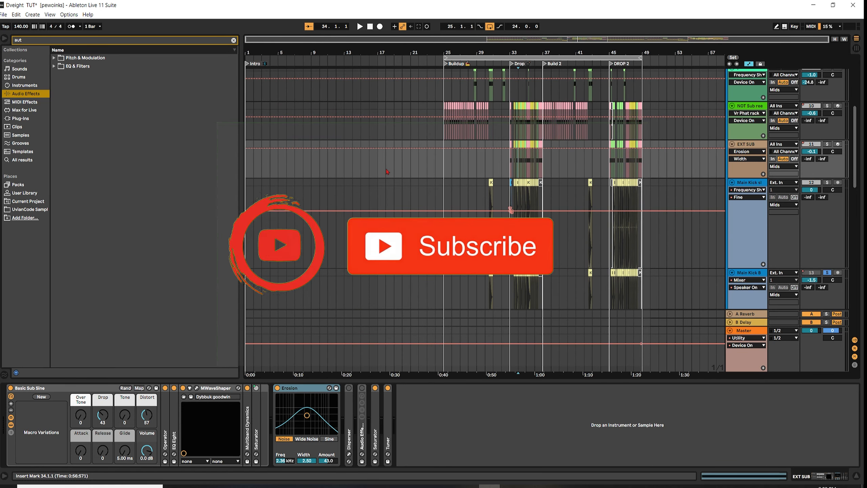